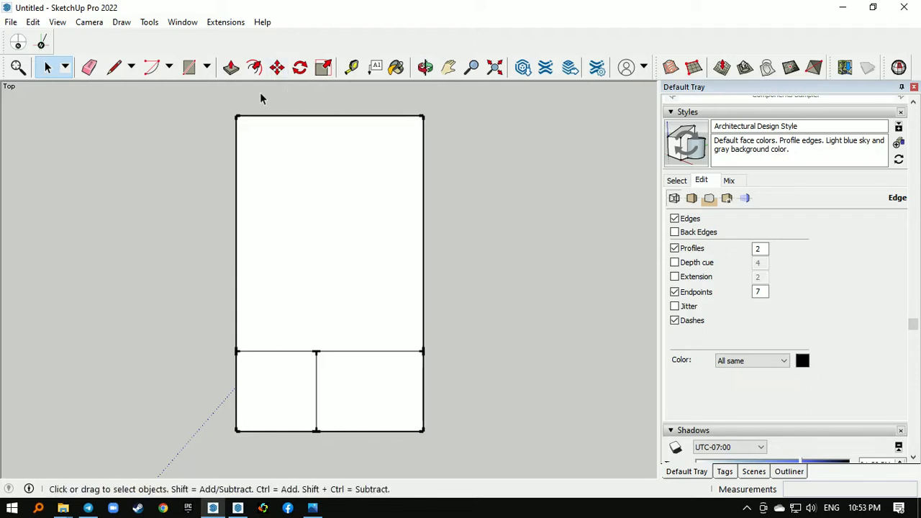
- Offset the boundary of the large upper room inward to form its inner wall line
{"action": "left_click", "coordinate": [254, 66]}
{"action": "scroll", "coordinate": [295, 133], "scroll_direction": "up", "scroll_amount": 2}
{"action": "left_click", "coordinate": [291, 109]}
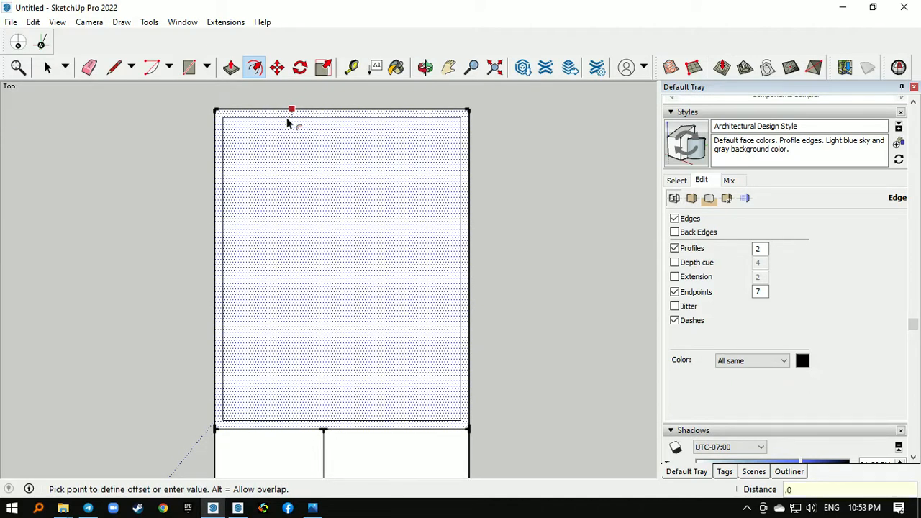
{"action": "key", "text": "Return"}
{"action": "scroll", "coordinate": [286, 123], "scroll_direction": "down", "scroll_amount": 2}
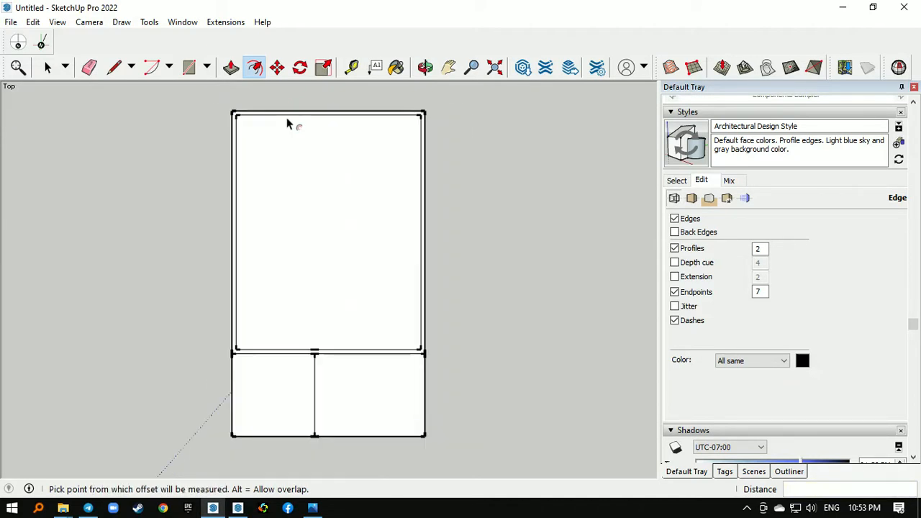
- Repeat the same inward offset on the two small lower rooms
{"action": "scroll", "coordinate": [311, 410], "scroll_direction": "up", "scroll_amount": 1}
{"action": "scroll", "coordinate": [311, 410], "scroll_direction": "up", "scroll_amount": 1}
{"action": "double_click", "coordinate": [279, 366]}
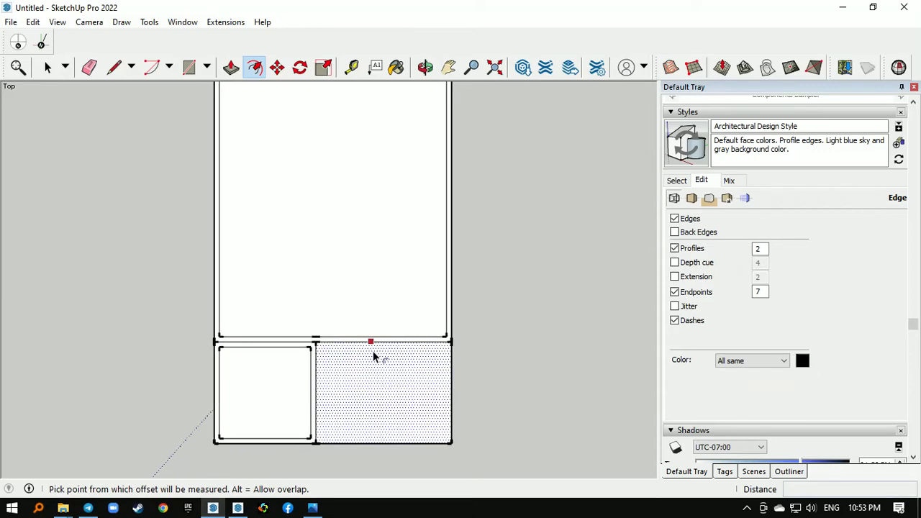
{"action": "double_click", "coordinate": [373, 356]}
{"action": "scroll", "coordinate": [350, 411], "scroll_direction": "down", "scroll_amount": 2}
- Erase the original dividing lines in the middle of the interior walls between the three rooms
{"action": "scroll", "coordinate": [294, 362], "scroll_direction": "up", "scroll_amount": 3}
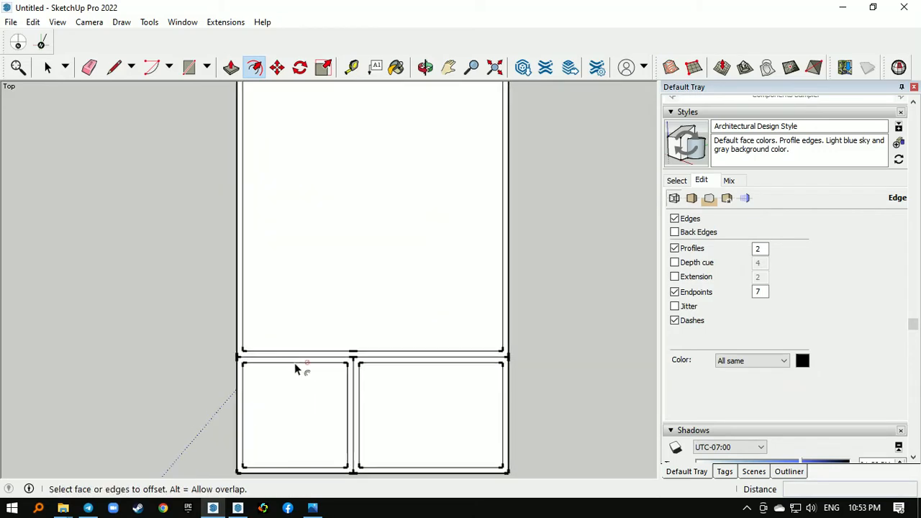
{"action": "key", "text": "e"}
{"action": "left_click", "coordinate": [380, 354]}
{"action": "scroll", "coordinate": [389, 354], "scroll_direction": "down", "scroll_amount": 2}
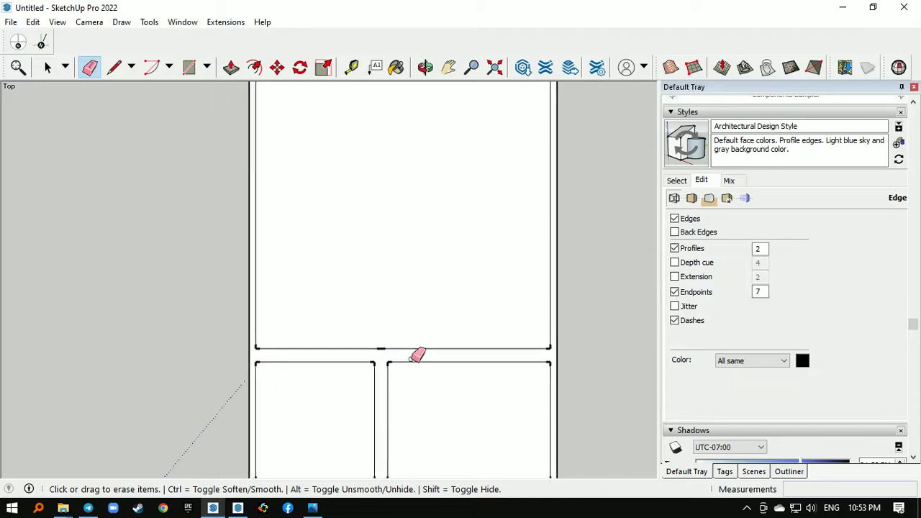
{"action": "scroll", "coordinate": [312, 353], "scroll_direction": "up", "scroll_amount": 1}
{"action": "key", "text": "space"}
- Offset the outer boundary of the wall face outward by 0.075 m
{"action": "scroll", "coordinate": [312, 353], "scroll_direction": "up", "scroll_amount": 1}
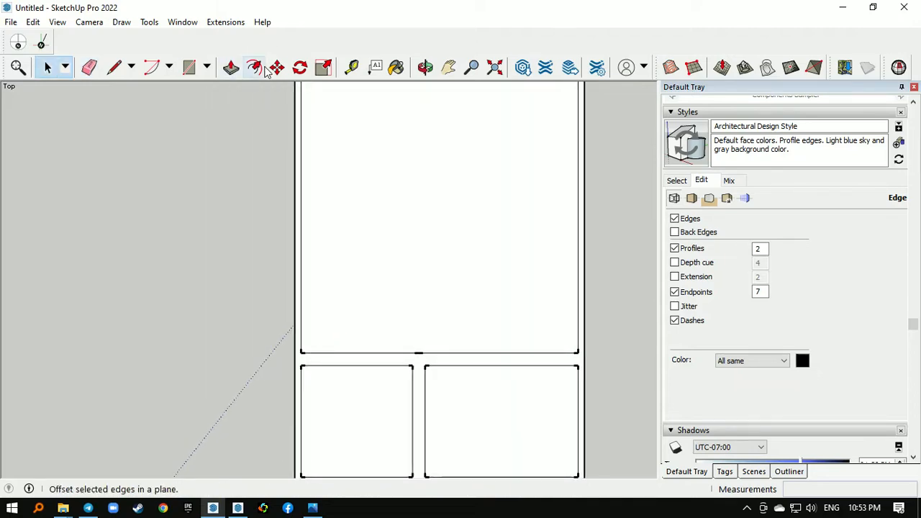
{"action": "left_click", "coordinate": [255, 67]}
{"action": "left_click", "coordinate": [292, 342]}
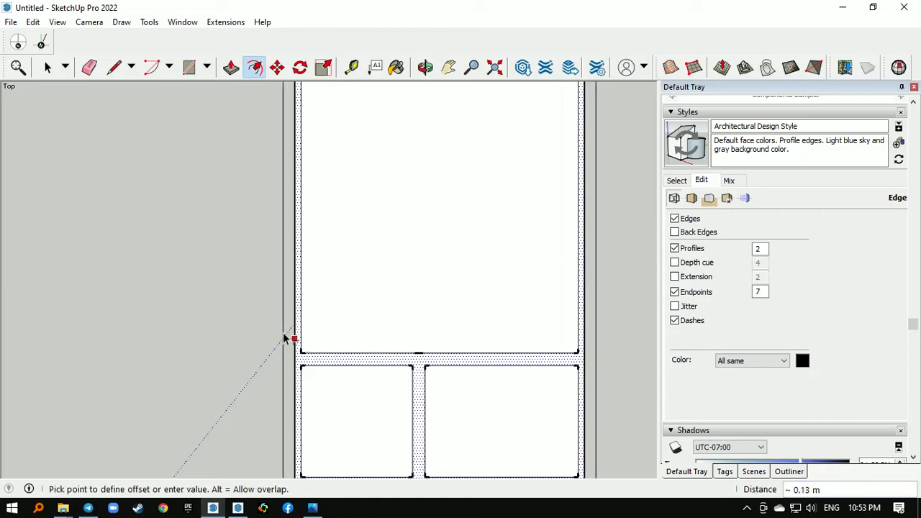
{"action": "type", "text": ".075"}
{"action": "key", "text": "Return"}
- Erase the four old outer boundary lines inside the thickened exterior wall, keeping the new outer outline
{"action": "key", "text": "e"}
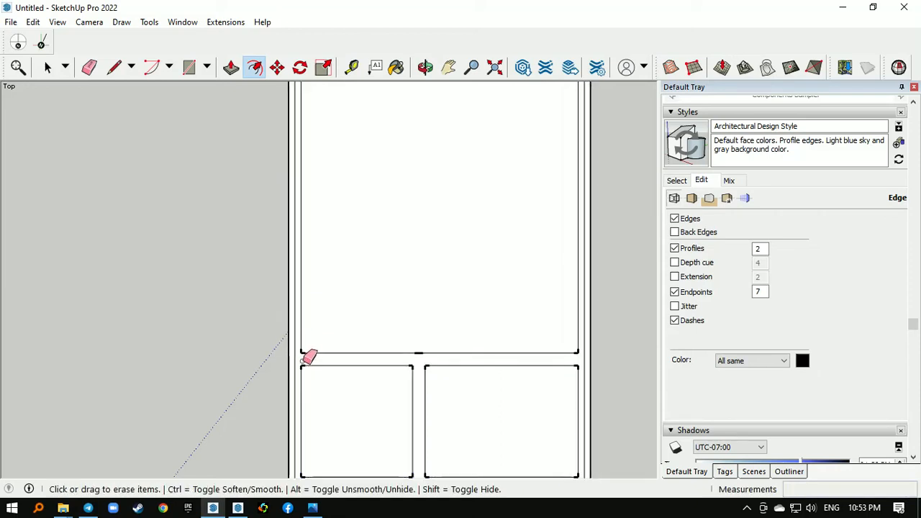
{"action": "left_click", "coordinate": [295, 362]}
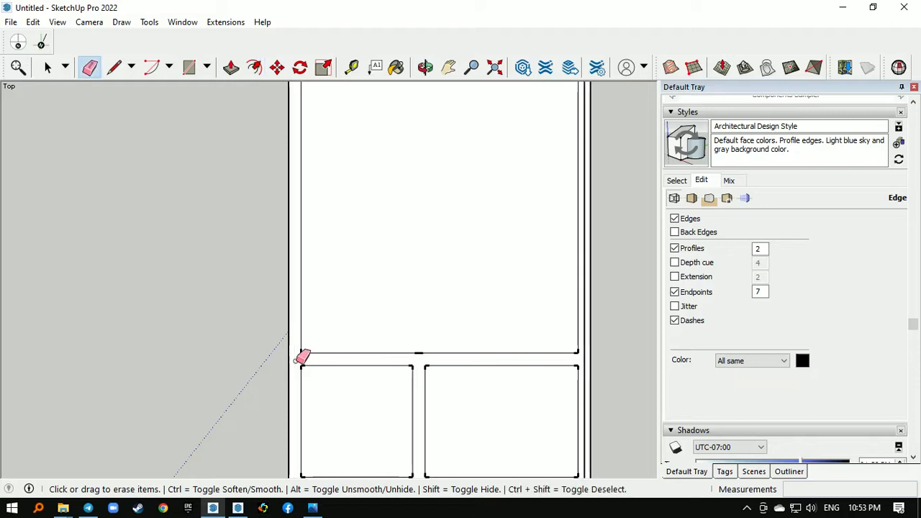
{"action": "left_click", "coordinate": [587, 361]}
{"action": "scroll", "coordinate": [497, 291], "scroll_direction": "down", "scroll_amount": 3}
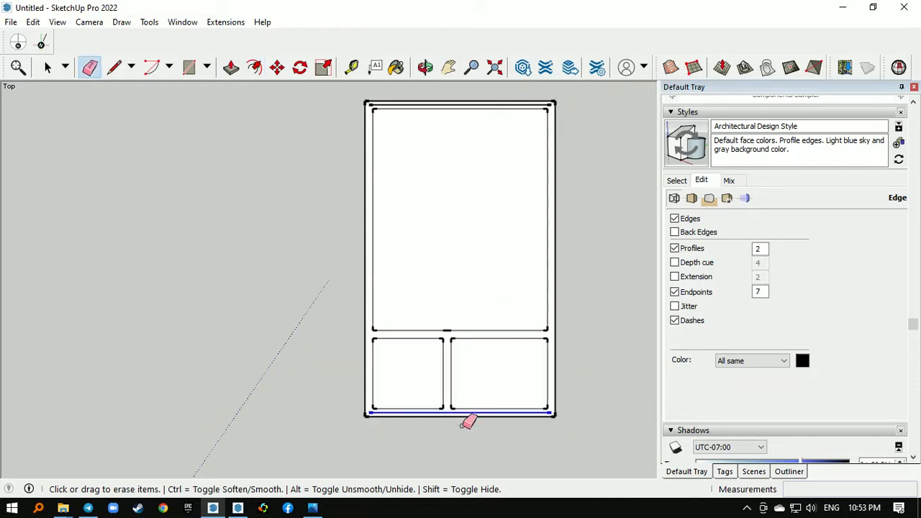
{"action": "scroll", "coordinate": [466, 423], "scroll_direction": "down", "scroll_amount": 1}
{"action": "scroll", "coordinate": [430, 174], "scroll_direction": "up", "scroll_amount": 2}
{"action": "left_click", "coordinate": [421, 173]}
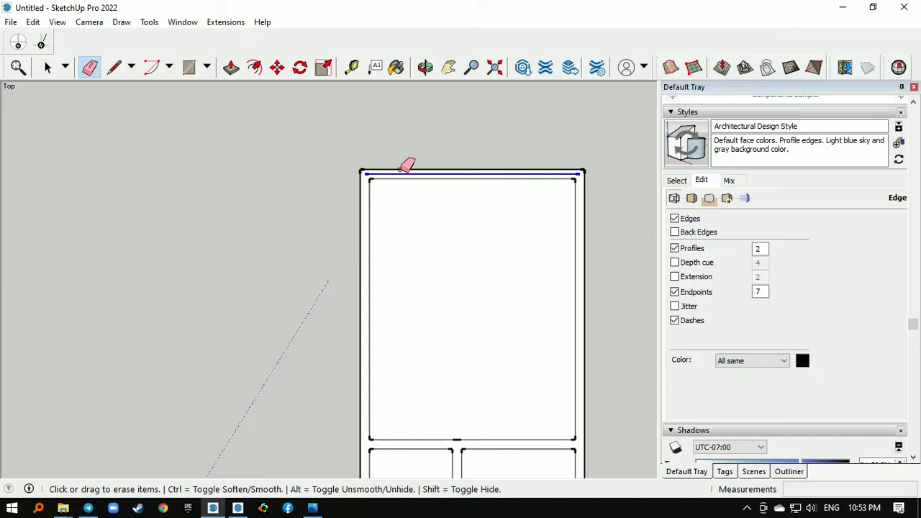
{"action": "scroll", "coordinate": [358, 167], "scroll_direction": "down", "scroll_amount": 2}
{"action": "scroll", "coordinate": [430, 456], "scroll_direction": "up", "scroll_amount": 2}
{"action": "scroll", "coordinate": [412, 315], "scroll_direction": "down", "scroll_amount": 1}
{"action": "key", "text": "space"}
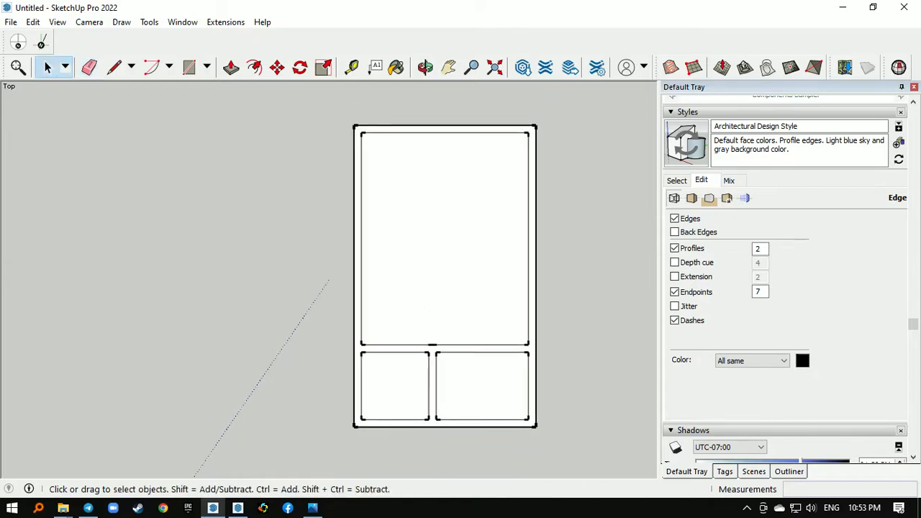
- Draw two lines about 0.15 m long across the bottom exterior wall from the lower corners of the small left room
{"action": "key", "text": "l"}
{"action": "scroll", "coordinate": [367, 410], "scroll_direction": "up", "scroll_amount": 1}
{"action": "left_click", "coordinate": [347, 415]}
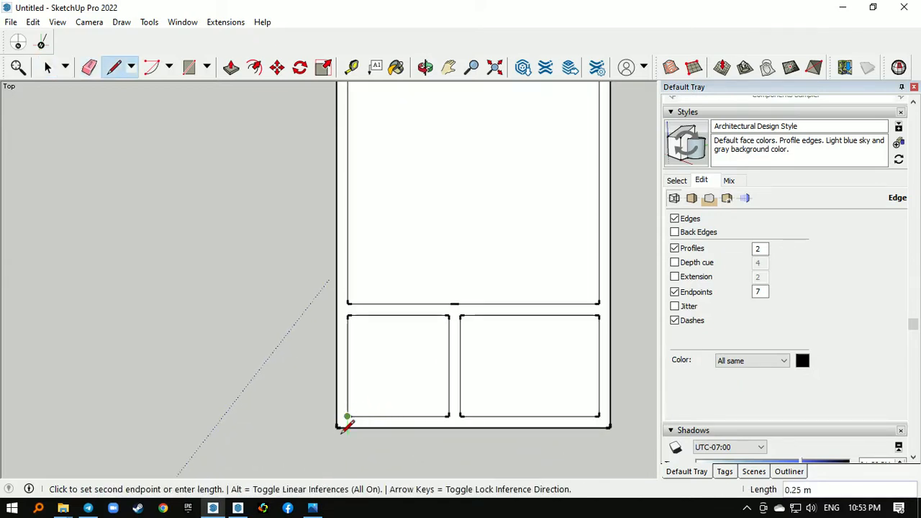
{"action": "left_click", "coordinate": [347, 426]}
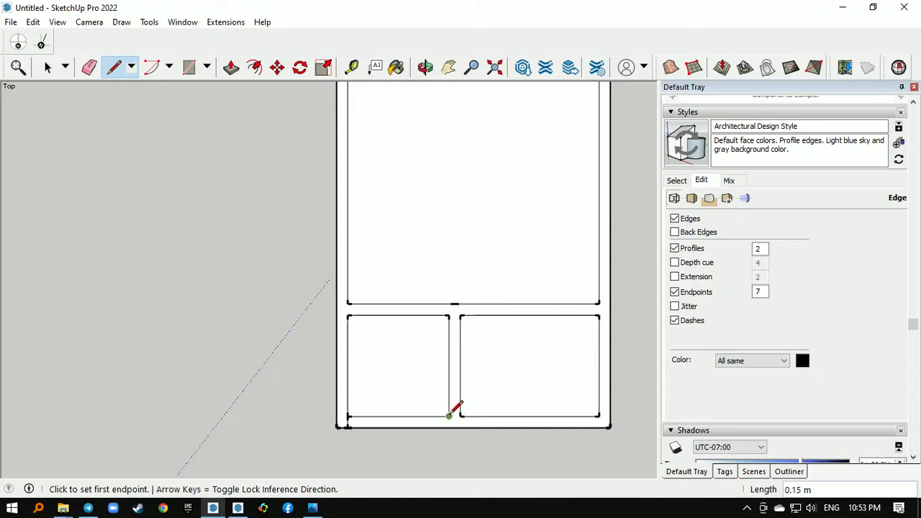
{"action": "left_click", "coordinate": [449, 415]}
{"action": "left_click", "coordinate": [448, 425]}
- Draw two lines across the wall above the small left room, one 0.05 m from its left corner and one at its right corner
{"action": "scroll", "coordinate": [371, 294], "scroll_direction": "up", "scroll_amount": 2}
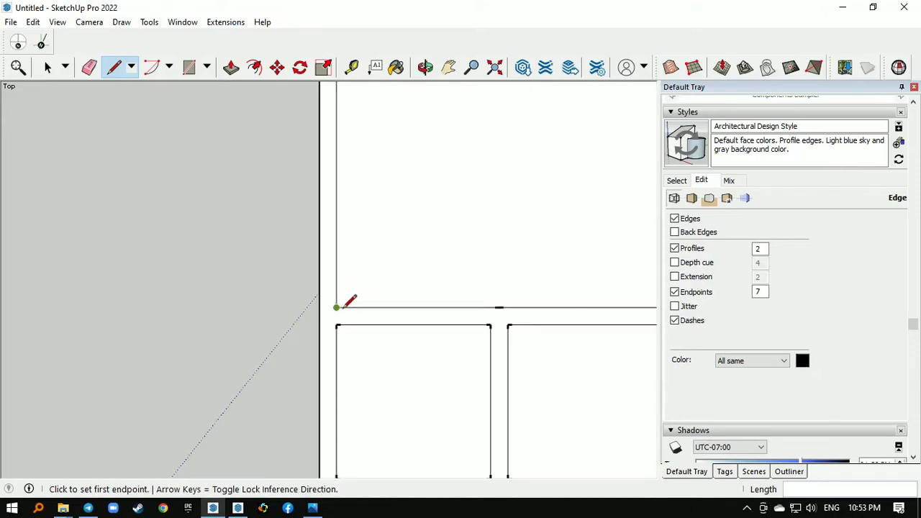
{"action": "left_click", "coordinate": [338, 307]}
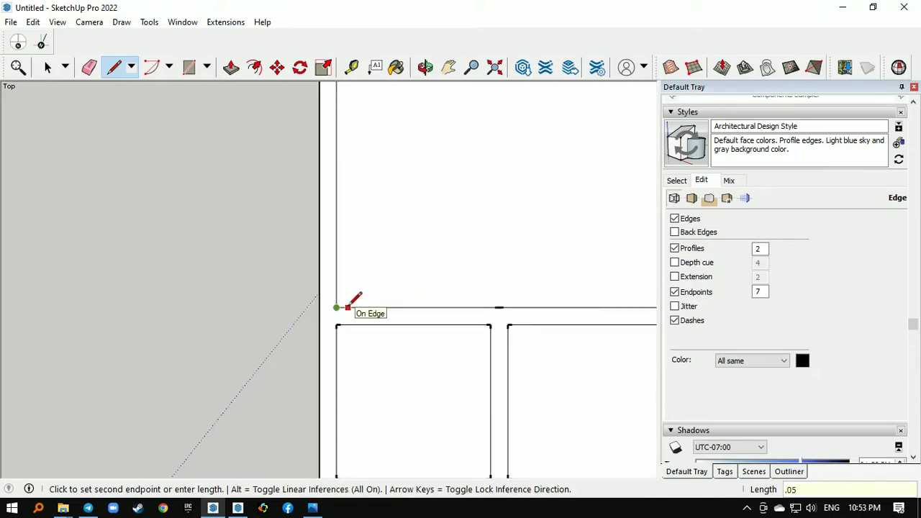
{"action": "key", "text": "Return"}
{"action": "left_click", "coordinate": [342, 308]}
{"action": "left_click", "coordinate": [343, 324]}
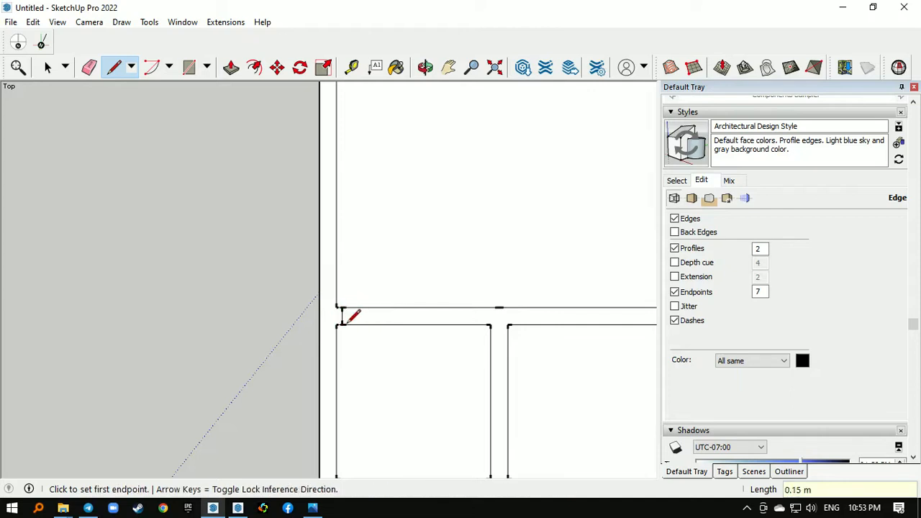
{"action": "left_click", "coordinate": [490, 325]}
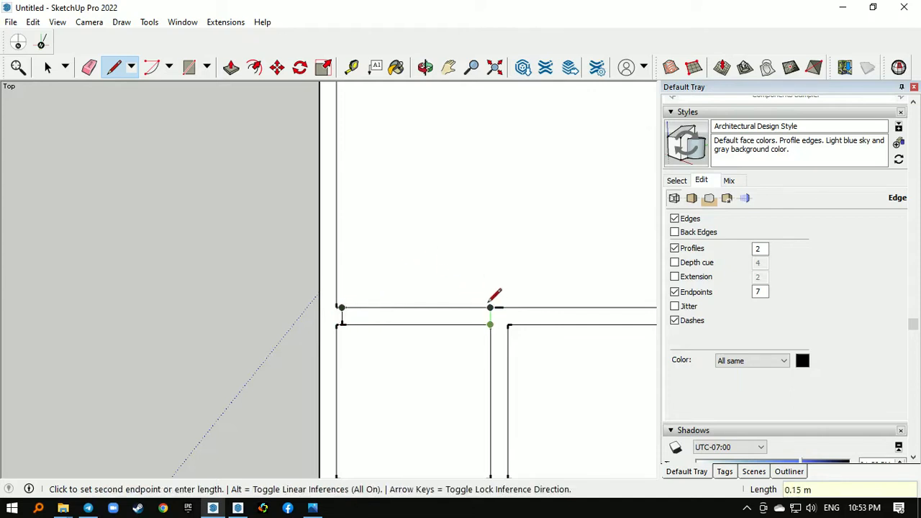
{"action": "left_click", "coordinate": [490, 308]}
- Erase the wall edge between the two new cross lines to open the large room toward the small left room
{"action": "scroll", "coordinate": [401, 294], "scroll_direction": "down", "scroll_amount": 2}
{"action": "key", "text": "e"}
{"action": "left_click", "coordinate": [430, 306]}
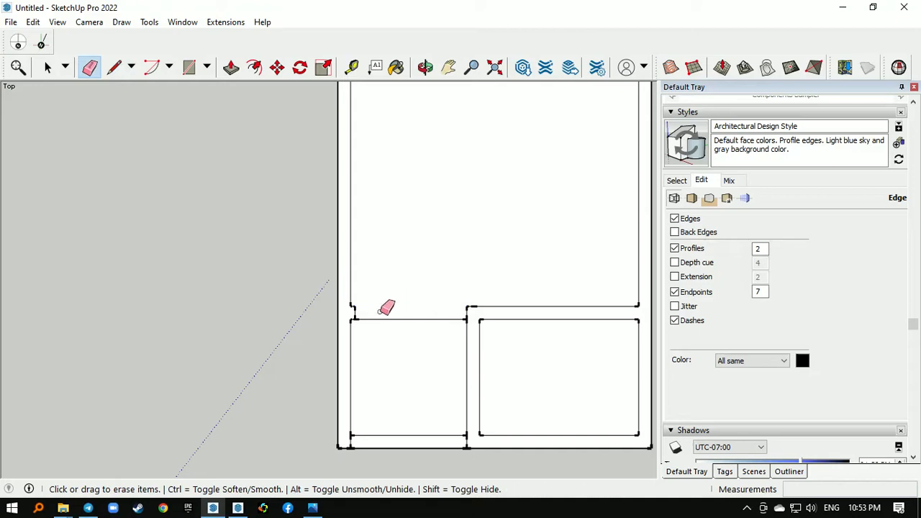
{"action": "scroll", "coordinate": [384, 306], "scroll_direction": "down", "scroll_amount": 1}
{"action": "scroll", "coordinate": [561, 343], "scroll_direction": "down", "scroll_amount": 1}
- Draw two lines across the wall above the small right room, one near its left corner and one 0.7 m further along
{"action": "key", "text": "l"}
{"action": "scroll", "coordinate": [550, 335], "scroll_direction": "up", "scroll_amount": 2}
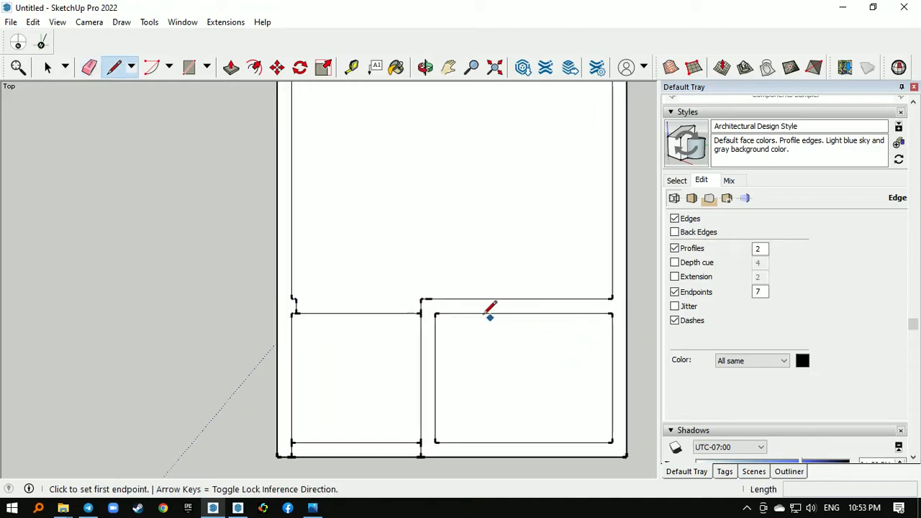
{"action": "left_click", "coordinate": [435, 313]}
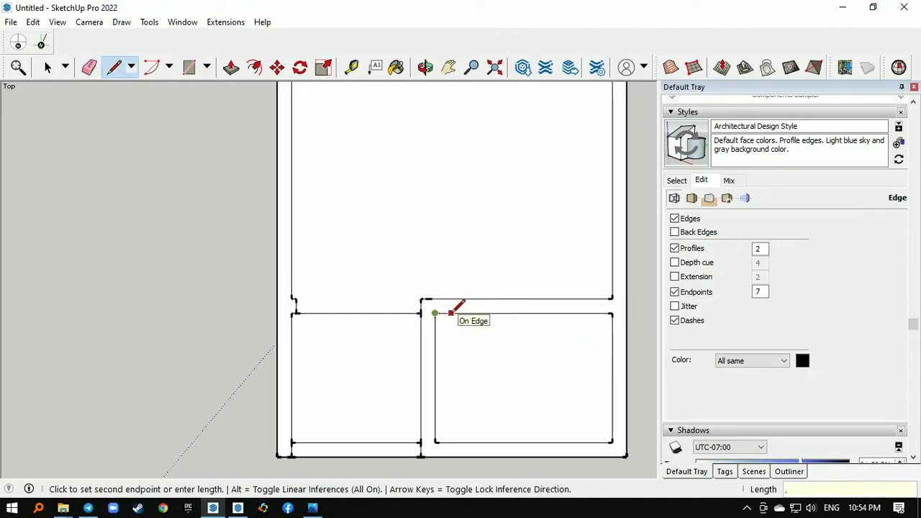
{"action": "left_click", "coordinate": [454, 312]}
{"action": "scroll", "coordinate": [450, 312], "scroll_direction": "up", "scroll_amount": 1}
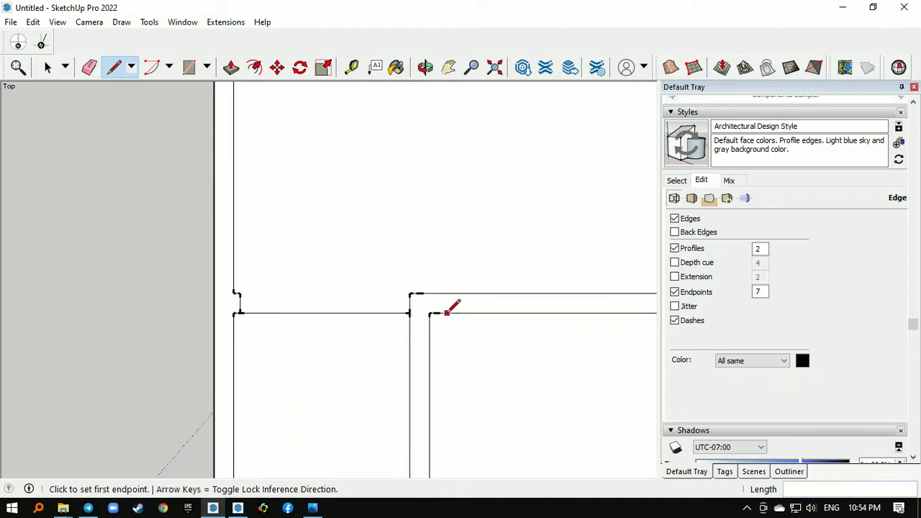
{"action": "left_click", "coordinate": [435, 313]}
{"action": "left_click", "coordinate": [437, 294]}
{"action": "left_click", "coordinate": [435, 293]}
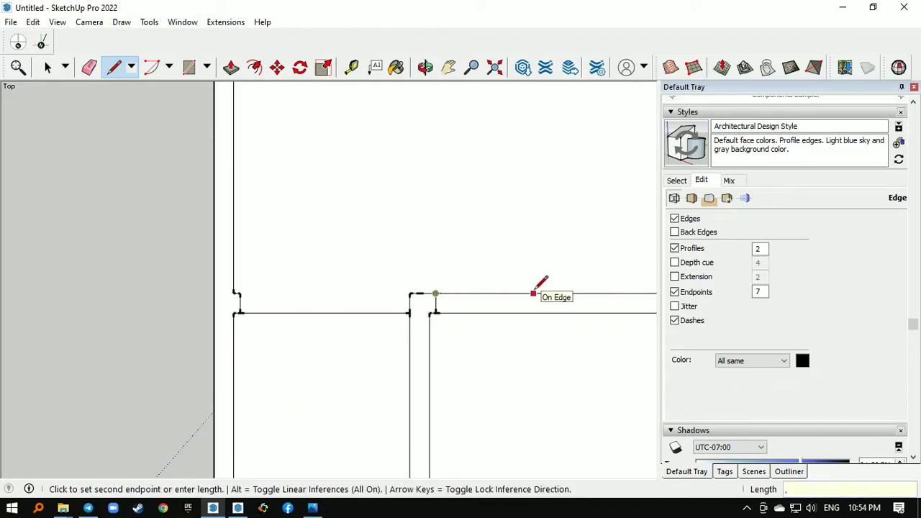
{"action": "key", "text": "Return"}
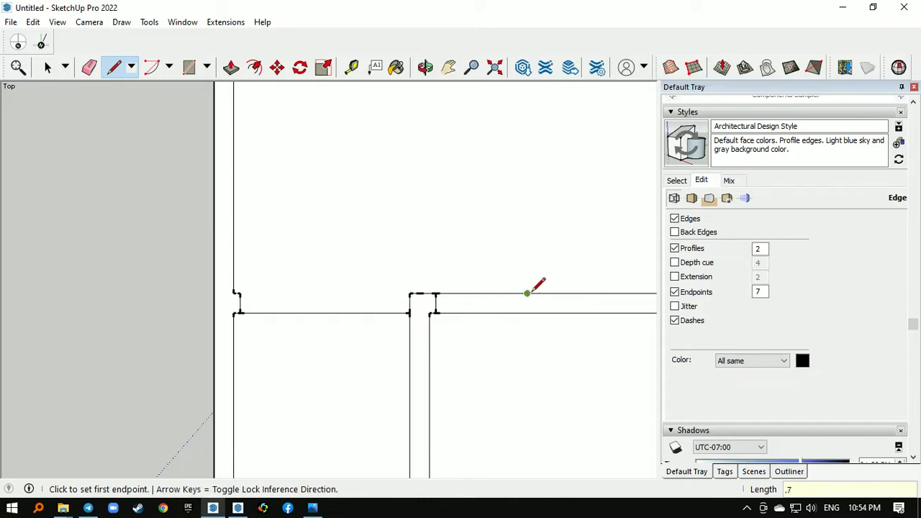
{"action": "left_click", "coordinate": [527, 293]}
- Erase the upper wall edge across the small right room's doorway and the inner bottom edge of the small left room
{"action": "key", "text": "e"}
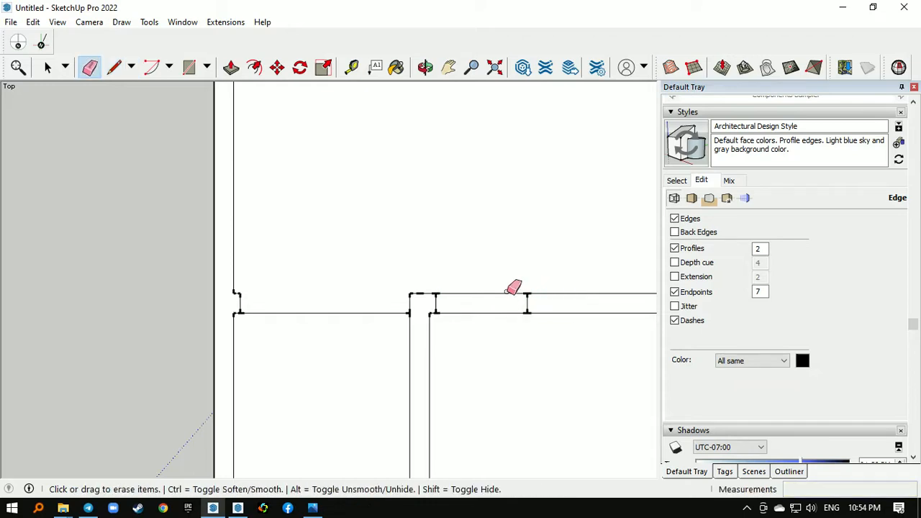
{"action": "left_click", "coordinate": [504, 293]}
{"action": "scroll", "coordinate": [431, 295], "scroll_direction": "down", "scroll_amount": 5}
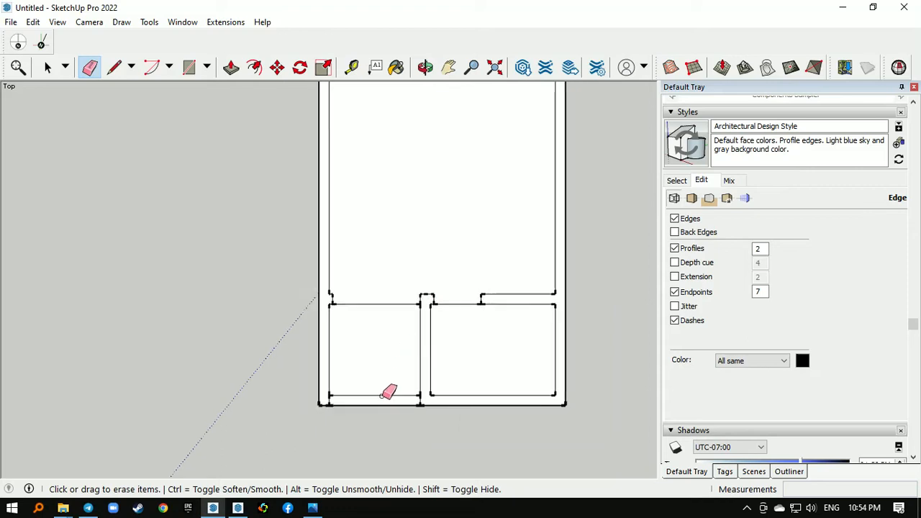
{"action": "scroll", "coordinate": [386, 402], "scroll_direction": "down", "scroll_amount": 2}
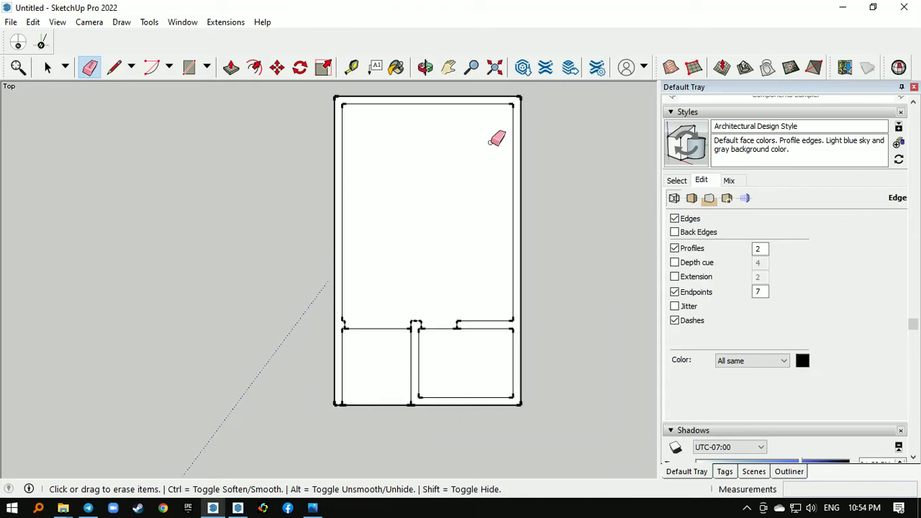
{"action": "scroll", "coordinate": [228, 336], "scroll_direction": "down", "scroll_amount": 1}
{"action": "scroll", "coordinate": [395, 268], "scroll_direction": "down", "scroll_amount": 1}
- Select the three room floor faces and place a copy of them to the left of the plan
{"action": "key", "text": "space"}
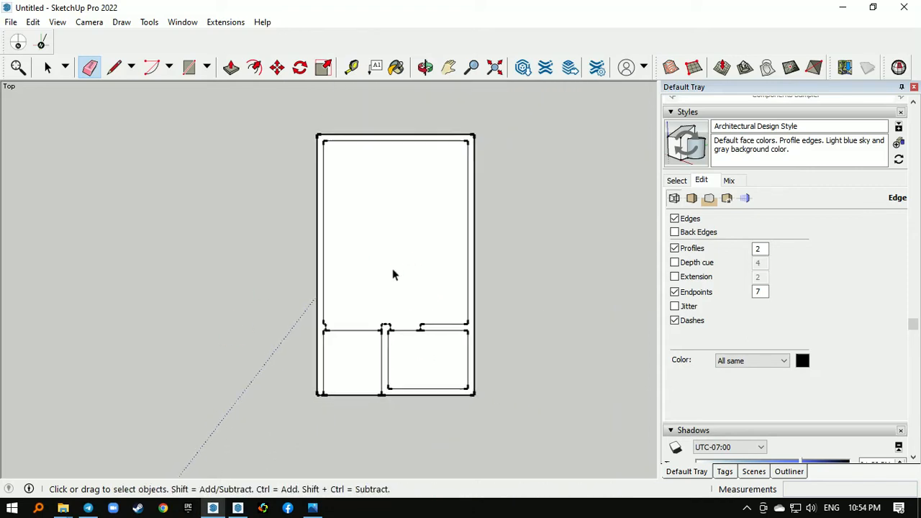
{"action": "left_click", "coordinate": [396, 259]}
{"action": "left_click", "coordinate": [357, 361], "text": "shift"}
{"action": "left_click", "coordinate": [428, 359], "text": "shift"}
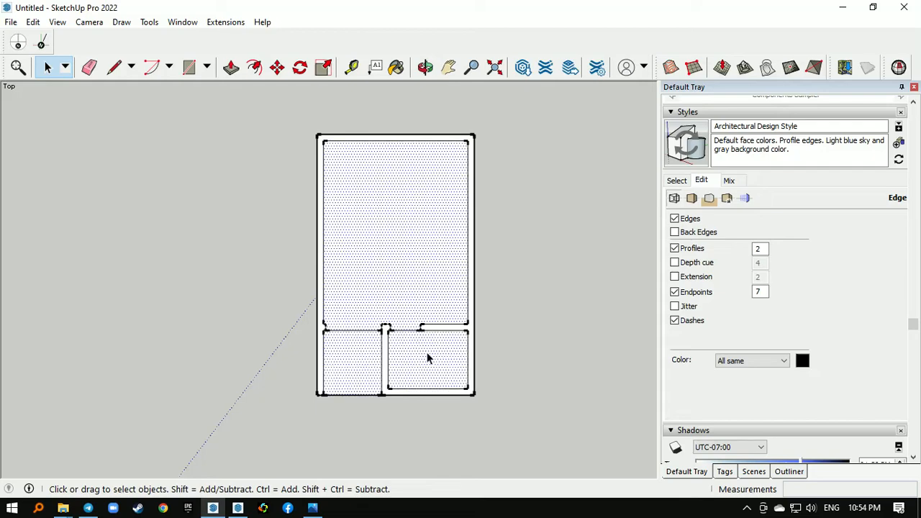
{"action": "key", "text": "m"}
{"action": "key", "text": "ctrl"}
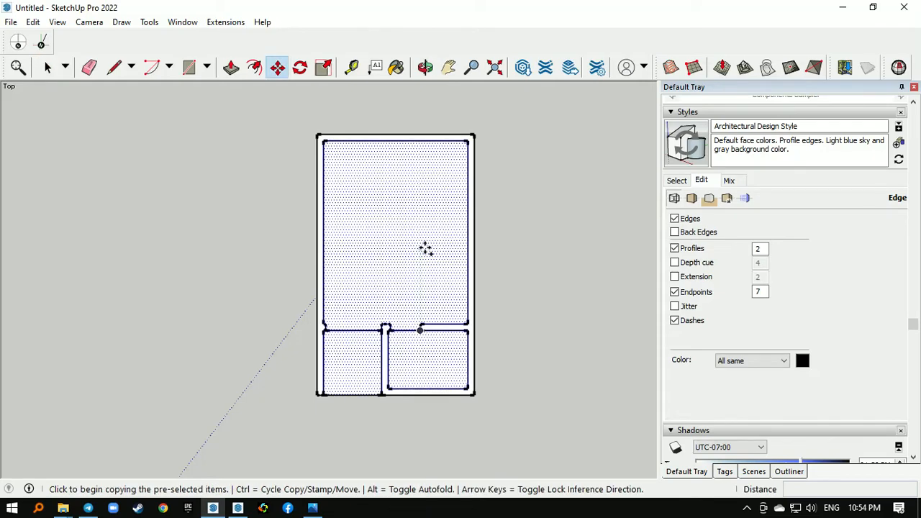
{"action": "left_click", "coordinate": [425, 247]}
{"action": "left_click", "coordinate": [200, 277]}
{"action": "scroll", "coordinate": [200, 277], "scroll_direction": "down", "scroll_amount": 1}
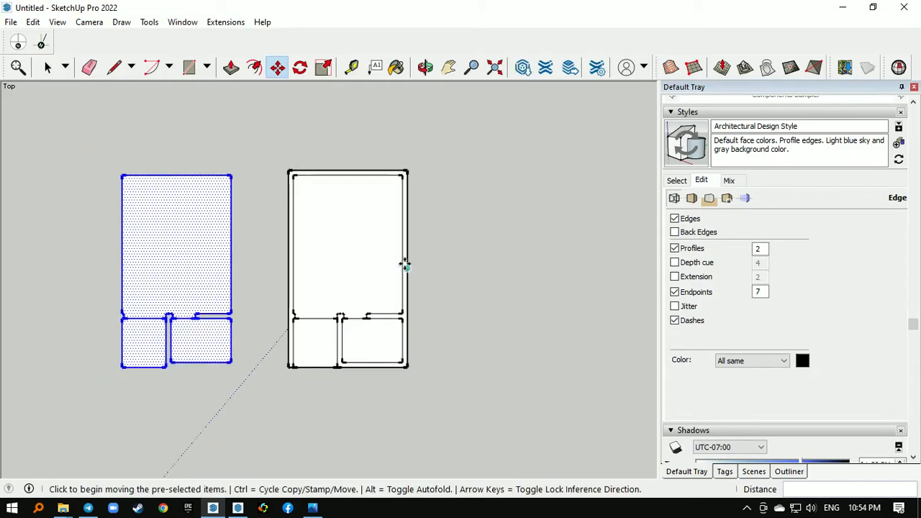
- Select the wall face and place a copy of it about 5.1 m to the right of the plan
{"action": "key", "text": "space"}
{"action": "scroll", "coordinate": [405, 263], "scroll_direction": "up", "scroll_amount": 2}
{"action": "left_click", "coordinate": [405, 263]}
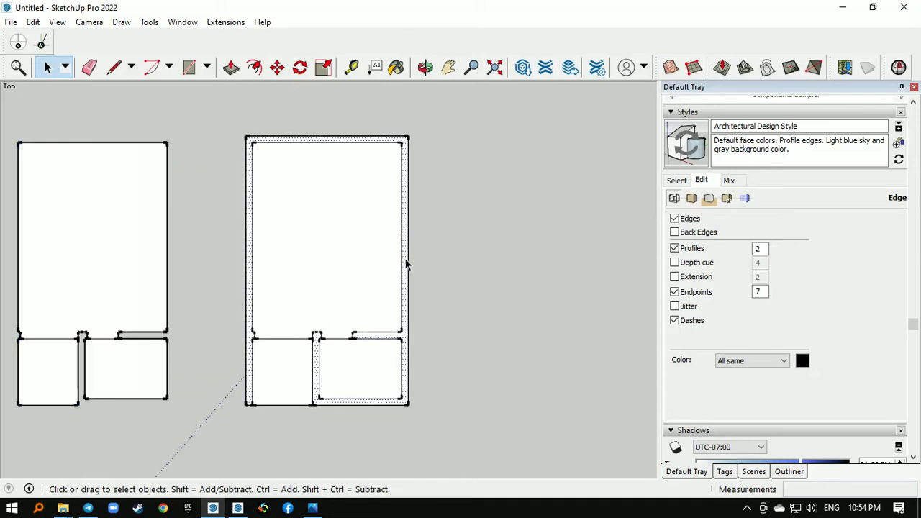
{"action": "key", "text": "m"}
{"action": "key", "text": "ctrl"}
{"action": "left_click", "coordinate": [403, 259]}
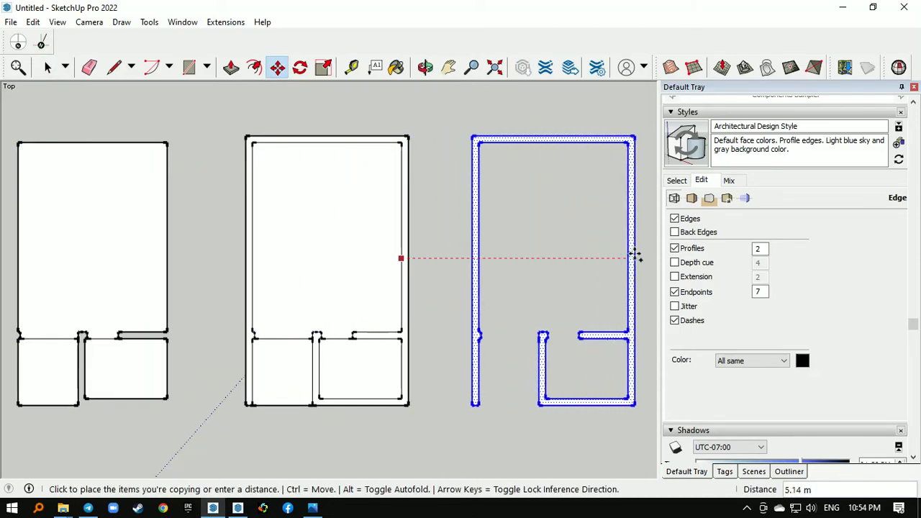
{"action": "left_click", "coordinate": [637, 254]}
{"action": "scroll", "coordinate": [508, 269], "scroll_direction": "down", "scroll_amount": 2}
- Select the entire original plan in the middle and make it a group
{"action": "key", "text": "space"}
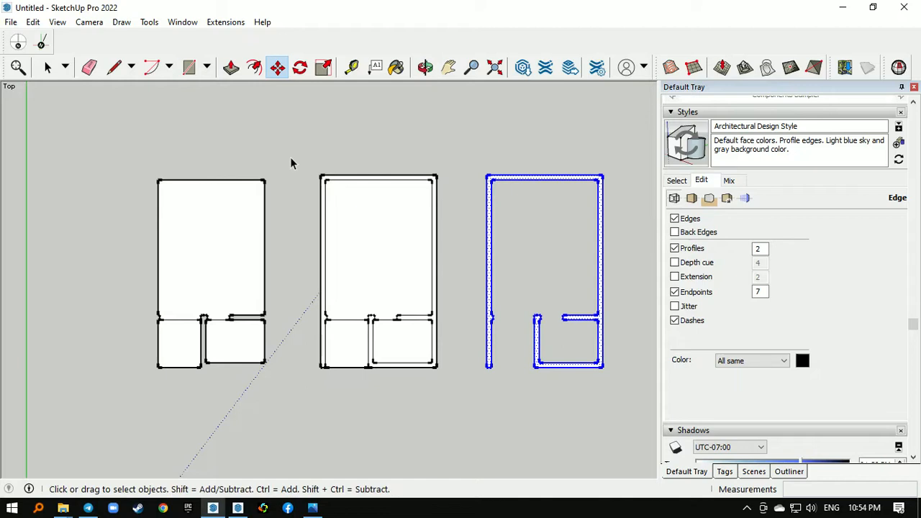
{"action": "key", "text": "space"}
{"action": "left_click_drag", "start_coordinate": [290, 163], "coordinate": [464, 394]}
{"action": "right_click", "coordinate": [375, 244]}
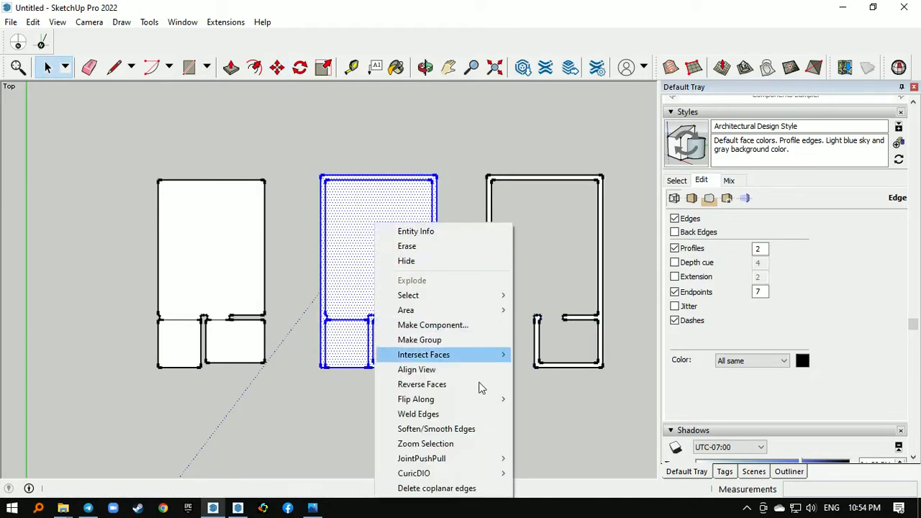
{"action": "left_click", "coordinate": [450, 340]}
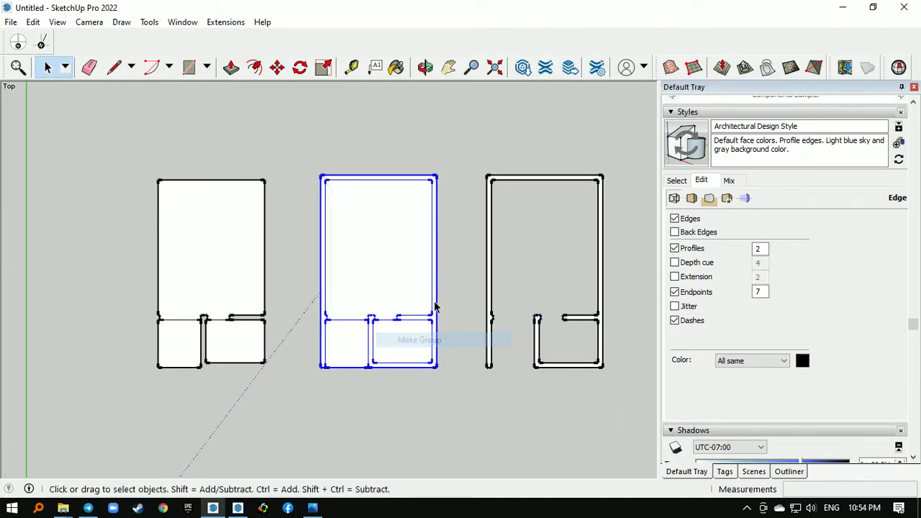
{"action": "left_click", "coordinate": [458, 269]}
- Push/pull the small left room's floor up 0.15 m in the separate floor copy
{"action": "middle_click_drag", "start_coordinate": [458, 269], "coordinate": [339, 329]}
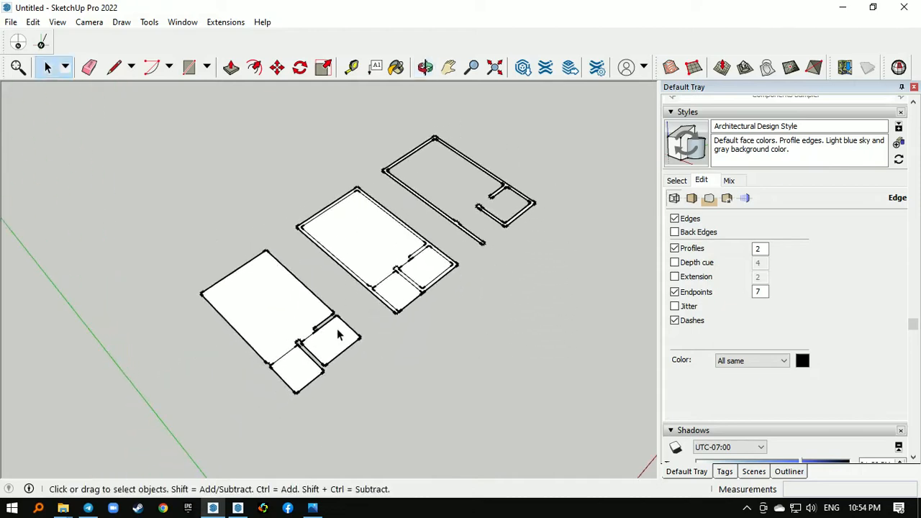
{"action": "scroll", "coordinate": [290, 408], "scroll_direction": "up", "scroll_amount": 3}
{"action": "middle_click_drag", "start_coordinate": [290, 408], "coordinate": [242, 308]}
{"action": "key", "text": "p"}
{"action": "scroll", "coordinate": [234, 315], "scroll_direction": "up", "scroll_amount": 4}
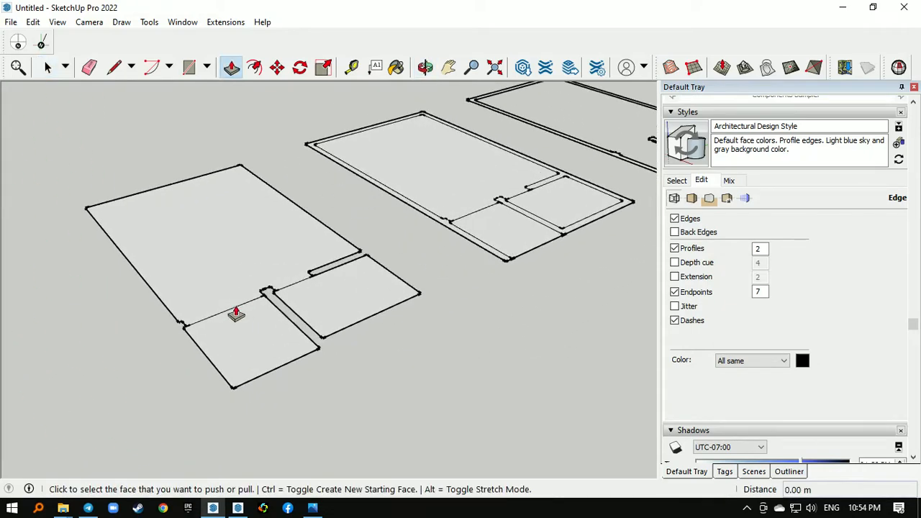
{"action": "left_click", "coordinate": [234, 336]}
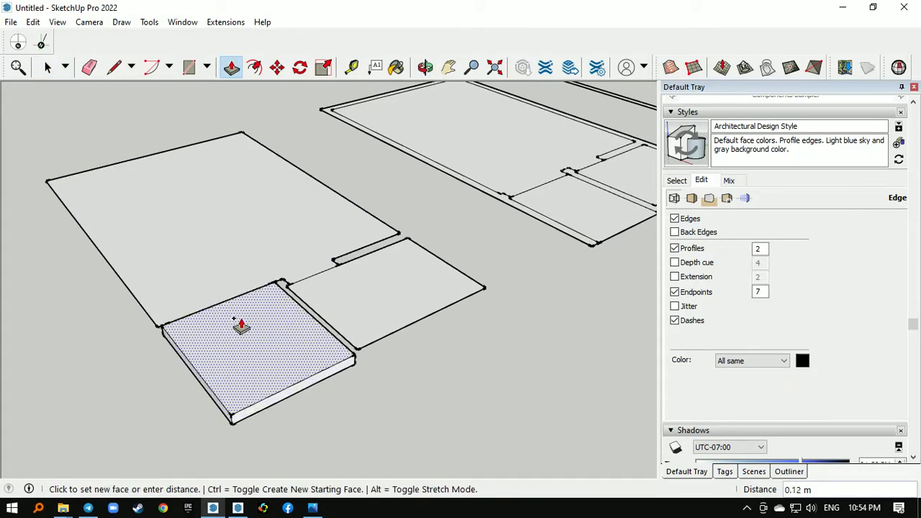
{"action": "type", "text": ".15"}
{"action": "key", "text": "Return"}
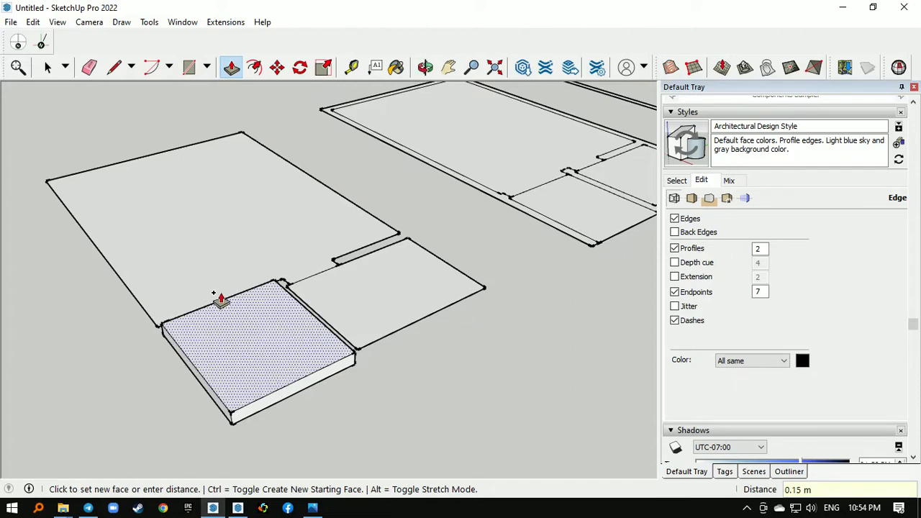
- Push/pull the large room's floor up 0.20 m and the small right room's floor to slightly below that level
{"action": "left_click", "coordinate": [219, 285]}
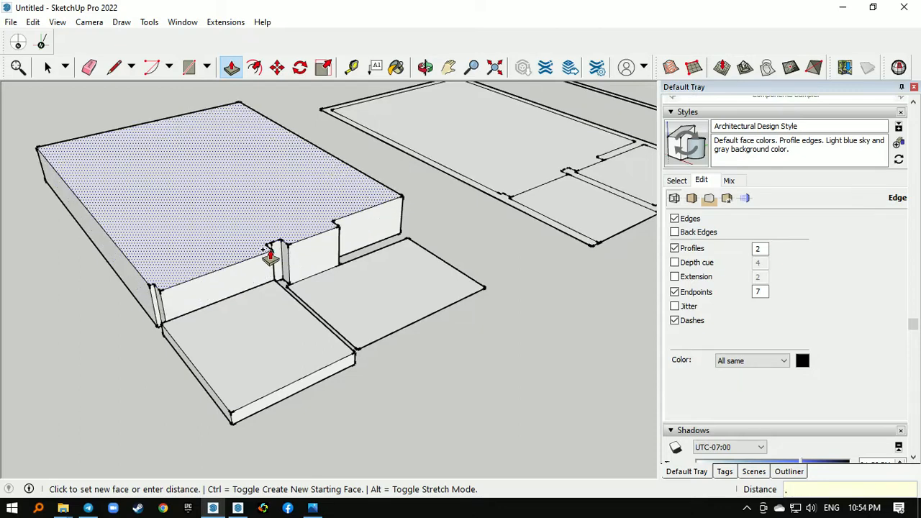
{"action": "type", "text": "2"}
{"action": "key", "text": "Return"}
{"action": "scroll", "coordinate": [313, 228], "scroll_direction": "up", "scroll_amount": 5}
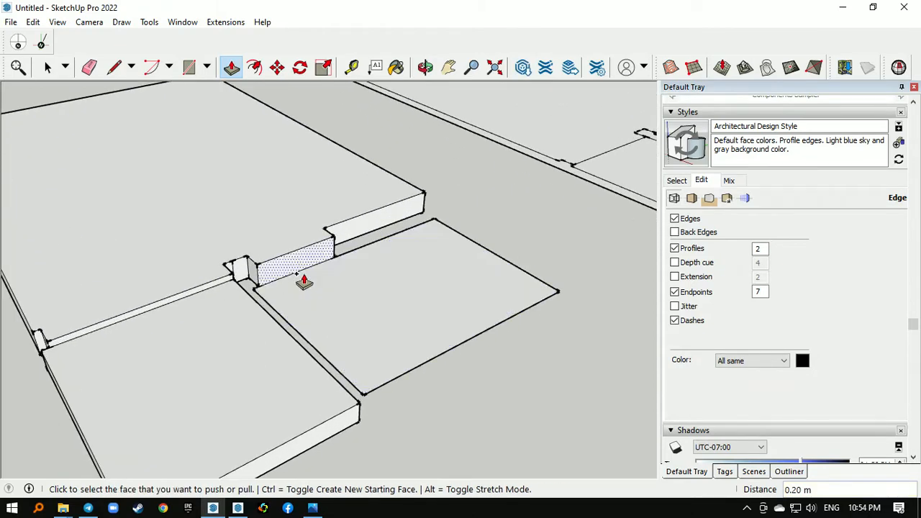
{"action": "left_click", "coordinate": [297, 277]}
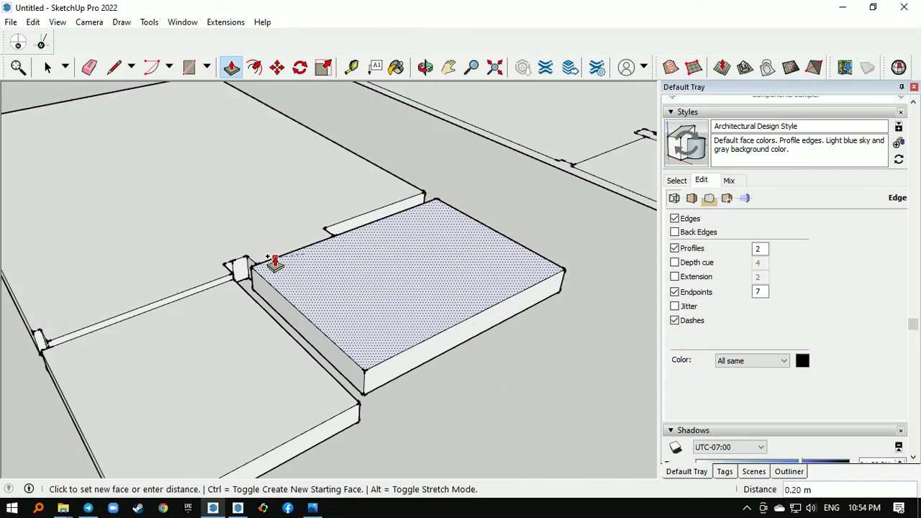
{"action": "type", "text": ".1"}
{"action": "key", "text": "Return"}
{"action": "key", "text": "space"}
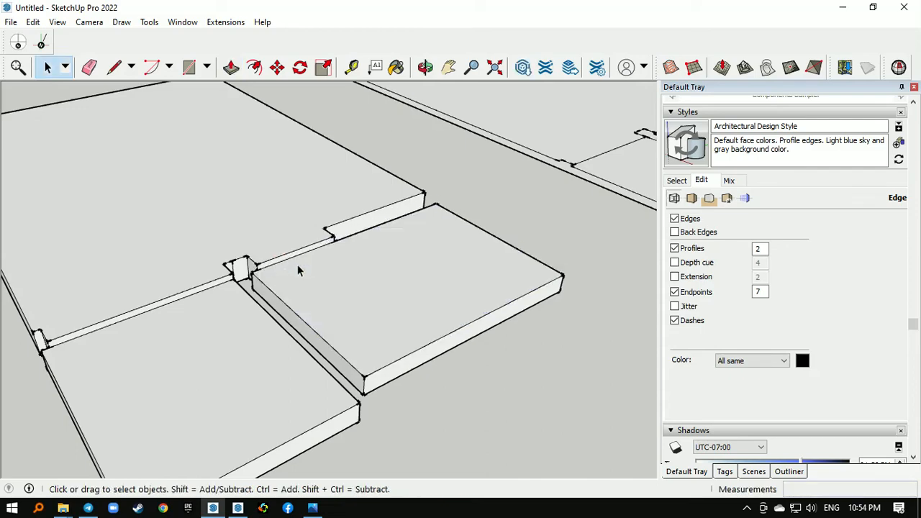
- Select the three raised floor slabs and make them a group
{"action": "middle_click_drag", "start_coordinate": [297, 264], "coordinate": [233, 183]}
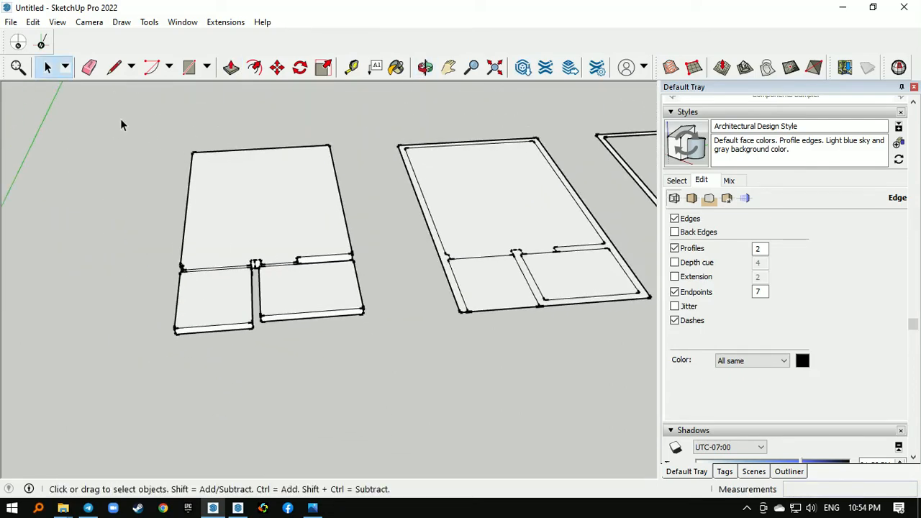
{"action": "left_click_drag", "start_coordinate": [125, 118], "coordinate": [365, 372]}
{"action": "right_click", "coordinate": [265, 215]}
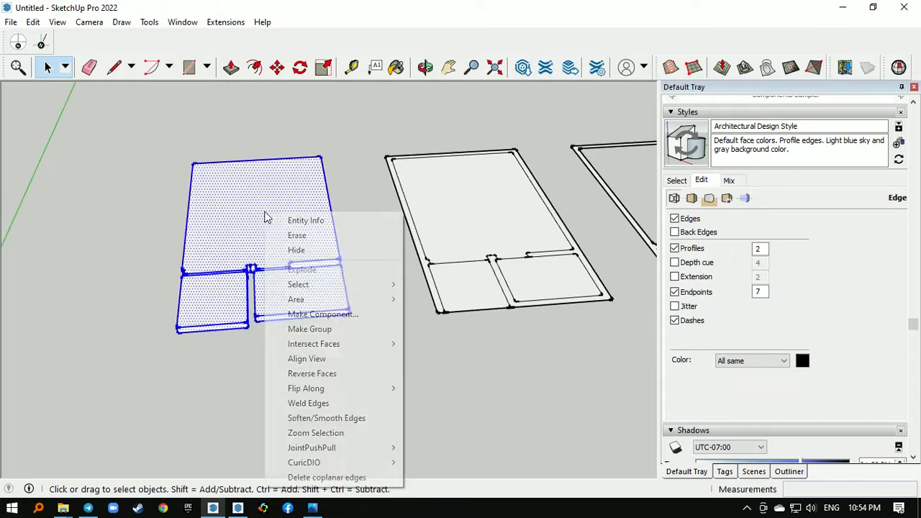
{"action": "left_click", "coordinate": [309, 329]}
- Push/pull the wall face of the separate wall copy up 1.00 m
{"action": "scroll", "coordinate": [110, 297], "scroll_direction": "down", "scroll_amount": 3}
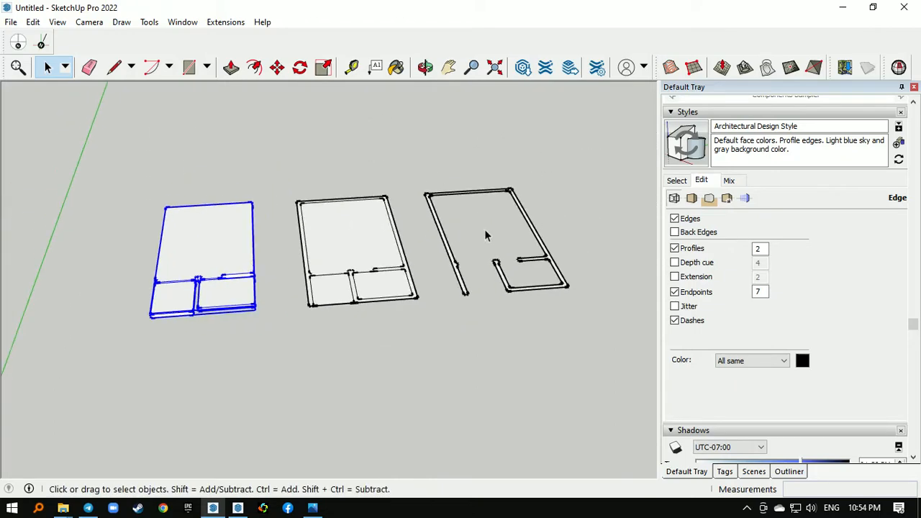
{"action": "scroll", "coordinate": [486, 236], "scroll_direction": "up", "scroll_amount": 2}
{"action": "scroll", "coordinate": [414, 246], "scroll_direction": "up", "scroll_amount": 1}
{"action": "key", "text": "p"}
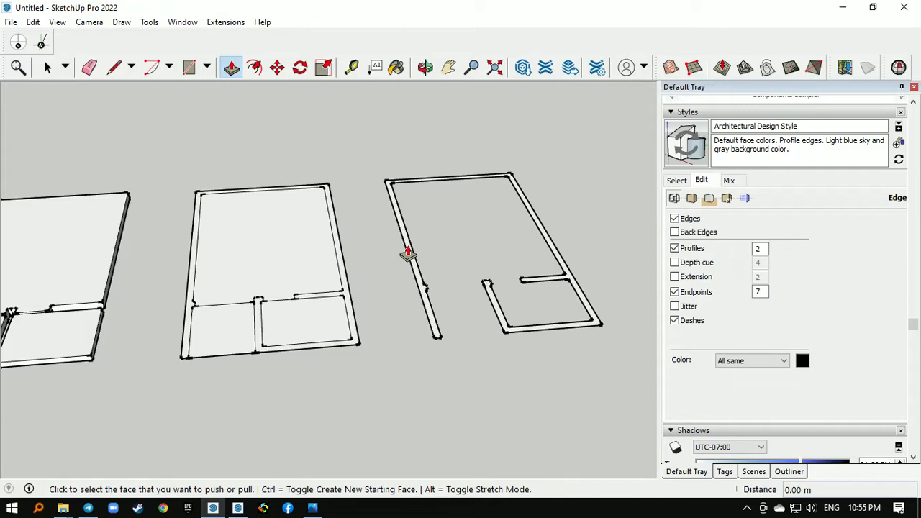
{"action": "left_click", "coordinate": [407, 254]}
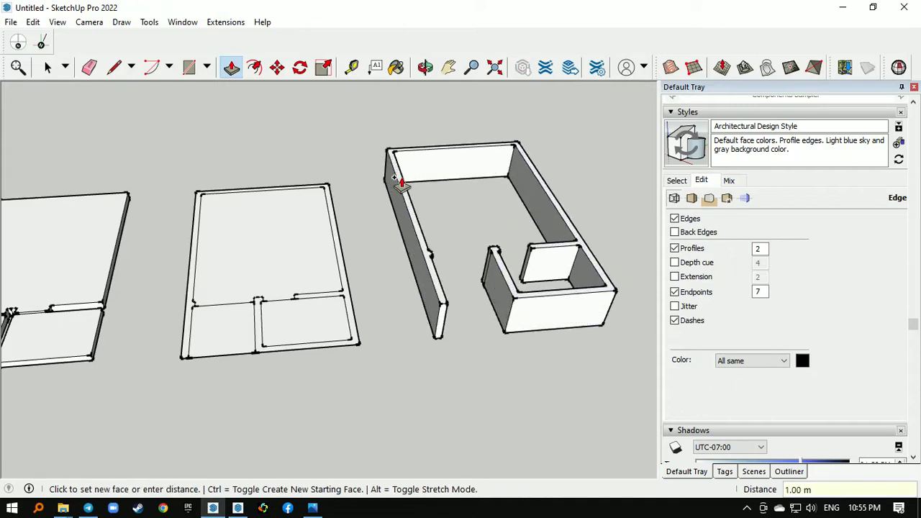
{"action": "left_click", "coordinate": [402, 180]}
- Select all the connected geometry of the extruded walls and make it a group
{"action": "key", "text": "space"}
{"action": "triple_click", "coordinate": [449, 174]}
{"action": "right_click", "coordinate": [449, 174]}
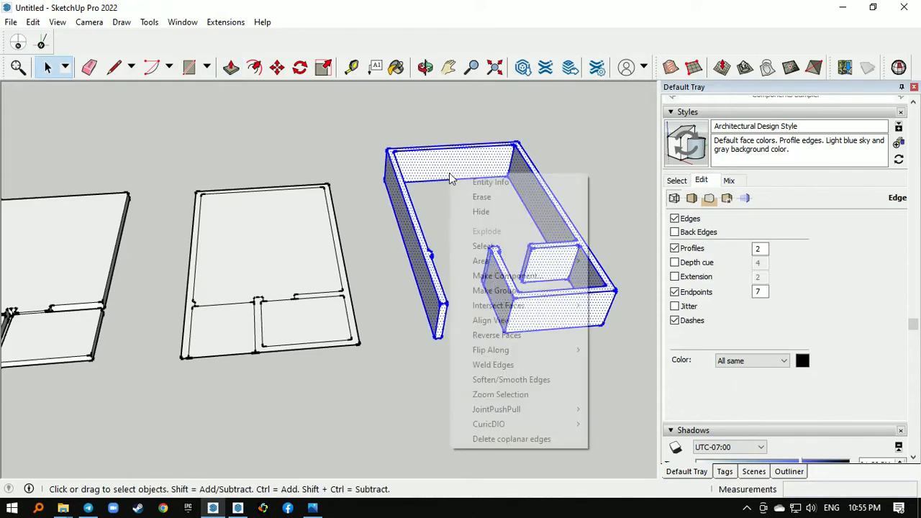
{"action": "left_click", "coordinate": [530, 293]}
{"action": "scroll", "coordinate": [613, 206], "scroll_direction": "down", "scroll_amount": 2}
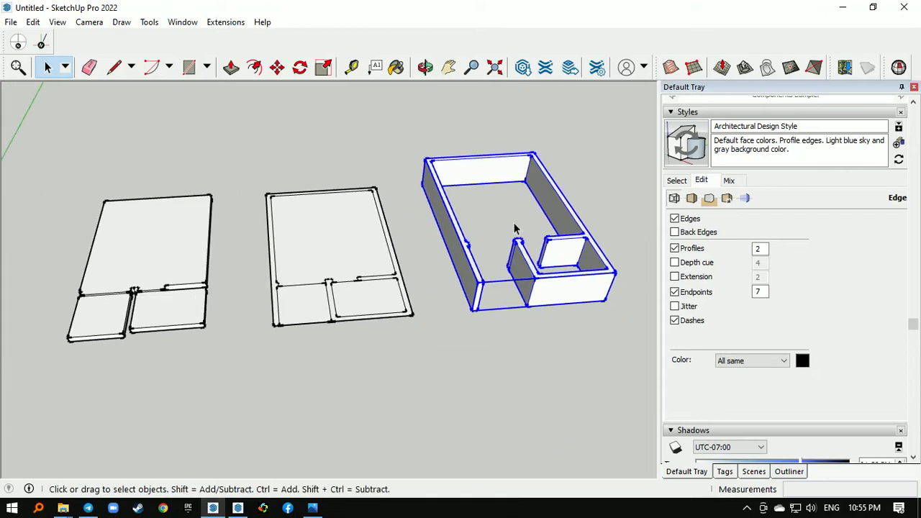
- Move the floor group by its front left bottom corner onto the original plan, then shift it 0.07 m toward the plan's outer corner
{"action": "left_click", "coordinate": [247, 269]}
{"action": "left_click", "coordinate": [173, 230]}
{"action": "scroll", "coordinate": [172, 227], "scroll_direction": "up", "scroll_amount": 5}
{"action": "key", "text": "m"}
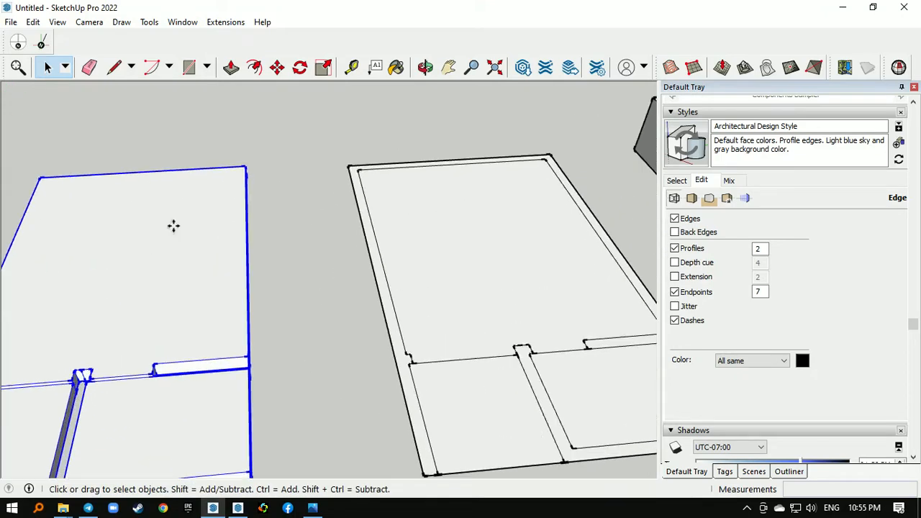
{"action": "middle_click_drag", "start_coordinate": [173, 226], "coordinate": [287, 202]}
{"action": "scroll", "coordinate": [454, 175], "scroll_direction": "down", "scroll_amount": 2}
{"action": "scroll", "coordinate": [254, 325], "scroll_direction": "up", "scroll_amount": 2}
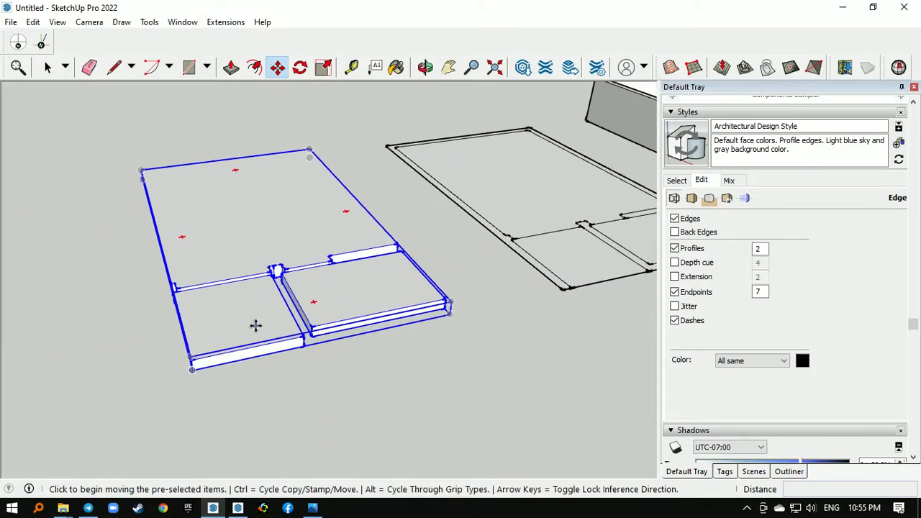
{"action": "left_click", "coordinate": [187, 371]}
{"action": "scroll", "coordinate": [153, 326], "scroll_direction": "down", "scroll_amount": 1}
{"action": "scroll", "coordinate": [153, 326], "scroll_direction": "down", "scroll_amount": 1}
{"action": "scroll", "coordinate": [562, 260], "scroll_direction": "up", "scroll_amount": 2}
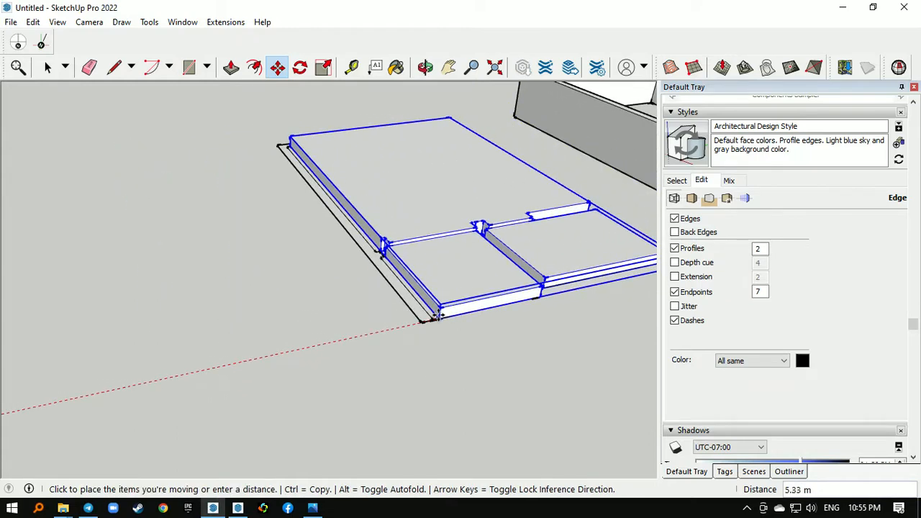
{"action": "left_click", "coordinate": [438, 319]}
{"action": "left_click", "coordinate": [437, 318]}
{"action": "left_click", "coordinate": [429, 319]}
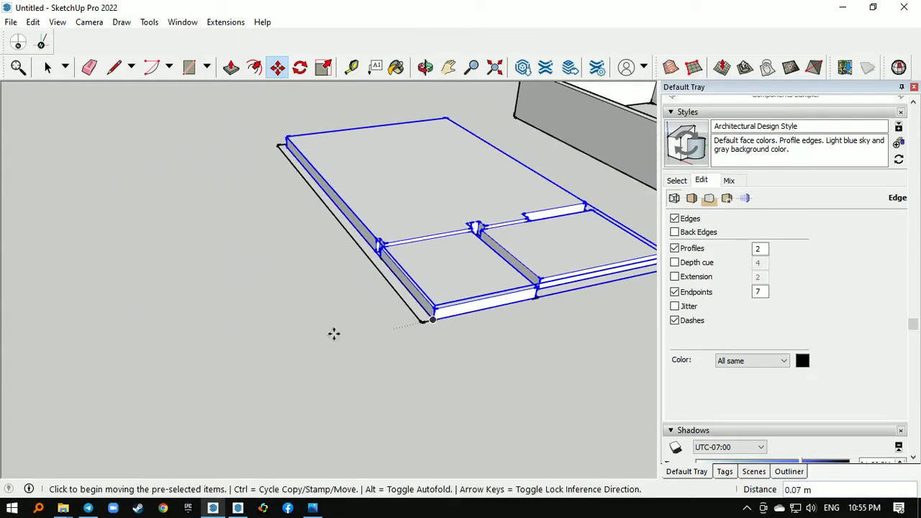
- Move the wall group by its front left bottom corner onto the matching outer corner of the original plan
{"action": "scroll", "coordinate": [288, 331], "scroll_direction": "down", "scroll_amount": 2}
{"action": "key", "text": "space"}
{"action": "left_click", "coordinate": [546, 286]}
{"action": "scroll", "coordinate": [547, 287], "scroll_direction": "up", "scroll_amount": 2}
{"action": "scroll", "coordinate": [547, 287], "scroll_direction": "up", "scroll_amount": 2}
{"action": "key", "text": "m"}
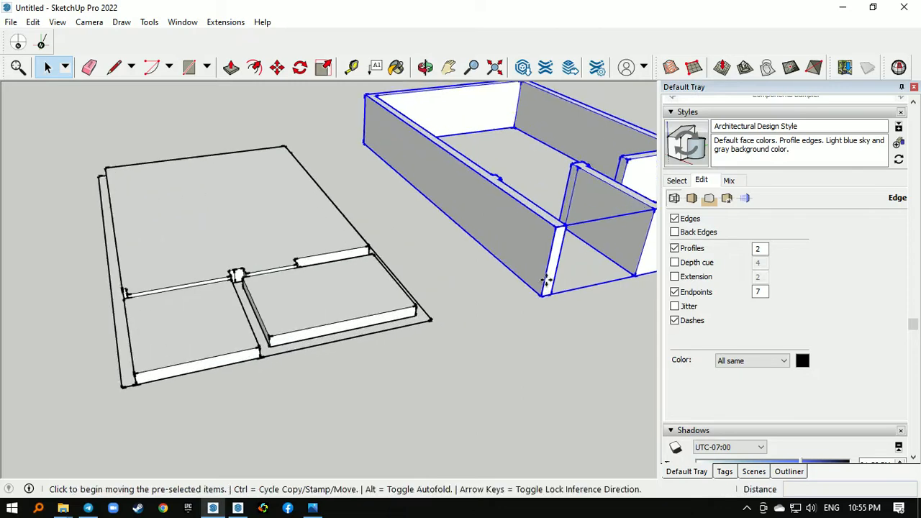
{"action": "left_click", "coordinate": [543, 293]}
{"action": "scroll", "coordinate": [574, 252], "scroll_direction": "down", "scroll_amount": 3}
{"action": "scroll", "coordinate": [249, 330], "scroll_direction": "up", "scroll_amount": 3}
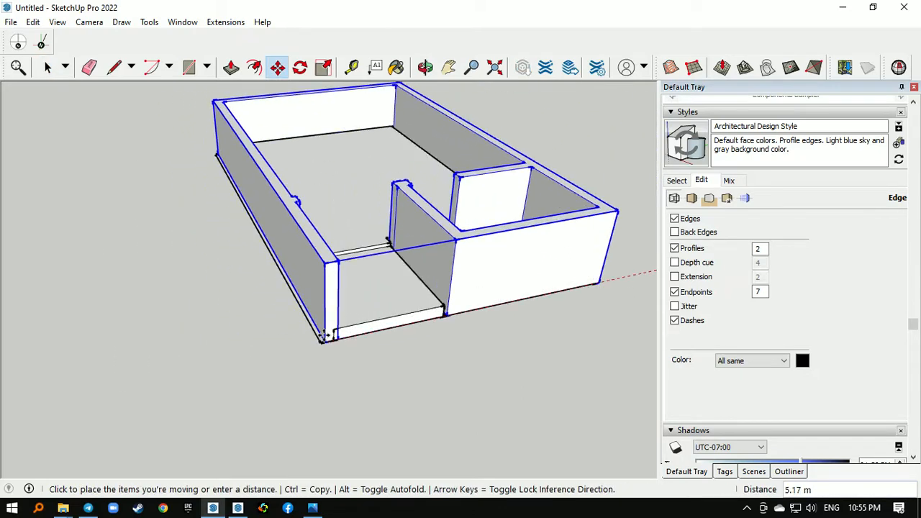
{"action": "left_click", "coordinate": [322, 340]}
{"action": "scroll", "coordinate": [381, 366], "scroll_direction": "down", "scroll_amount": 1}
{"action": "key", "text": "space"}
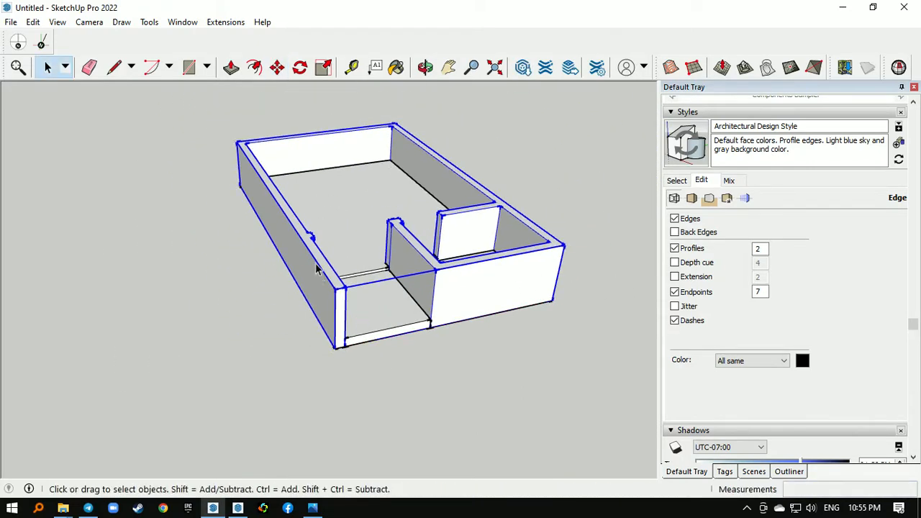
- Draw a vertical 2.8 m reference line up from the large room's floor edge along the left wall
{"action": "middle_click_drag", "start_coordinate": [311, 244], "coordinate": [478, 259]}
{"action": "scroll", "coordinate": [308, 221], "scroll_direction": "up", "scroll_amount": 3}
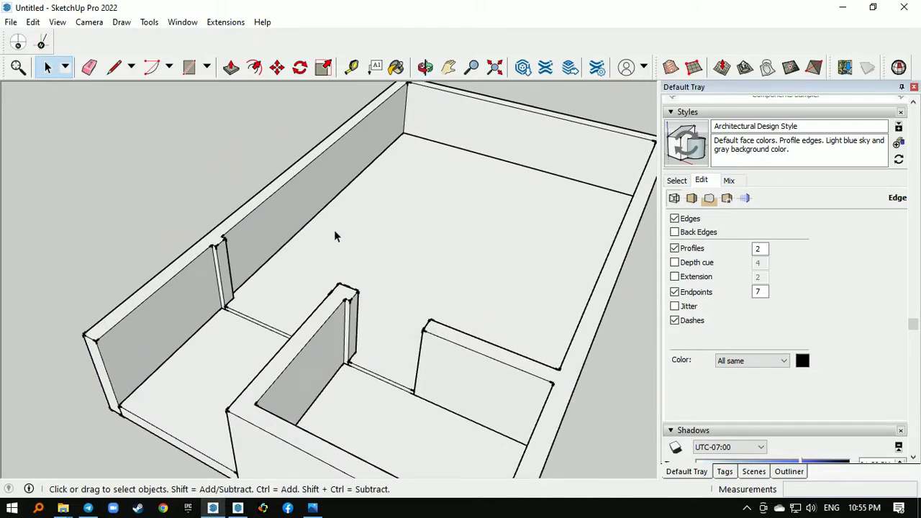
{"action": "key", "text": "l"}
{"action": "left_click", "coordinate": [310, 219]}
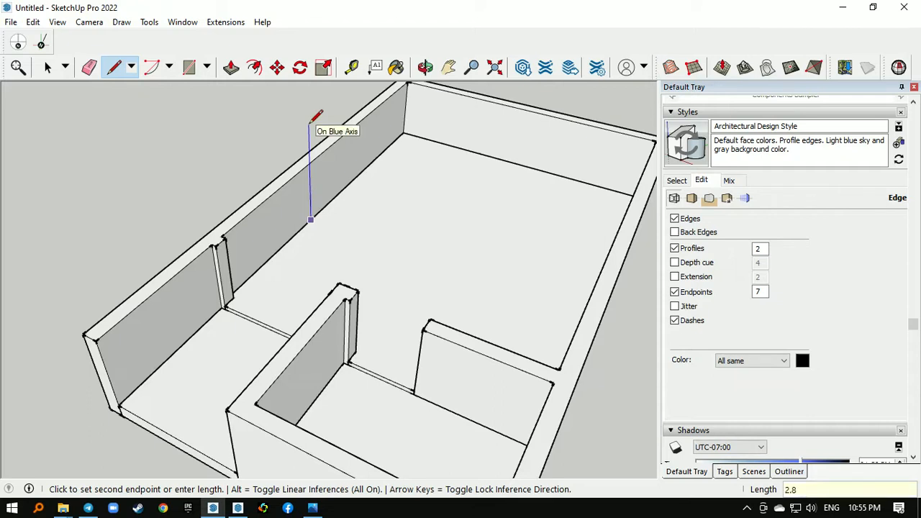
{"action": "key", "text": "Return"}
{"action": "scroll", "coordinate": [359, 305], "scroll_direction": "down", "scroll_amount": 5}
{"action": "key", "text": "space"}
- Open the wall group and push/pull the walls' top face up to the upper end of the vertical reference line
{"action": "scroll", "coordinate": [369, 165], "scroll_direction": "up", "scroll_amount": 1}
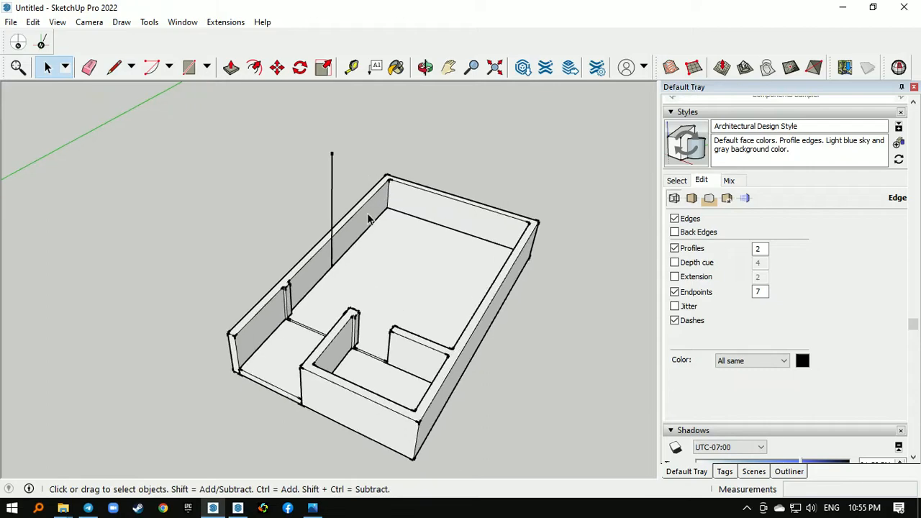
{"action": "double_click", "coordinate": [368, 219]}
{"action": "scroll", "coordinate": [369, 216], "scroll_direction": "up", "scroll_amount": 3}
{"action": "key", "text": "p"}
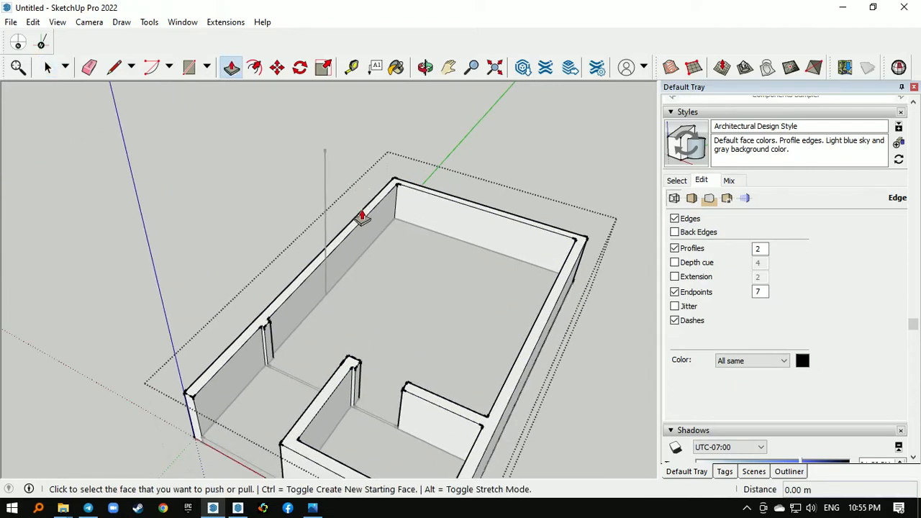
{"action": "left_click", "coordinate": [362, 216]}
{"action": "left_click", "coordinate": [324, 153]}
{"action": "scroll", "coordinate": [403, 255], "scroll_direction": "down", "scroll_amount": 3}
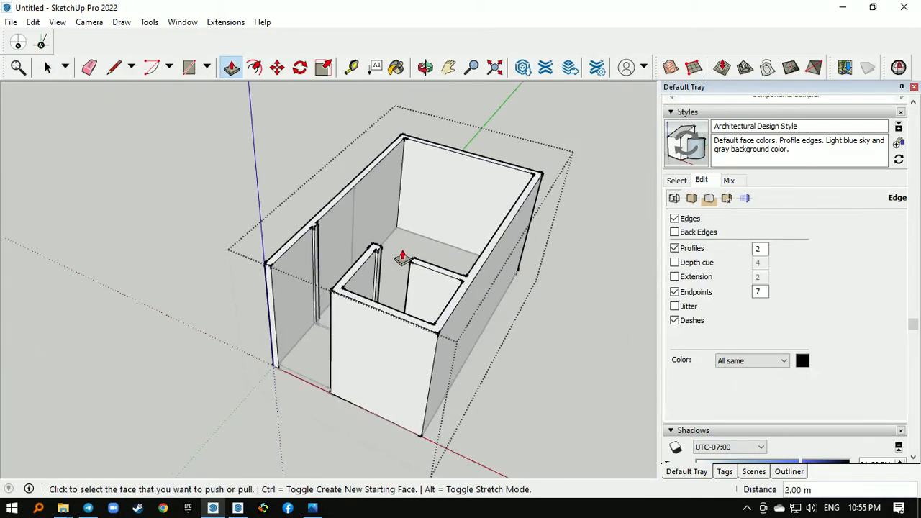
- Push/pull the walls' top face slightly higher, past the end of the vertical reference line
{"action": "key", "text": "space"}
{"action": "middle_click_drag", "start_coordinate": [415, 262], "coordinate": [366, 185]}
{"action": "scroll", "coordinate": [377, 178], "scroll_direction": "up", "scroll_amount": 1}
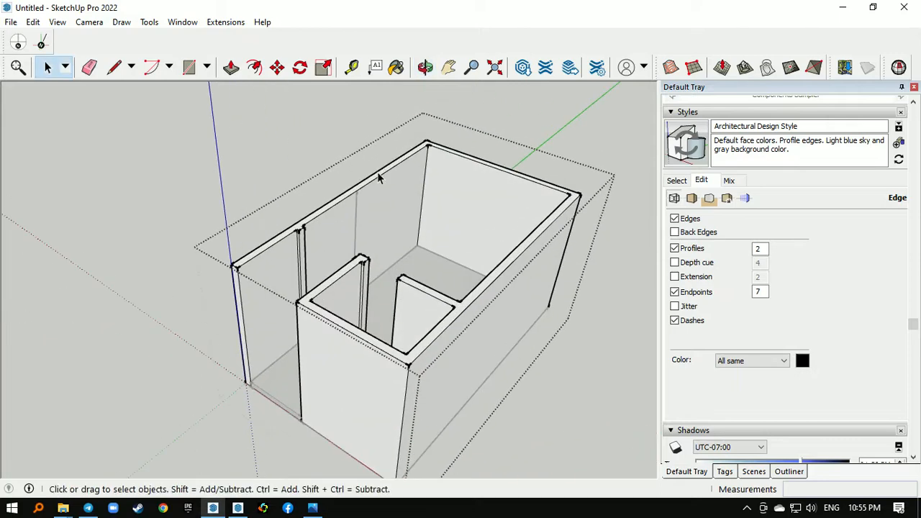
{"action": "scroll", "coordinate": [379, 178], "scroll_direction": "up", "scroll_amount": 2}
{"action": "scroll", "coordinate": [374, 183], "scroll_direction": "down", "scroll_amount": 1}
{"action": "key", "text": "p"}
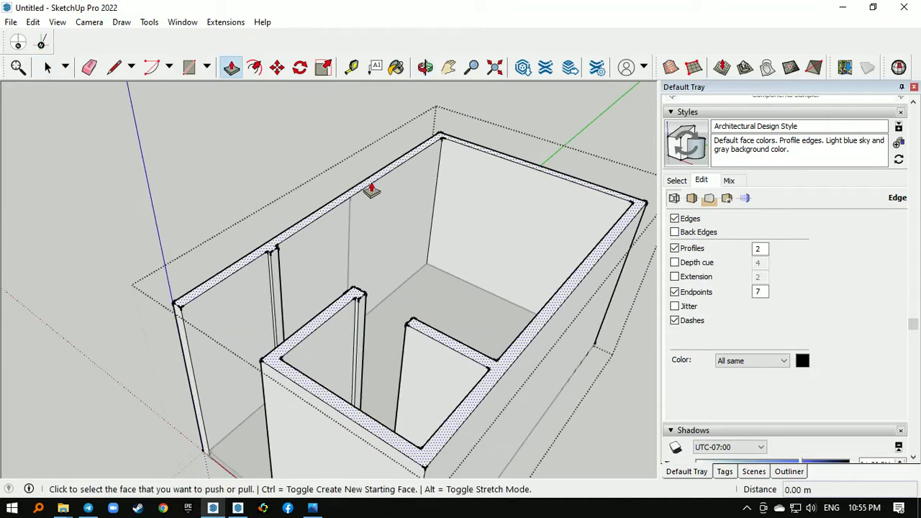
{"action": "left_click", "coordinate": [369, 190]}
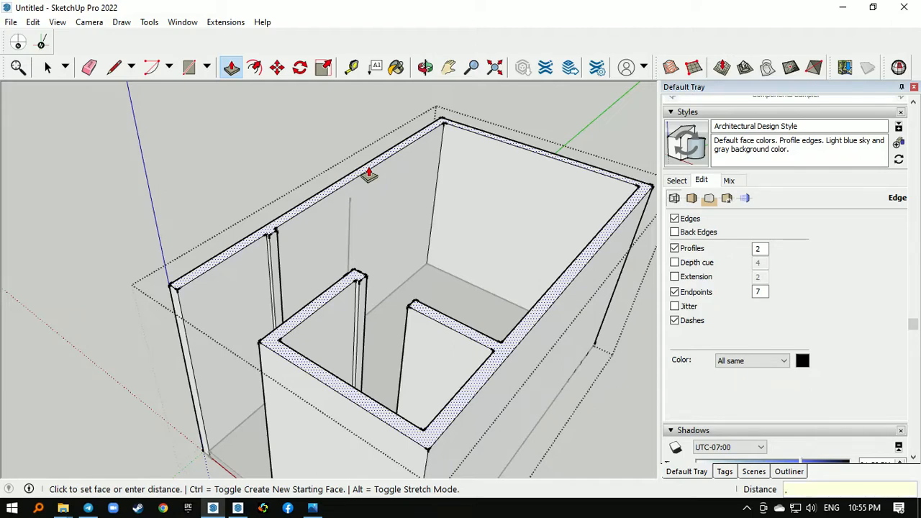
{"action": "left_click", "coordinate": [367, 175]}
- Leave the wall group and delete the vertical reference line beside the large room's left wall
{"action": "key", "text": "space"}
{"action": "middle_click_drag", "start_coordinate": [353, 180], "coordinate": [409, 264]}
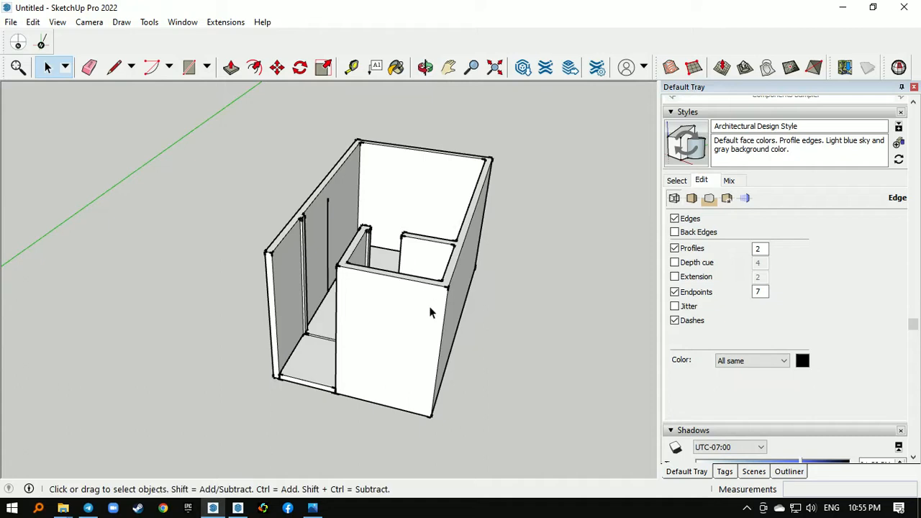
{"action": "middle_click_drag", "start_coordinate": [397, 325], "coordinate": [340, 230]}
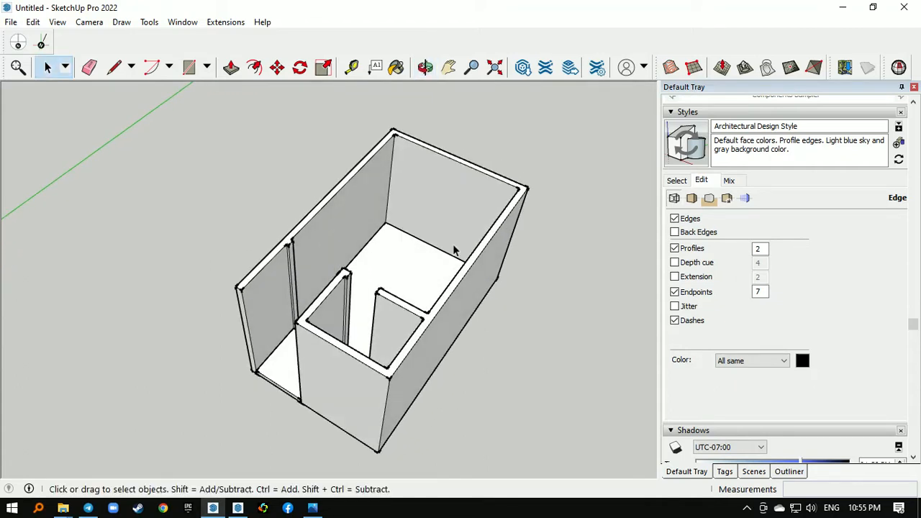
- Place the window component on the ground beside the plan's outer left wall
{"action": "scroll", "coordinate": [453, 250], "scroll_direction": "down", "scroll_amount": 2}
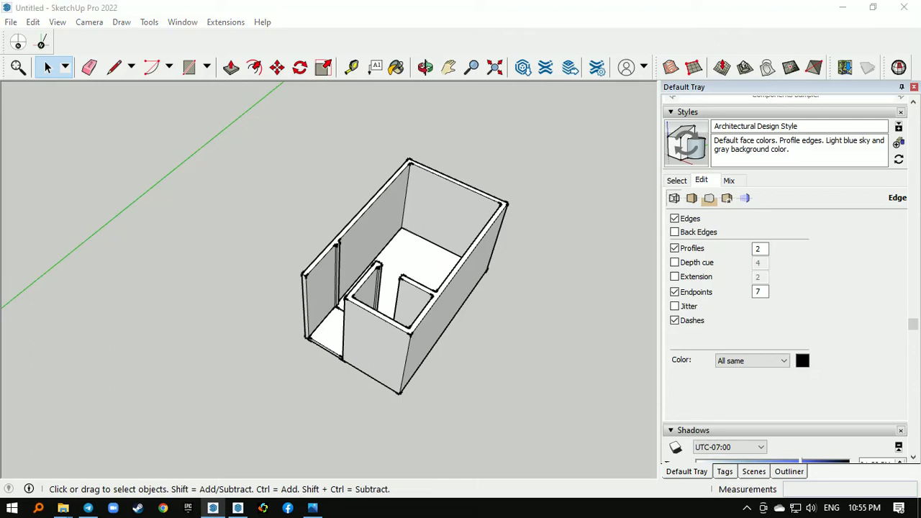
{"action": "left_click", "coordinate": [247, 327]}
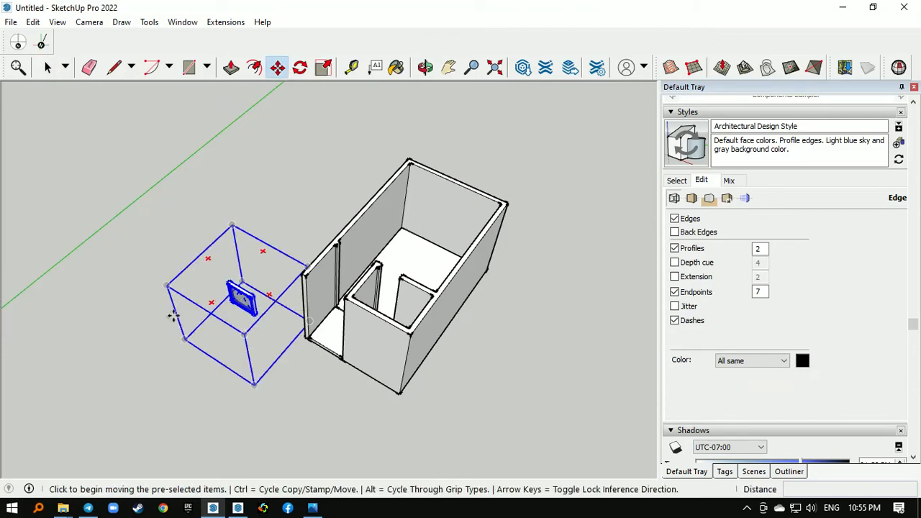
{"action": "middle_click_drag", "start_coordinate": [175, 314], "coordinate": [270, 251]}
- Place the glazed door component with its side panel on the ground in front of the house
{"action": "key", "text": "ctrl+c"}
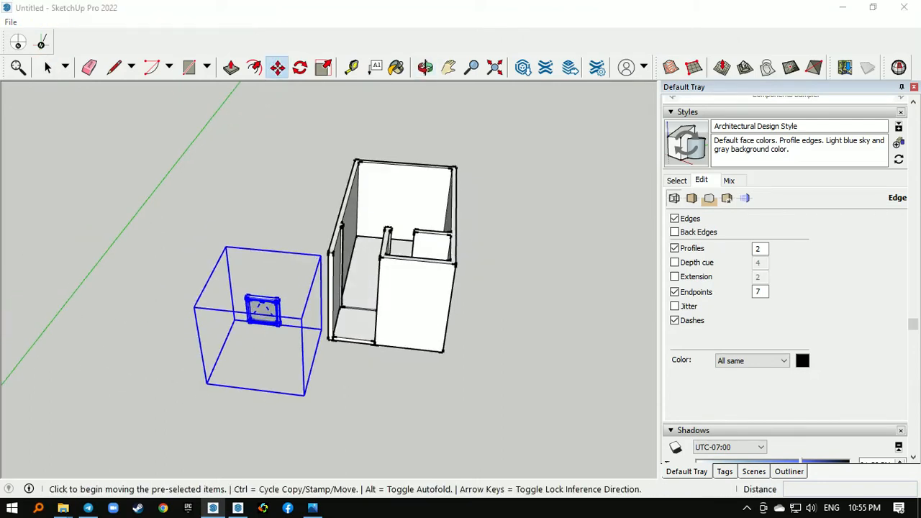
{"action": "key", "text": "ctrl+v"}
{"action": "left_click", "coordinate": [400, 402]}
{"action": "scroll", "coordinate": [402, 334], "scroll_direction": "up", "scroll_amount": 2}
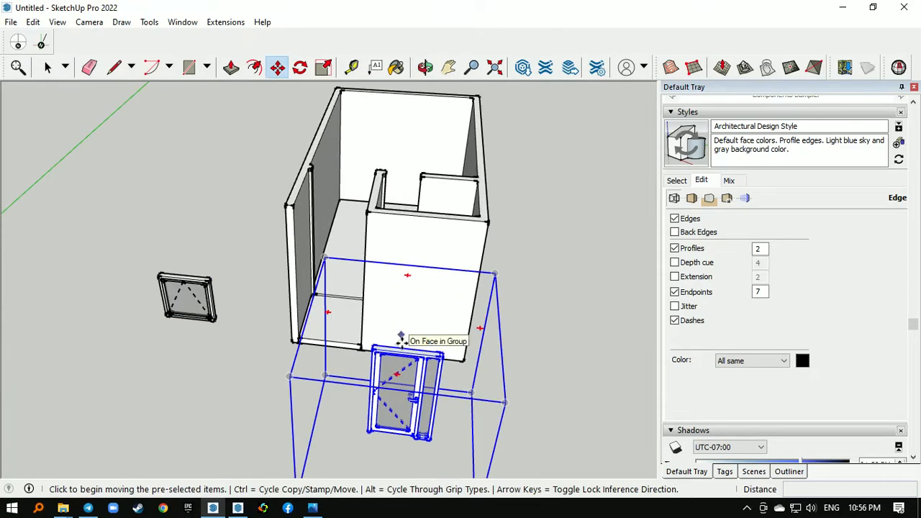
{"action": "middle_click_drag", "start_coordinate": [405, 341], "coordinate": [418, 382]}
- Move the glazed door by its upper corner to the top corner of the partition beside the entrance passage
{"action": "scroll", "coordinate": [418, 385], "scroll_direction": "up", "scroll_amount": 3}
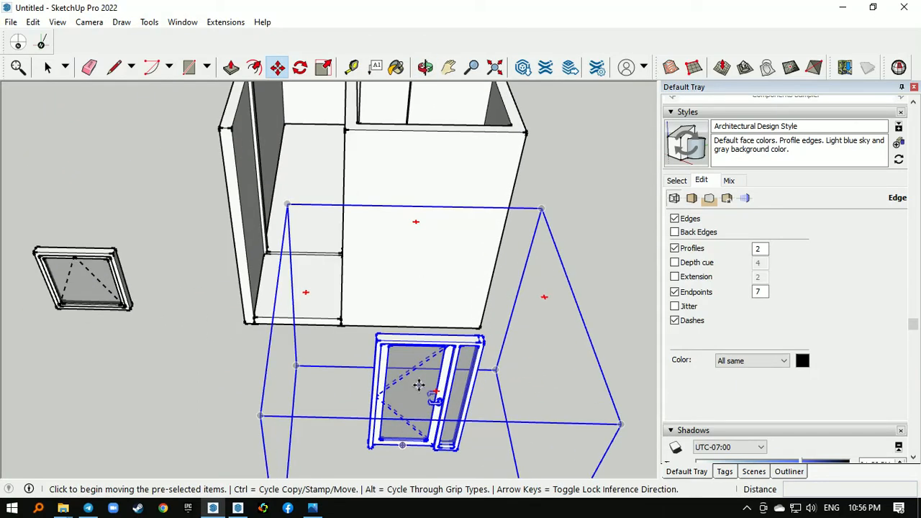
{"action": "left_click", "coordinate": [484, 336]}
{"action": "scroll", "coordinate": [490, 354], "scroll_direction": "down", "scroll_amount": 2}
{"action": "middle_click_drag", "start_coordinate": [316, 231], "coordinate": [368, 280]}
{"action": "scroll", "coordinate": [374, 162], "scroll_direction": "up", "scroll_amount": 5}
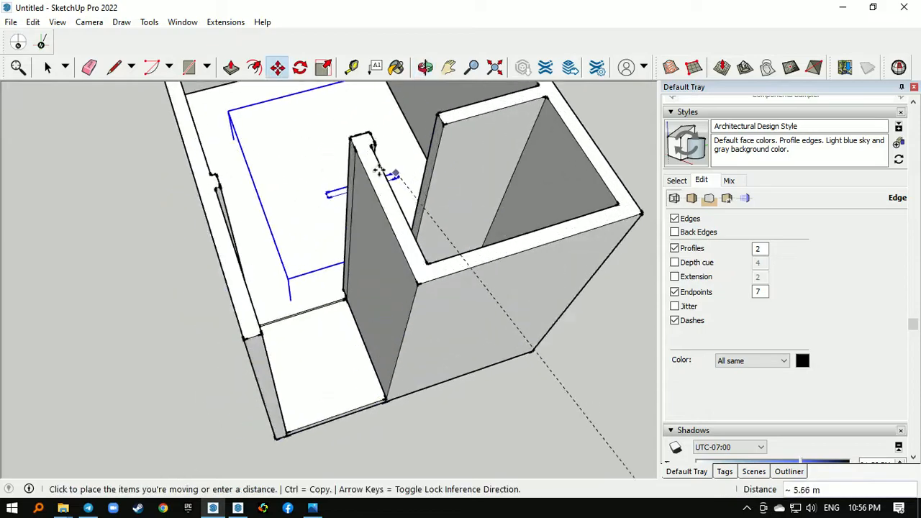
{"action": "left_click", "coordinate": [347, 133]}
- Shift the glazed door sideways so its upper corner meets the opposite wall's corner in the entrance passage
{"action": "scroll", "coordinate": [252, 208], "scroll_direction": "down", "scroll_amount": 2}
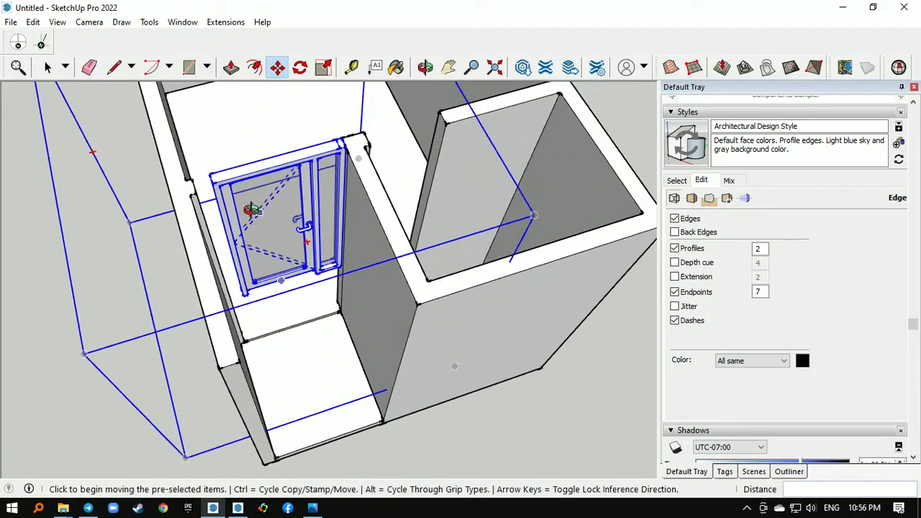
{"action": "middle_click_drag", "start_coordinate": [251, 208], "coordinate": [215, 253]}
{"action": "scroll", "coordinate": [224, 259], "scroll_direction": "up", "scroll_amount": 3}
{"action": "middle_click_drag", "start_coordinate": [251, 223], "coordinate": [277, 329]}
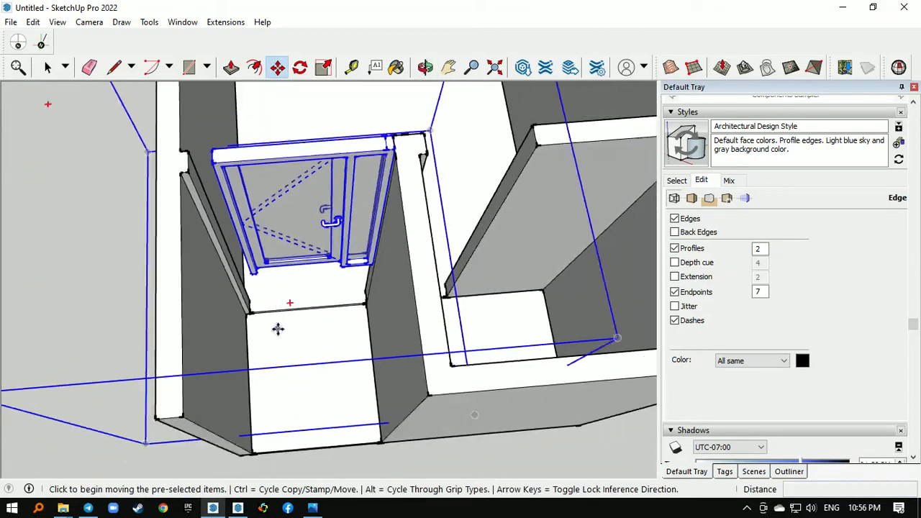
{"action": "scroll", "coordinate": [278, 328], "scroll_direction": "down", "scroll_amount": 2}
{"action": "scroll", "coordinate": [216, 162], "scroll_direction": "up", "scroll_amount": 3}
{"action": "left_click", "coordinate": [228, 187]}
{"action": "left_click", "coordinate": [186, 189]}
- Lower the glazed door about 1.05 m so its bottom corner sits on the passage floor
{"action": "scroll", "coordinate": [213, 148], "scroll_direction": "down", "scroll_amount": 2}
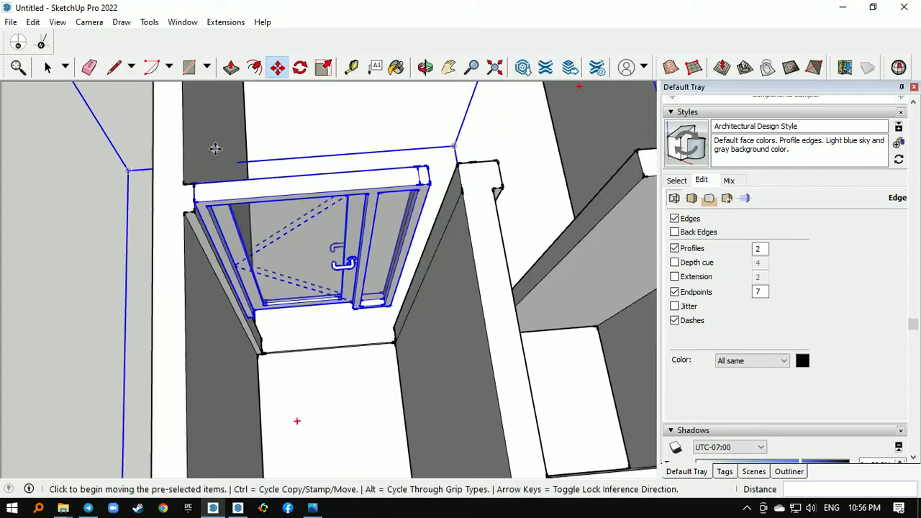
{"action": "middle_click_drag", "start_coordinate": [213, 149], "coordinate": [221, 226]}
{"action": "scroll", "coordinate": [223, 227], "scroll_direction": "up", "scroll_amount": 3}
{"action": "scroll", "coordinate": [223, 228], "scroll_direction": "up", "scroll_amount": 1}
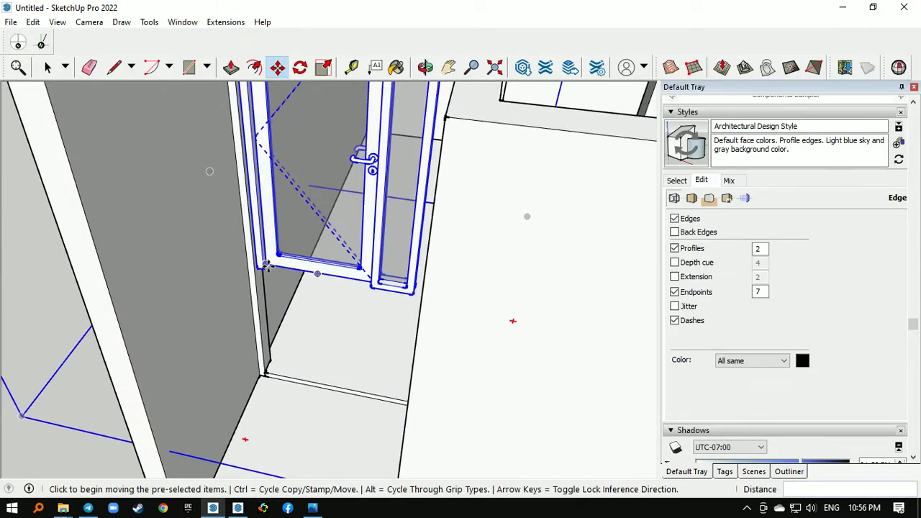
{"action": "left_click", "coordinate": [266, 265]}
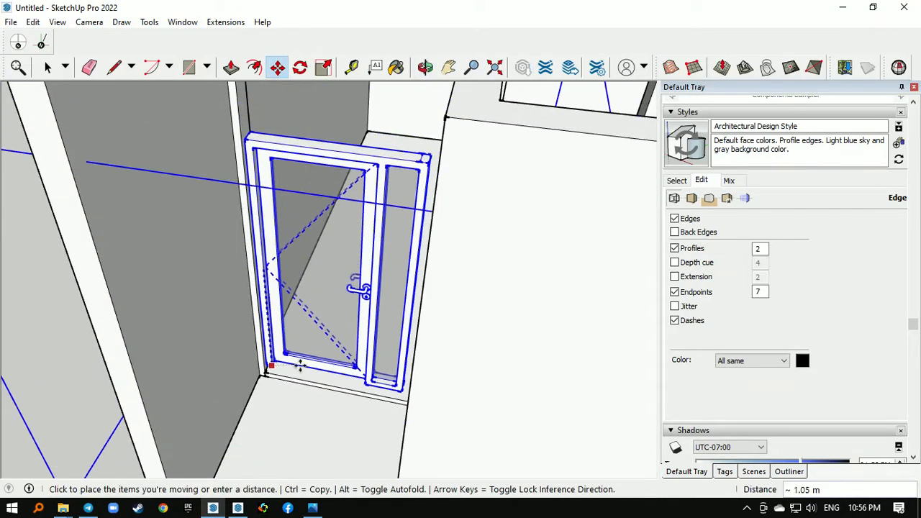
{"action": "left_click", "coordinate": [273, 372]}
- Edit the glazed door component and stretch its side panel's outer frame sideways to the passage wall
{"action": "scroll", "coordinate": [273, 345], "scroll_direction": "down", "scroll_amount": 3}
{"action": "middle_click_drag", "start_coordinate": [272, 309], "coordinate": [356, 302]}
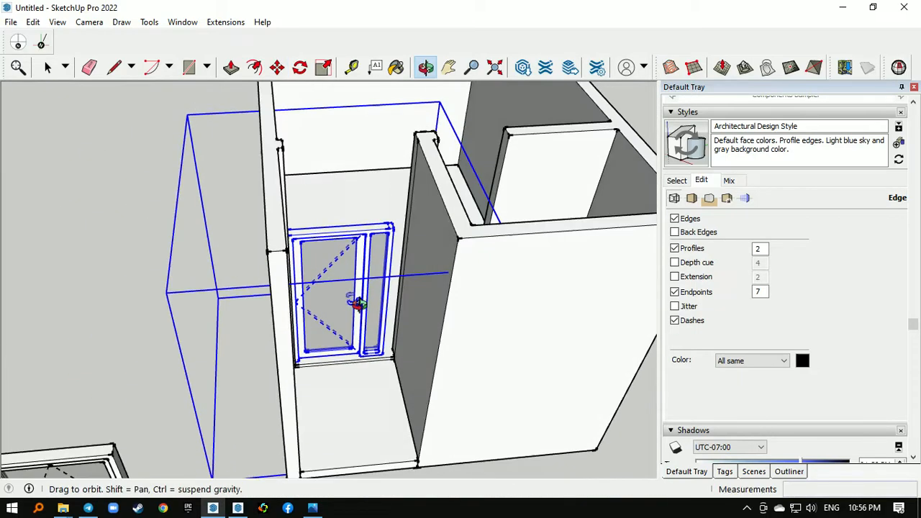
{"action": "scroll", "coordinate": [383, 250], "scroll_direction": "up", "scroll_amount": 2}
{"action": "key", "text": "space"}
{"action": "scroll", "coordinate": [389, 214], "scroll_direction": "down", "scroll_amount": 2}
{"action": "middle_click_drag", "start_coordinate": [420, 220], "coordinate": [354, 209]}
{"action": "scroll", "coordinate": [355, 208], "scroll_direction": "up", "scroll_amount": 2}
{"action": "double_click", "coordinate": [355, 209]}
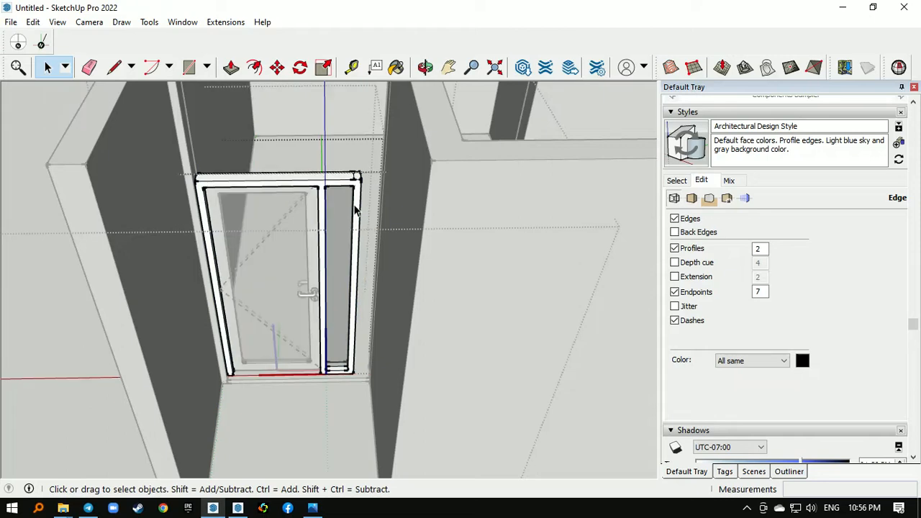
{"action": "triple_click", "coordinate": [354, 206]}
{"action": "left_click_drag", "start_coordinate": [340, 152], "coordinate": [411, 398]}
{"action": "middle_click_drag", "start_coordinate": [371, 209], "coordinate": [343, 170]}
{"action": "scroll", "coordinate": [343, 171], "scroll_direction": "up", "scroll_amount": 2}
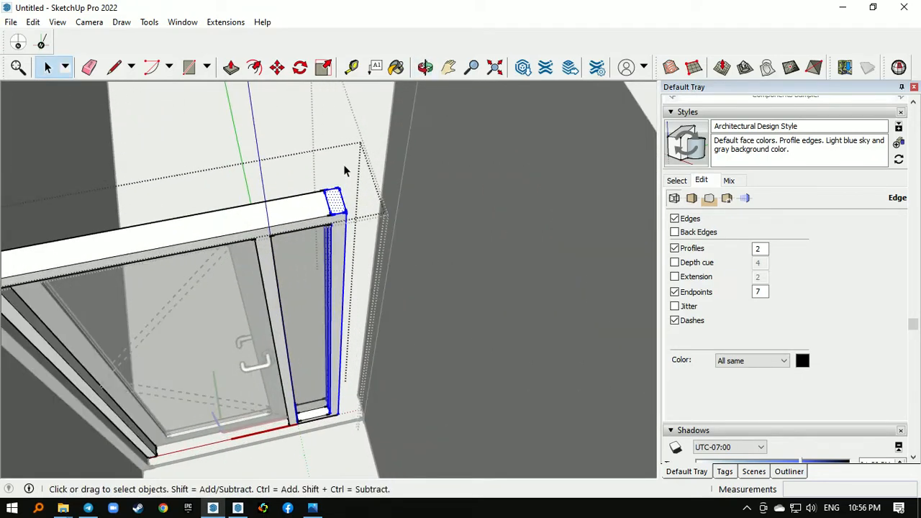
{"action": "key", "text": "m"}
{"action": "left_click", "coordinate": [336, 189]}
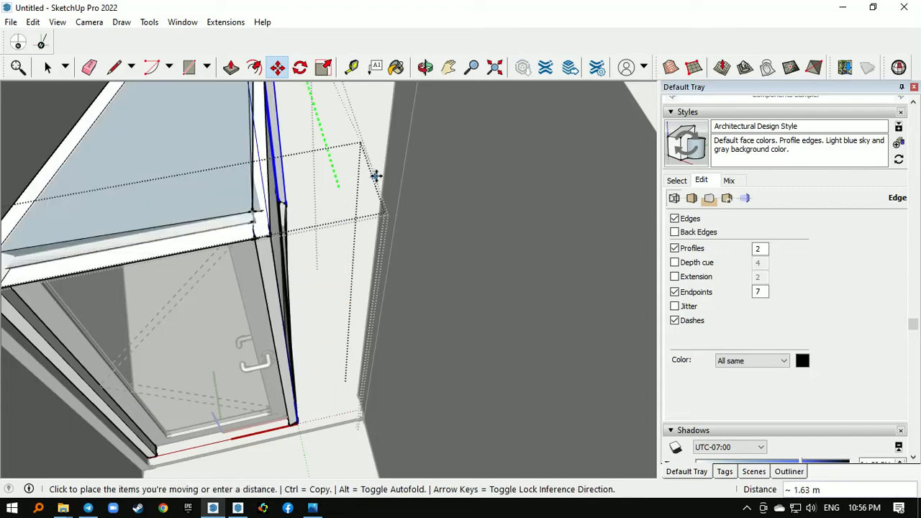
{"action": "key", "text": "space"}
{"action": "scroll", "coordinate": [395, 156], "scroll_direction": "down", "scroll_amount": 5}
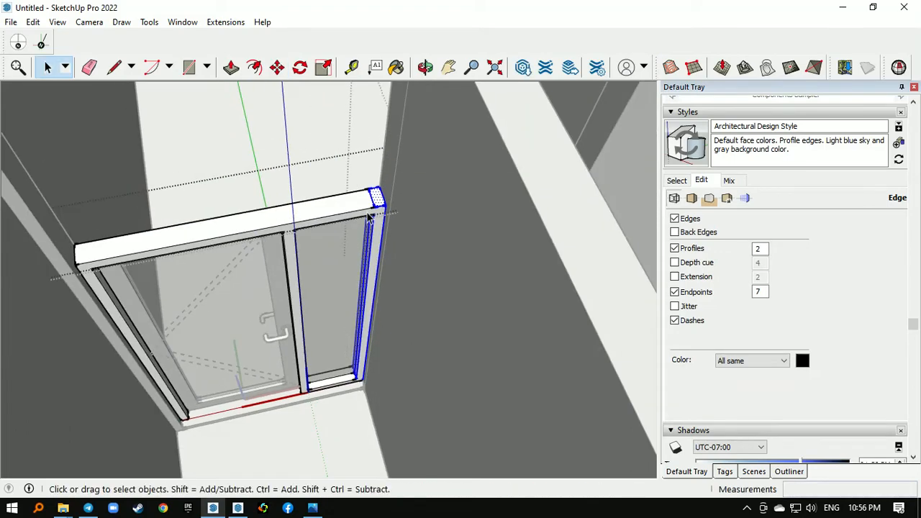
{"action": "middle_click_drag", "start_coordinate": [359, 155], "coordinate": [330, 151]}
{"action": "scroll", "coordinate": [330, 151], "scroll_direction": "down", "scroll_amount": 6}
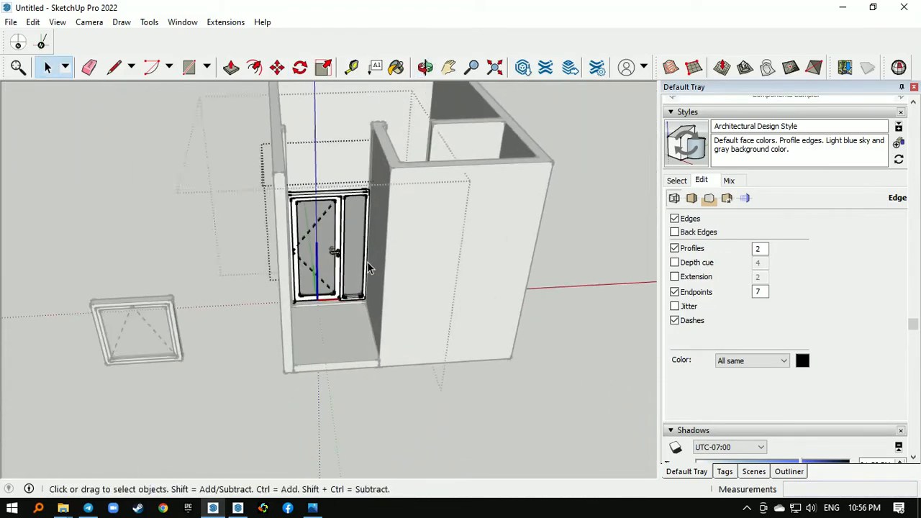
- Place the wooden door component on the ground between the window and the house and rotate it 180 degrees
{"action": "middle_click_drag", "start_coordinate": [369, 233], "coordinate": [454, 275]}
{"action": "scroll", "coordinate": [353, 195], "scroll_direction": "up", "scroll_amount": 2}
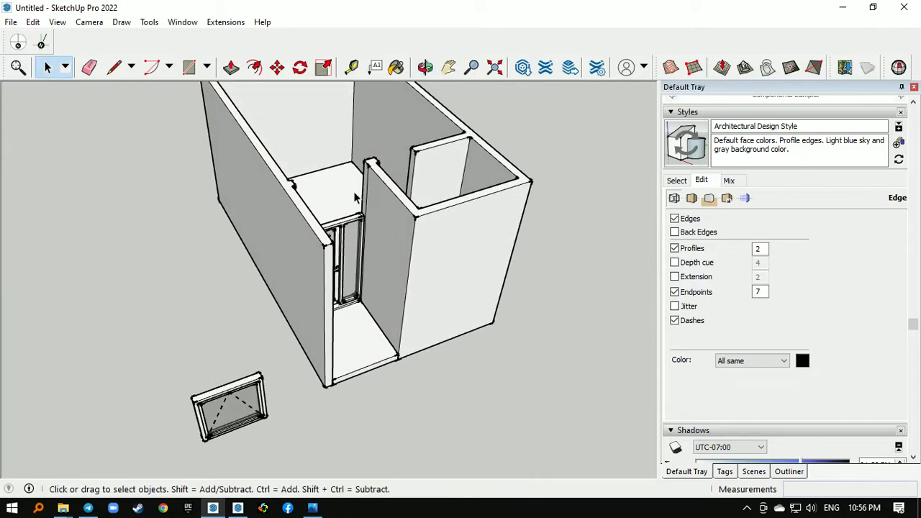
{"action": "middle_click_drag", "start_coordinate": [353, 195], "coordinate": [315, 261]}
{"action": "scroll", "coordinate": [349, 297], "scroll_direction": "down", "scroll_amount": 2}
{"action": "scroll", "coordinate": [485, 279], "scroll_direction": "down", "scroll_amount": 2}
{"action": "middle_click_drag", "start_coordinate": [485, 279], "coordinate": [393, 277]}
{"action": "scroll", "coordinate": [468, 287], "scroll_direction": "down", "scroll_amount": 3}
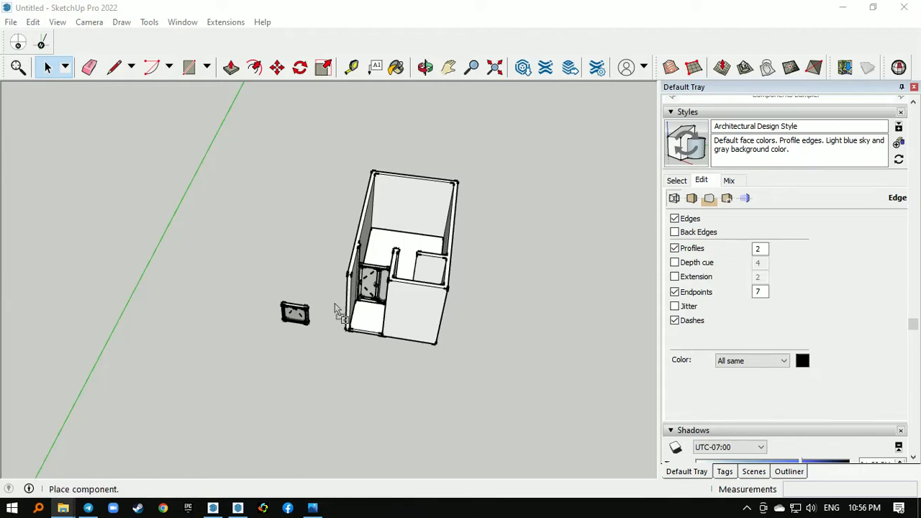
{"action": "left_click_drag", "start_coordinate": [334, 303], "coordinate": [328, 364]}
{"action": "scroll", "coordinate": [330, 329], "scroll_direction": "up", "scroll_amount": 2}
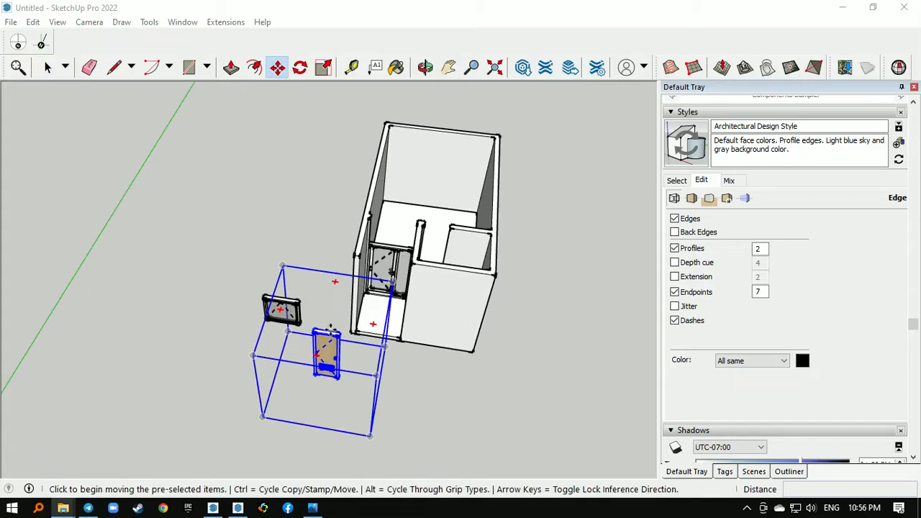
{"action": "scroll", "coordinate": [330, 328], "scroll_direction": "up", "scroll_amount": 3}
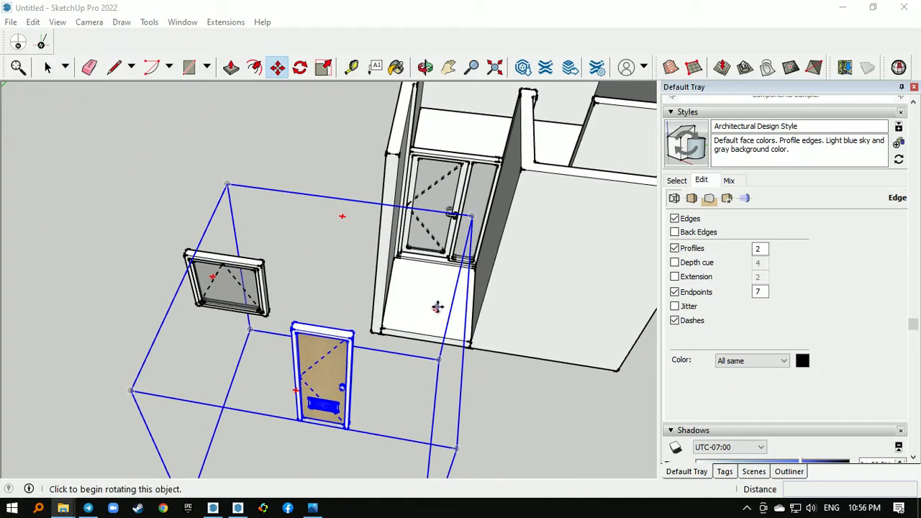
{"action": "left_click", "coordinate": [436, 312]}
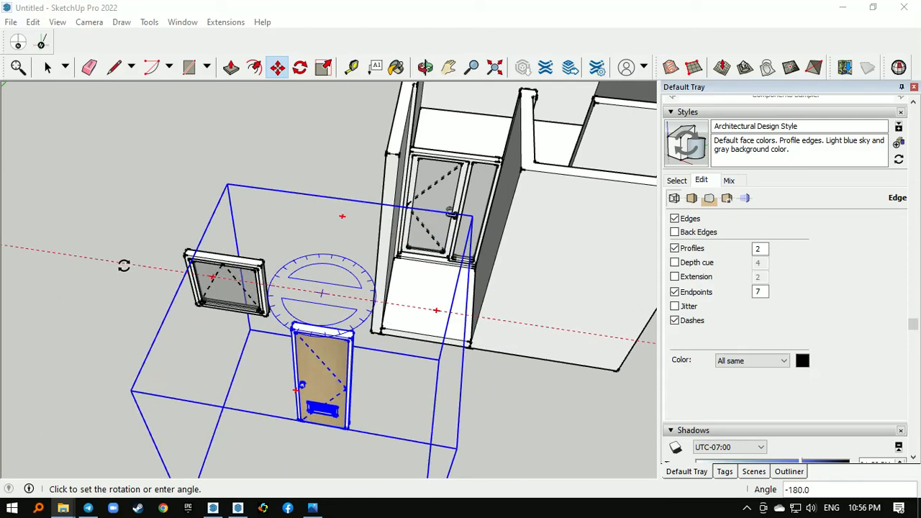
- Move the wooden door by its upper corner into the doorway of the small room
{"action": "left_click", "coordinate": [353, 340]}
{"action": "scroll", "coordinate": [318, 360], "scroll_direction": "down", "scroll_amount": 4}
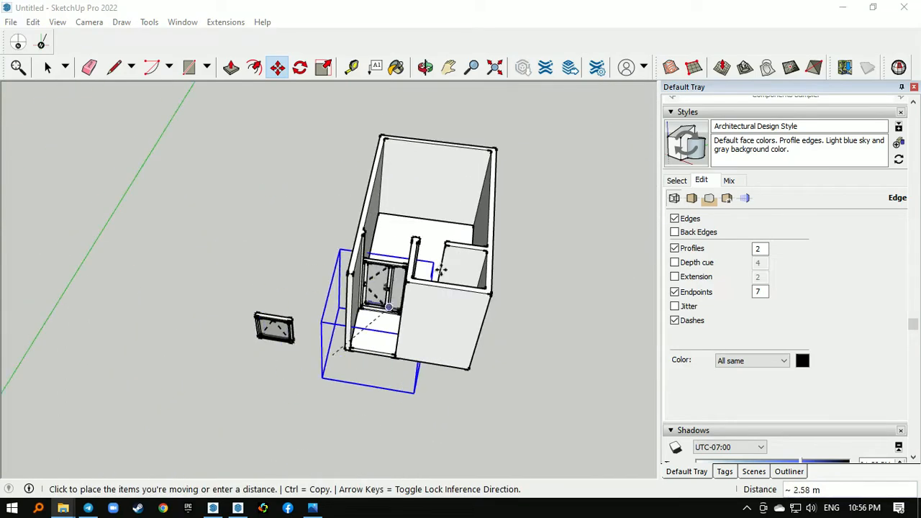
{"action": "scroll", "coordinate": [440, 249], "scroll_direction": "up", "scroll_amount": 5}
{"action": "scroll", "coordinate": [440, 245], "scroll_direction": "up", "scroll_amount": 2}
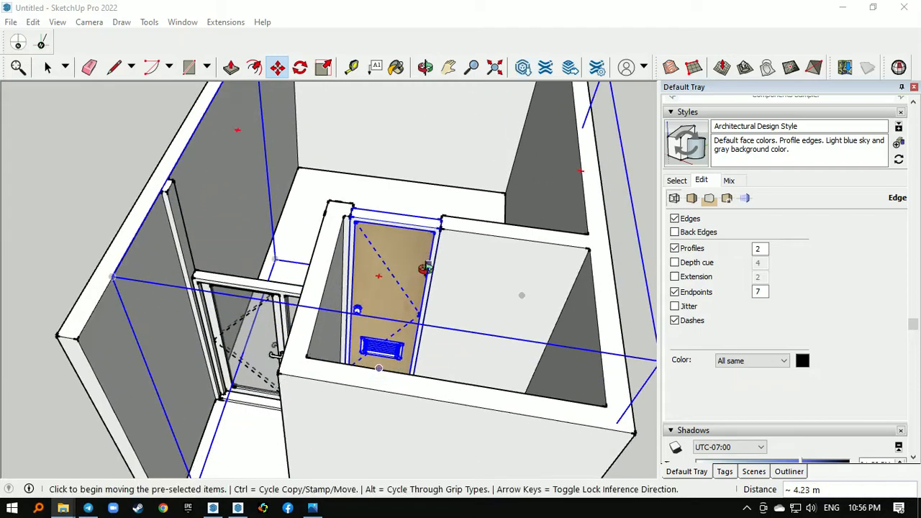
- Flip the wooden door along the component's green axis and along its red axis
{"action": "middle_click_drag", "start_coordinate": [426, 267], "coordinate": [407, 272]}
{"action": "key", "text": "space"}
{"action": "right_click", "coordinate": [387, 263]}
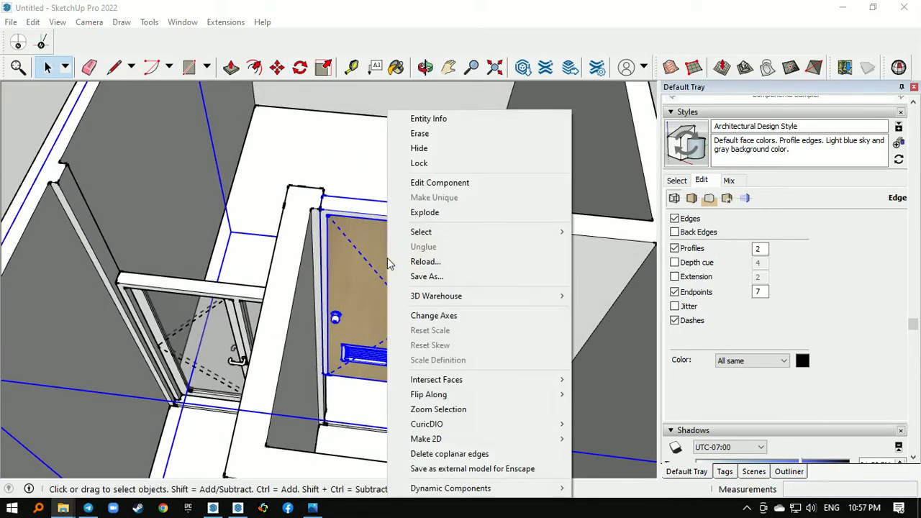
{"action": "mouse_move", "coordinate": [518, 394]}
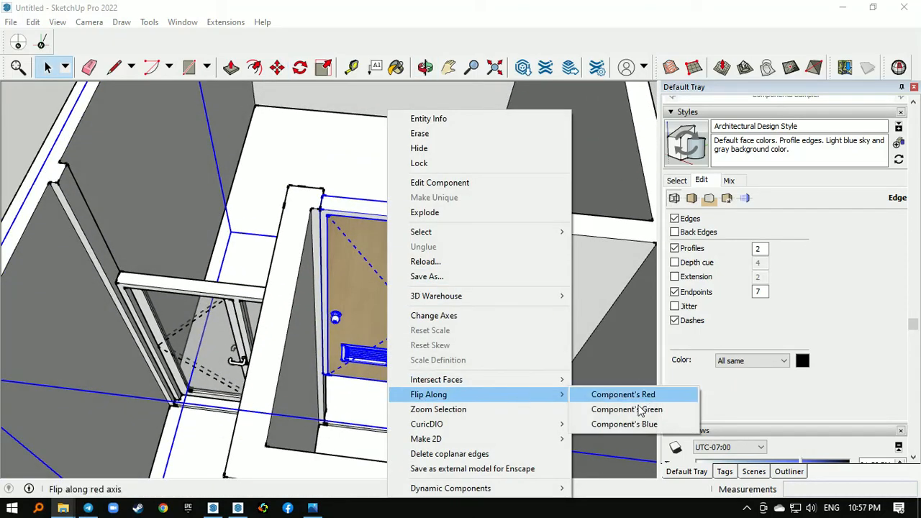
{"action": "left_click", "coordinate": [638, 410]}
{"action": "middle_click_drag", "start_coordinate": [492, 238], "coordinate": [382, 326]}
{"action": "scroll", "coordinate": [383, 326], "scroll_direction": "up", "scroll_amount": 1}
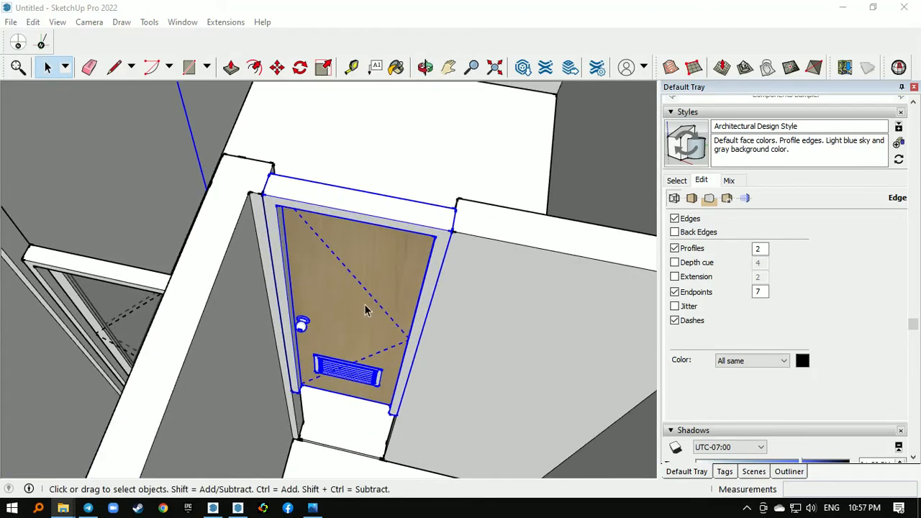
{"action": "right_click", "coordinate": [362, 294]}
{"action": "mouse_move", "coordinate": [462, 394]}
{"action": "left_click", "coordinate": [572, 395]}
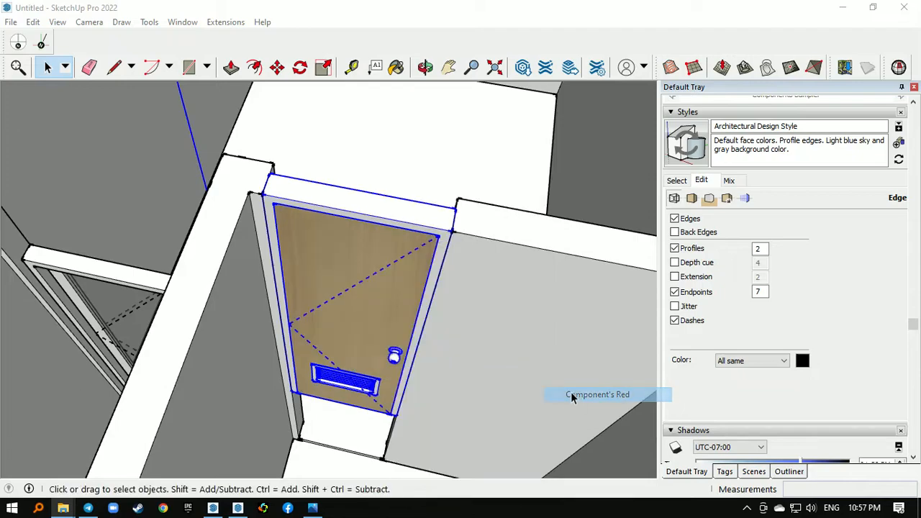
- Lower the wooden door about 1.1 m so its bottom corner meets the wall corner at floor level
{"action": "middle_click_drag", "start_coordinate": [341, 204], "coordinate": [101, 288]}
{"action": "scroll", "coordinate": [101, 288], "scroll_direction": "up", "scroll_amount": 5}
{"action": "key", "text": "m"}
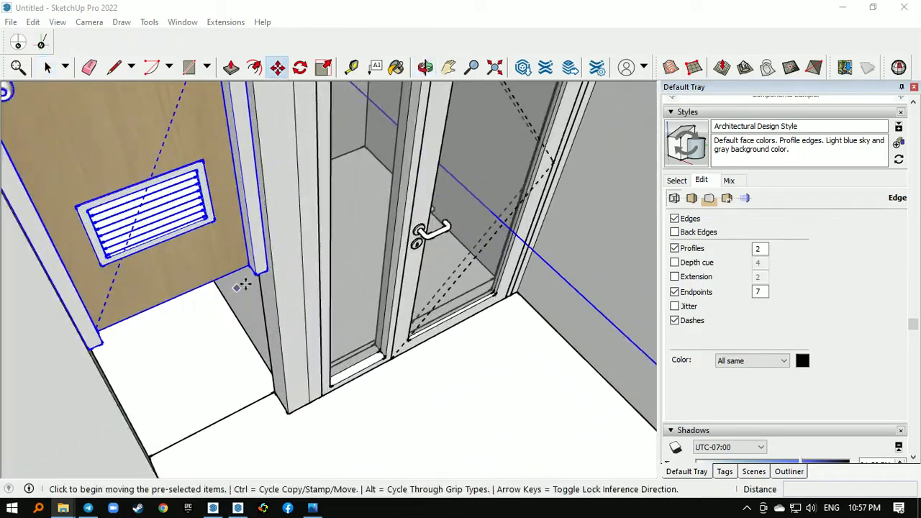
{"action": "left_click", "coordinate": [254, 279]}
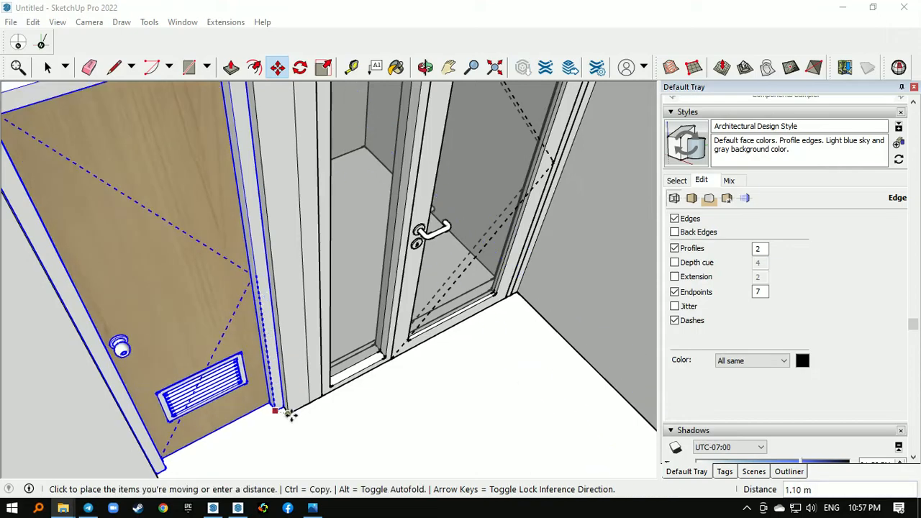
{"action": "key", "text": "space"}
- Select the window component lying beside the house and rotate it 180 degrees about its vertical axis
{"action": "scroll", "coordinate": [294, 396], "scroll_direction": "down", "scroll_amount": 8}
{"action": "middle_click_drag", "start_coordinate": [296, 392], "coordinate": [251, 373]}
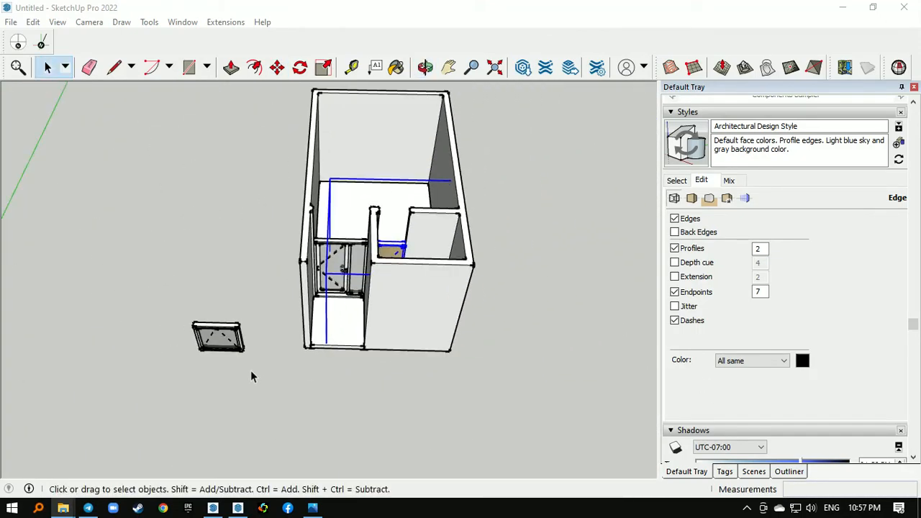
{"action": "left_click", "coordinate": [212, 336]}
{"action": "scroll", "coordinate": [221, 328], "scroll_direction": "up", "scroll_amount": 5}
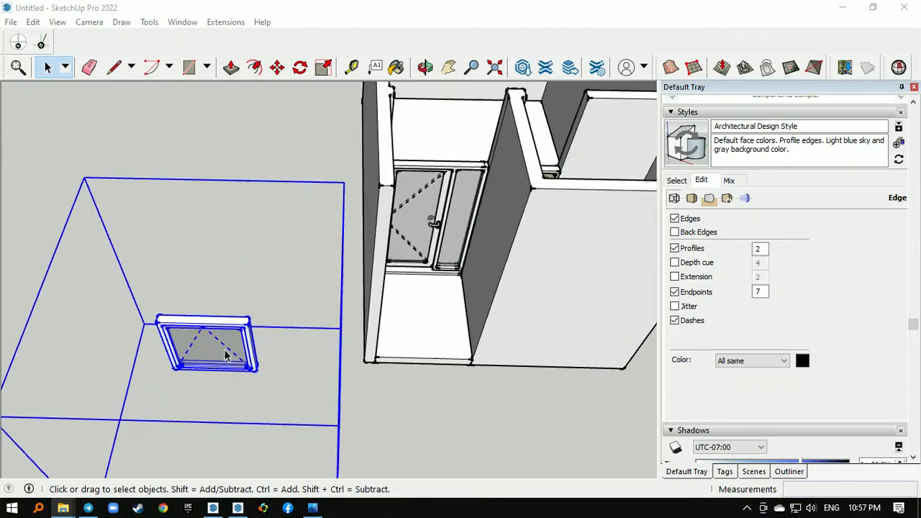
{"action": "middle_click_drag", "start_coordinate": [220, 328], "coordinate": [299, 376]}
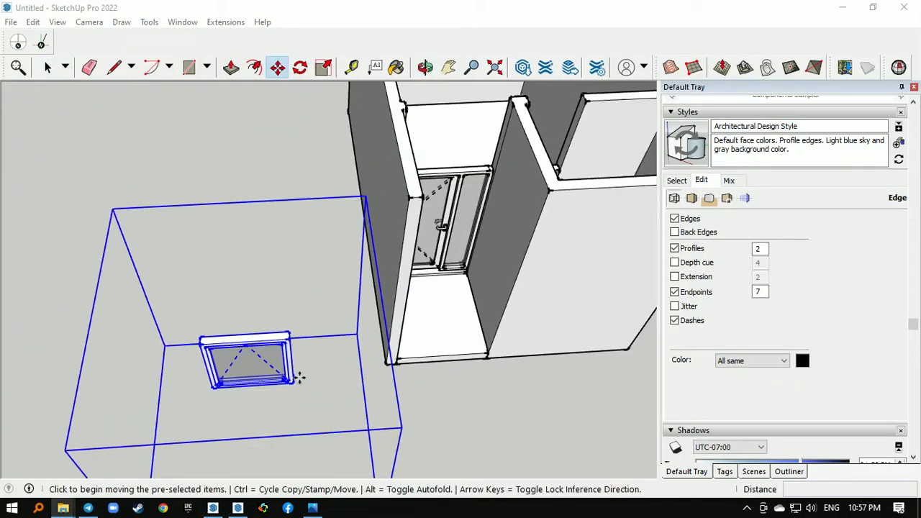
{"action": "left_click", "coordinate": [351, 299]}
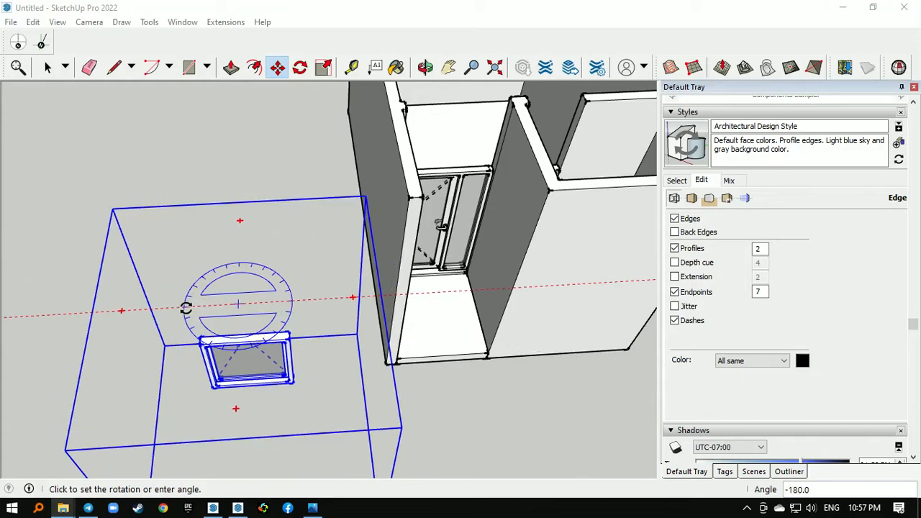
- Move the window by its upper corner onto the outer face of the large room's end wall
{"action": "left_click", "coordinate": [289, 339]}
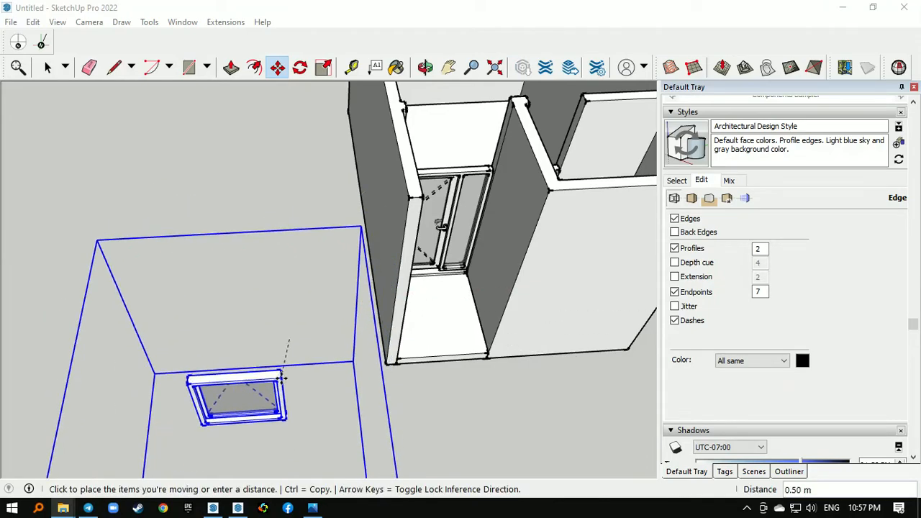
{"action": "scroll", "coordinate": [286, 375], "scroll_direction": "down", "scroll_amount": 5}
{"action": "middle_click_drag", "start_coordinate": [274, 196], "coordinate": [523, 252]}
{"action": "middle_click_drag", "start_coordinate": [216, 241], "coordinate": [343, 188]}
{"action": "scroll", "coordinate": [287, 314], "scroll_direction": "up", "scroll_amount": 5}
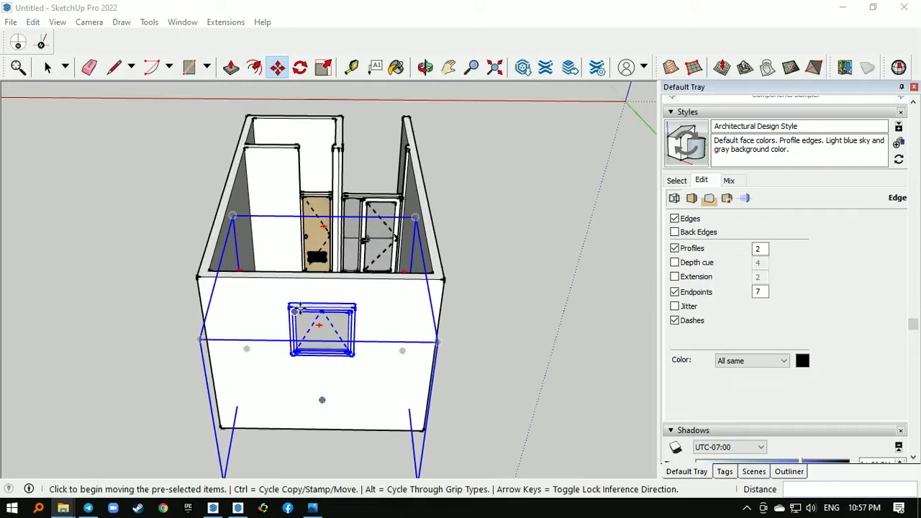
- Centre the window horizontally on the end wall by aligning its top midpoint with the midpoint of the wall's upper edge
{"action": "scroll", "coordinate": [298, 307], "scroll_direction": "up", "scroll_amount": 3}
{"action": "left_click", "coordinate": [346, 305]}
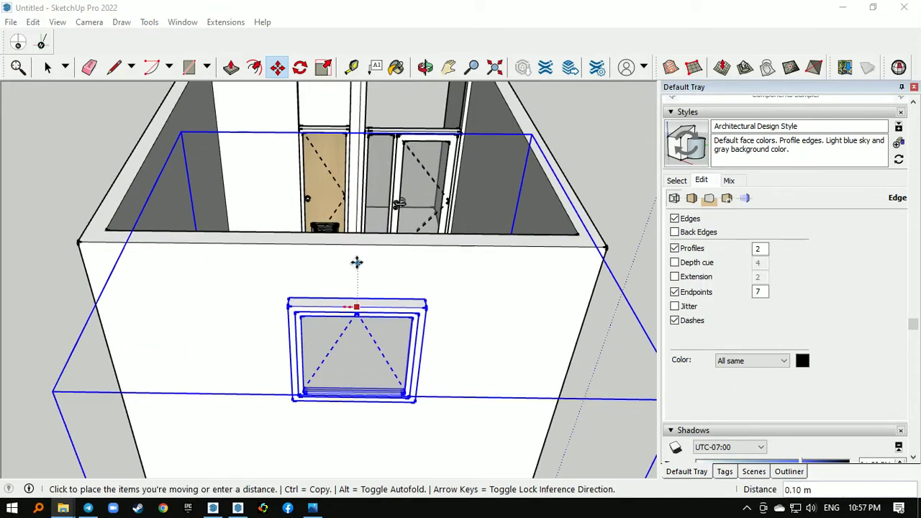
{"action": "left_click", "coordinate": [338, 233]}
{"action": "scroll", "coordinate": [242, 308], "scroll_direction": "down", "scroll_amount": 3}
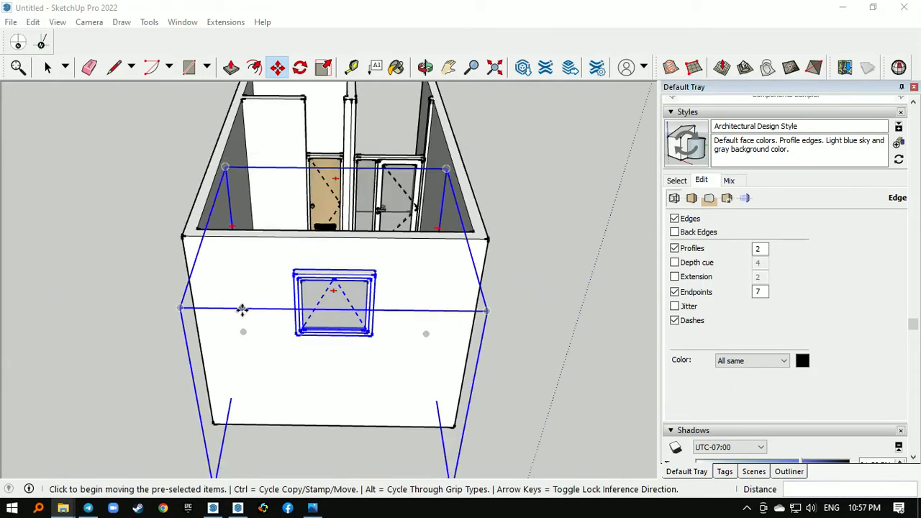
- Lower the window vertically so its upper edge lines up with the top of the doors inside
{"action": "middle_click_drag", "start_coordinate": [243, 309], "coordinate": [396, 234]}
{"action": "scroll", "coordinate": [396, 233], "scroll_direction": "up", "scroll_amount": 1}
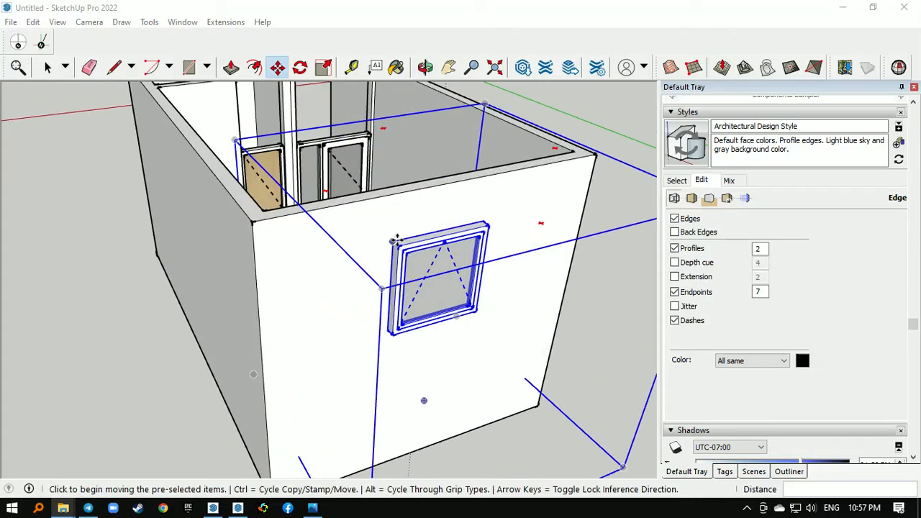
{"action": "left_click", "coordinate": [397, 238]}
{"action": "scroll", "coordinate": [367, 268], "scroll_direction": "down", "scroll_amount": 3}
{"action": "scroll", "coordinate": [306, 175], "scroll_direction": "up", "scroll_amount": 5}
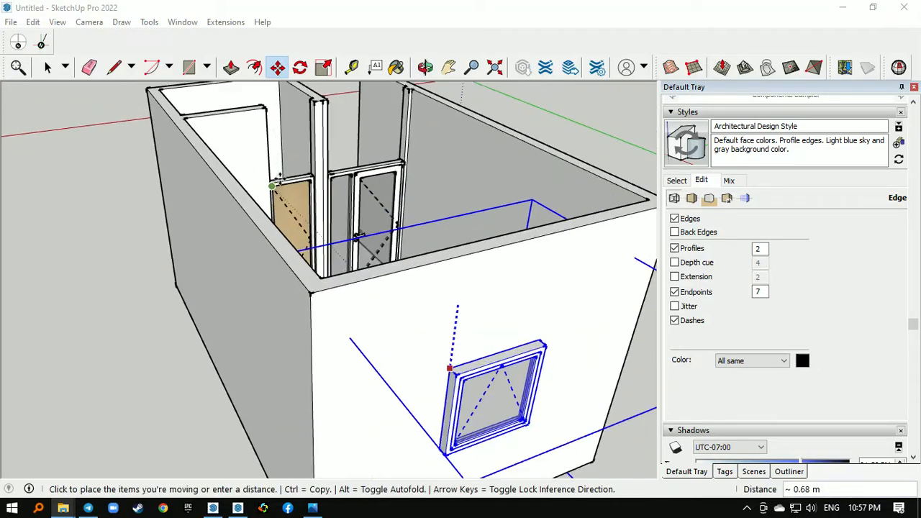
{"action": "scroll", "coordinate": [418, 164], "scroll_direction": "up", "scroll_amount": 2}
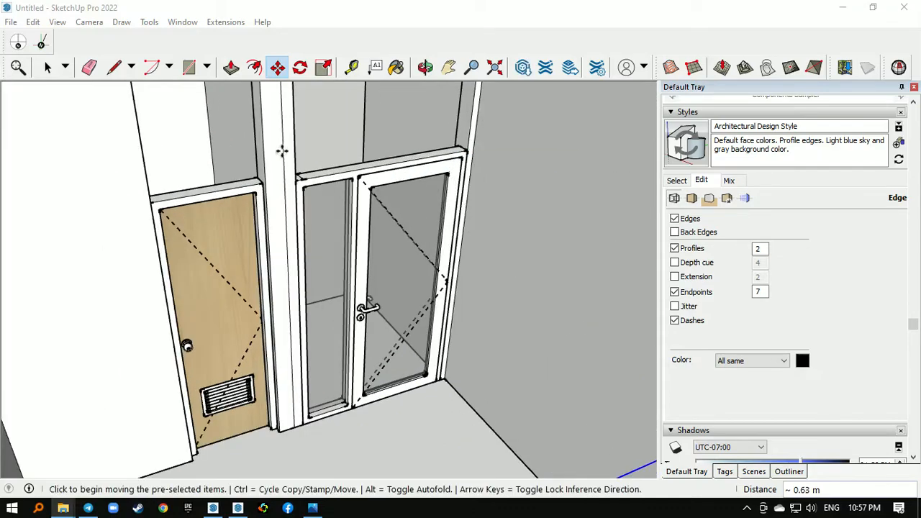
{"action": "scroll", "coordinate": [281, 151], "scroll_direction": "down", "scroll_amount": 5}
- Open the wall group for editing and draw a rectangle on the end wall along the window frame's outline
{"action": "middle_click_drag", "start_coordinate": [298, 242], "coordinate": [322, 209]}
{"action": "key", "text": "space"}
{"action": "double_click", "coordinate": [313, 226]}
{"action": "scroll", "coordinate": [305, 262], "scroll_direction": "up", "scroll_amount": 4}
{"action": "key", "text": "r"}
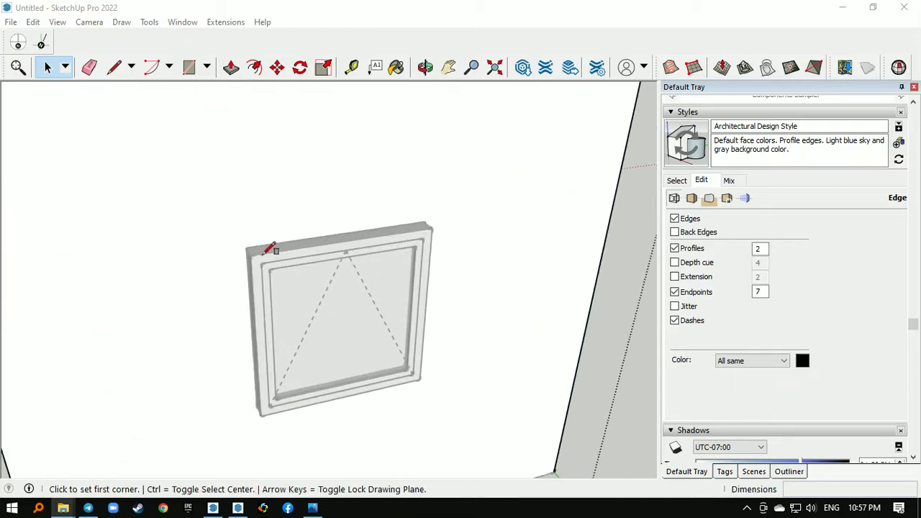
{"action": "left_click", "coordinate": [246, 248]}
{"action": "middle_click_drag", "start_coordinate": [457, 308], "coordinate": [264, 310]}
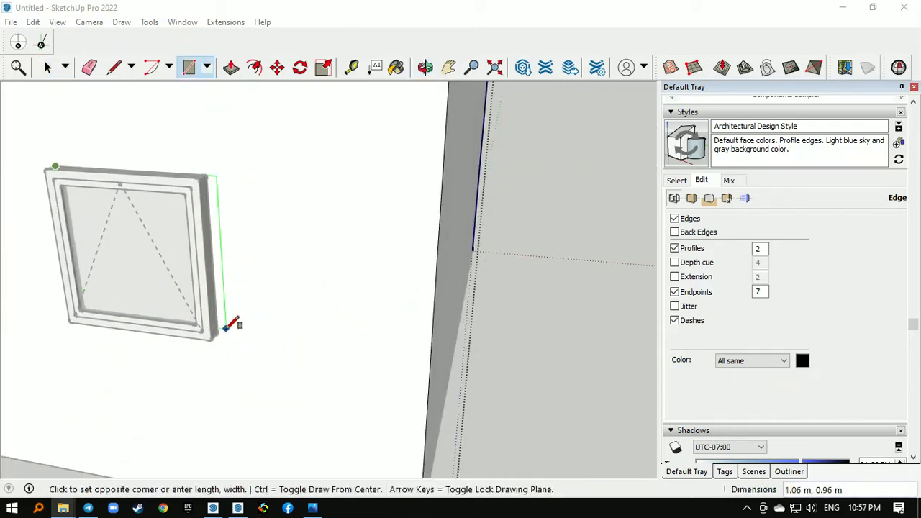
{"action": "left_click", "coordinate": [219, 333]}
- Push the window rectangle 0.15 m through the end wall to cut the opening
{"action": "scroll", "coordinate": [335, 355], "scroll_direction": "down", "scroll_amount": 3}
{"action": "middle_click_drag", "start_coordinate": [335, 355], "coordinate": [236, 350]}
{"action": "key", "text": "p"}
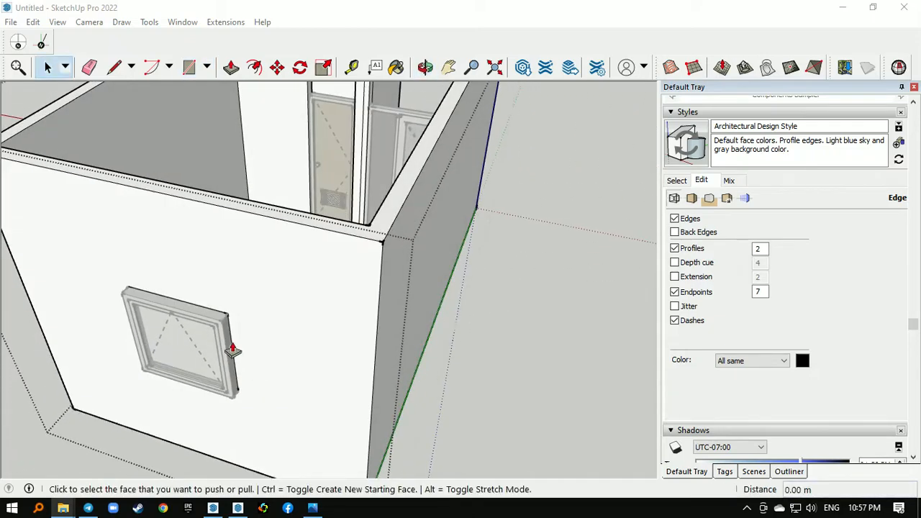
{"action": "left_click", "coordinate": [193, 343]}
{"action": "left_click", "coordinate": [369, 228]}
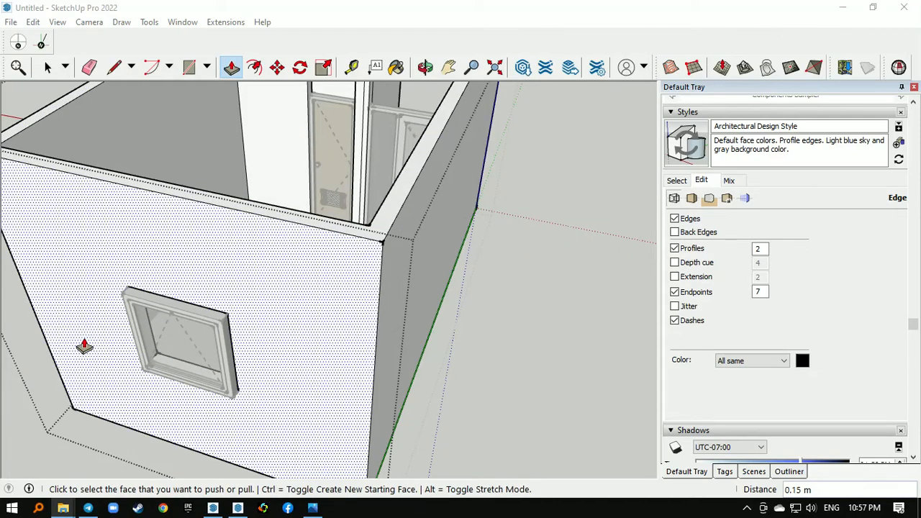
- Move the window by its upper corner 0.15 m inward to the end wall's inner face
{"action": "middle_click_drag", "start_coordinate": [82, 346], "coordinate": [354, 386]}
{"action": "key", "text": "space"}
{"action": "scroll", "coordinate": [364, 327], "scroll_direction": "down", "scroll_amount": 2}
{"action": "left_click", "coordinate": [423, 354]}
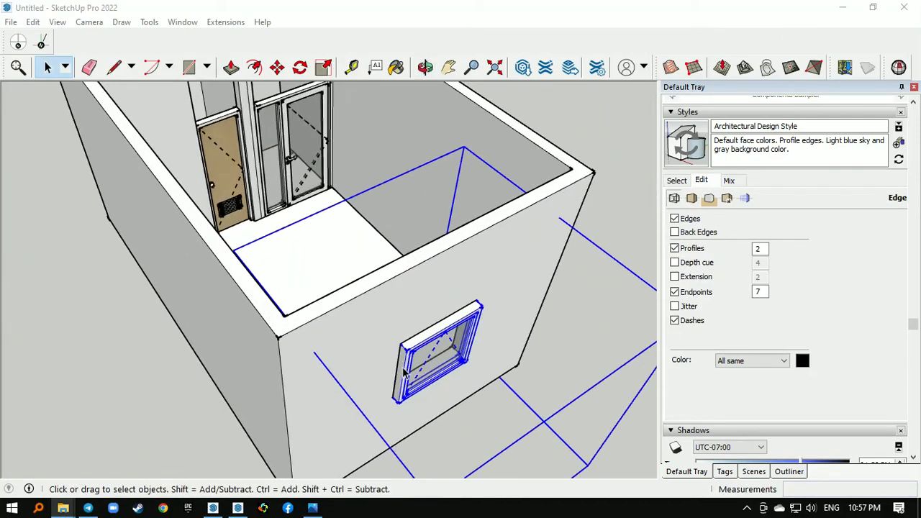
{"action": "scroll", "coordinate": [413, 360], "scroll_direction": "up", "scroll_amount": 3}
{"action": "key", "text": "m"}
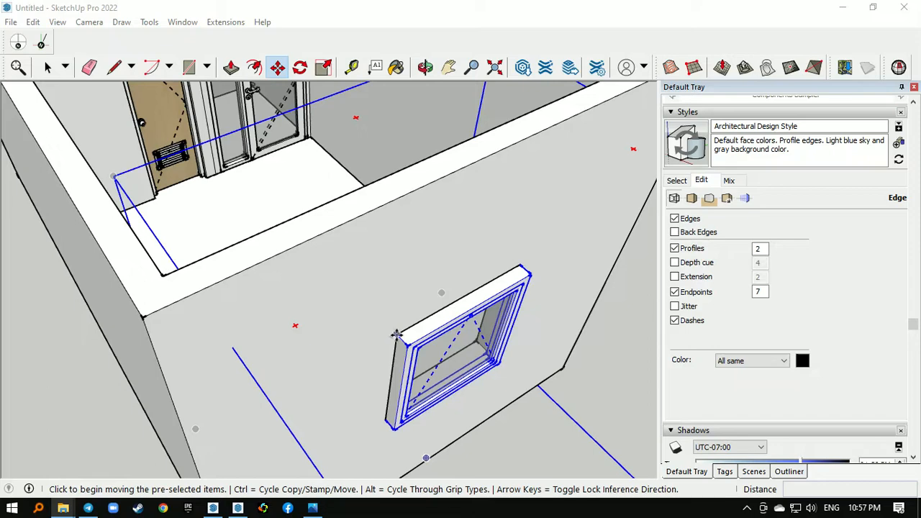
{"action": "left_click", "coordinate": [397, 335]}
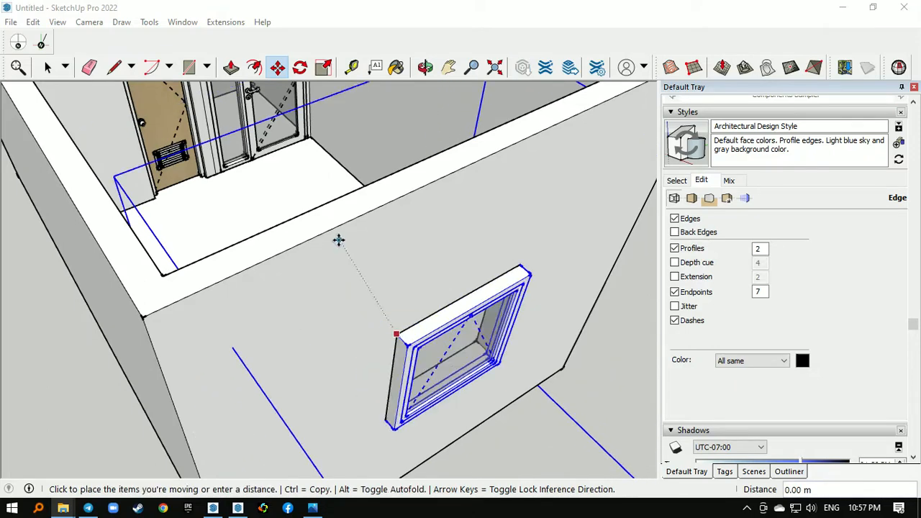
{"action": "middle_click_drag", "start_coordinate": [339, 240], "coordinate": [281, 417]}
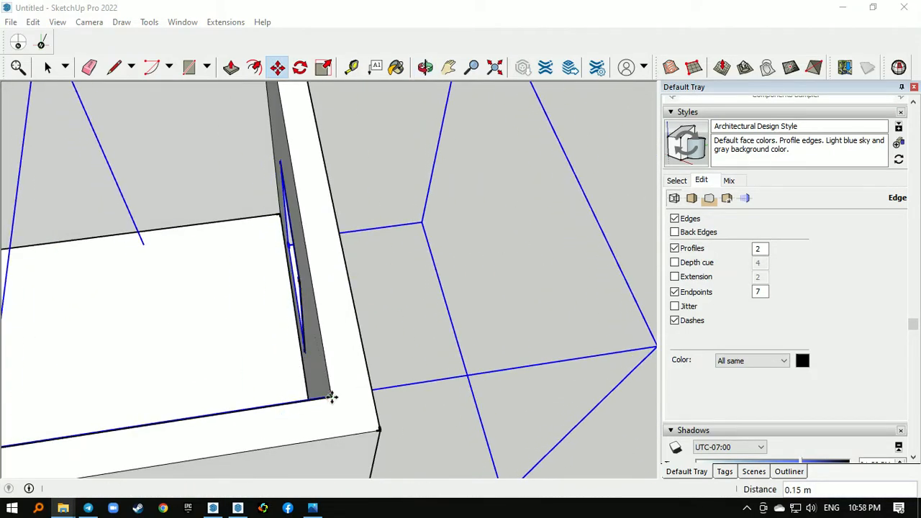
{"action": "key", "text": "space"}
- Paste the small window component on the ground in front of the small room's outer wall
{"action": "scroll", "coordinate": [289, 371], "scroll_direction": "down", "scroll_amount": 2}
{"action": "middle_click_drag", "start_coordinate": [288, 370], "coordinate": [258, 362]}
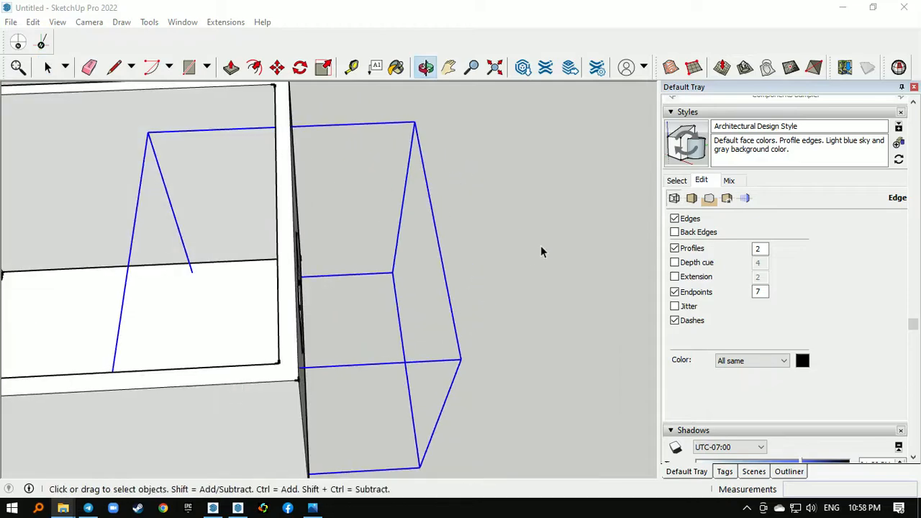
{"action": "scroll", "coordinate": [466, 335], "scroll_direction": "down", "scroll_amount": 5}
{"action": "middle_click_drag", "start_coordinate": [65, 381], "coordinate": [235, 284]}
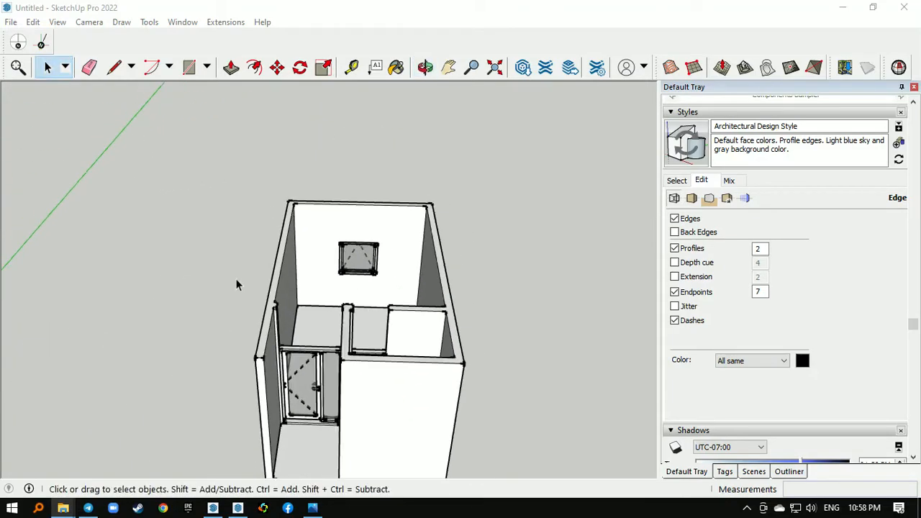
{"action": "scroll", "coordinate": [235, 281], "scroll_direction": "down", "scroll_amount": 8}
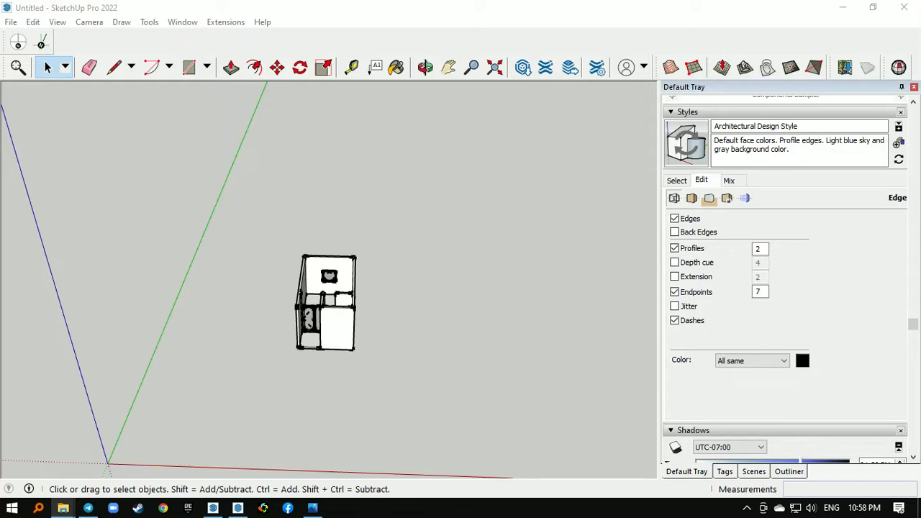
{"action": "key", "text": "ctrl+v"}
{"action": "left_click", "coordinate": [335, 370]}
{"action": "scroll", "coordinate": [331, 346], "scroll_direction": "up", "scroll_amount": 2}
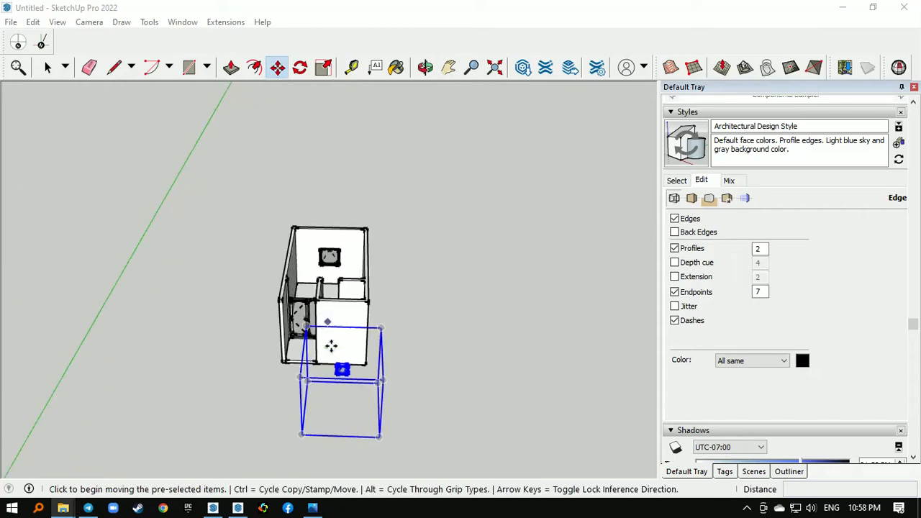
- Move the small window by its top midpoint to the midpoint of the small room's outer wall's upper edge
{"action": "scroll", "coordinate": [331, 346], "scroll_direction": "up", "scroll_amount": 8}
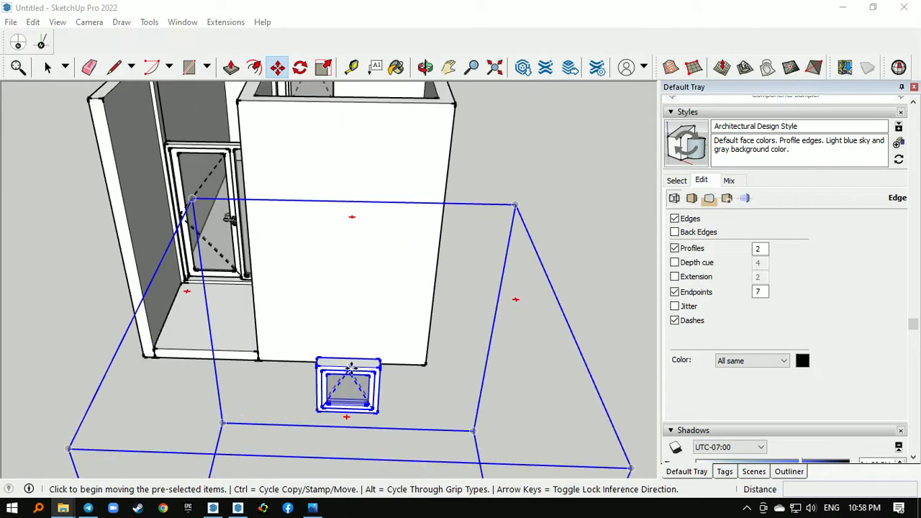
{"action": "left_click", "coordinate": [348, 368]}
{"action": "scroll", "coordinate": [341, 396], "scroll_direction": "down", "scroll_amount": 5}
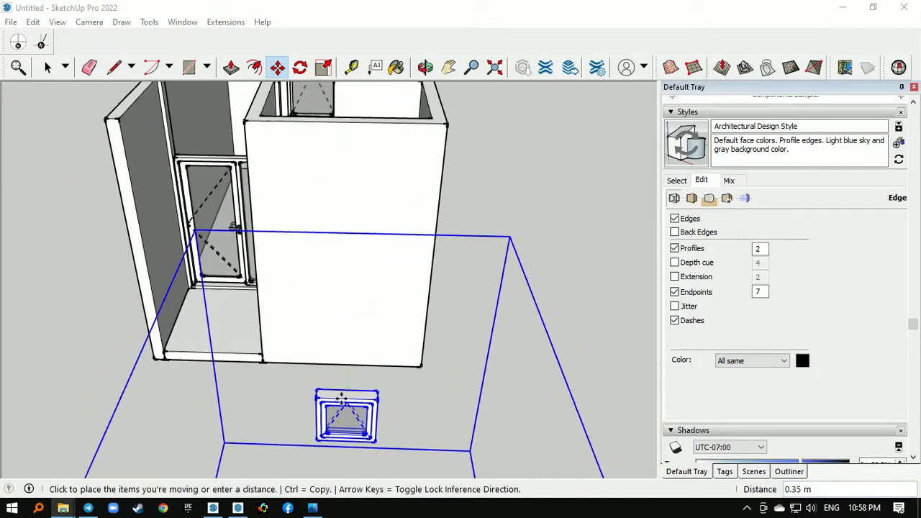
{"action": "scroll", "coordinate": [350, 250], "scroll_direction": "up", "scroll_amount": 6}
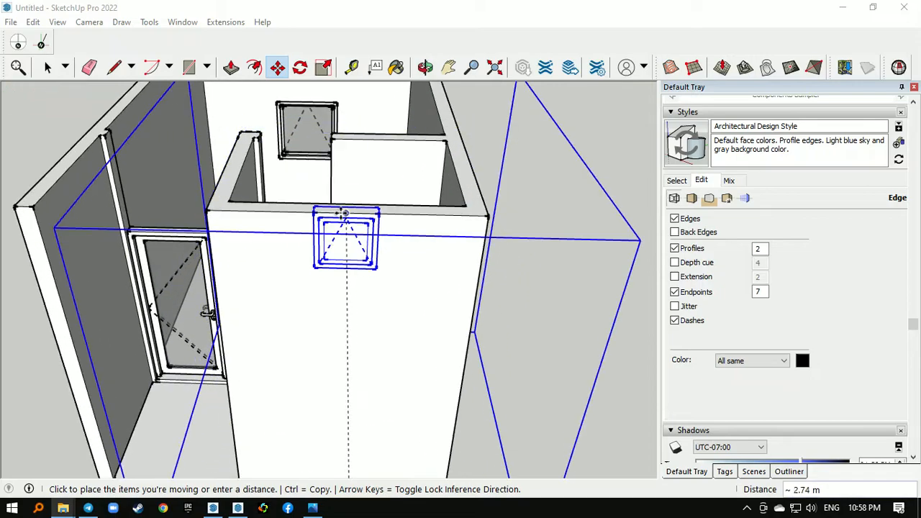
{"action": "left_click", "coordinate": [345, 216]}
- Lower the small window 1.10 m so its upper edge lines up with the top of the glass door
{"action": "middle_click_drag", "start_coordinate": [346, 216], "coordinate": [439, 277]}
{"action": "scroll", "coordinate": [437, 216], "scroll_direction": "up", "scroll_amount": 3}
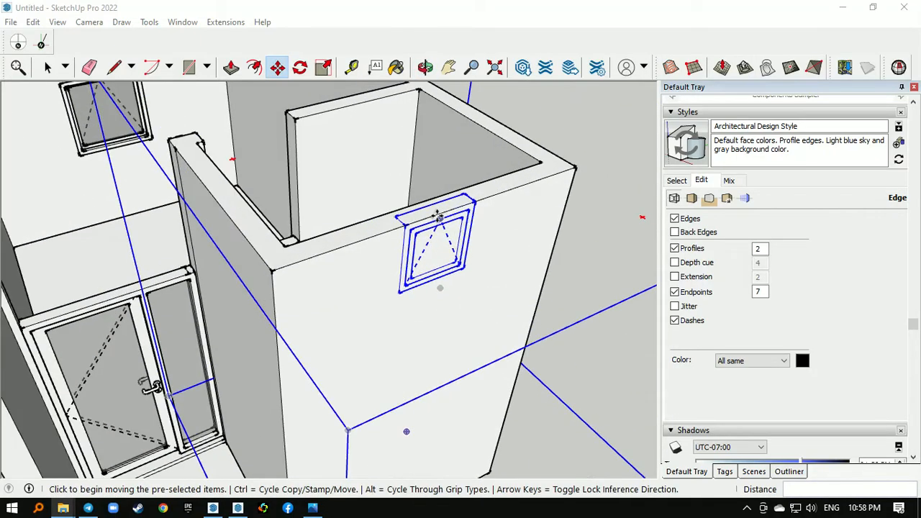
{"action": "left_click", "coordinate": [442, 211]}
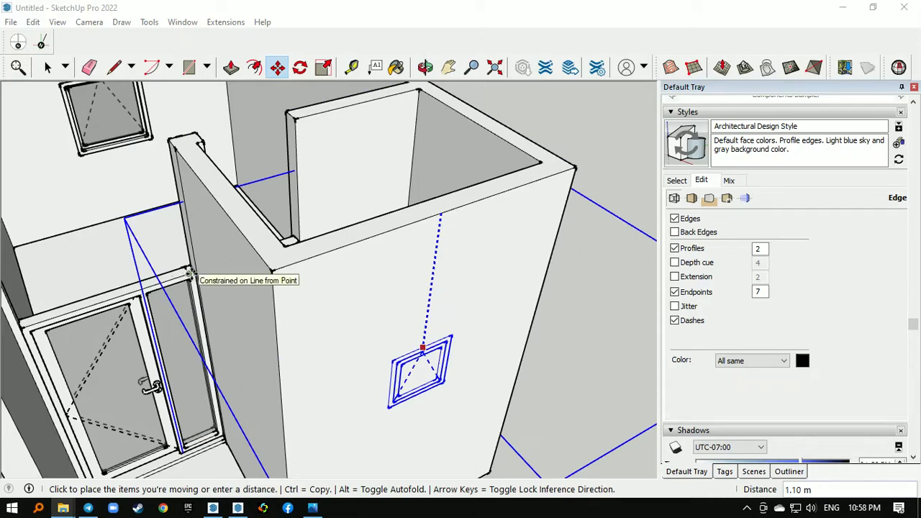
{"action": "left_click", "coordinate": [190, 273]}
- Open the wall group for editing and draw a rectangle on the wall around the small window's frame
{"action": "scroll", "coordinate": [183, 264], "scroll_direction": "down", "scroll_amount": 3}
{"action": "middle_click_drag", "start_coordinate": [346, 351], "coordinate": [246, 211]}
{"action": "scroll", "coordinate": [246, 212], "scroll_direction": "up", "scroll_amount": 2}
{"action": "key", "text": "space"}
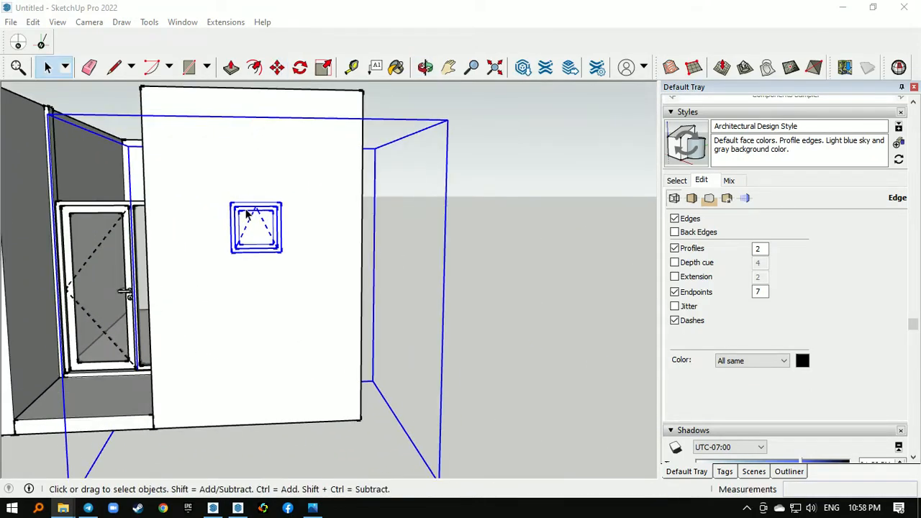
{"action": "double_click", "coordinate": [256, 185]}
{"action": "scroll", "coordinate": [257, 184], "scroll_direction": "up", "scroll_amount": 2}
{"action": "key", "text": "r"}
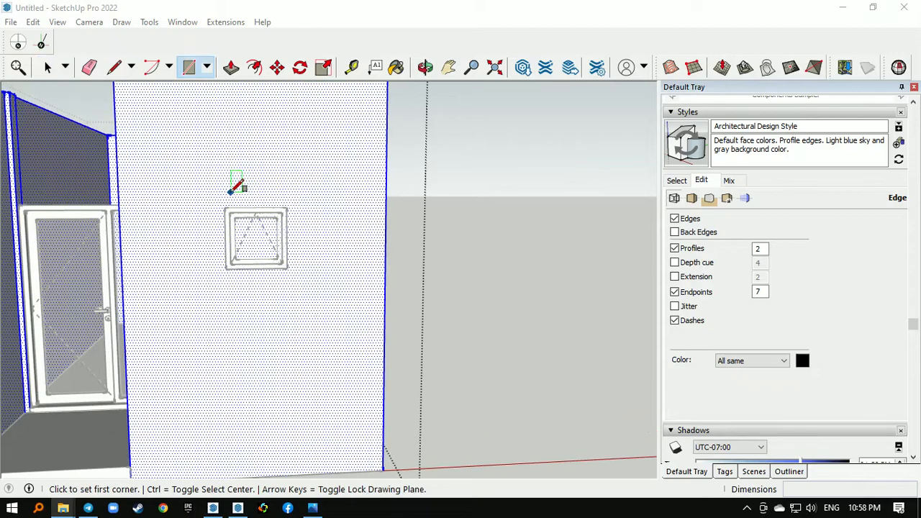
{"action": "left_click", "coordinate": [288, 267]}
- Push the small window's rectangle 0.15 m through the wall to cut its opening
{"action": "middle_click_drag", "start_coordinate": [287, 267], "coordinate": [206, 356]}
{"action": "key", "text": "p"}
{"action": "left_click", "coordinate": [180, 336]}
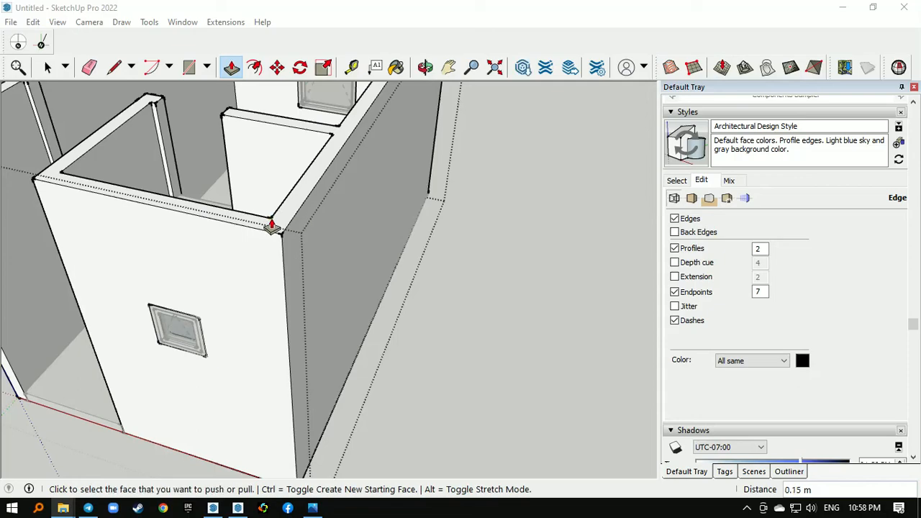
{"action": "key", "text": "space"}
- Split the wall's end face with a line at the wooden door's top and extrude the upper part 0.70 m across the doorway
{"action": "middle_click_drag", "start_coordinate": [283, 349], "coordinate": [445, 315]}
{"action": "scroll", "coordinate": [445, 315], "scroll_direction": "down", "scroll_amount": 3}
{"action": "middle_click_drag", "start_coordinate": [363, 284], "coordinate": [395, 295]}
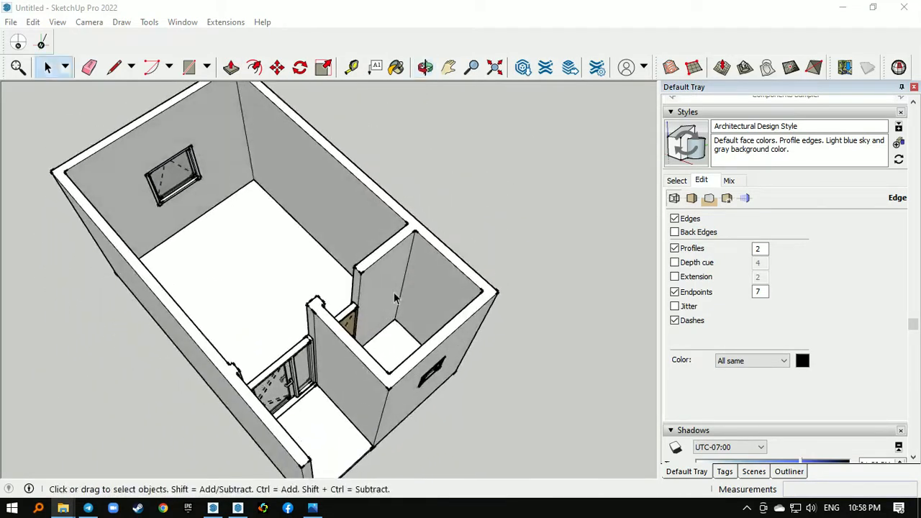
{"action": "scroll", "coordinate": [349, 291], "scroll_direction": "up", "scroll_amount": 4}
{"action": "scroll", "coordinate": [348, 293], "scroll_direction": "up", "scroll_amount": 5}
{"action": "key", "text": "l"}
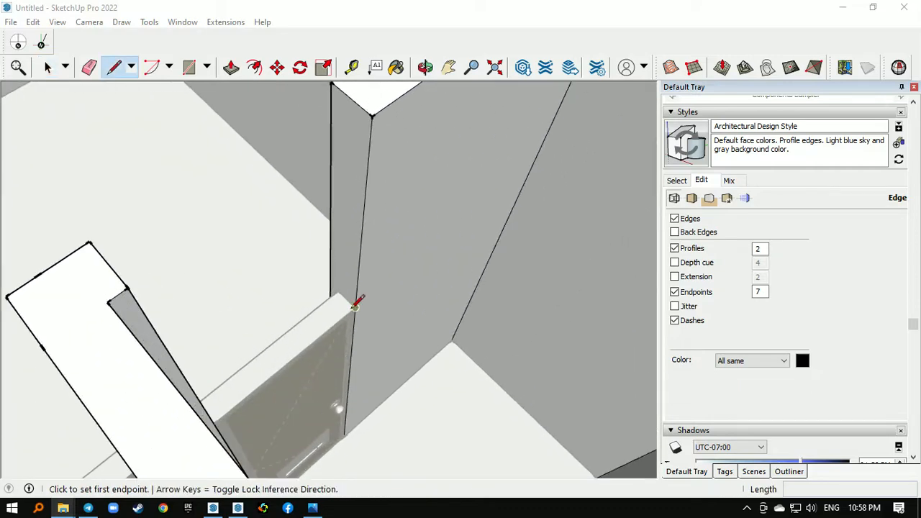
{"action": "left_click", "coordinate": [330, 282]}
{"action": "scroll", "coordinate": [489, 308], "scroll_direction": "down", "scroll_amount": 4}
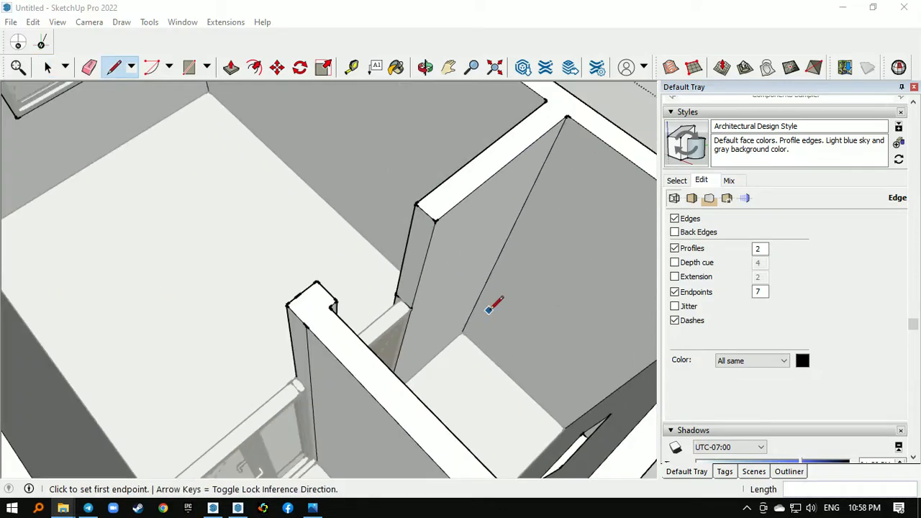
{"action": "key", "text": "p"}
{"action": "left_click", "coordinate": [404, 284]}
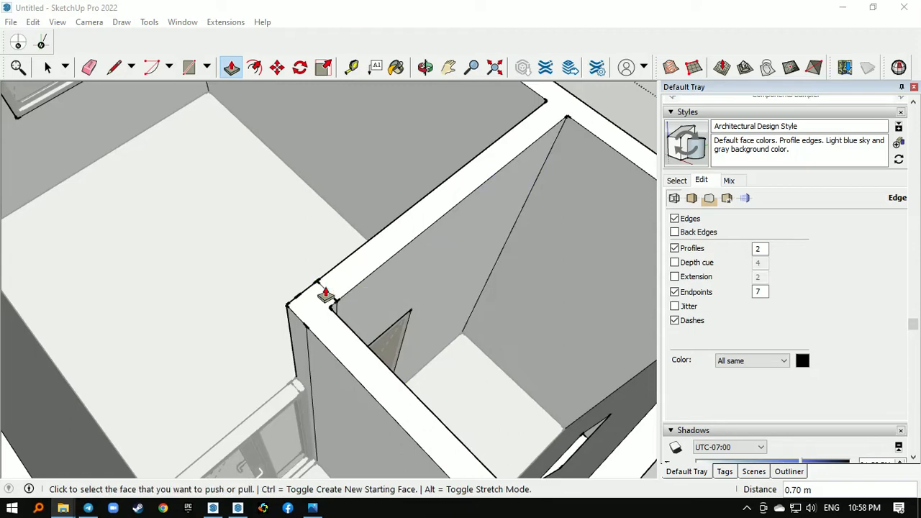
- Draw a line across the wall's end face at the top of the glass door's frame
{"action": "scroll", "coordinate": [325, 295], "scroll_direction": "down", "scroll_amount": 4}
{"action": "middle_click_drag", "start_coordinate": [448, 189], "coordinate": [386, 294]}
{"action": "scroll", "coordinate": [392, 324], "scroll_direction": "up", "scroll_amount": 5}
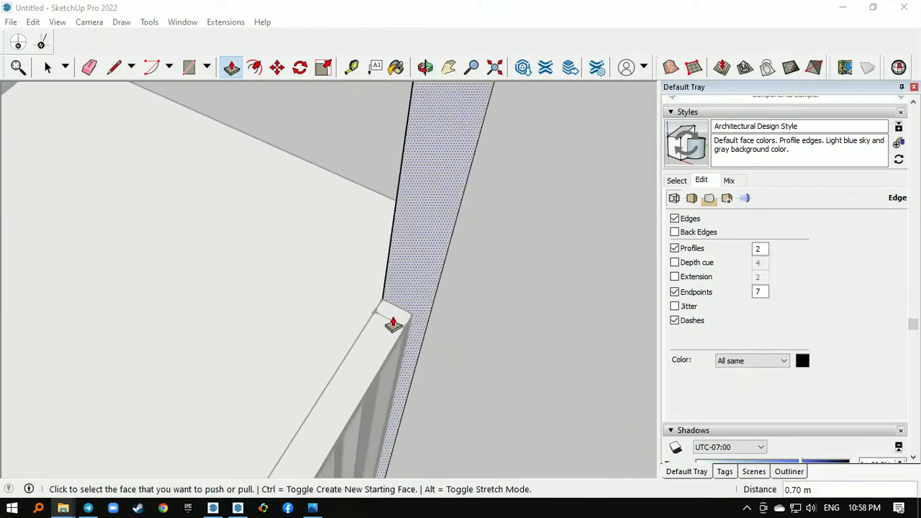
{"action": "scroll", "coordinate": [393, 324], "scroll_direction": "up", "scroll_amount": 1}
{"action": "key", "text": "l"}
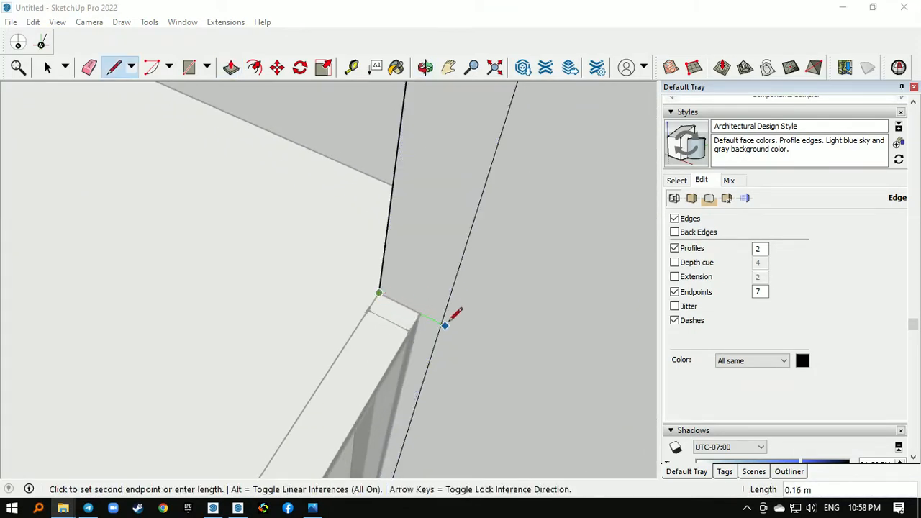
{"action": "left_click", "coordinate": [441, 323]}
{"action": "scroll", "coordinate": [381, 336], "scroll_direction": "down", "scroll_amount": 3}
- Extrude the upper part of the split end face across the glass doorway to fill the wall above the door
{"action": "key", "text": "p"}
{"action": "left_click", "coordinate": [399, 302]}
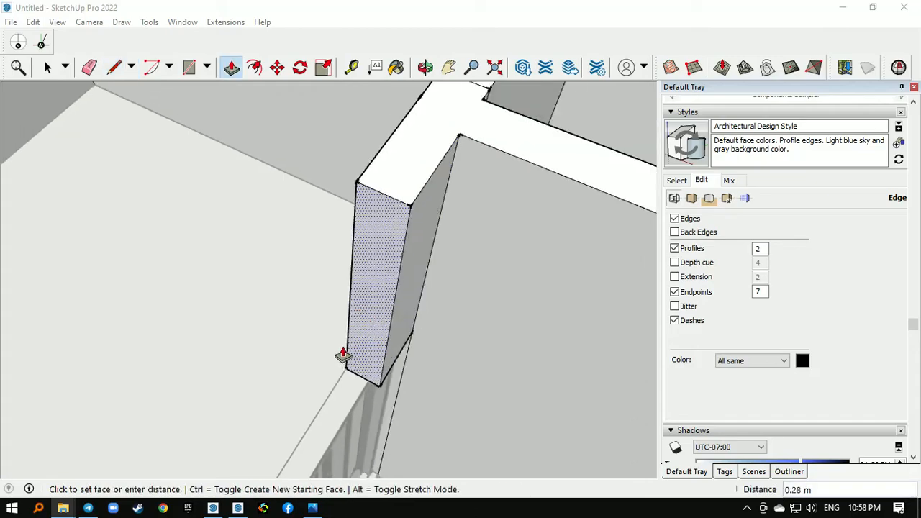
{"action": "scroll", "coordinate": [329, 313], "scroll_direction": "down", "scroll_amount": 5}
{"action": "middle_click_drag", "start_coordinate": [280, 372], "coordinate": [344, 385]}
{"action": "scroll", "coordinate": [362, 386], "scroll_direction": "down", "scroll_amount": 3}
{"action": "key", "text": "space"}
- Erase the leftover seam lines beside the wooden door, on the small room's wall face and across the wall top
{"action": "scroll", "coordinate": [401, 292], "scroll_direction": "up", "scroll_amount": 6}
{"action": "middle_click_drag", "start_coordinate": [328, 320], "coordinate": [211, 305]}
{"action": "scroll", "coordinate": [211, 305], "scroll_direction": "up", "scroll_amount": 3}
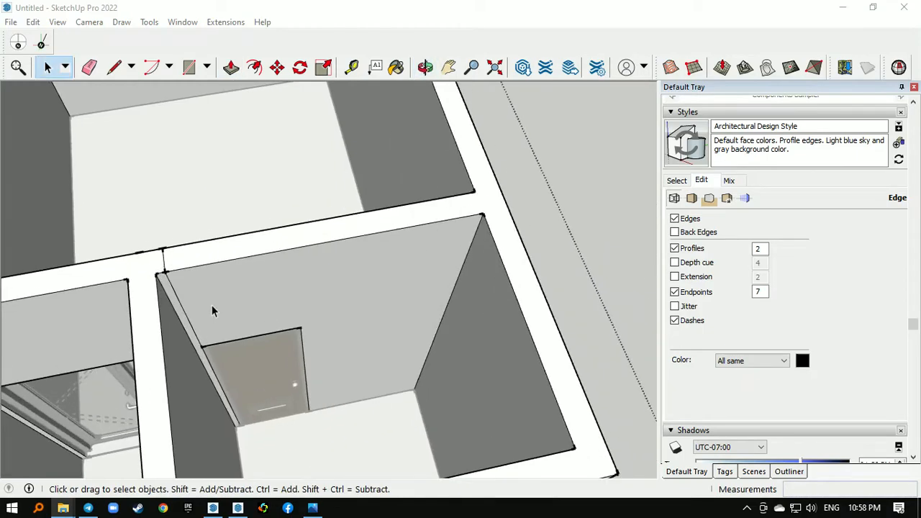
{"action": "left_click", "coordinate": [210, 302]}
{"action": "scroll", "coordinate": [188, 294], "scroll_direction": "up", "scroll_amount": 3}
{"action": "key", "text": "e"}
{"action": "left_click", "coordinate": [166, 290]}
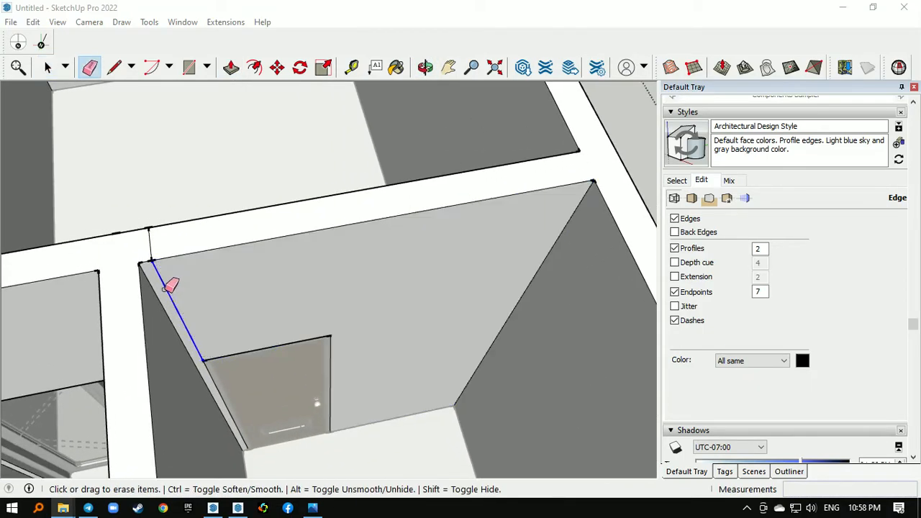
{"action": "mouse_move", "coordinate": [158, 247]}
{"action": "middle_mouse_down"}
{"action": "mouse_move", "coordinate": [191, 289]}
{"action": "mouse_move", "coordinate": [670, 249]}
{"action": "mouse_move", "coordinate": [446, 312]}
{"action": "mouse_move", "coordinate": [150, 306]}
{"action": "middle_mouse_up"}
- Erase the vertical seam between the two doors on the large room's side and leave the wall group
{"action": "middle_click_drag", "start_coordinate": [410, 322], "coordinate": [444, 322]}
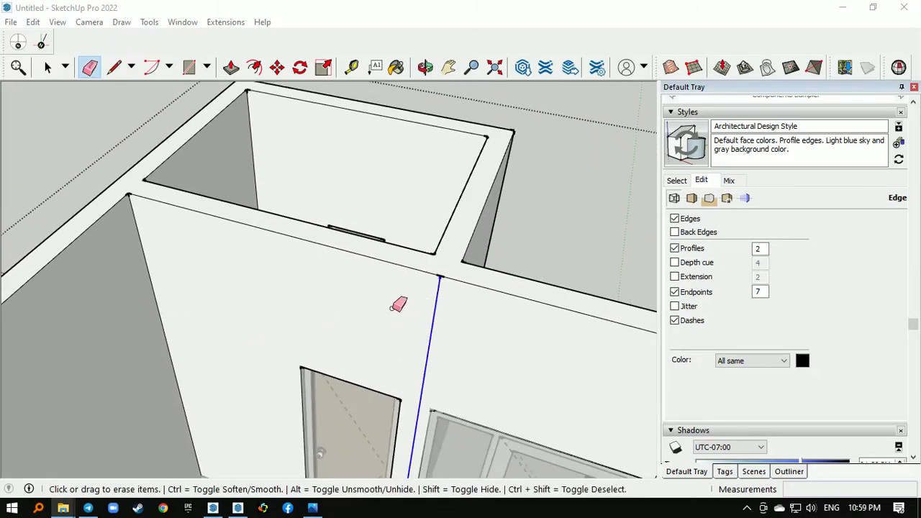
{"action": "mouse_move", "coordinate": [397, 305]}
{"action": "middle_mouse_down"}
{"action": "mouse_move", "coordinate": [251, 297]}
{"action": "mouse_move", "coordinate": [422, 345]}
{"action": "mouse_move", "coordinate": [479, 281]}
{"action": "mouse_move", "coordinate": [519, 263]}
{"action": "mouse_move", "coordinate": [274, 381]}
{"action": "mouse_move", "coordinate": [240, 411]}
{"action": "mouse_move", "coordinate": [129, 407]}
{"action": "mouse_move", "coordinate": [183, 210]}
{"action": "middle_mouse_up"}
{"action": "scroll", "coordinate": [185, 215], "scroll_direction": "up", "scroll_amount": 4}
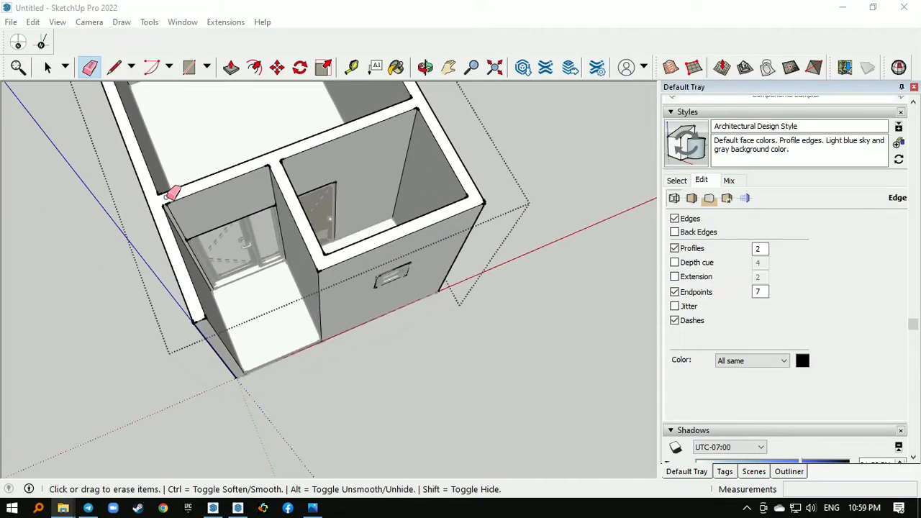
{"action": "scroll", "coordinate": [308, 294], "scroll_direction": "down", "scroll_amount": 3}
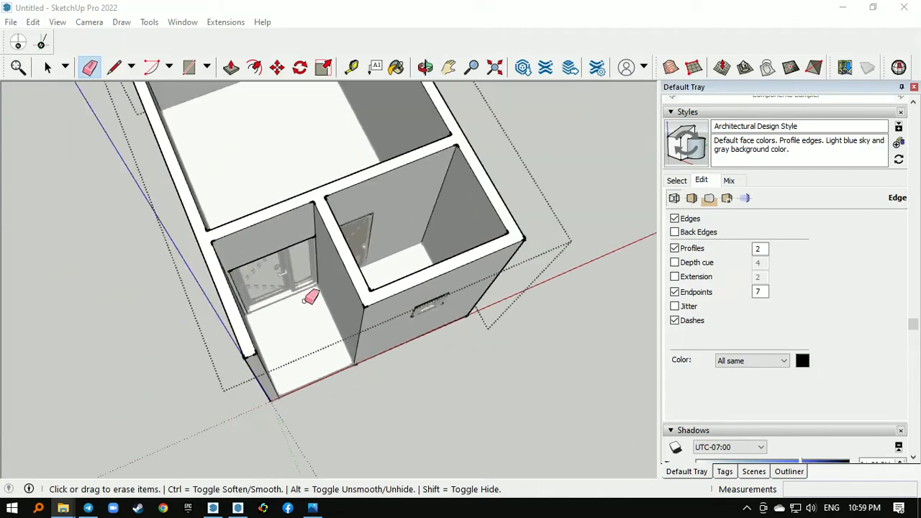
{"action": "key", "text": "space"}
{"action": "mouse_move", "coordinate": [397, 349]}
{"action": "middle_mouse_down"}
{"action": "mouse_move", "coordinate": [8, 345]}
{"action": "mouse_move", "coordinate": [310, 330]}
{"action": "mouse_move", "coordinate": [158, 308]}
{"action": "mouse_move", "coordinate": [130, 255]}
{"action": "mouse_move", "coordinate": [579, 264]}
{"action": "mouse_move", "coordinate": [188, 359]}
{"action": "mouse_move", "coordinate": [240, 350]}
{"action": "mouse_move", "coordinate": [522, 246]}
{"action": "mouse_move", "coordinate": [359, 279]}
{"action": "middle_mouse_up"}
{"action": "scroll", "coordinate": [287, 367], "scroll_direction": "down", "scroll_amount": 2}
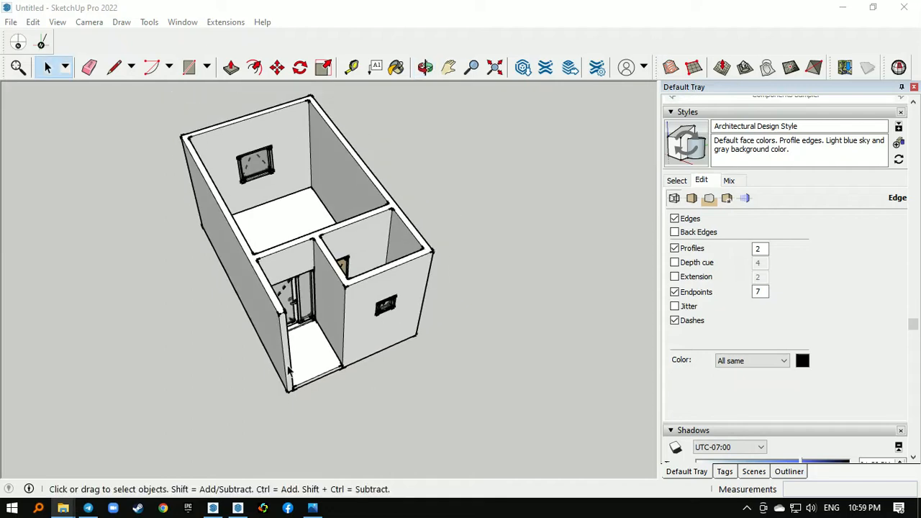
- Draw a 6.05 m by 3.65 m rectangle over the wall tops between opposite outer corners of the building
{"action": "scroll", "coordinate": [287, 170], "scroll_direction": "up", "scroll_amount": 4}
{"action": "middle_click_drag", "start_coordinate": [287, 168], "coordinate": [181, 203]}
{"action": "scroll", "coordinate": [179, 260], "scroll_direction": "up", "scroll_amount": 2}
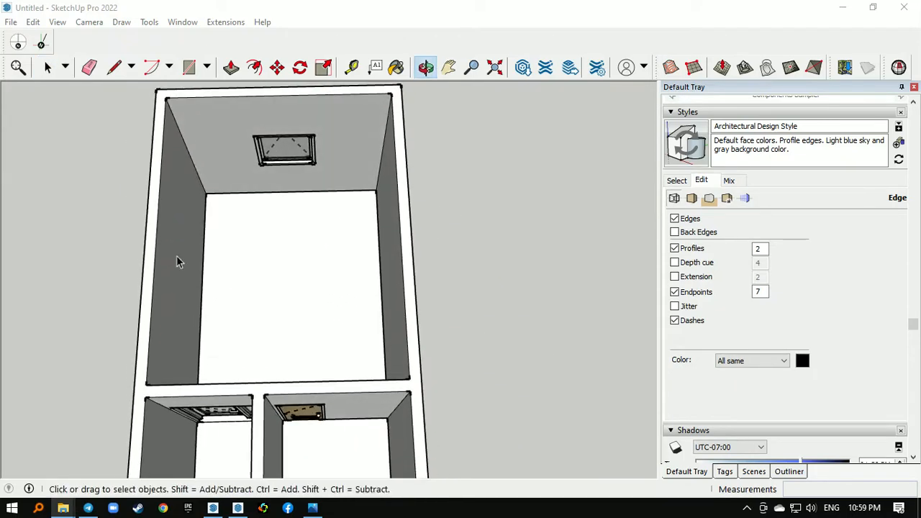
{"action": "scroll", "coordinate": [364, 236], "scroll_direction": "down", "scroll_amount": 3}
{"action": "middle_click_drag", "start_coordinate": [364, 236], "coordinate": [214, 274]}
{"action": "scroll", "coordinate": [214, 274], "scroll_direction": "up", "scroll_amount": 2}
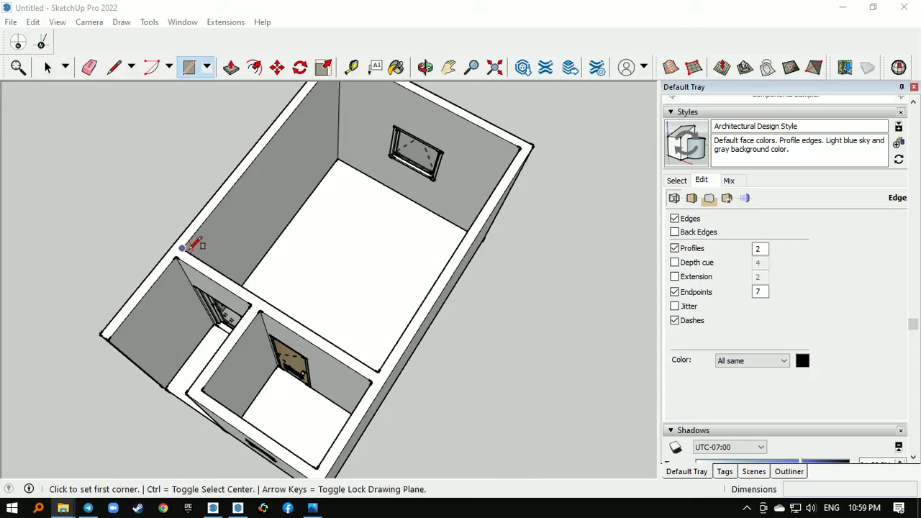
{"action": "scroll", "coordinate": [360, 195], "scroll_direction": "down", "scroll_amount": 3}
{"action": "scroll", "coordinate": [221, 265], "scroll_direction": "up", "scroll_amount": 2}
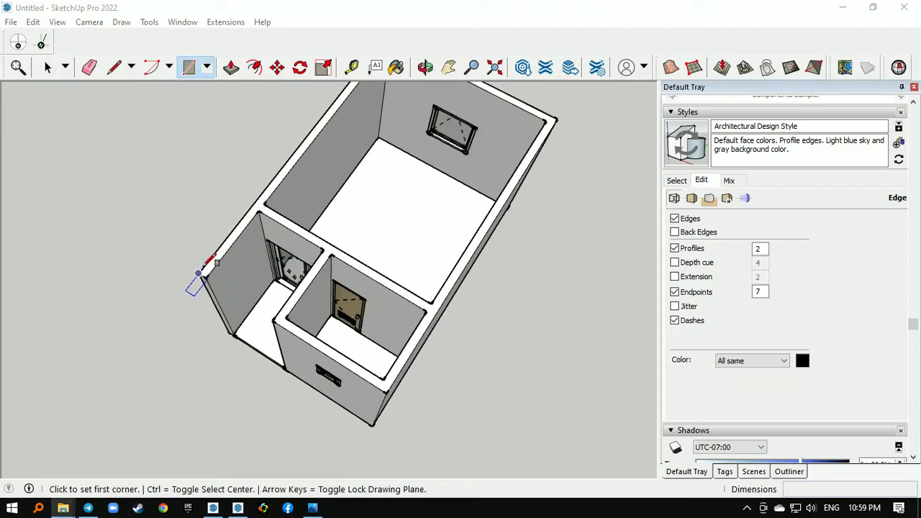
{"action": "scroll", "coordinate": [232, 335], "scroll_direction": "down", "scroll_amount": 2}
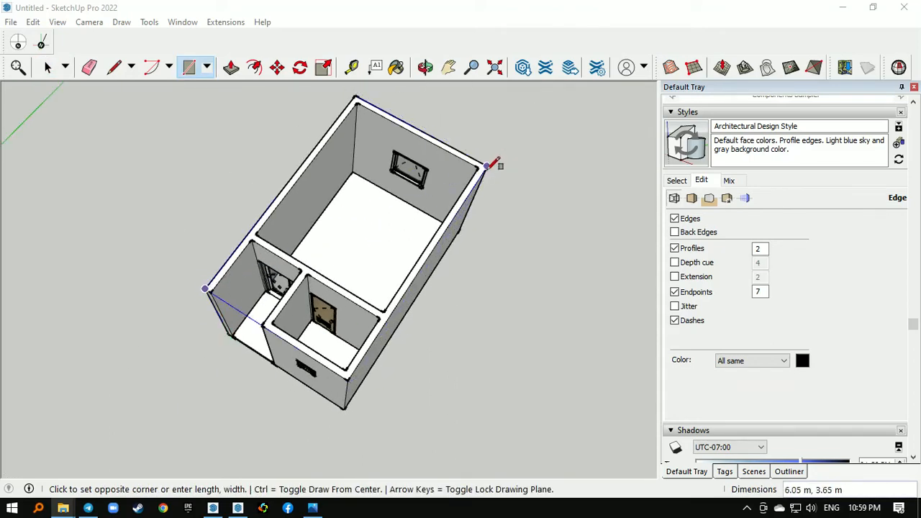
{"action": "left_click", "coordinate": [488, 166]}
{"action": "key", "text": "space"}
- Extrude the rectangle covering the walls into a thin roof slab
{"action": "middle_click_drag", "start_coordinate": [444, 223], "coordinate": [457, 174]}
{"action": "key", "text": "p"}
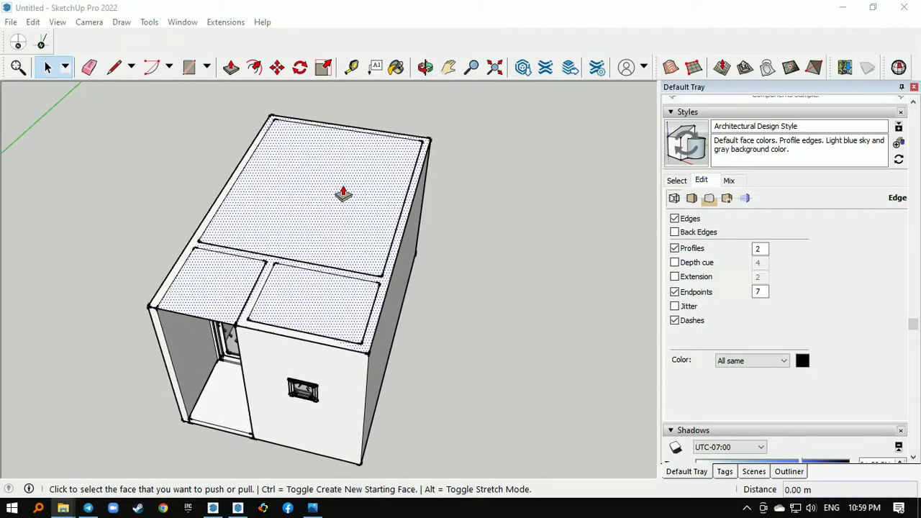
{"action": "left_click", "coordinate": [339, 197]}
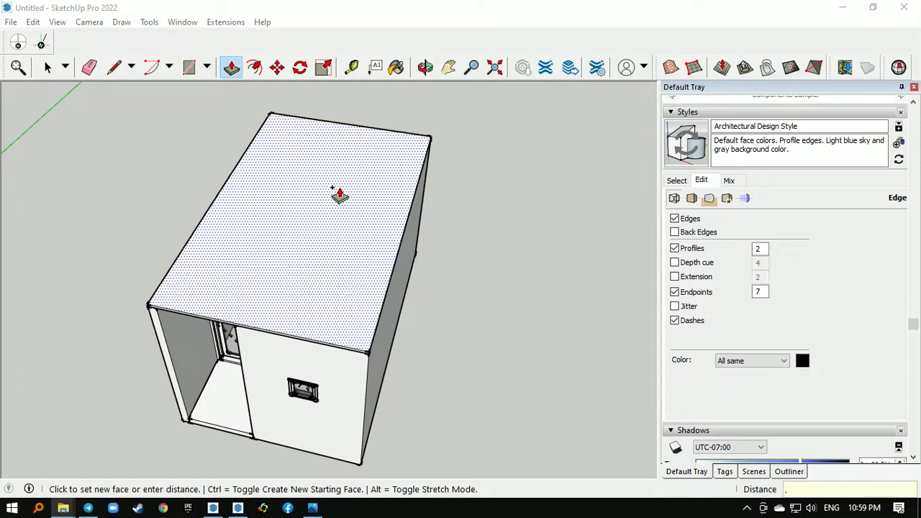
{"action": "key", "text": "Return"}
{"action": "key", "text": "space"}
- Select the whole roof slab and make it a group
{"action": "middle_click_drag", "start_coordinate": [339, 186], "coordinate": [296, 211]}
{"action": "left_click", "coordinate": [296, 207]}
{"action": "right_click", "coordinate": [296, 207]}
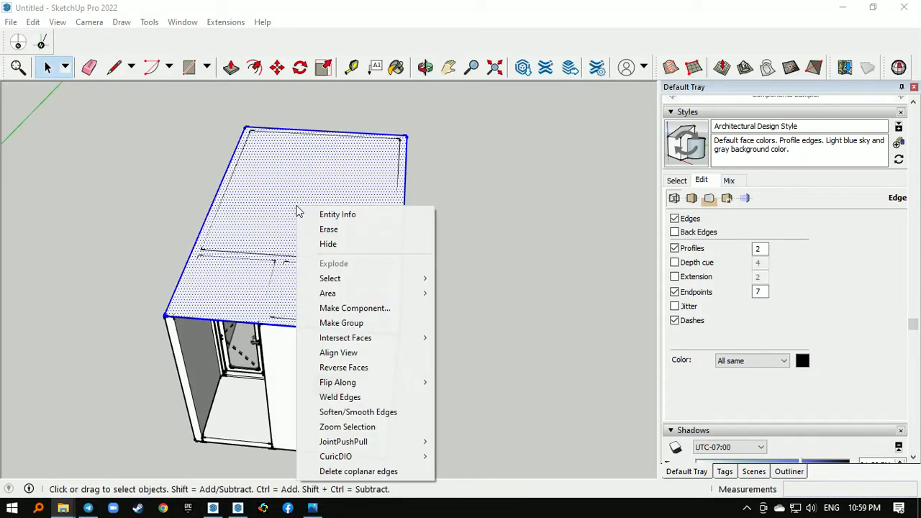
{"action": "left_click", "coordinate": [349, 322]}
{"action": "middle_click_drag", "start_coordinate": [350, 322], "coordinate": [374, 218]}
{"action": "scroll", "coordinate": [342, 200], "scroll_direction": "up", "scroll_amount": 3}
{"action": "scroll", "coordinate": [252, 311], "scroll_direction": "up", "scroll_amount": 3}
{"action": "middle_click_drag", "start_coordinate": [252, 311], "coordinate": [310, 304]}
{"action": "scroll", "coordinate": [309, 304], "scroll_direction": "up", "scroll_amount": 2}
{"action": "scroll", "coordinate": [295, 351], "scroll_direction": "up", "scroll_amount": 1}
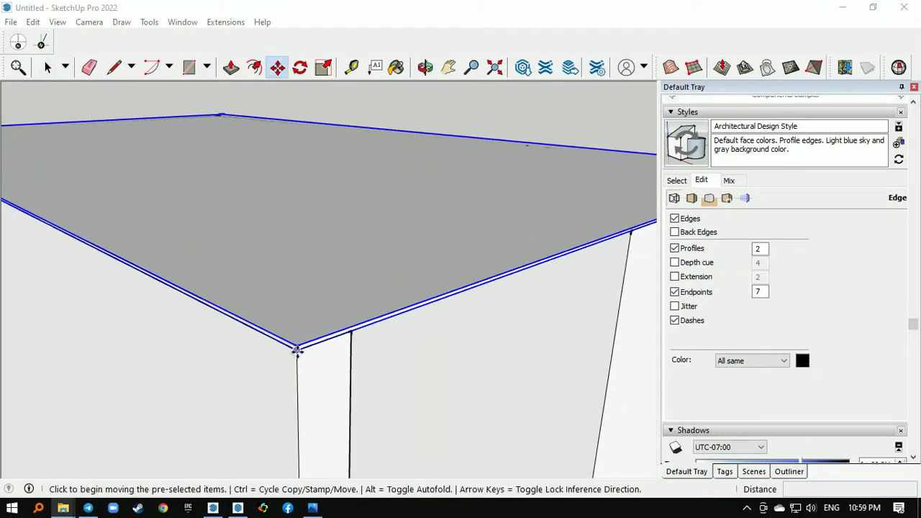
{"action": "left_click", "coordinate": [296, 350]}
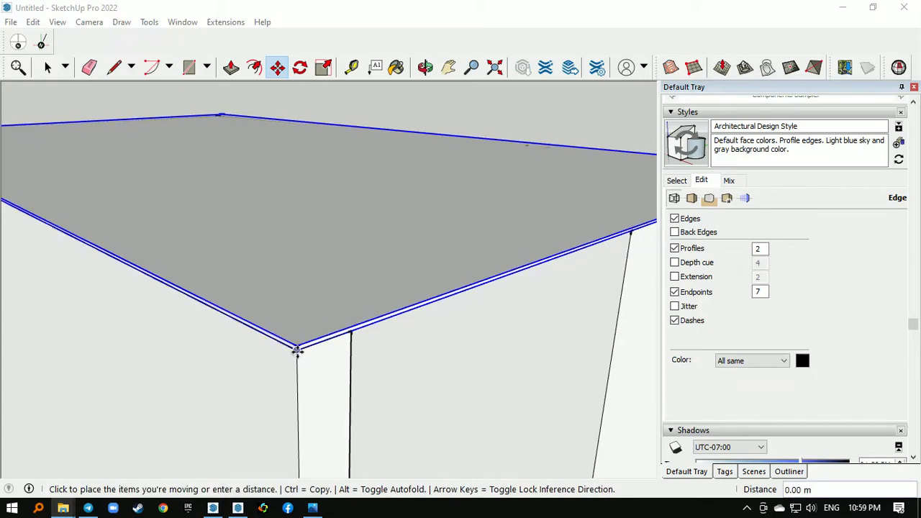
{"action": "middle_click_drag", "start_coordinate": [270, 378], "coordinate": [341, 329]}
- Move the roof slab group 0.4 m straight down from the wall corner so the walls rise above it
{"action": "scroll", "coordinate": [498, 291], "scroll_direction": "up", "scroll_amount": 2}
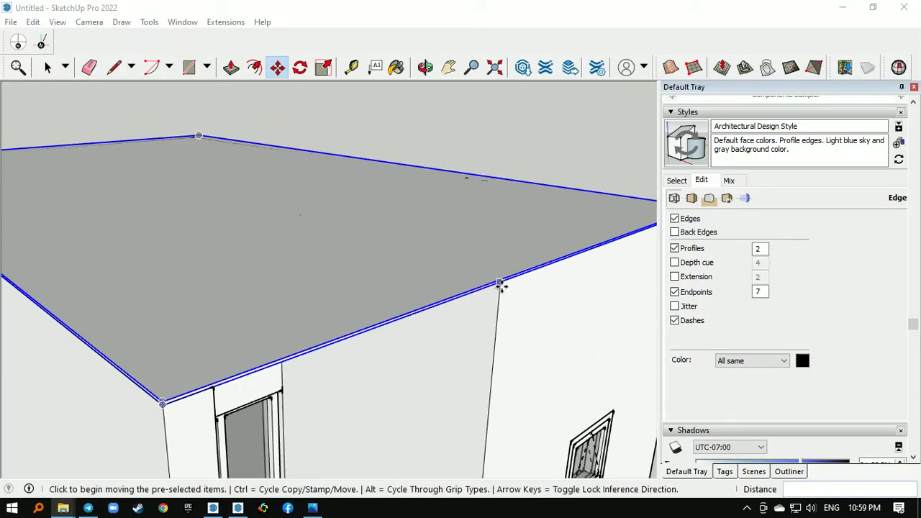
{"action": "scroll", "coordinate": [403, 206], "scroll_direction": "down", "scroll_amount": 2}
{"action": "middle_click_drag", "start_coordinate": [432, 273], "coordinate": [428, 267]}
{"action": "scroll", "coordinate": [476, 232], "scroll_direction": "up", "scroll_amount": 2}
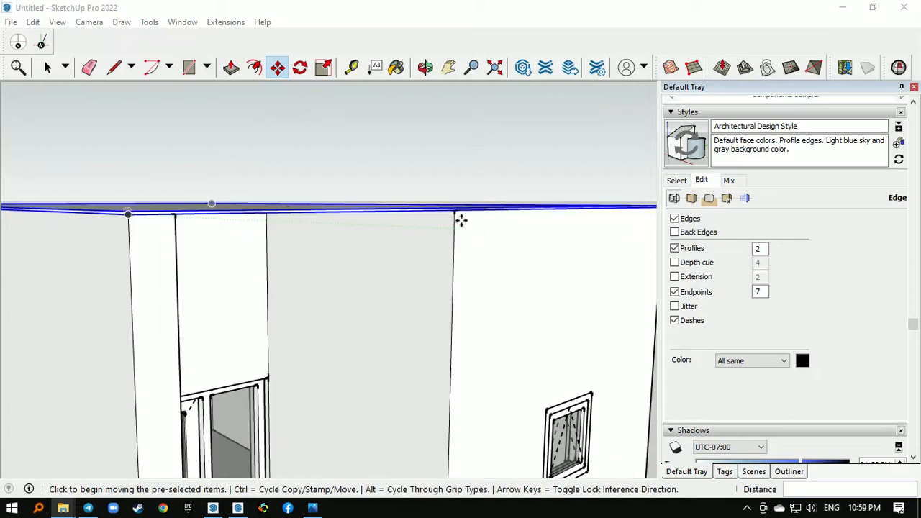
{"action": "scroll", "coordinate": [455, 210], "scroll_direction": "up", "scroll_amount": 2}
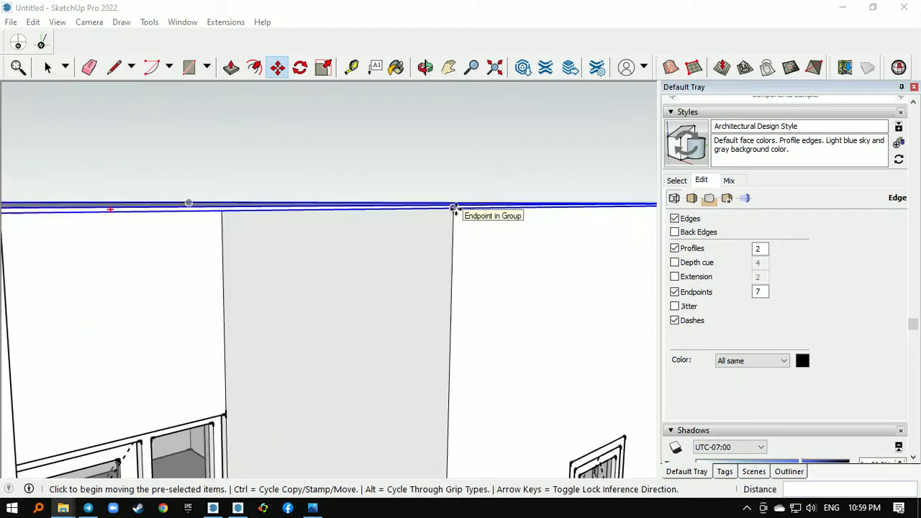
{"action": "left_click", "coordinate": [454, 209]}
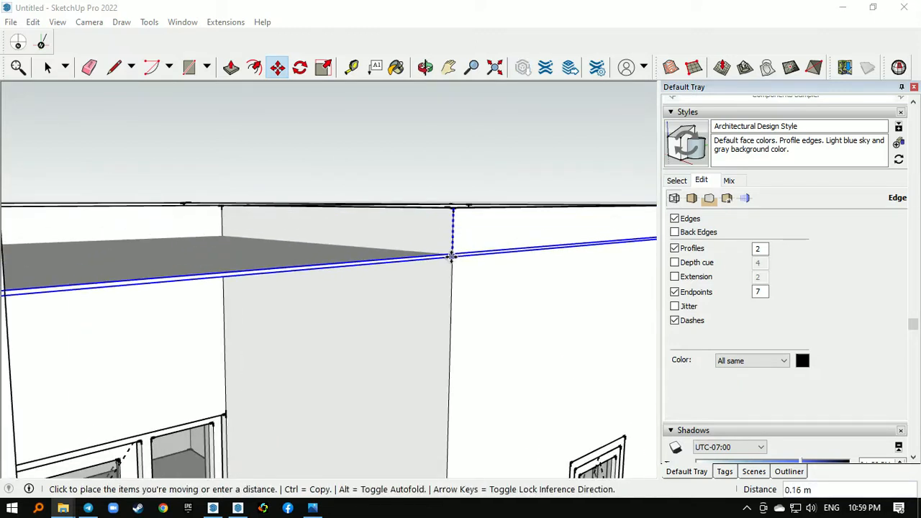
{"action": "type", "text": "."}
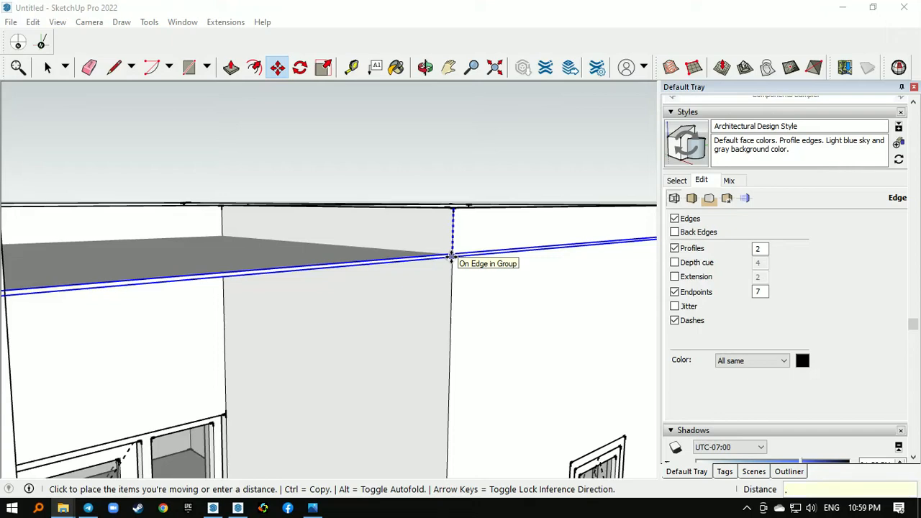
{"action": "type", "text": "4"}
{"action": "key", "text": "Return"}
{"action": "key", "text": "space"}
- Trim the roof slab with the wall group using the solid Trim operation, keeping the walls
{"action": "middle_click_drag", "start_coordinate": [386, 148], "coordinate": [267, 309]}
{"action": "scroll", "coordinate": [324, 281], "scroll_direction": "down", "scroll_amount": 2}
{"action": "scroll", "coordinate": [324, 279], "scroll_direction": "down", "scroll_amount": 6}
{"action": "scroll", "coordinate": [263, 309], "scroll_direction": "up", "scroll_amount": 3}
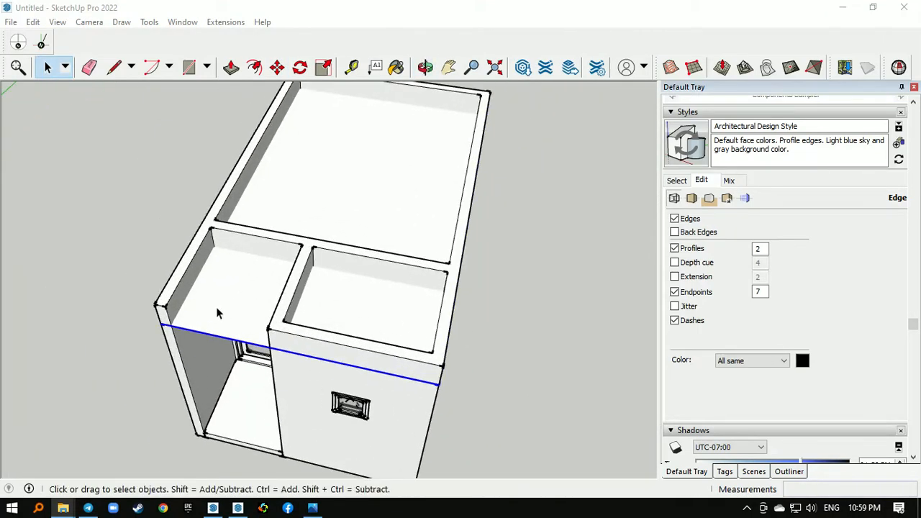
{"action": "scroll", "coordinate": [222, 284], "scroll_direction": "up", "scroll_amount": 4}
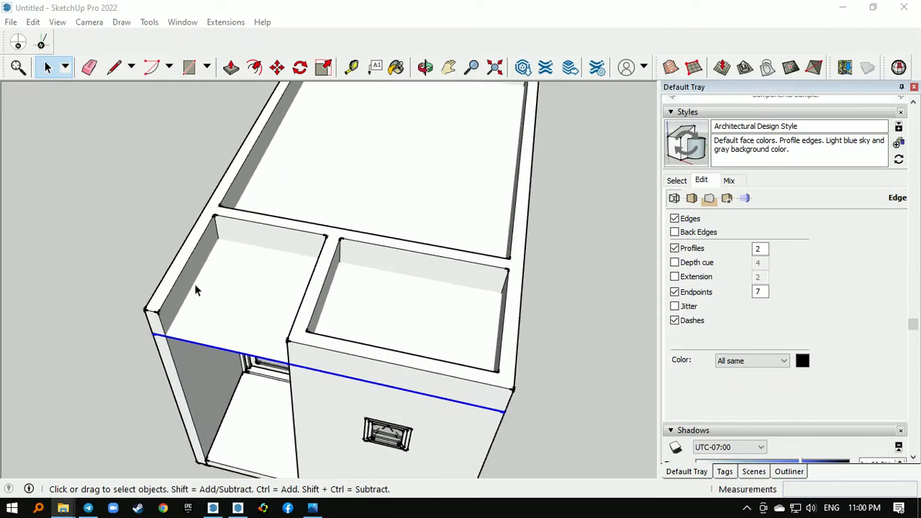
{"action": "middle_click_drag", "start_coordinate": [194, 283], "coordinate": [214, 234]}
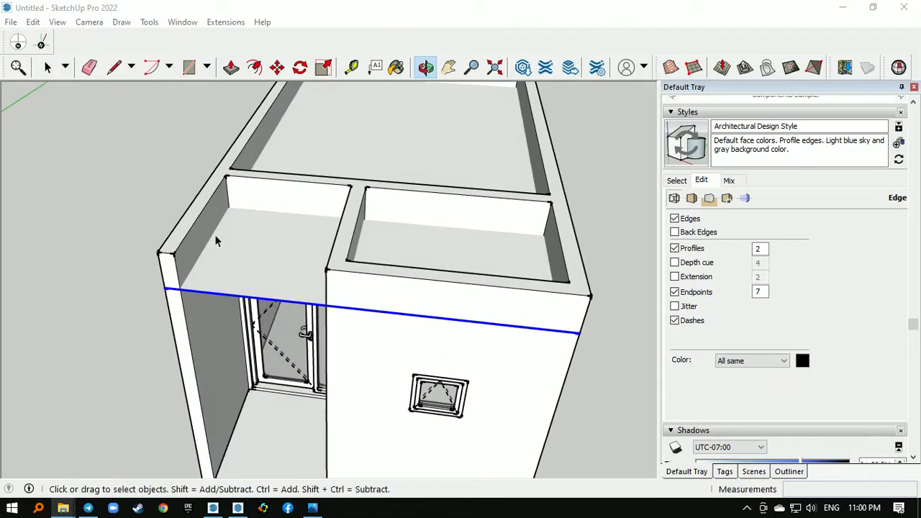
{"action": "scroll", "coordinate": [195, 253], "scroll_direction": "up", "scroll_amount": 2}
{"action": "scroll", "coordinate": [185, 256], "scroll_direction": "up", "scroll_amount": 1}
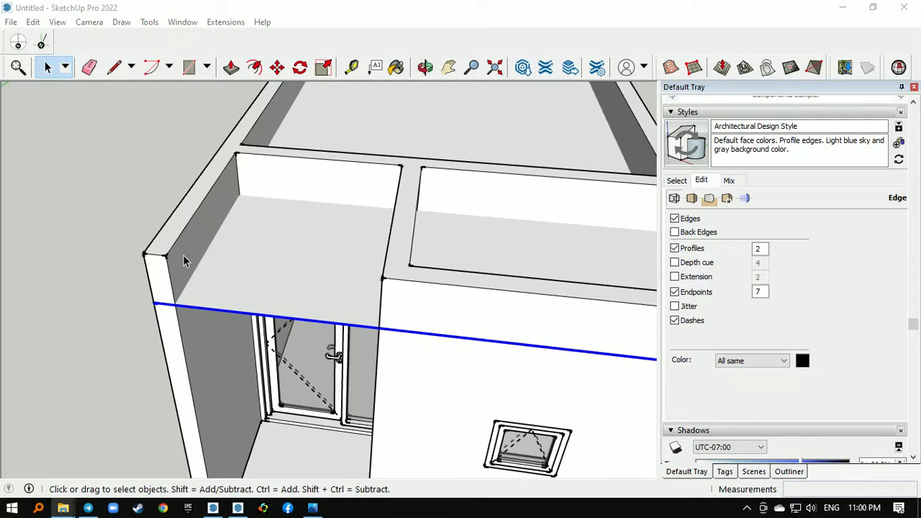
{"action": "left_click", "coordinate": [264, 245]}
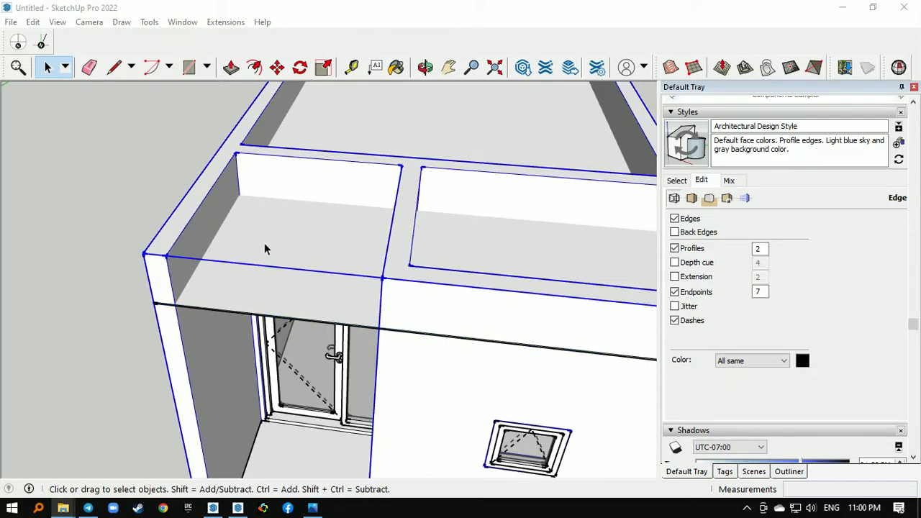
{"action": "right_click", "coordinate": [264, 245]}
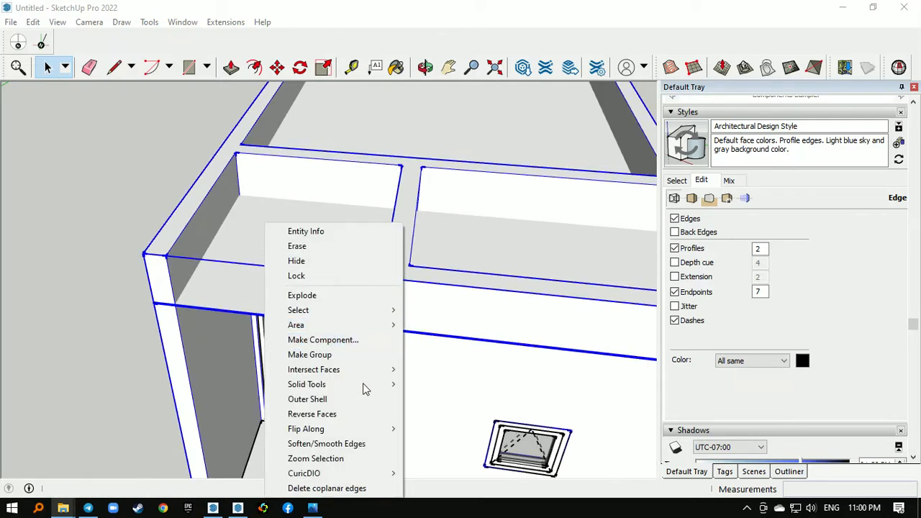
{"action": "mouse_move", "coordinate": [364, 384]}
{"action": "left_click", "coordinate": [457, 428]}
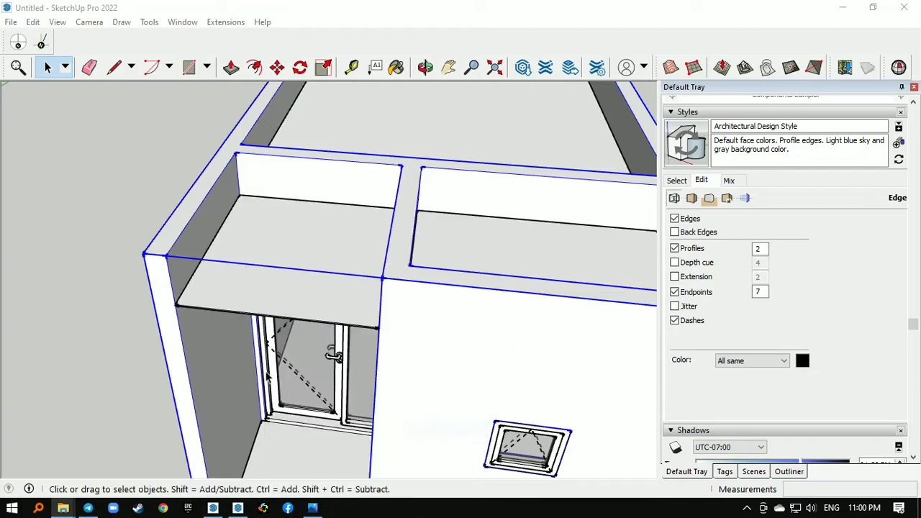
- Open the slab group, delete the slab piece above the open entrance area, and leave the group
{"action": "scroll", "coordinate": [148, 207], "scroll_direction": "down", "scroll_amount": 3}
{"action": "middle_click_drag", "start_coordinate": [148, 208], "coordinate": [392, 242]}
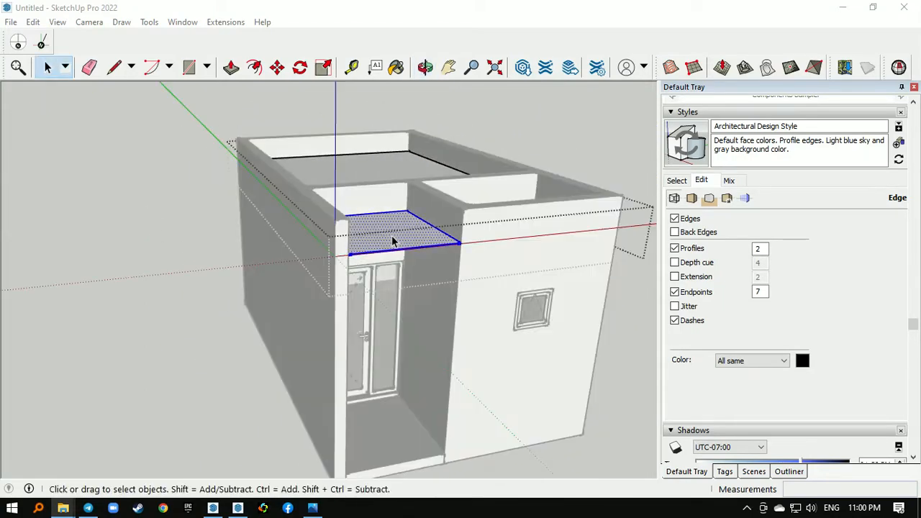
{"action": "left_click", "coordinate": [509, 200]}
{"action": "middle_click_drag", "start_coordinate": [507, 197], "coordinate": [289, 308]}
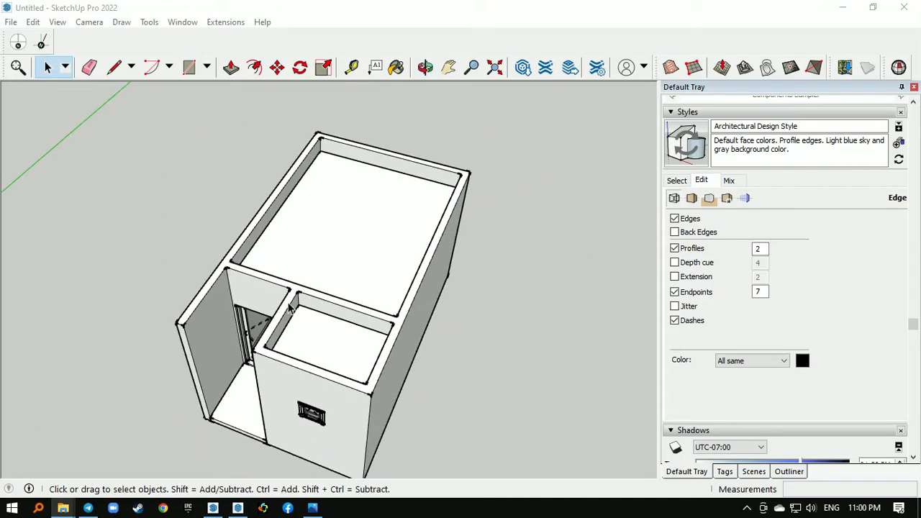
- Draw a rectangle covering the whole top of the walls, from the front outer corner to the diagonally opposite rear corner
{"action": "left_click", "coordinate": [189, 67]}
{"action": "scroll", "coordinate": [242, 317], "scroll_direction": "up", "scroll_amount": 2}
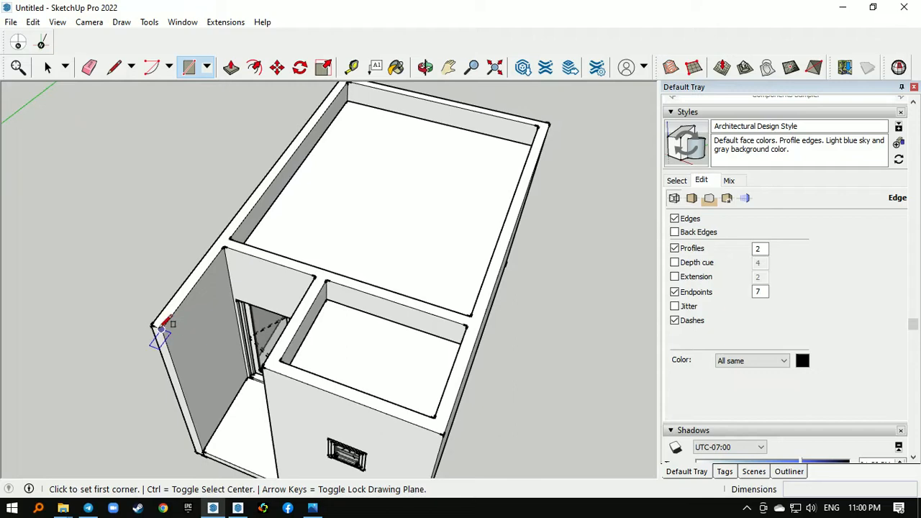
{"action": "left_click", "coordinate": [161, 328]}
{"action": "scroll", "coordinate": [161, 329], "scroll_direction": "down", "scroll_amount": 3}
{"action": "key", "text": "Escape"}
{"action": "scroll", "coordinate": [161, 329], "scroll_direction": "up", "scroll_amount": 3}
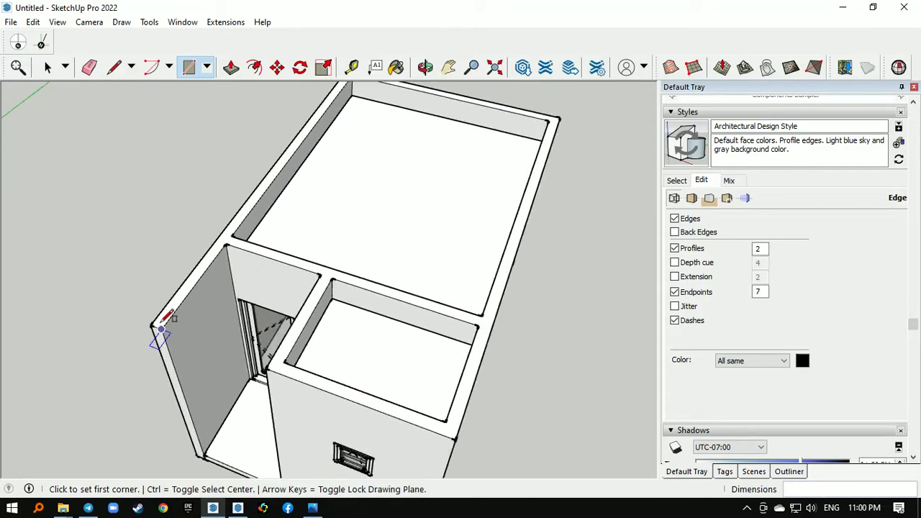
{"action": "left_click", "coordinate": [161, 328]}
{"action": "scroll", "coordinate": [162, 329], "scroll_direction": "down", "scroll_amount": 3}
{"action": "scroll", "coordinate": [460, 181], "scroll_direction": "up", "scroll_amount": 3}
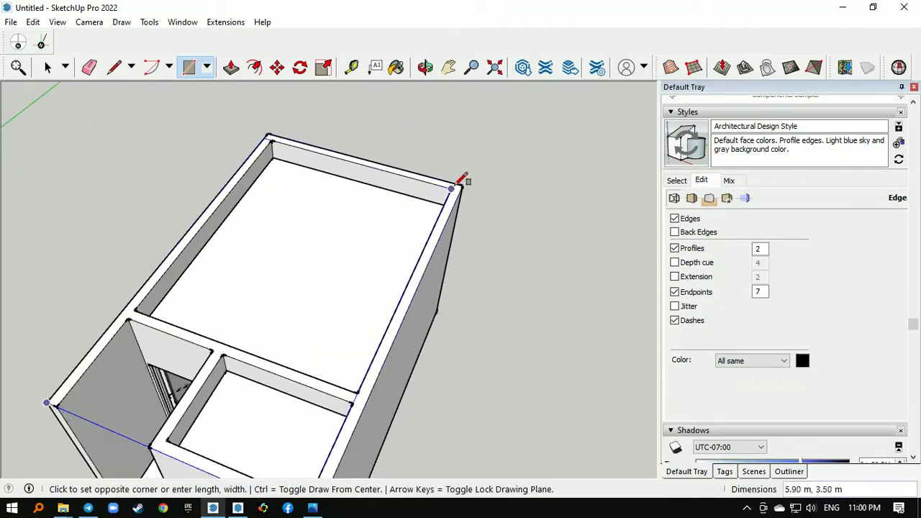
{"action": "left_click", "coordinate": [461, 181]}
{"action": "scroll", "coordinate": [438, 185], "scroll_direction": "down", "scroll_amount": 3}
{"action": "middle_click_drag", "start_coordinate": [437, 185], "coordinate": [343, 261]}
{"action": "scroll", "coordinate": [343, 261], "scroll_direction": "up", "scroll_amount": 3}
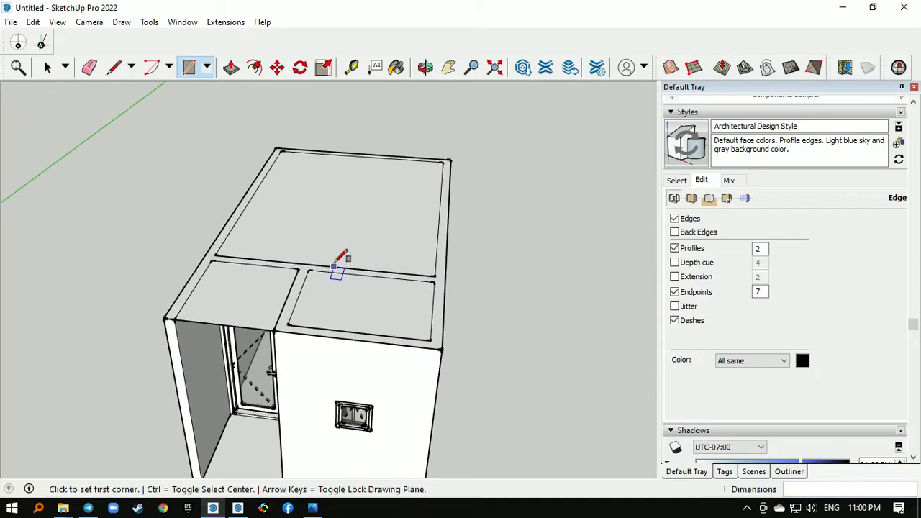
- Extrude the rectangle over the walls upward 0.12 m and make the whole slab a group
{"action": "key", "text": "p"}
{"action": "left_click", "coordinate": [251, 293]}
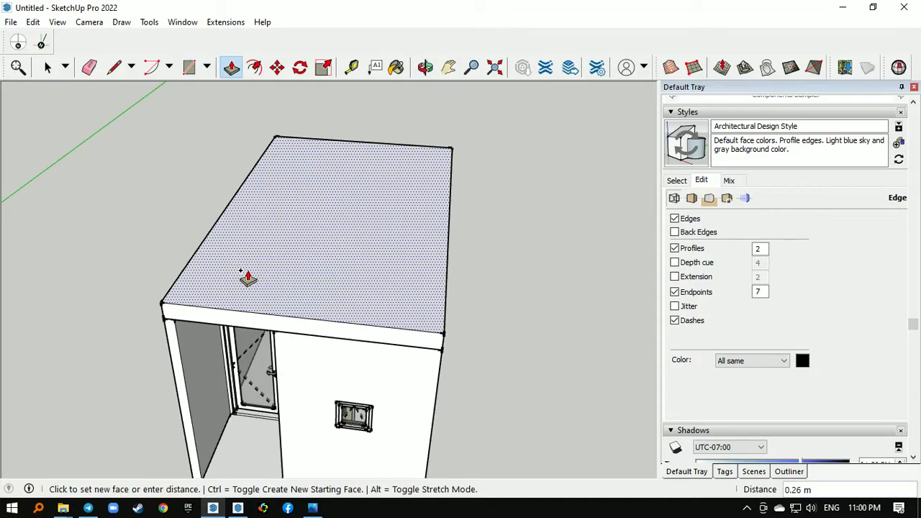
{"action": "left_click", "coordinate": [247, 276]}
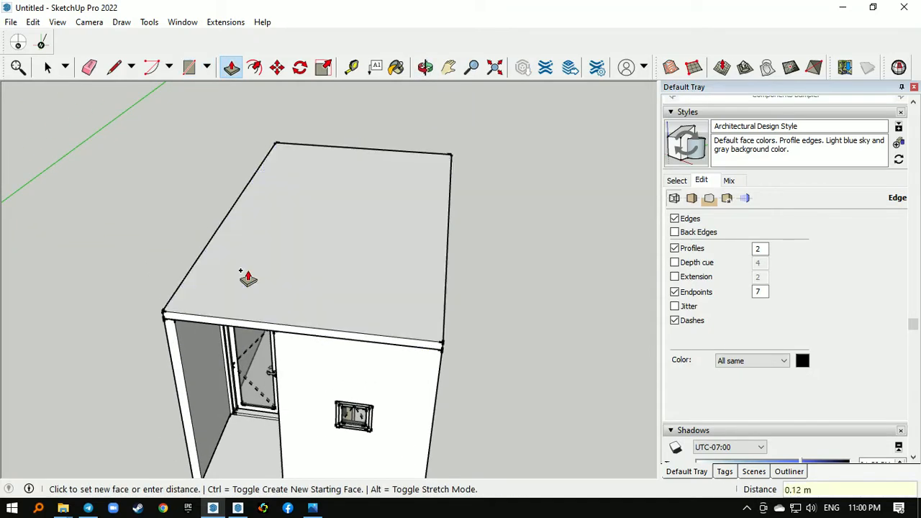
{"action": "key", "text": "space"}
{"action": "double_click", "coordinate": [245, 302]}
{"action": "right_click", "coordinate": [244, 302]}
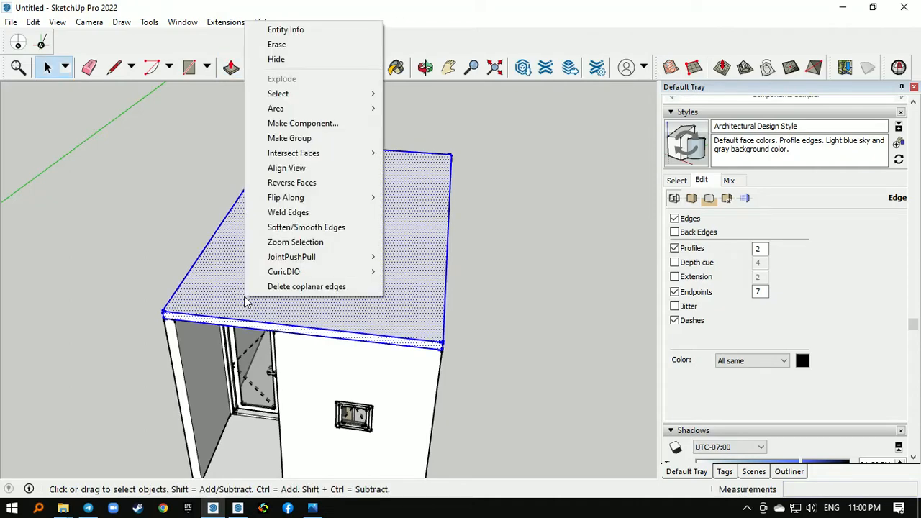
{"action": "left_click", "coordinate": [304, 141]}
- Move the new slab group down 0.12 m so its top is flush with the top of the walls
{"action": "middle_click_drag", "start_coordinate": [264, 287], "coordinate": [333, 220]}
{"action": "scroll", "coordinate": [333, 220], "scroll_direction": "up", "scroll_amount": 2}
{"action": "key", "text": "m"}
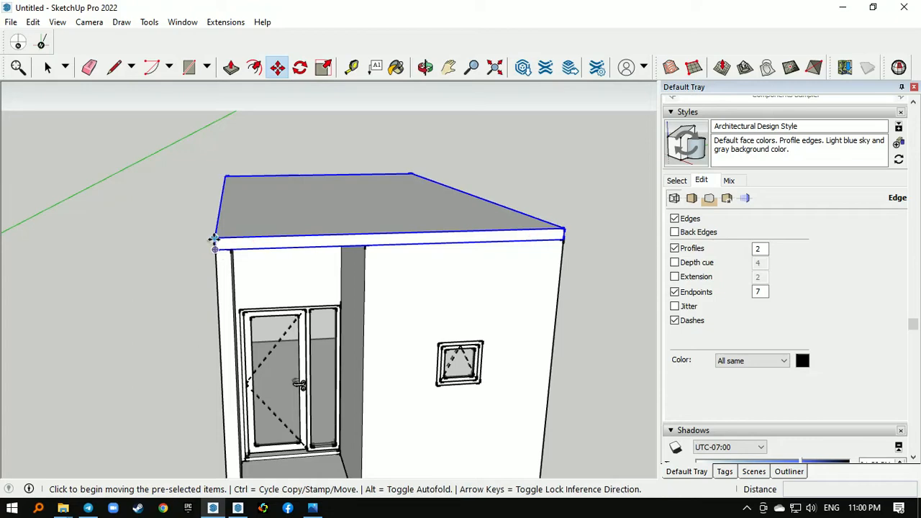
{"action": "left_click", "coordinate": [216, 242]}
{"action": "left_click", "coordinate": [223, 251]}
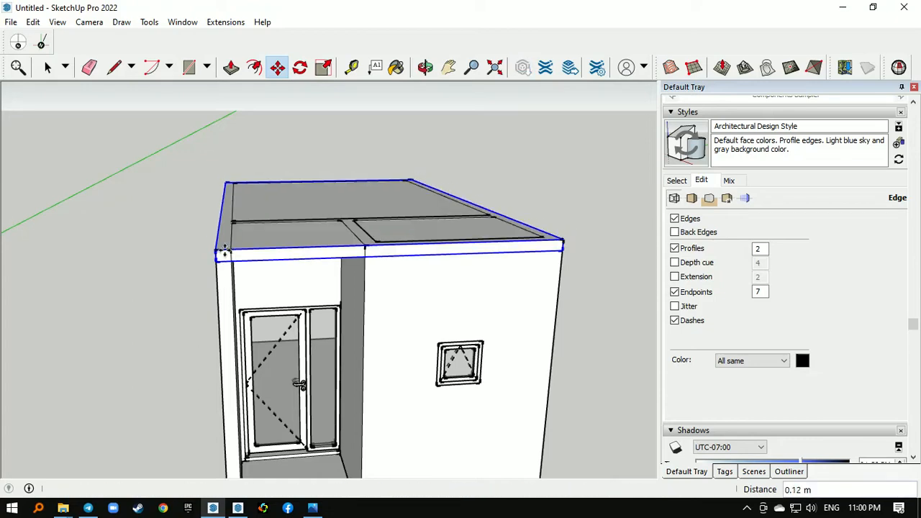
{"action": "key", "text": "space"}
- Add the wall group to the selection, trim the flush top slab with the walls using solid Trim, and clear the selection
{"action": "middle_click_drag", "start_coordinate": [379, 221], "coordinate": [288, 293]}
{"action": "scroll", "coordinate": [393, 280], "scroll_direction": "down", "scroll_amount": 3}
{"action": "scroll", "coordinate": [389, 319], "scroll_direction": "down", "scroll_amount": 1}
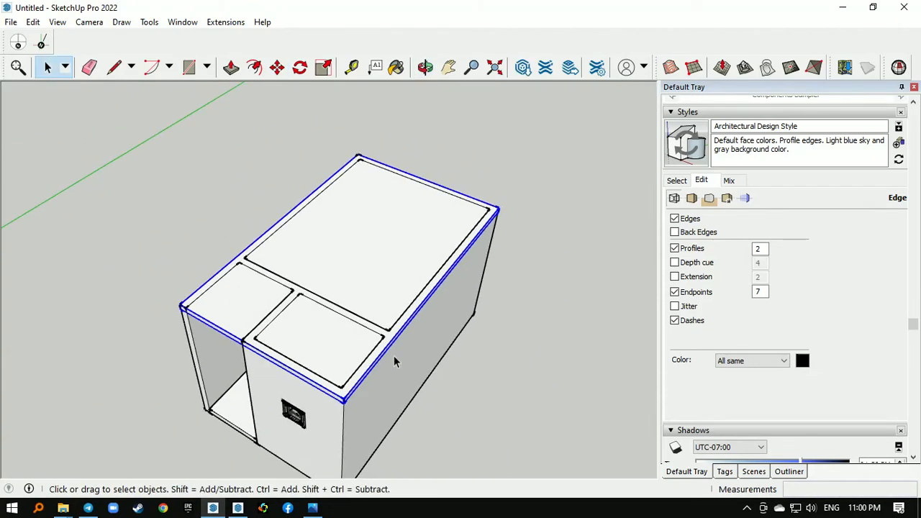
{"action": "scroll", "coordinate": [394, 355], "scroll_direction": "up", "scroll_amount": 3}
{"action": "left_click", "coordinate": [392, 361]}
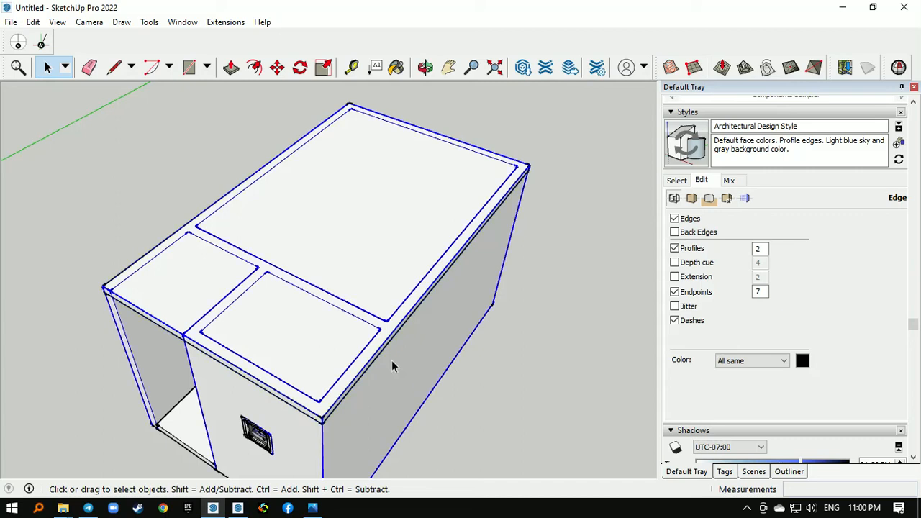
{"action": "right_click", "coordinate": [354, 256]}
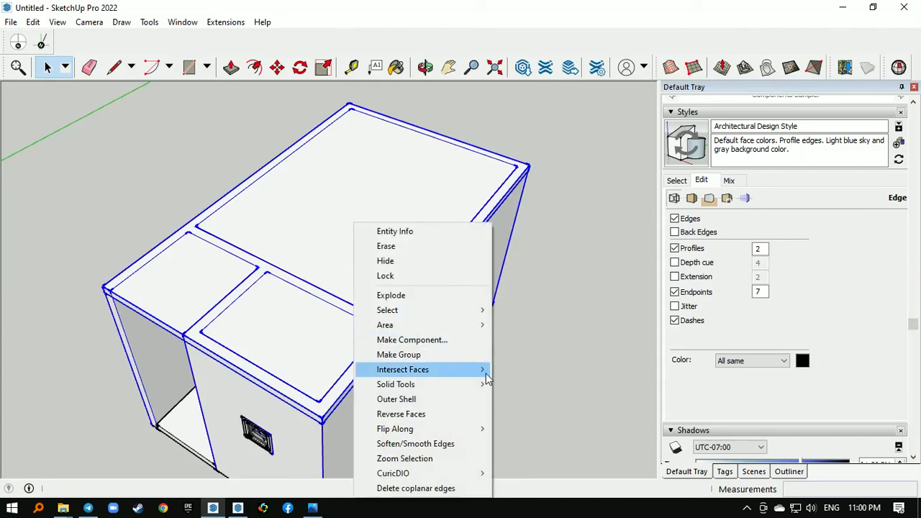
{"action": "mouse_move", "coordinate": [483, 372]}
{"action": "left_click", "coordinate": [537, 428]}
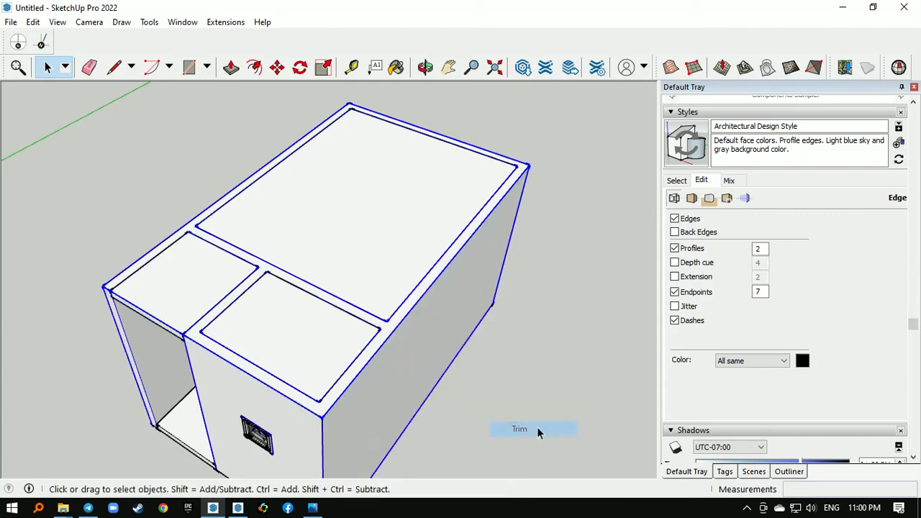
{"action": "left_click", "coordinate": [534, 371]}
{"action": "middle_click_drag", "start_coordinate": [323, 381], "coordinate": [419, 365]}
{"action": "scroll", "coordinate": [305, 306], "scroll_direction": "down", "scroll_amount": 4}
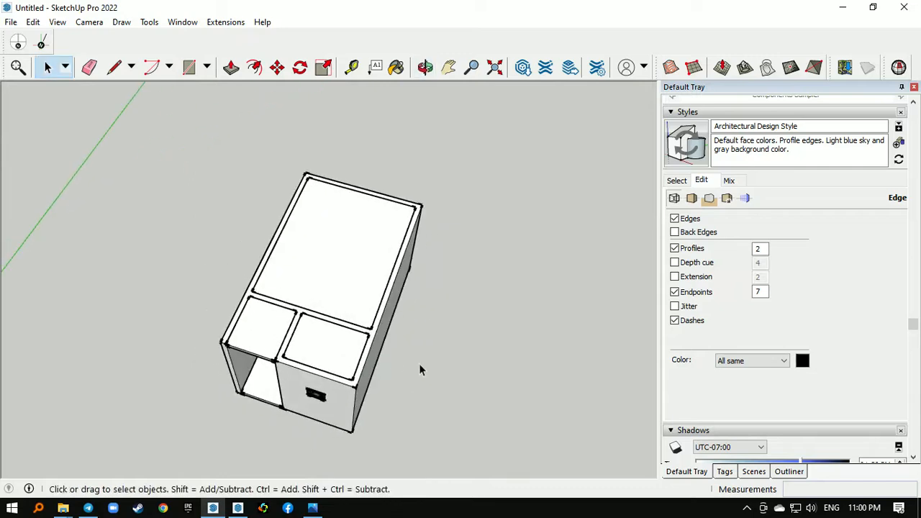
{"action": "middle_click_drag", "start_coordinate": [390, 329], "coordinate": [436, 264]}
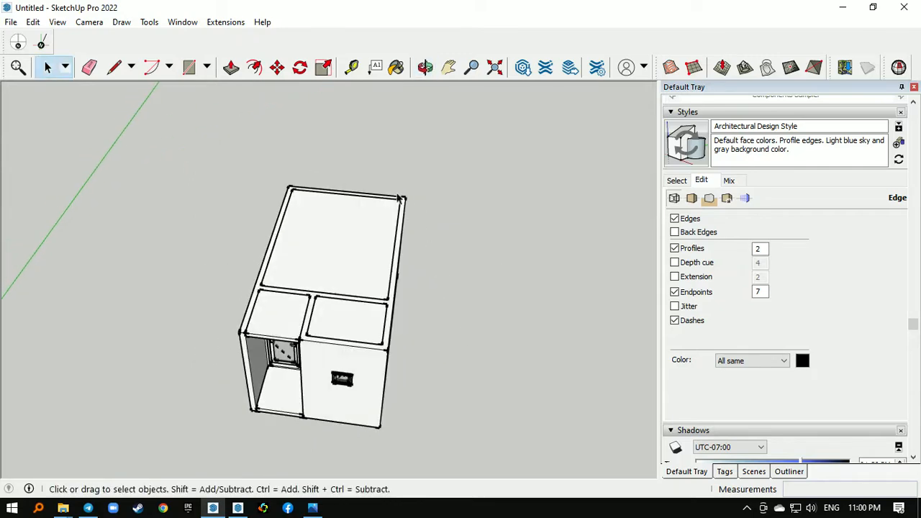
- Place a horizontal section plane on the top of the house and name it DENAH with the symbol F
{"action": "left_click", "coordinate": [152, 23]}
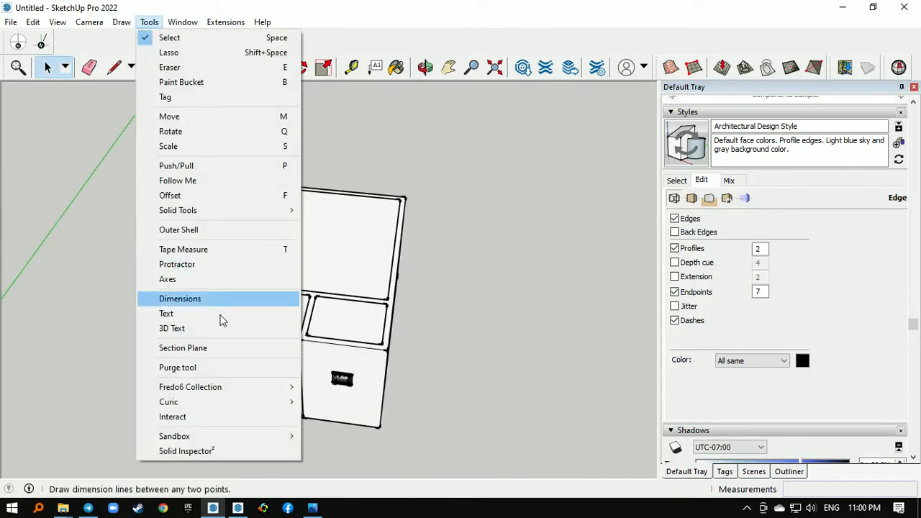
{"action": "left_click", "coordinate": [214, 348]}
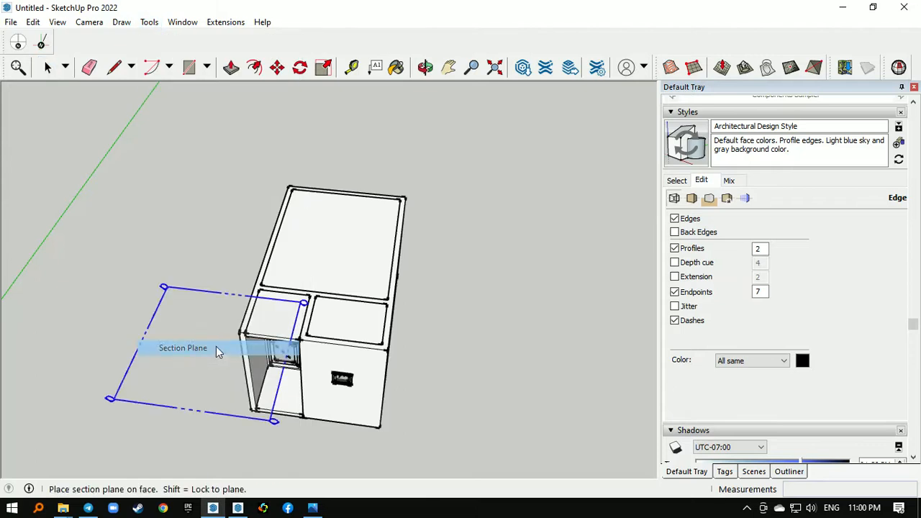
{"action": "left_click", "coordinate": [333, 263]}
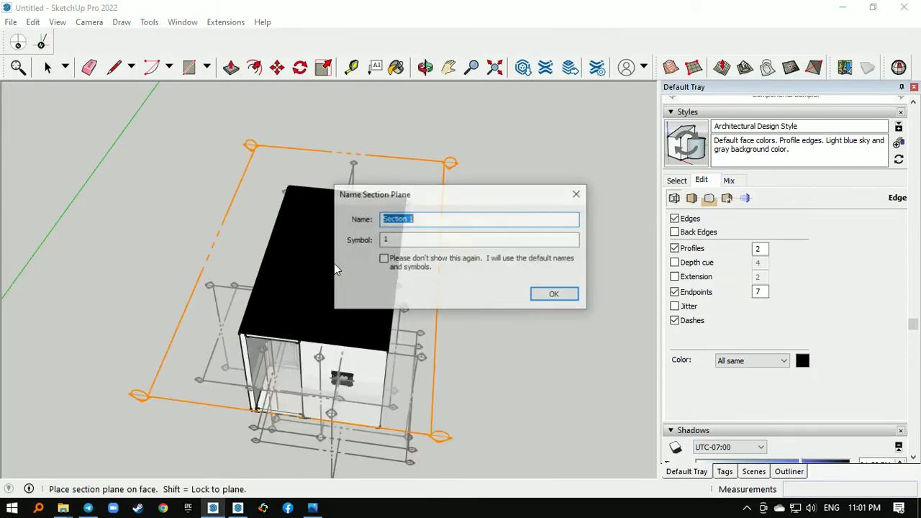
{"action": "type", "text": "de"}
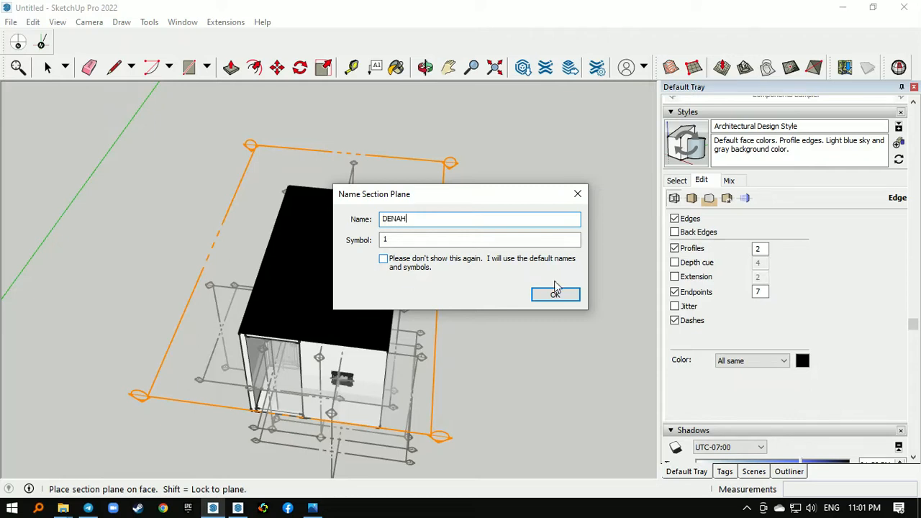
{"action": "key", "text": "Tab"}
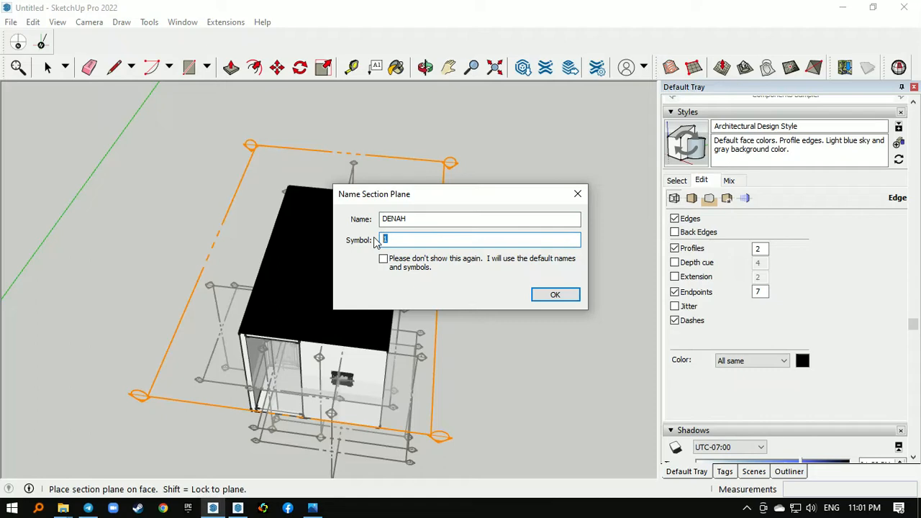
{"action": "type", "text": "F"}
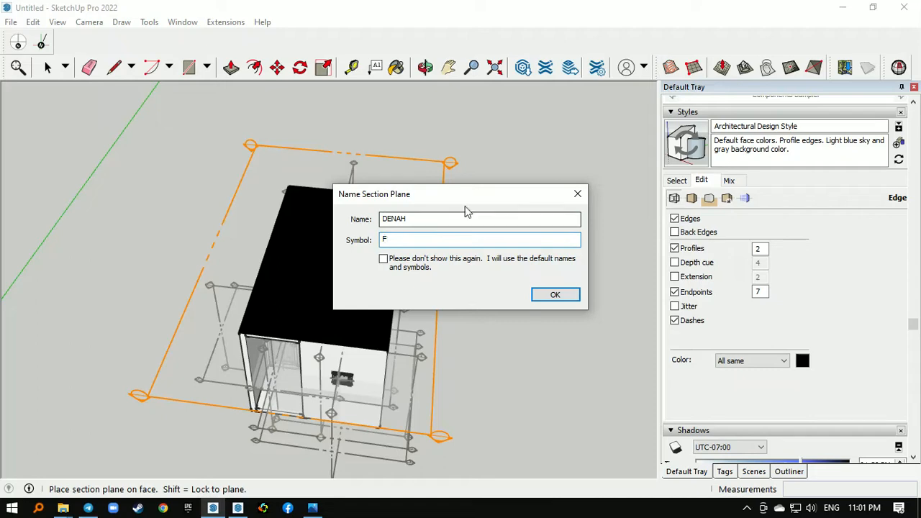
{"action": "left_click", "coordinate": [557, 296]}
- Move the DENAH section plane straight down about 1.31 m so it cuts through the walls, doors and windows
{"action": "middle_click_drag", "start_coordinate": [459, 352], "coordinate": [470, 200]}
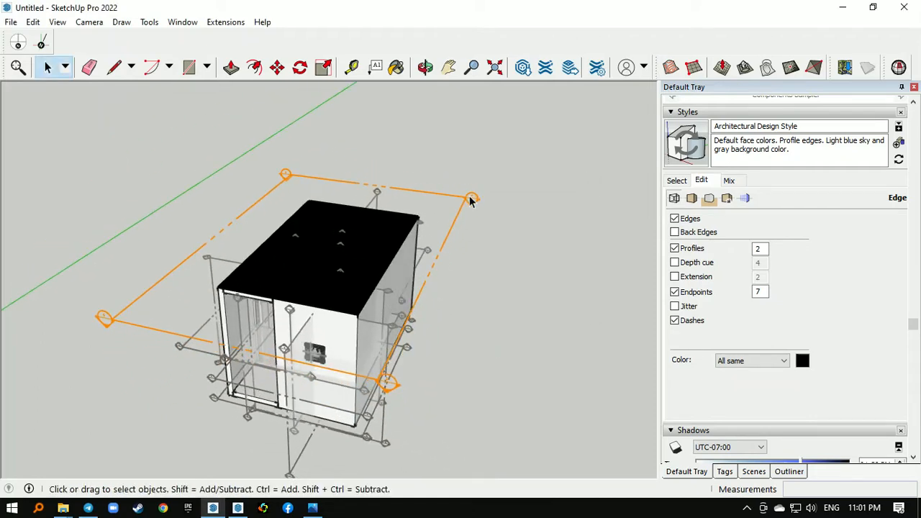
{"action": "key", "text": "m"}
{"action": "left_click", "coordinate": [470, 201]}
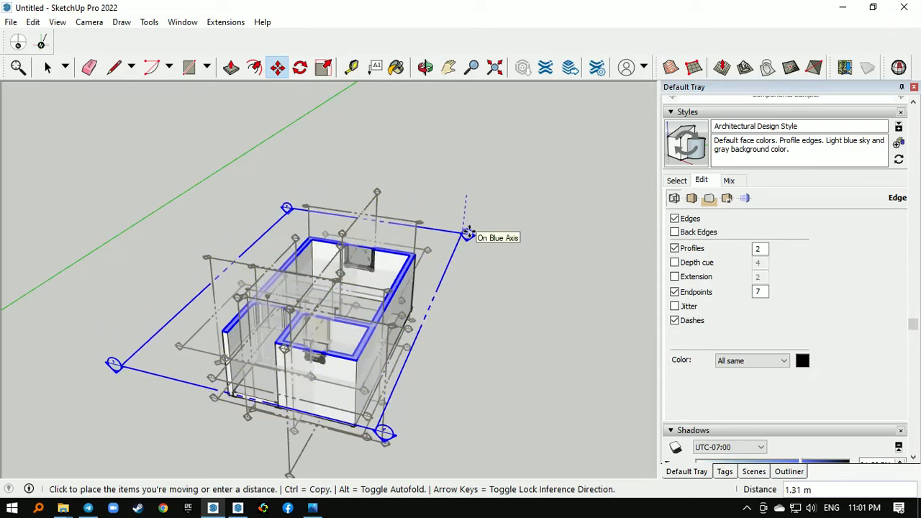
{"action": "left_click", "coordinate": [468, 233]}
{"action": "key", "text": "space"}
{"action": "left_click", "coordinate": [394, 282]}
- Turn off the display of section planes while keeping the section cut and its fill active
{"action": "middle_click_drag", "start_coordinate": [360, 284], "coordinate": [405, 319]}
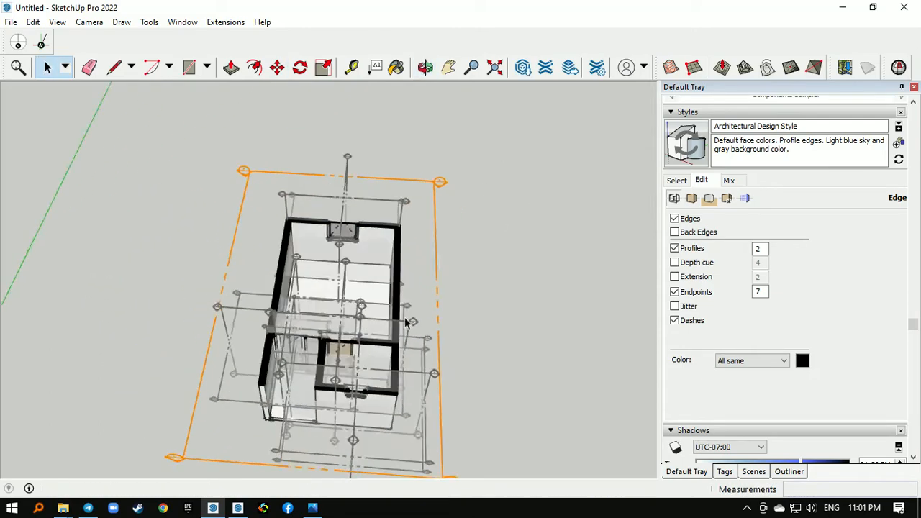
{"action": "scroll", "coordinate": [398, 313], "scroll_direction": "up", "scroll_amount": 2}
{"action": "scroll", "coordinate": [530, 238], "scroll_direction": "down", "scroll_amount": 1}
{"action": "left_click", "coordinate": [57, 22]}
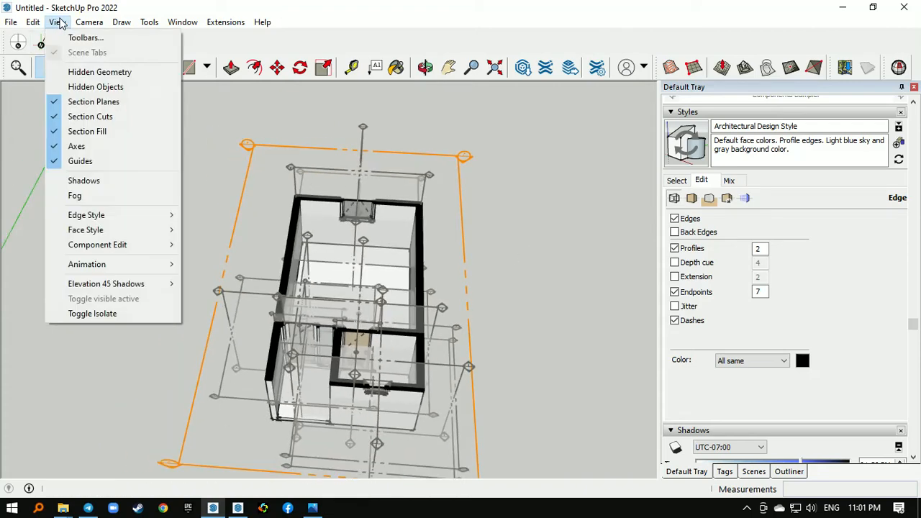
{"action": "left_click", "coordinate": [109, 117]}
{"action": "middle_click_drag", "start_coordinate": [220, 165], "coordinate": [277, 244]}
{"action": "scroll", "coordinate": [401, 349], "scroll_direction": "up", "scroll_amount": 4}
{"action": "middle_click_drag", "start_coordinate": [399, 345], "coordinate": [443, 259]}
{"action": "scroll", "coordinate": [346, 213], "scroll_direction": "down", "scroll_amount": 3}
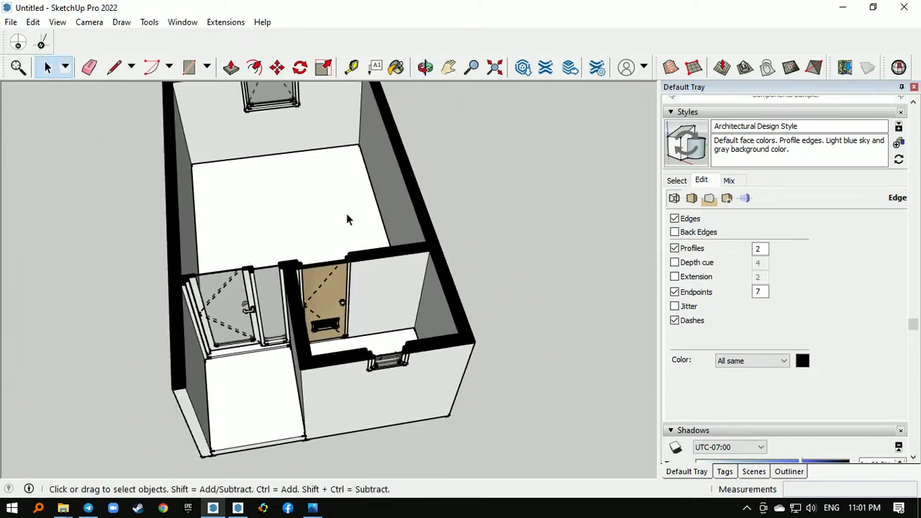
{"action": "middle_click_drag", "start_coordinate": [345, 213], "coordinate": [340, 268]}
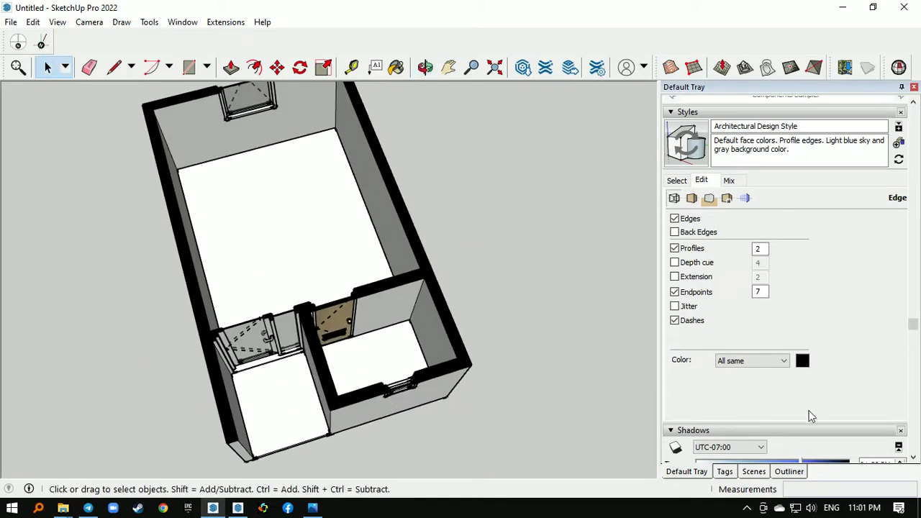
- Make the CO - PINTU BUKA tag visible and hide the CO - PINTU TUTUP tag so the doors are drawn open
{"action": "left_click", "coordinate": [724, 471]}
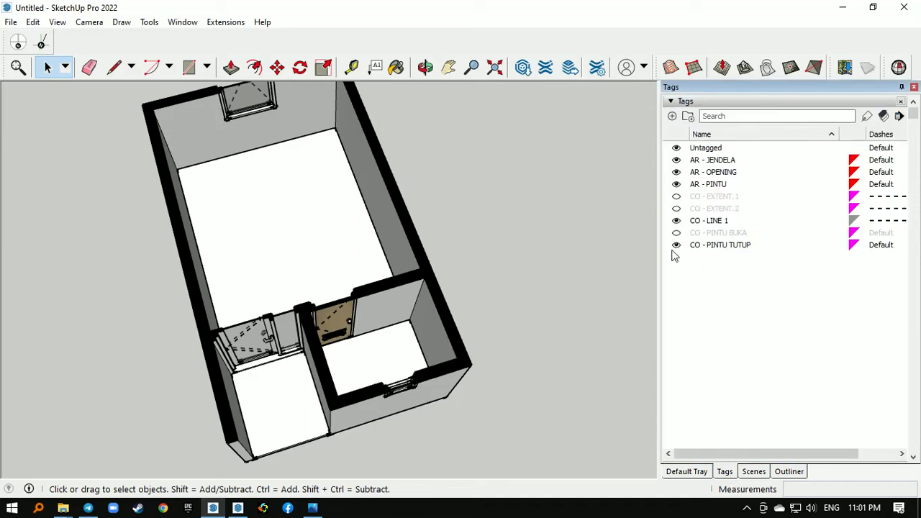
{"action": "middle_click_drag", "start_coordinate": [303, 297], "coordinate": [349, 267]}
{"action": "middle_click_drag", "start_coordinate": [315, 343], "coordinate": [253, 349]}
{"action": "scroll", "coordinate": [238, 257], "scroll_direction": "up", "scroll_amount": 1}
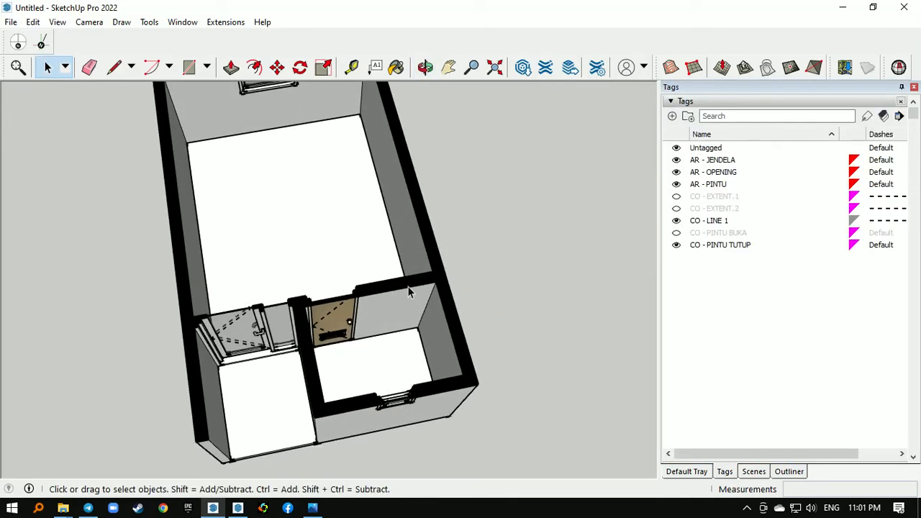
{"action": "middle_click_drag", "start_coordinate": [375, 313], "coordinate": [356, 316]}
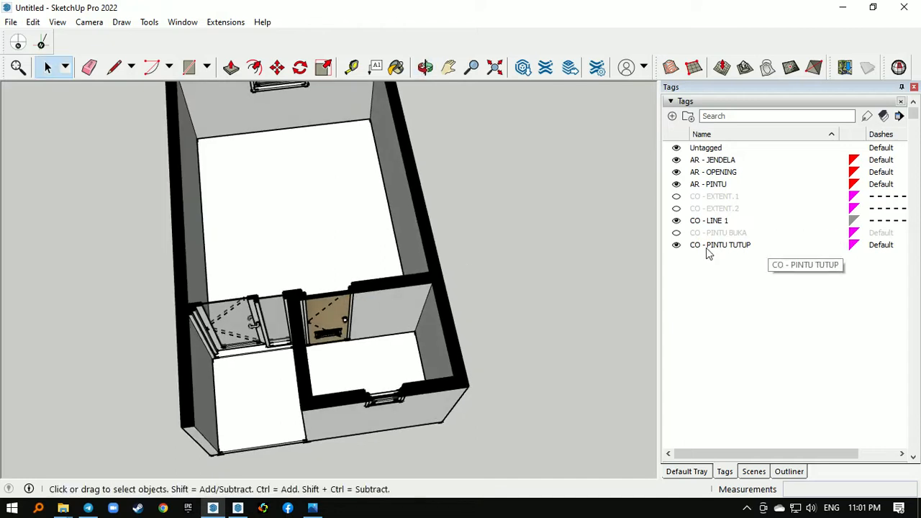
{"action": "left_click", "coordinate": [676, 233]}
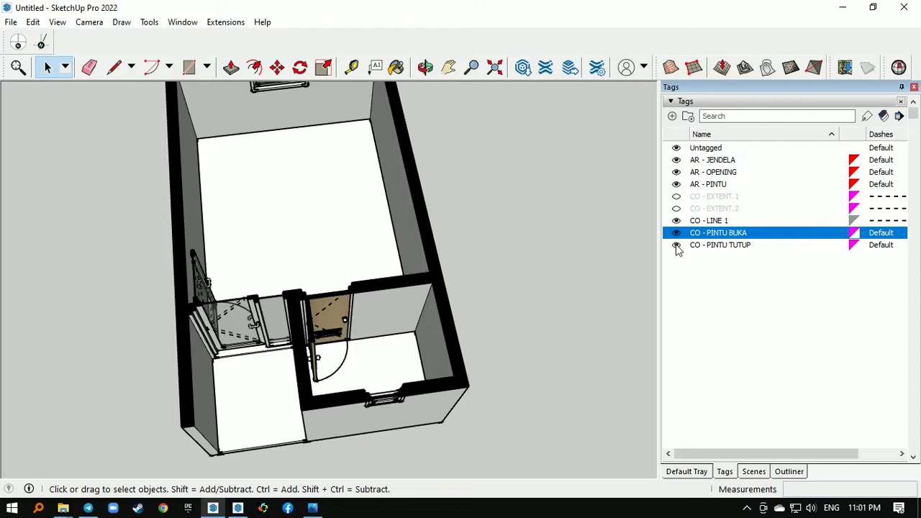
{"action": "left_click", "coordinate": [676, 246]}
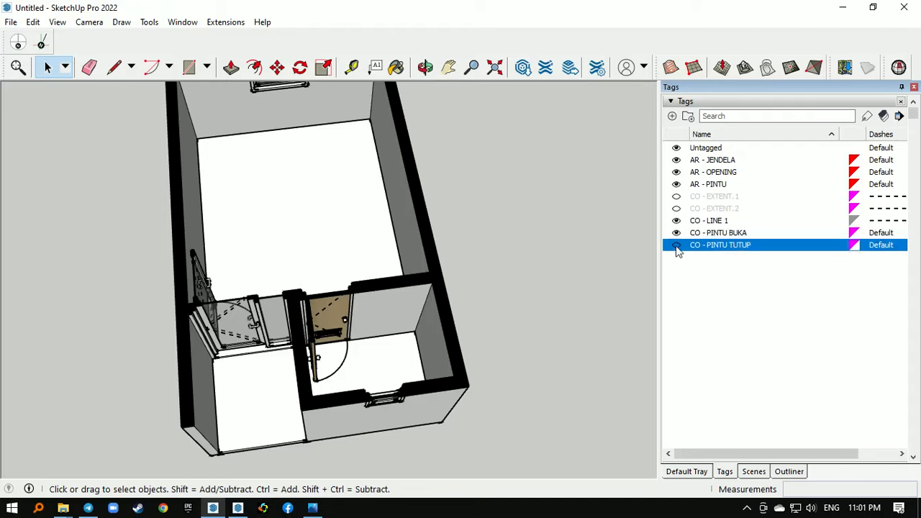
- Set the camera to the standard Top view of the sectioned house
{"action": "middle_click_drag", "start_coordinate": [324, 295], "coordinate": [364, 282]}
{"action": "scroll", "coordinate": [364, 279], "scroll_direction": "down", "scroll_amount": 4}
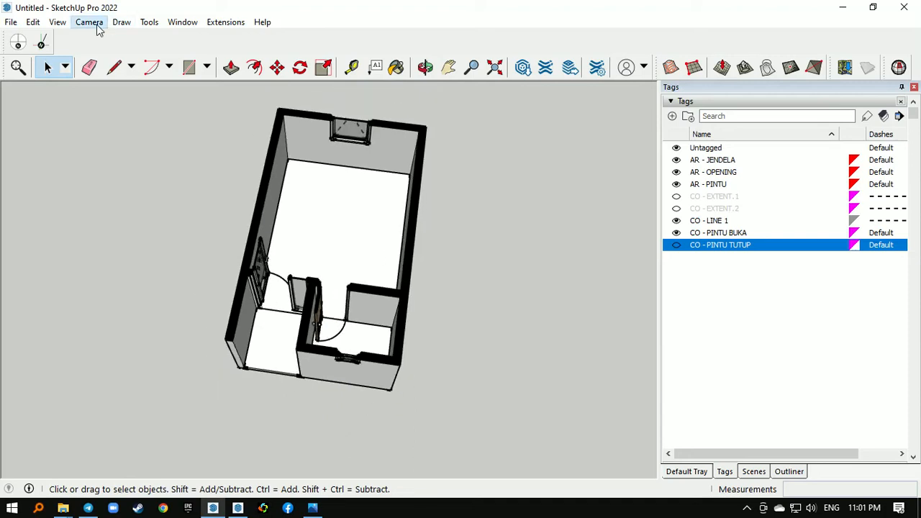
{"action": "left_click", "coordinate": [96, 24]}
{"action": "mouse_move", "coordinate": [171, 71]}
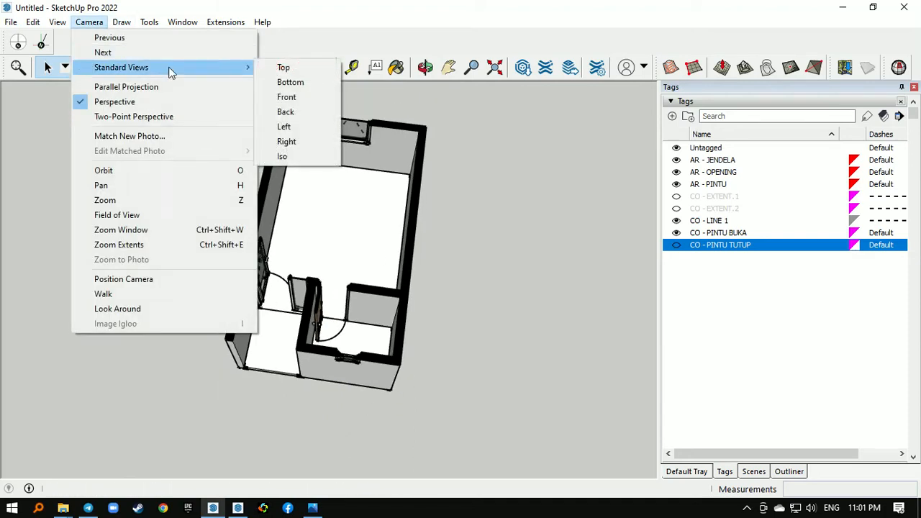
{"action": "left_click", "coordinate": [282, 69]}
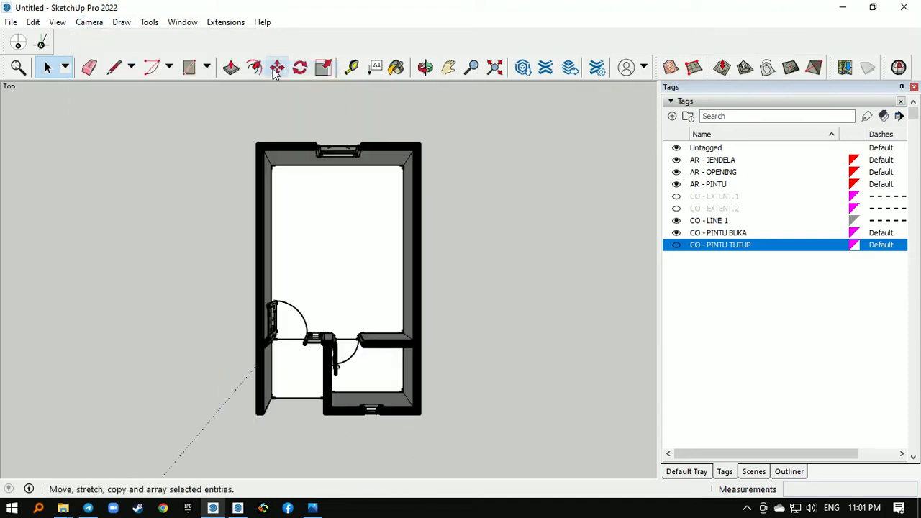
- Switch the camera to parallel projection and fit the whole sectioned floor plan in the view
{"action": "left_click", "coordinate": [89, 22]}
{"action": "left_click", "coordinate": [108, 87]}
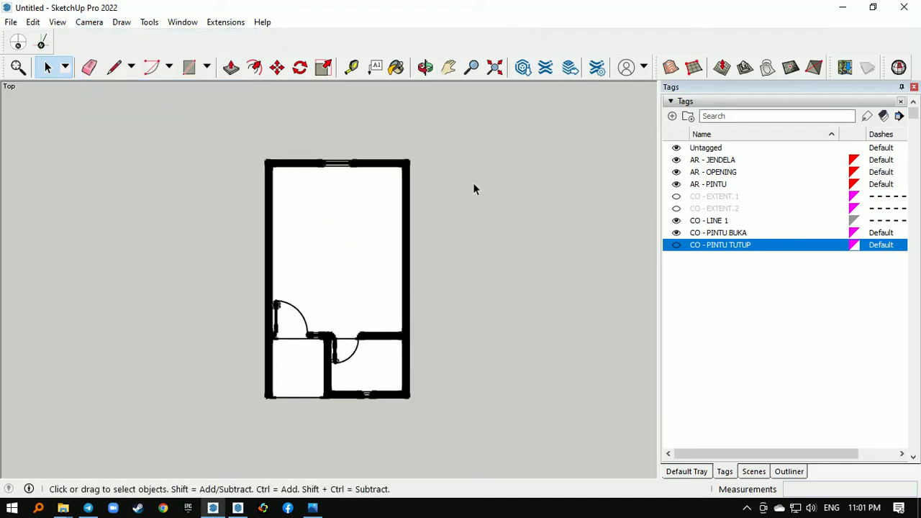
{"action": "scroll", "coordinate": [365, 393], "scroll_direction": "up", "scroll_amount": 4}
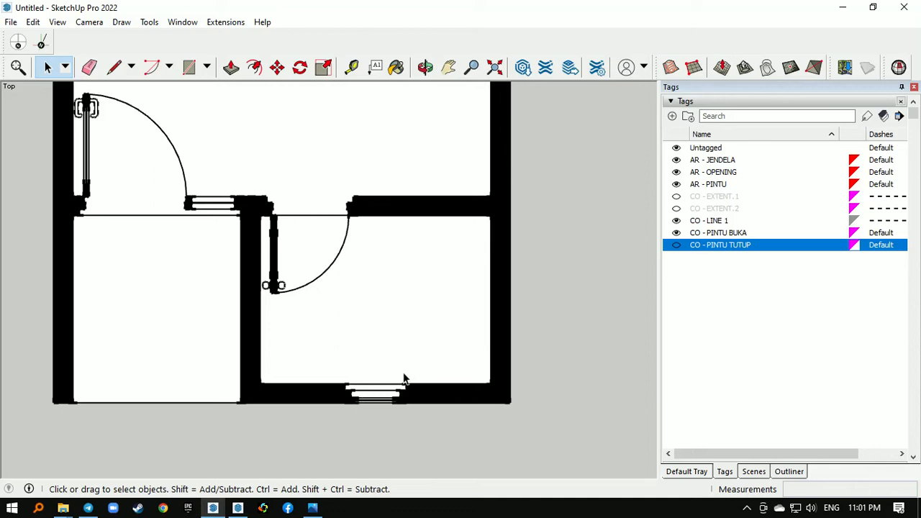
{"action": "scroll", "coordinate": [410, 374], "scroll_direction": "down", "scroll_amount": 1}
{"action": "scroll", "coordinate": [414, 373], "scroll_direction": "down", "scroll_amount": 5}
{"action": "scroll", "coordinate": [360, 199], "scroll_direction": "down", "scroll_amount": 3}
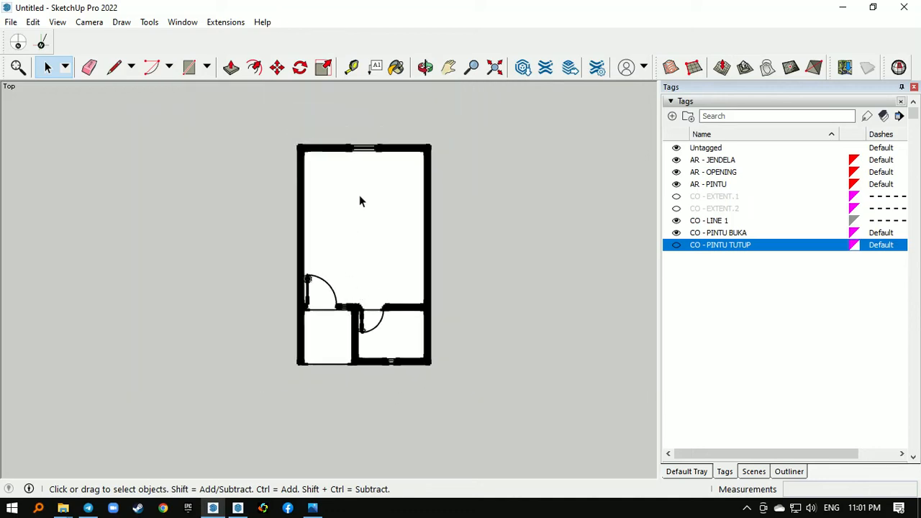
{"action": "scroll", "coordinate": [386, 232], "scroll_direction": "down", "scroll_amount": 1}
{"action": "scroll", "coordinate": [386, 220], "scroll_direction": "up", "scroll_amount": 2}
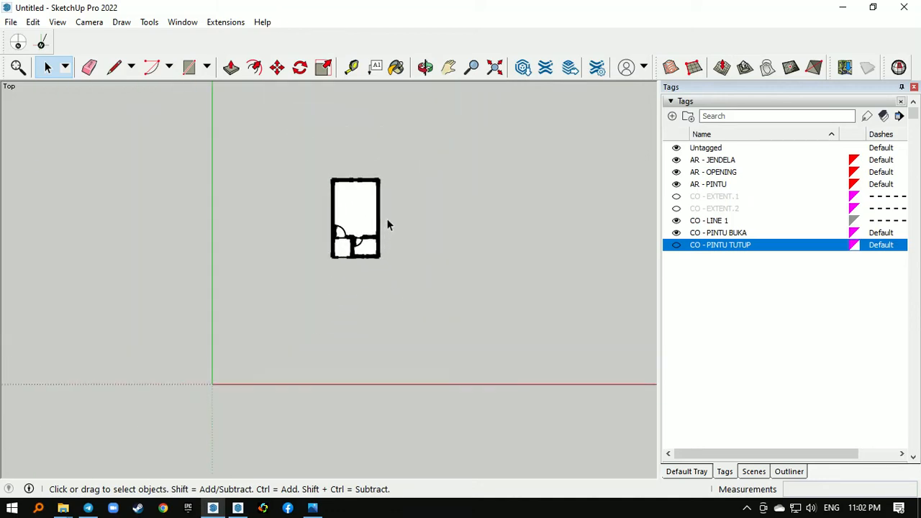
{"action": "scroll", "coordinate": [432, 172], "scroll_direction": "up", "scroll_amount": 2}
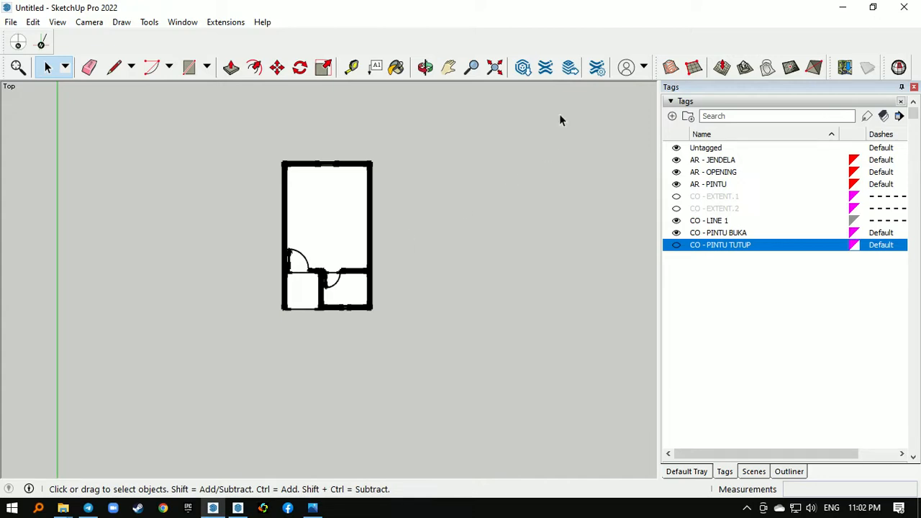
{"action": "left_click", "coordinate": [495, 68]}
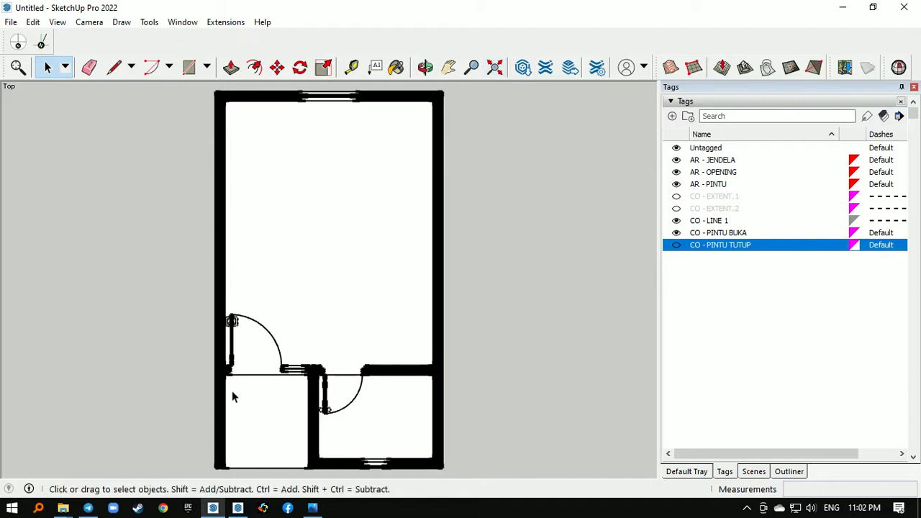
- Add a scene of the current top view, saving the style changes as a new style
{"action": "left_click", "coordinate": [231, 69]}
{"action": "key", "text": "space"}
{"action": "left_click", "coordinate": [57, 22]}
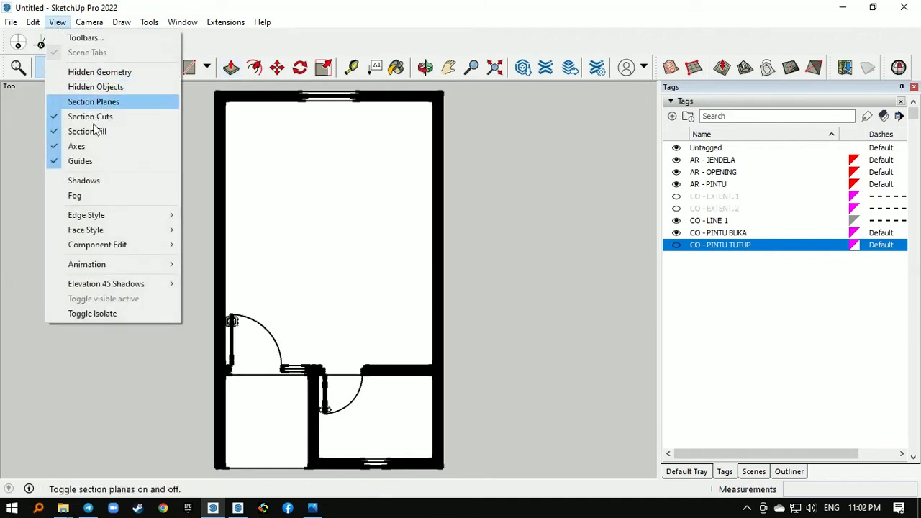
{"action": "mouse_move", "coordinate": [109, 269]}
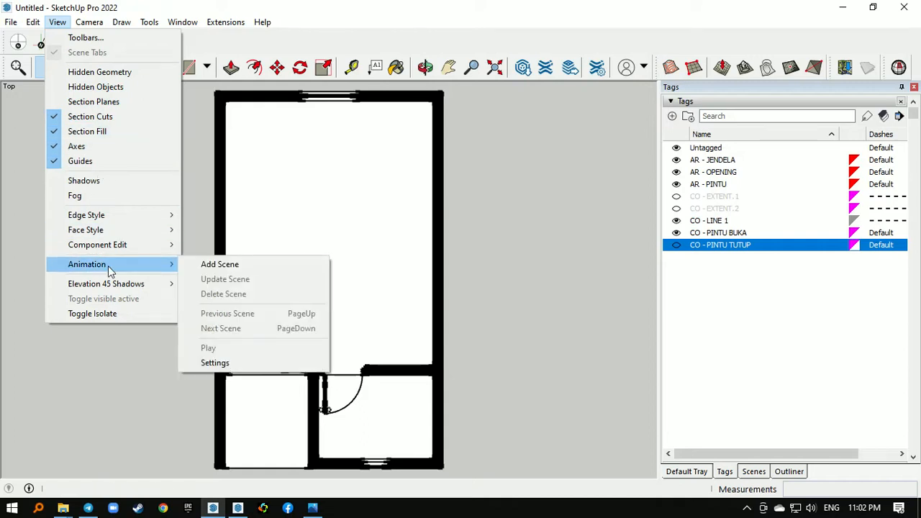
{"action": "left_click", "coordinate": [218, 266]}
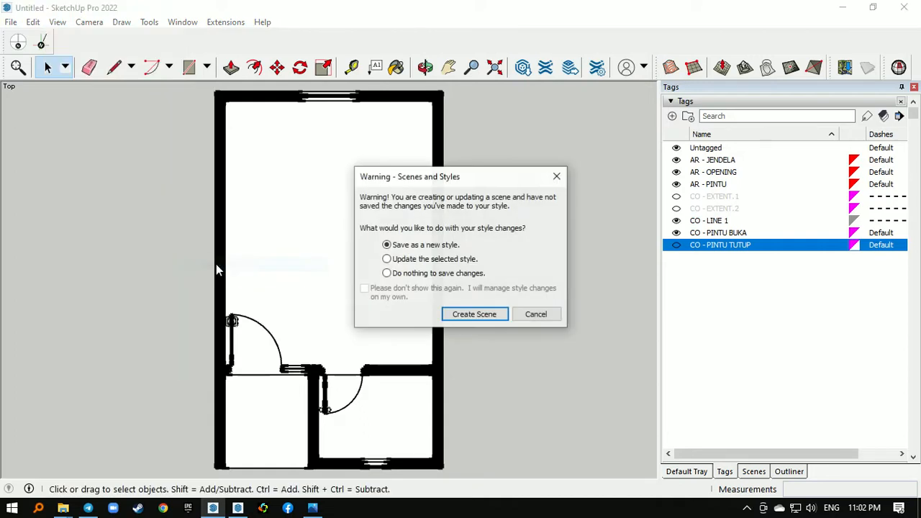
{"action": "left_click", "coordinate": [474, 314]}
- Rename the new scene to DENAH
{"action": "right_click", "coordinate": [28, 90]}
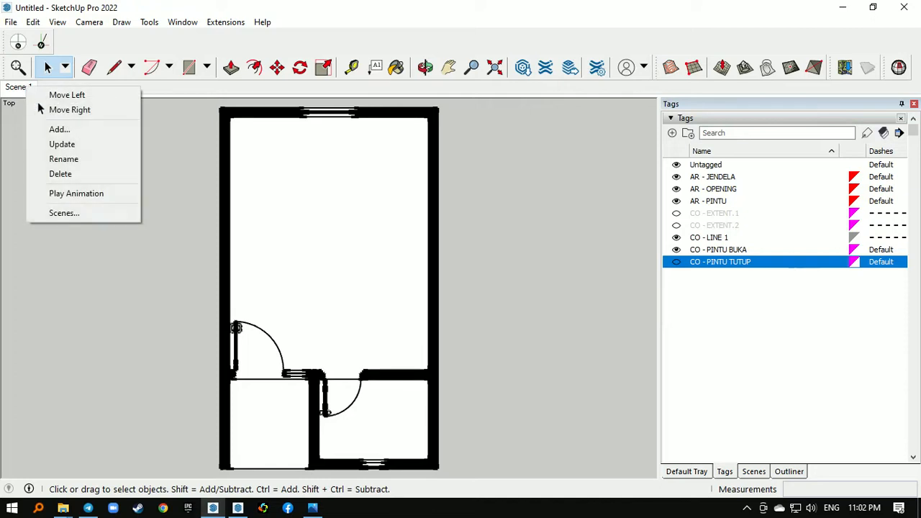
{"action": "left_click", "coordinate": [79, 160]}
{"action": "type", "text": "DENAH"}
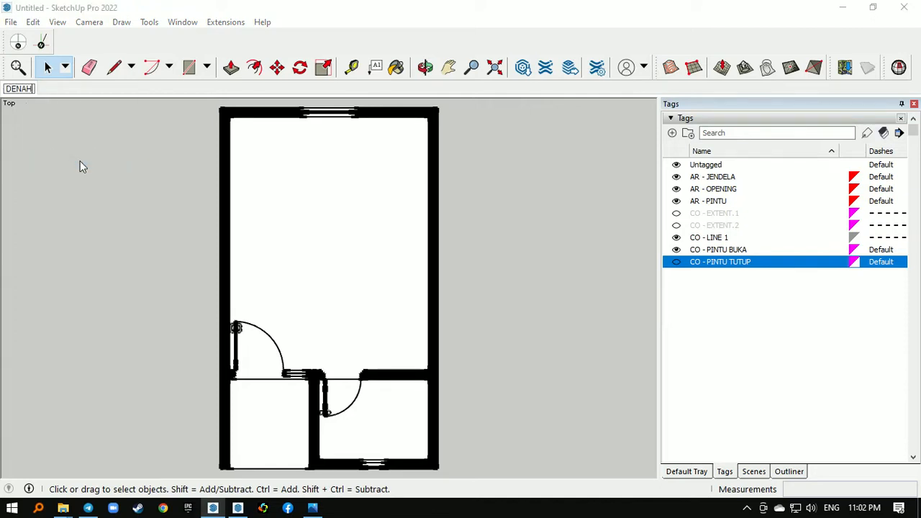
{"action": "key", "text": "Return"}
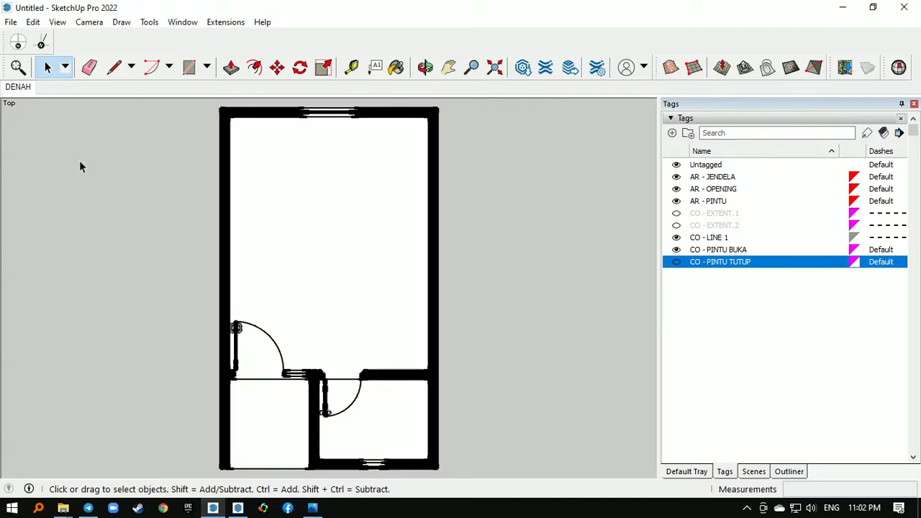
- Open the floor group for editing and paint the large room's floor with the Wood Floor Light material
{"action": "double_click", "coordinate": [325, 190]}
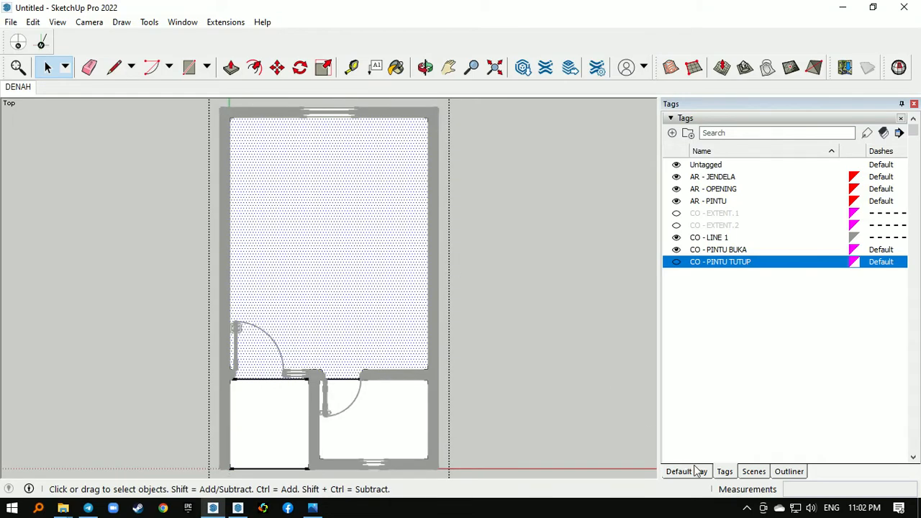
{"action": "key", "text": "b"}
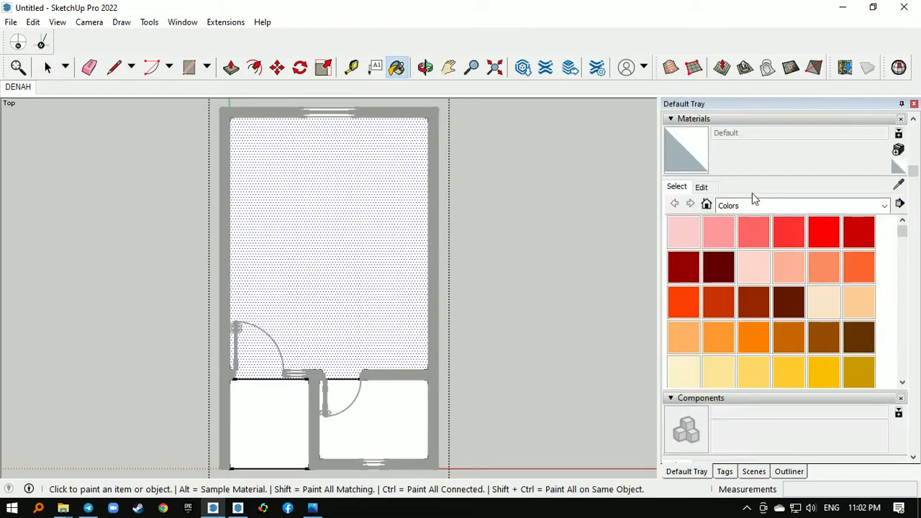
{"action": "left_click", "coordinate": [779, 207]}
{"action": "left_click", "coordinate": [760, 380]}
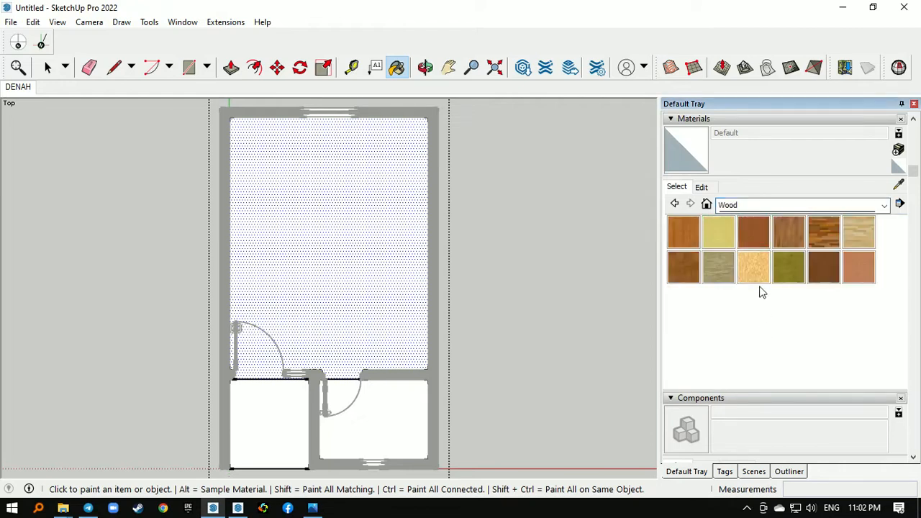
{"action": "left_click", "coordinate": [855, 232]}
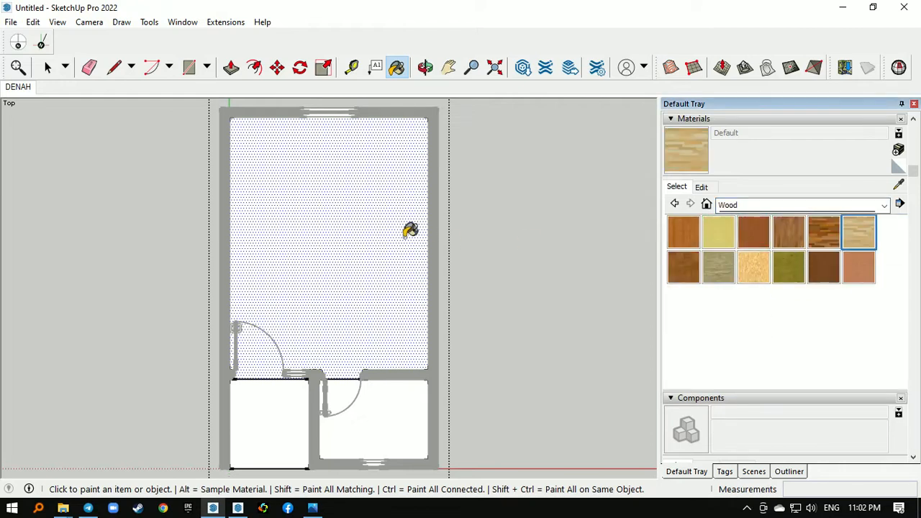
{"action": "left_click", "coordinate": [363, 229]}
{"action": "key", "text": "space"}
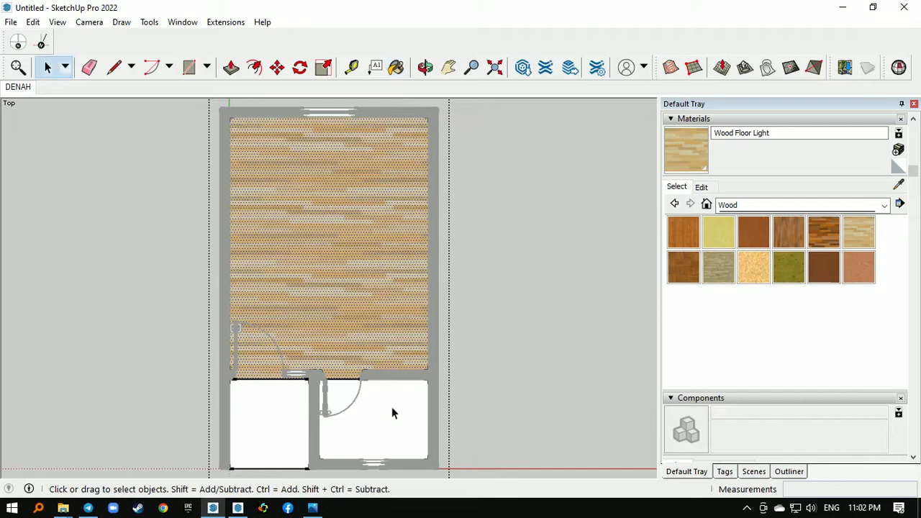
- Paint the floor of the small enclosed room with the Tile Grey material from the Tile collection
{"action": "left_click", "coordinate": [820, 206]}
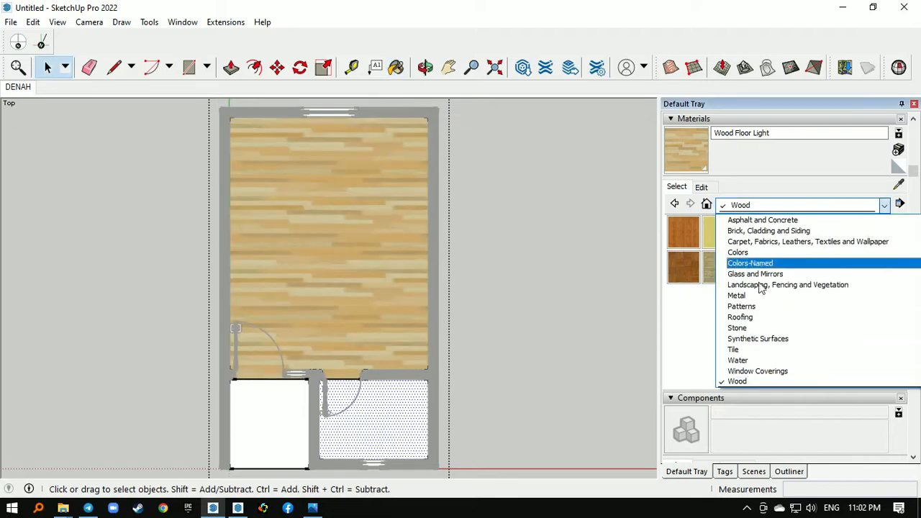
{"action": "left_click", "coordinate": [747, 346]}
{"action": "scroll", "coordinate": [788, 284], "scroll_direction": "down", "scroll_amount": 3}
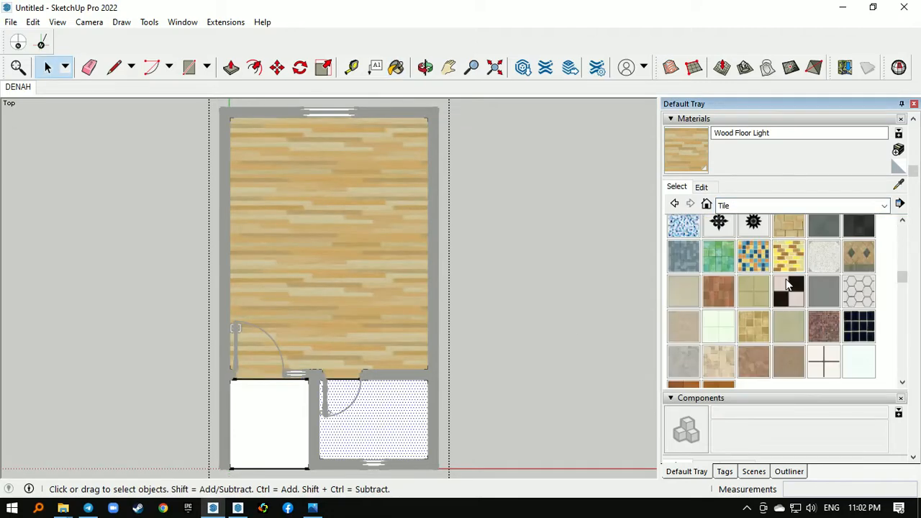
{"action": "left_click", "coordinate": [824, 288]}
{"action": "left_click", "coordinate": [377, 407]}
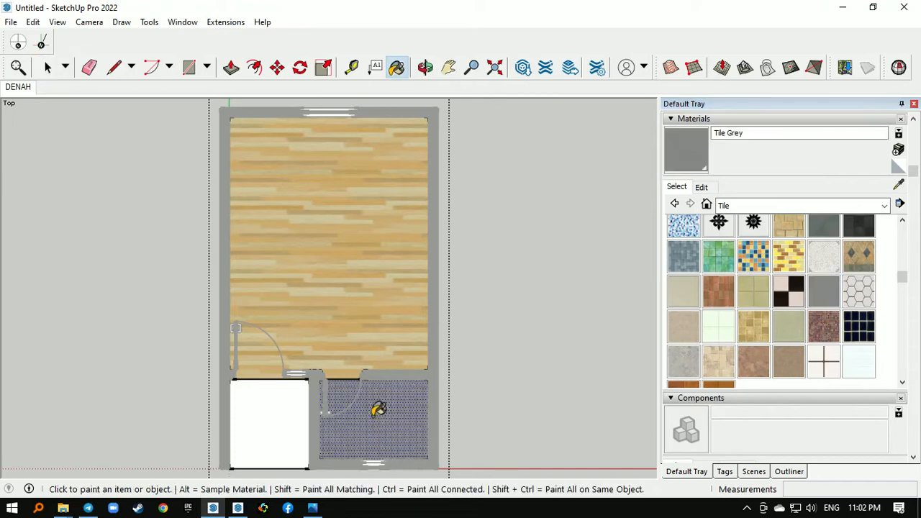
{"action": "key", "text": "space"}
{"action": "left_click", "coordinate": [473, 352]}
- Paint the open front area's floor with Polished Concrete New from Asphalt and Concrete, and leave the floor group
{"action": "double_click", "coordinate": [256, 415]}
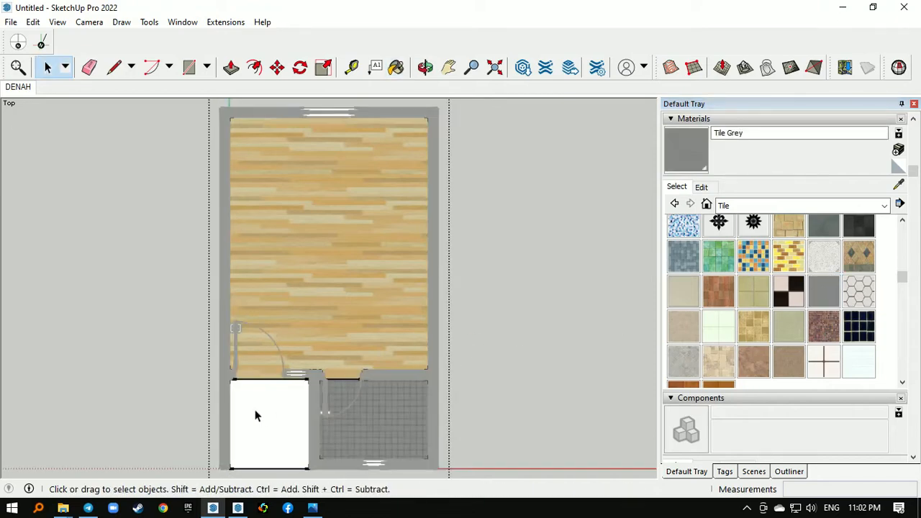
{"action": "left_click", "coordinate": [808, 205]}
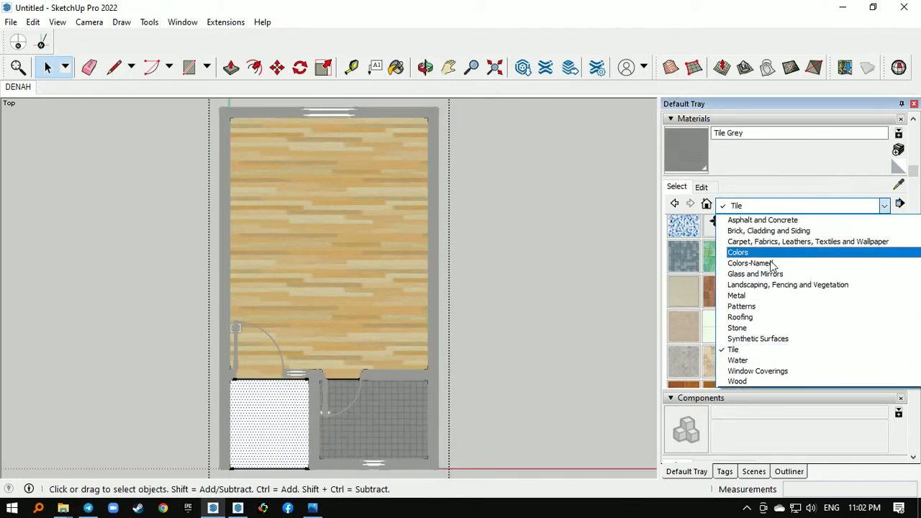
{"action": "left_click", "coordinate": [777, 241]}
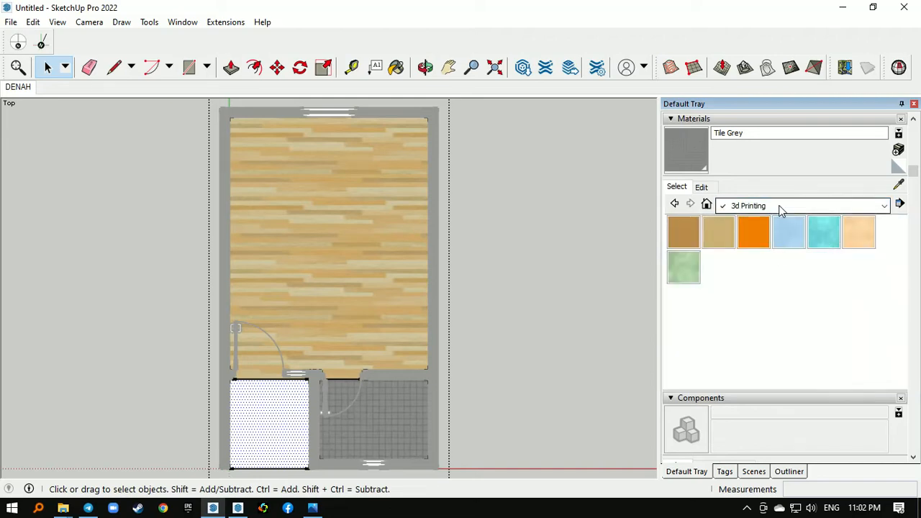
{"action": "left_click", "coordinate": [781, 206]}
{"action": "left_click", "coordinate": [774, 231]}
{"action": "left_click", "coordinate": [728, 264]}
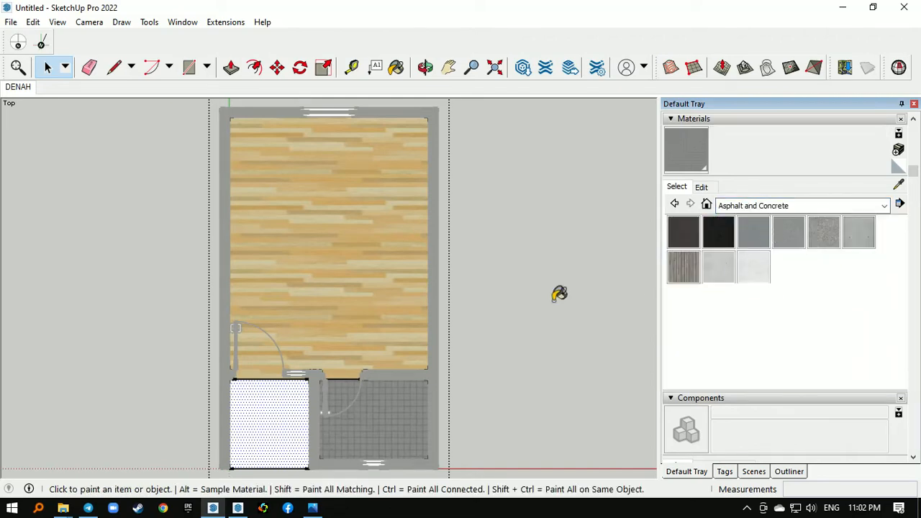
{"action": "left_click", "coordinate": [294, 397]}
{"action": "key", "text": "space"}
{"action": "left_click", "coordinate": [488, 260]}
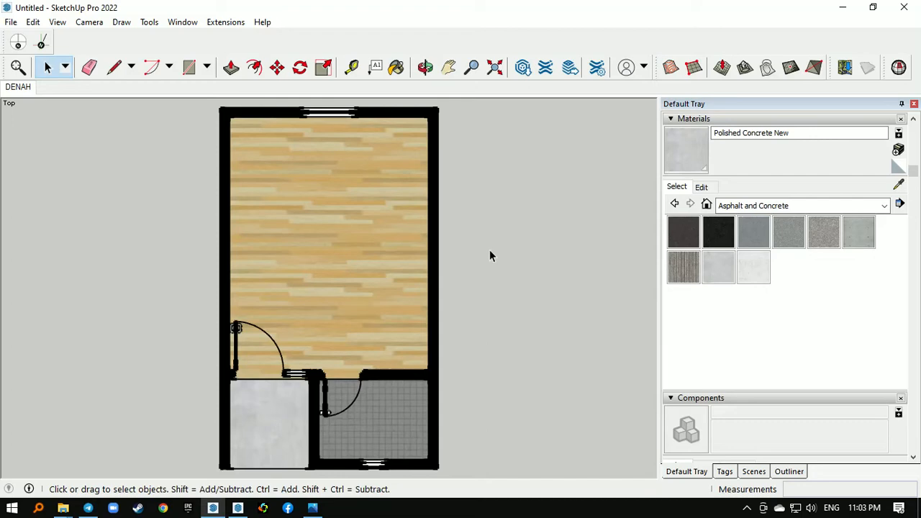
- Update the current style with a red section fill color and restore the DENAH scene
{"action": "scroll", "coordinate": [253, 210], "scroll_direction": "down", "scroll_amount": 4}
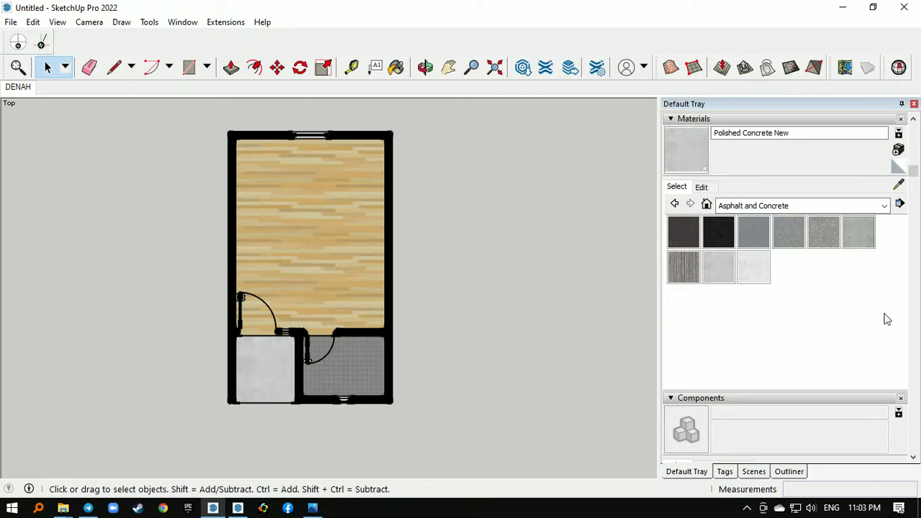
{"action": "scroll", "coordinate": [887, 319], "scroll_direction": "down", "scroll_amount": 3}
{"action": "scroll", "coordinate": [906, 273], "scroll_direction": "down", "scroll_amount": 3}
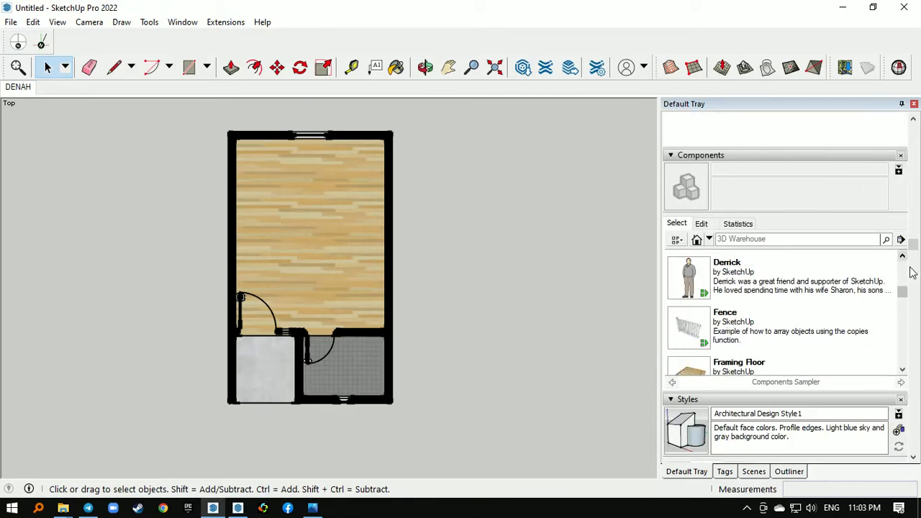
{"action": "scroll", "coordinate": [911, 272], "scroll_direction": "down", "scroll_amount": 5}
{"action": "scroll", "coordinate": [910, 271], "scroll_direction": "up", "scroll_amount": 2}
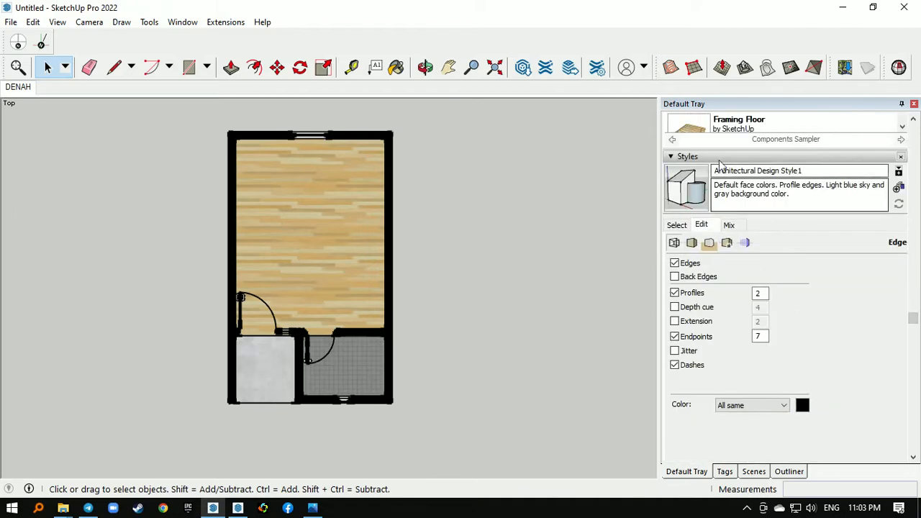
{"action": "left_click", "coordinate": [745, 243]}
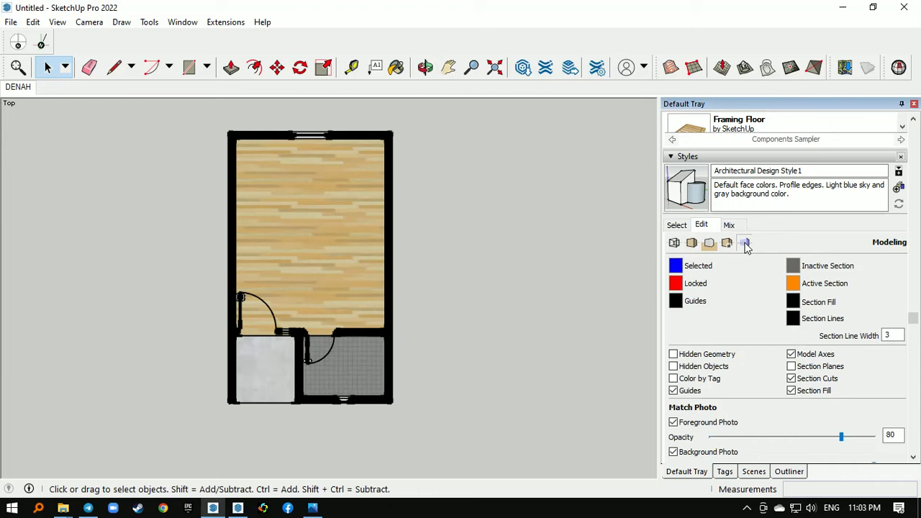
{"action": "left_click", "coordinate": [792, 303]}
{"action": "left_click_drag", "start_coordinate": [451, 241], "coordinate": [512, 239]}
{"action": "left_click", "coordinate": [475, 299]}
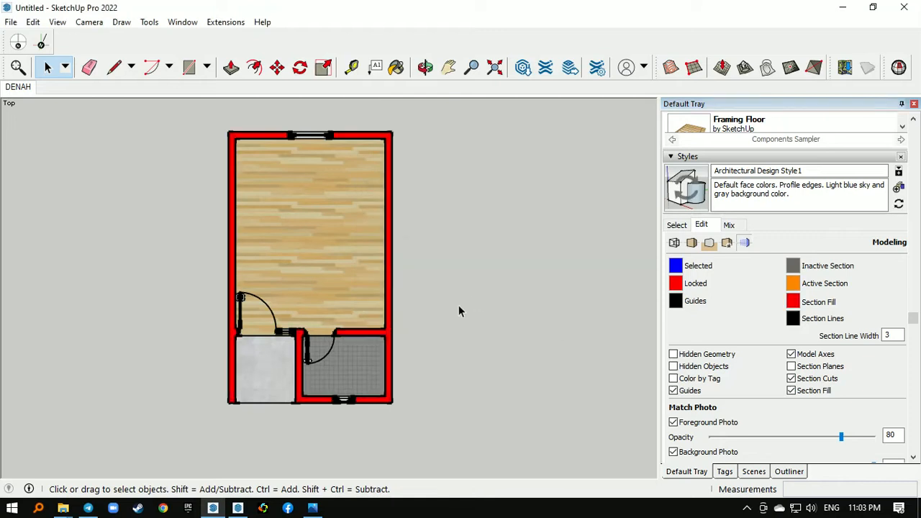
{"action": "left_click", "coordinate": [689, 201]}
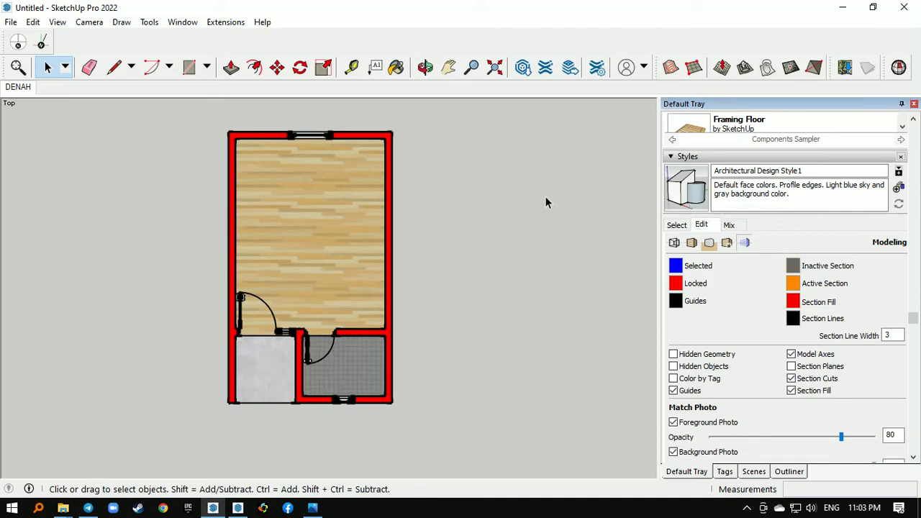
{"action": "left_click", "coordinate": [27, 87]}
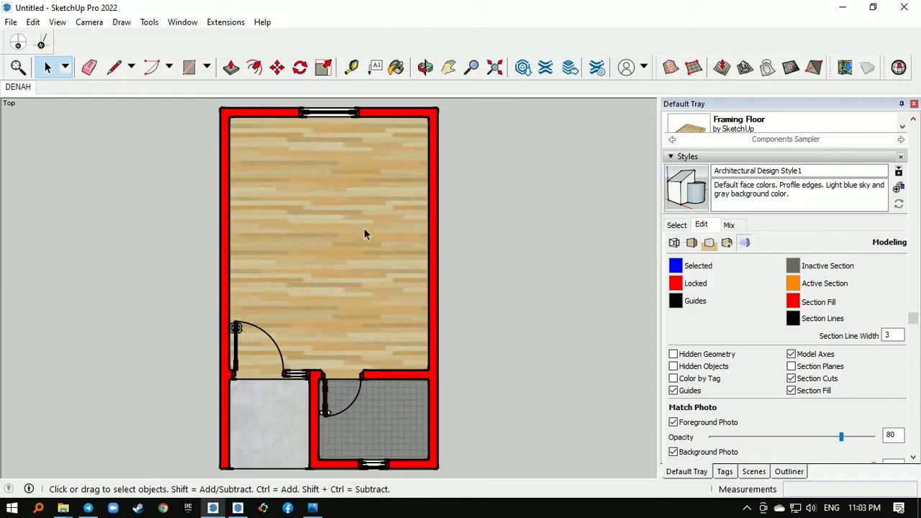
- Start saving the model under a new name, with the Desktop as the destination folder
{"action": "left_click", "coordinate": [10, 22]}
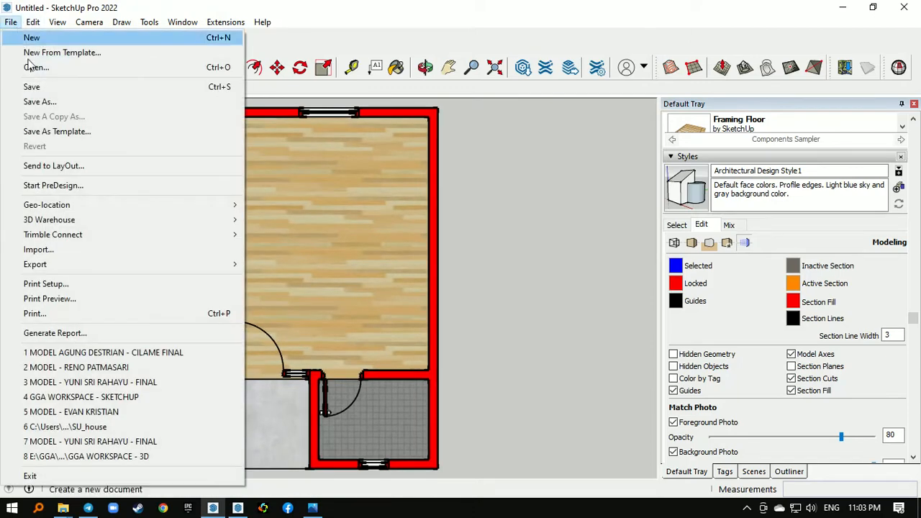
{"action": "left_click", "coordinate": [47, 103]}
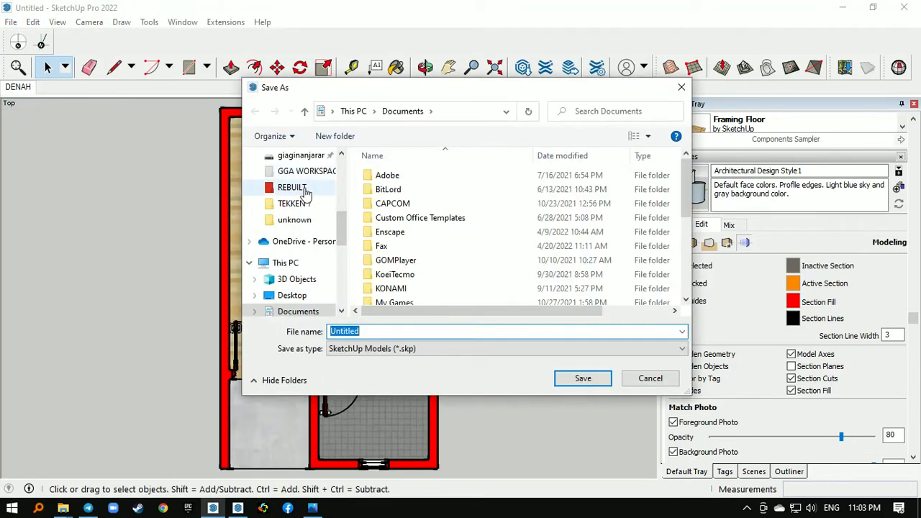
{"action": "left_click", "coordinate": [291, 295]}
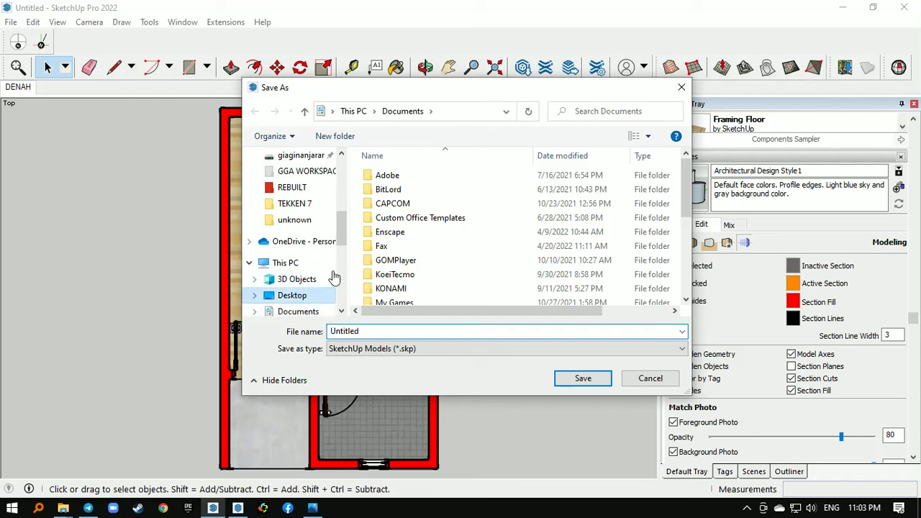
- Look through the existing folders and model files on the Desktop
{"action": "scroll", "coordinate": [440, 215], "scroll_direction": "down", "scroll_amount": 5}
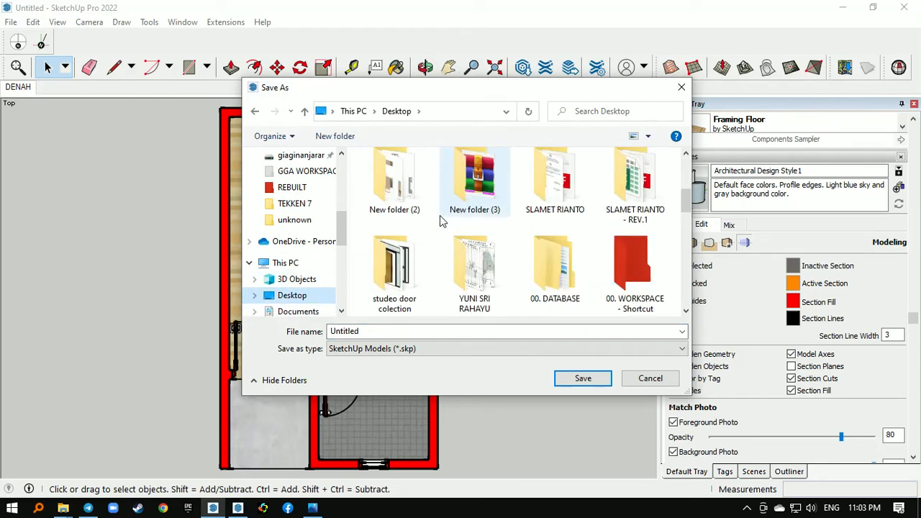
{"action": "scroll", "coordinate": [461, 194], "scroll_direction": "down", "scroll_amount": 3}
{"action": "left_click", "coordinate": [461, 194]}
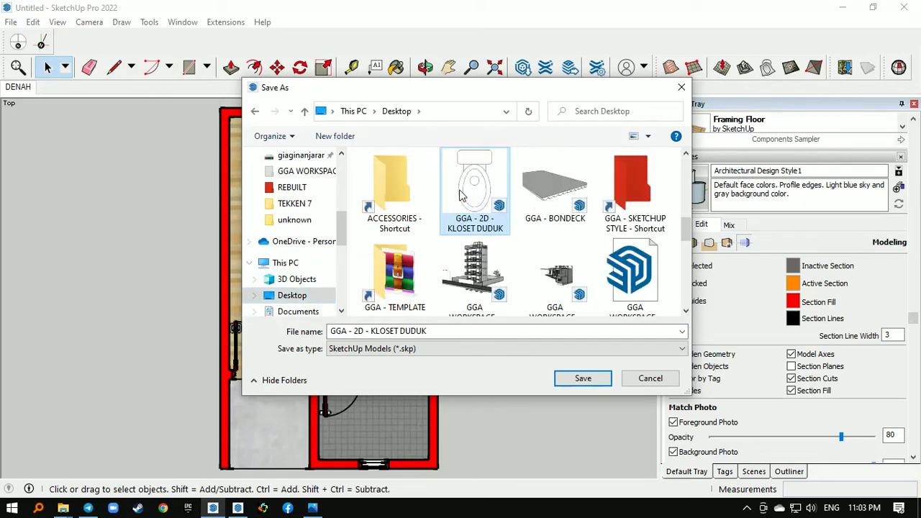
{"action": "left_click", "coordinate": [554, 187]}
{"action": "scroll", "coordinate": [619, 201], "scroll_direction": "down", "scroll_amount": 1}
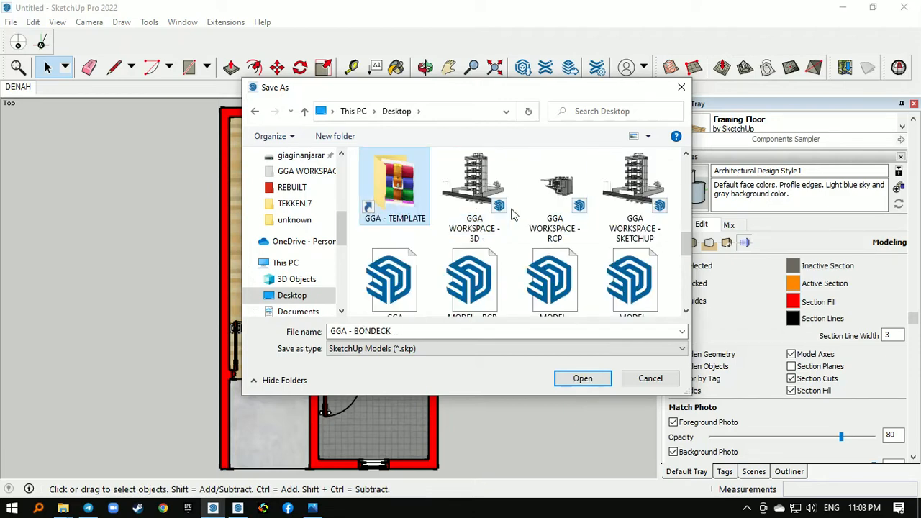
{"action": "left_click", "coordinate": [507, 210]}
{"action": "key", "text": "Right"}
{"action": "scroll", "coordinate": [512, 214], "scroll_direction": "down", "scroll_amount": 4}
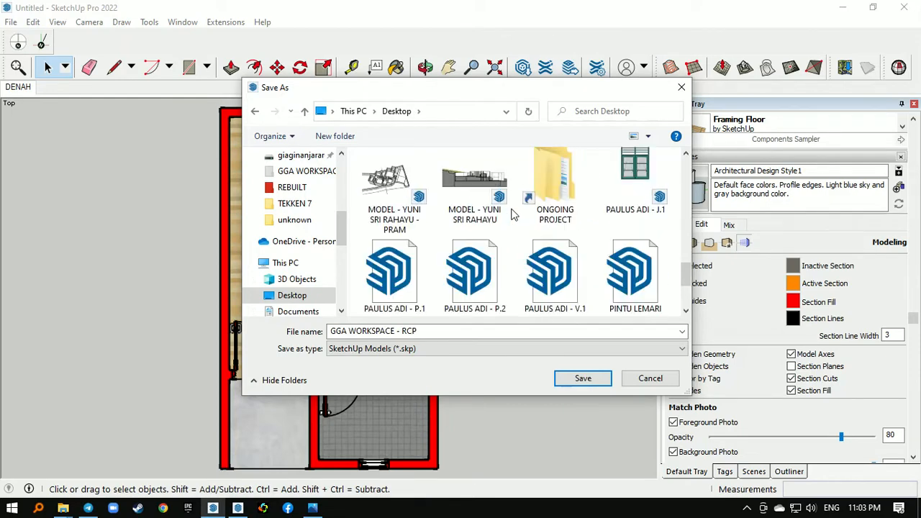
{"action": "scroll", "coordinate": [511, 215], "scroll_direction": "up", "scroll_amount": 4}
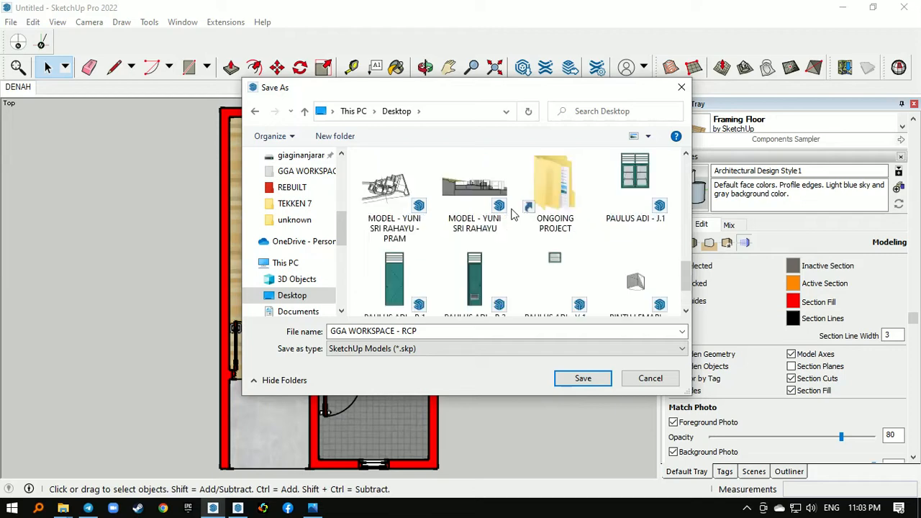
{"action": "scroll", "coordinate": [512, 215], "scroll_direction": "down", "scroll_amount": 3}
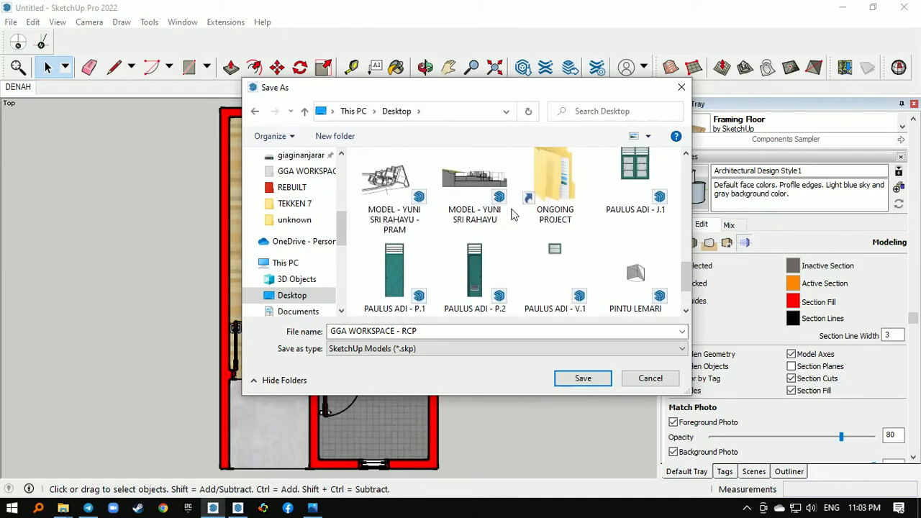
{"action": "scroll", "coordinate": [513, 214], "scroll_direction": "down", "scroll_amount": 2}
- Save the model on the Desktop as TUTORIAL 1 and close SketchUp
{"action": "left_click", "coordinate": [427, 330]}
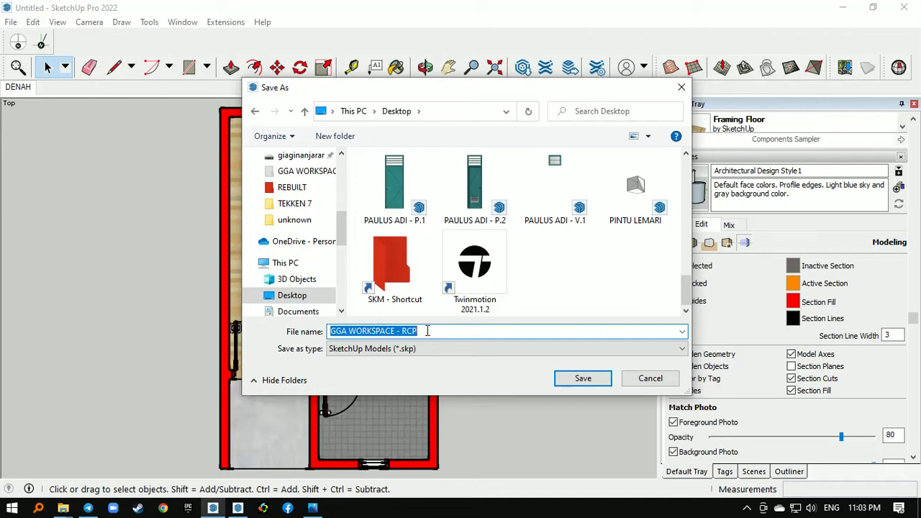
{"action": "type", "text": "TUTORIAL 1"}
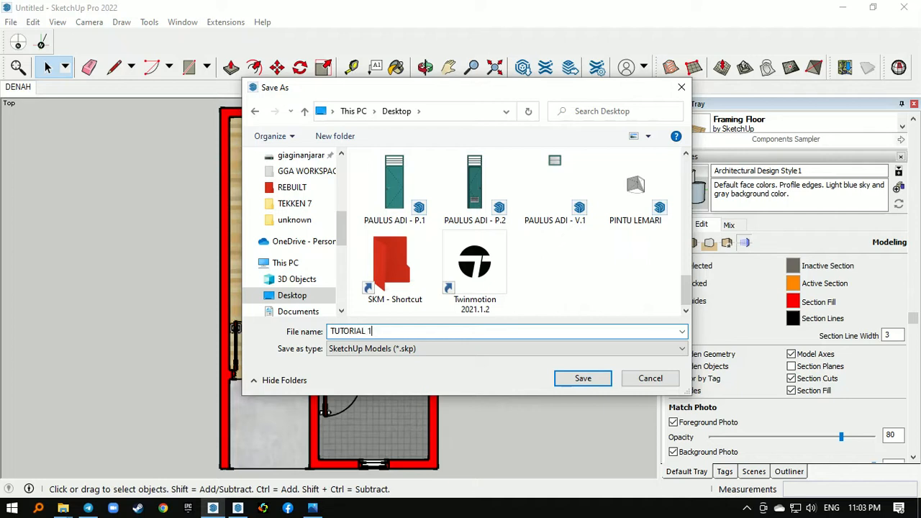
{"action": "key", "text": "Return"}
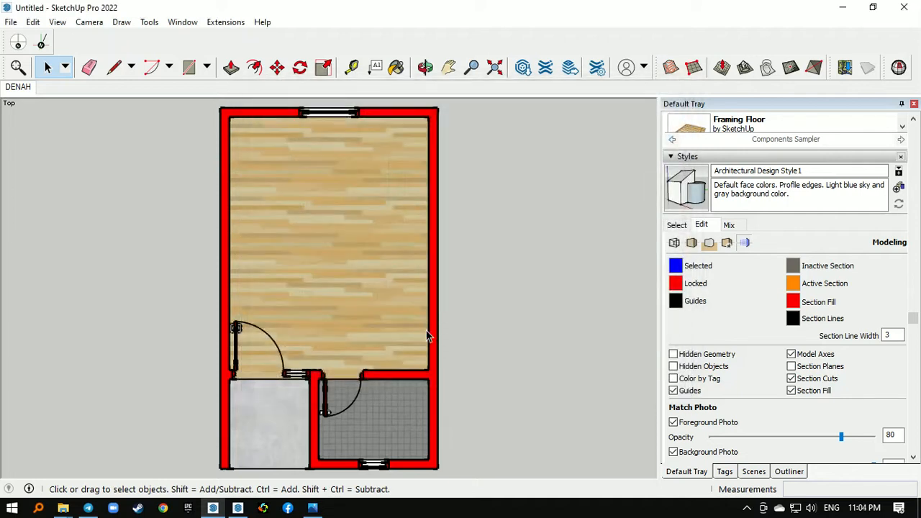
{"action": "left_click", "coordinate": [911, 10]}
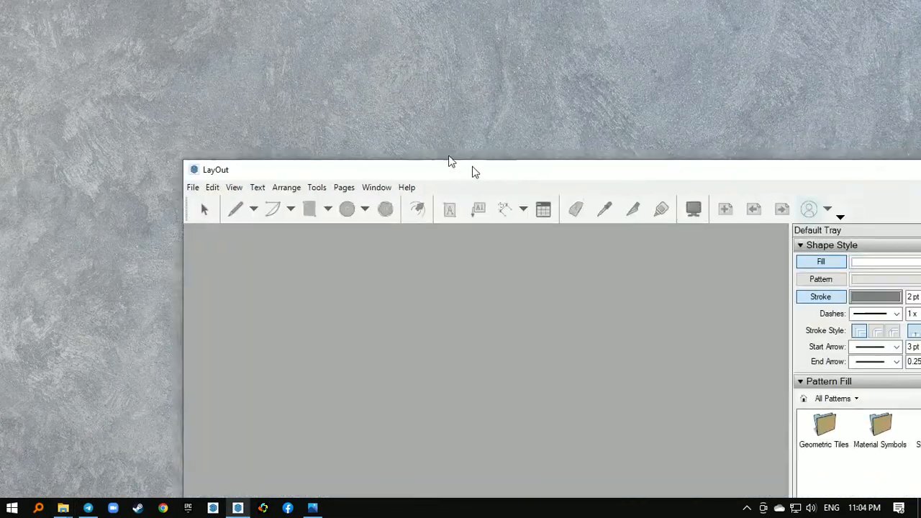
- Switch to LayOut and create a new document from the A3 Landscape graph paper template
{"action": "left_click_drag", "start_coordinate": [448, 160], "coordinate": [338, 7]}
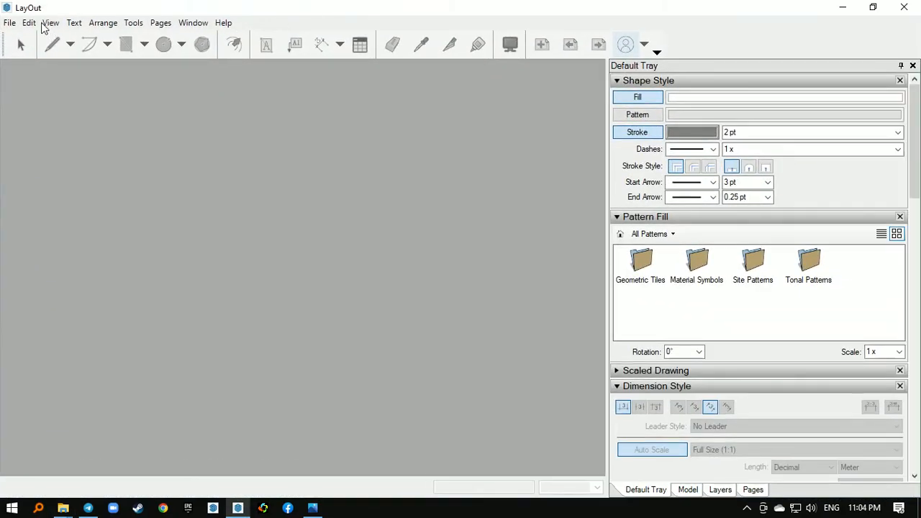
{"action": "left_click", "coordinate": [10, 23]}
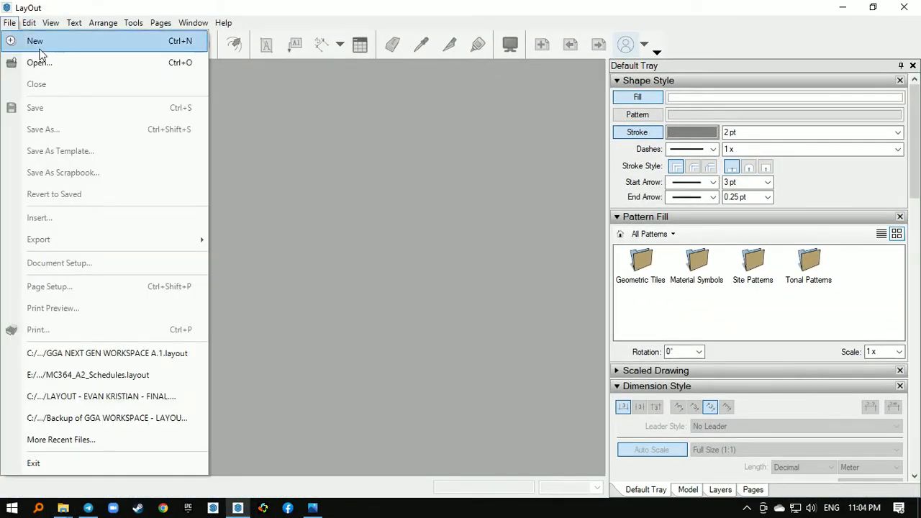
{"action": "left_click", "coordinate": [40, 47]}
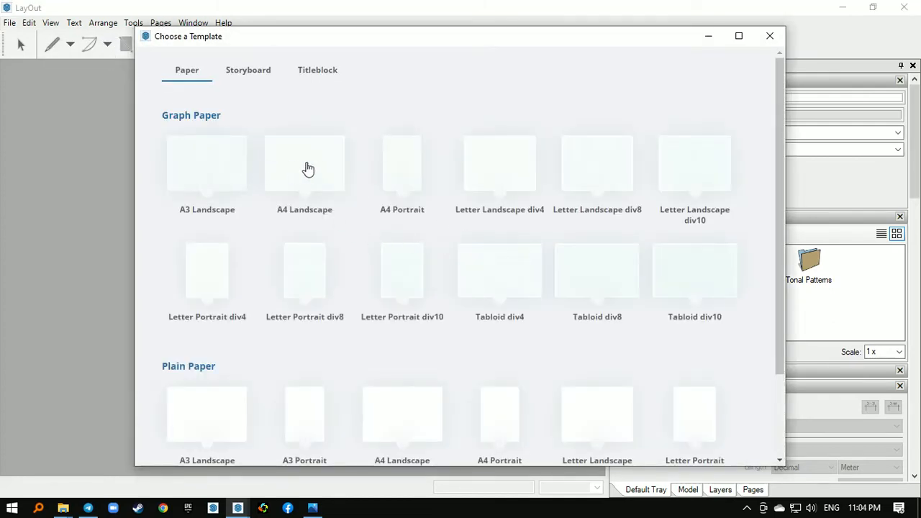
{"action": "double_click", "coordinate": [226, 173]}
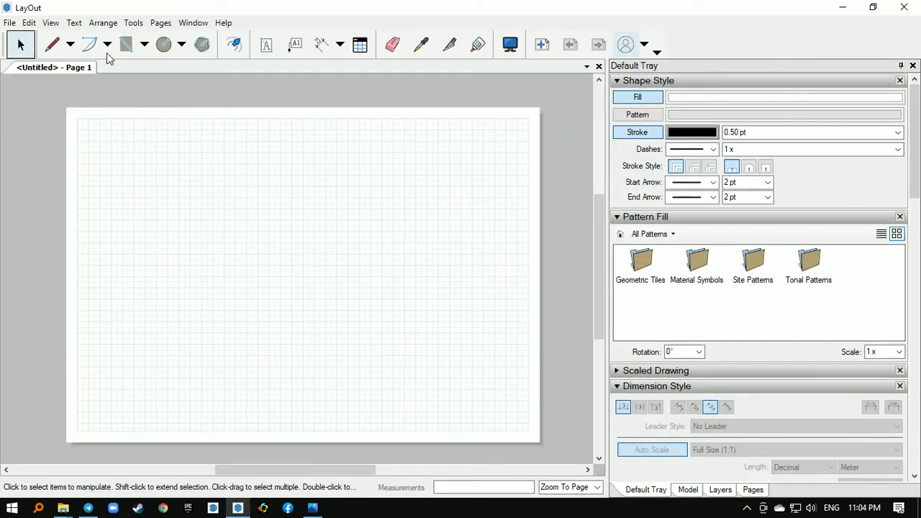
- Insert the TUTORIAL 1 model from the Desktop onto the page
{"action": "left_click", "coordinate": [10, 23]}
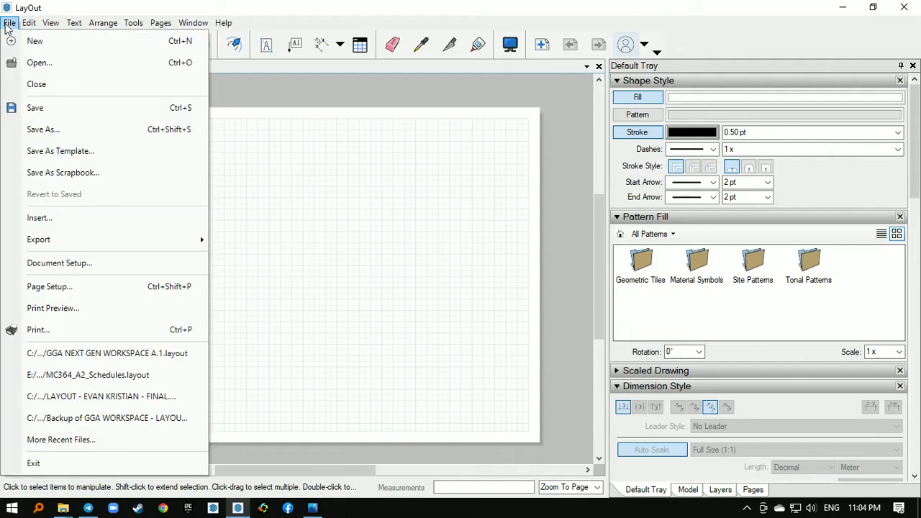
{"action": "left_click", "coordinate": [72, 220]}
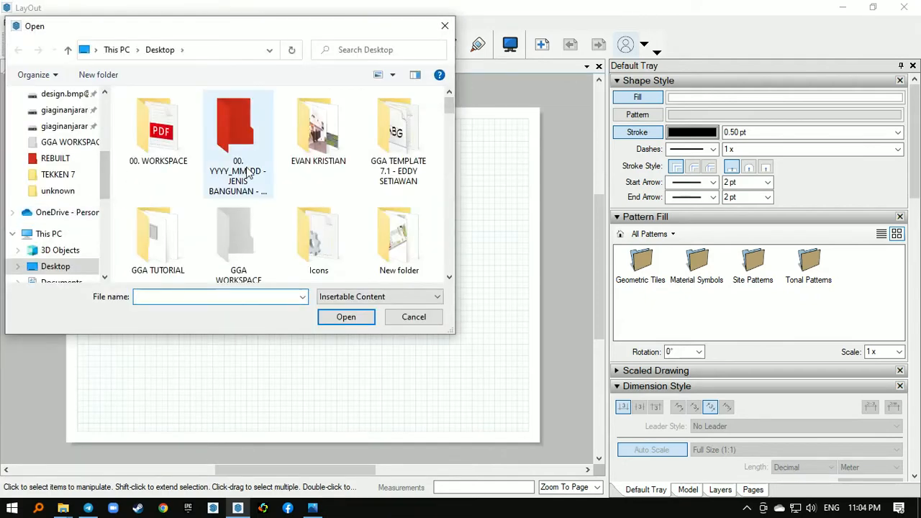
{"action": "left_click", "coordinate": [249, 149]}
{"action": "key", "text": "t"}
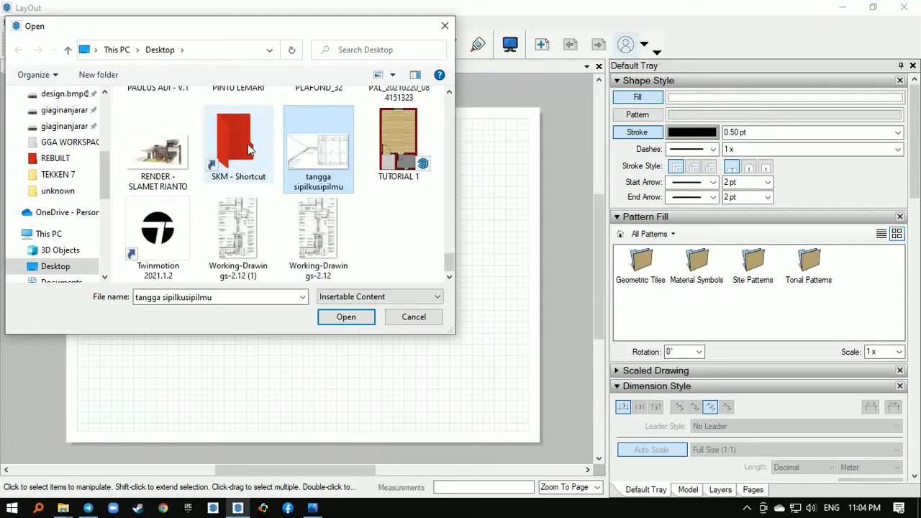
{"action": "double_click", "coordinate": [404, 157]}
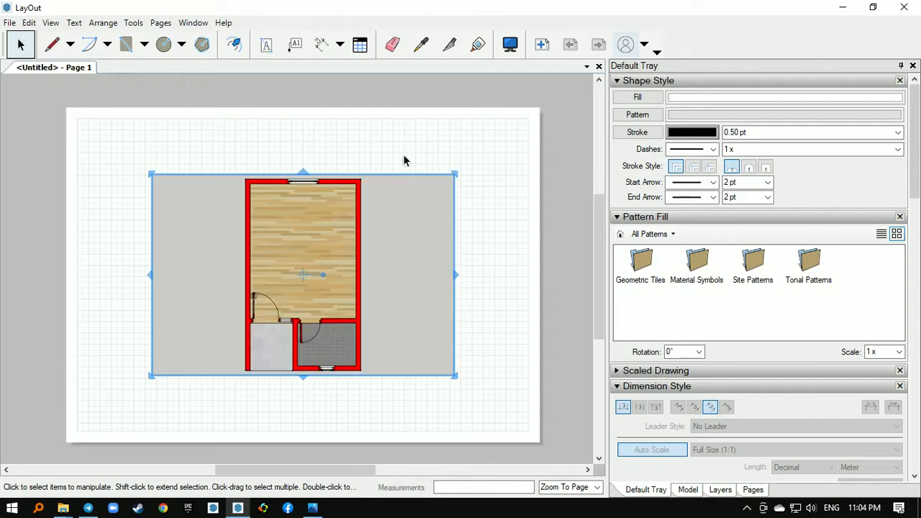
- Open the inserted floor plan's source model in SketchUp from its LayOut viewport
{"action": "scroll", "coordinate": [305, 176], "scroll_direction": "down", "scroll_amount": 1}
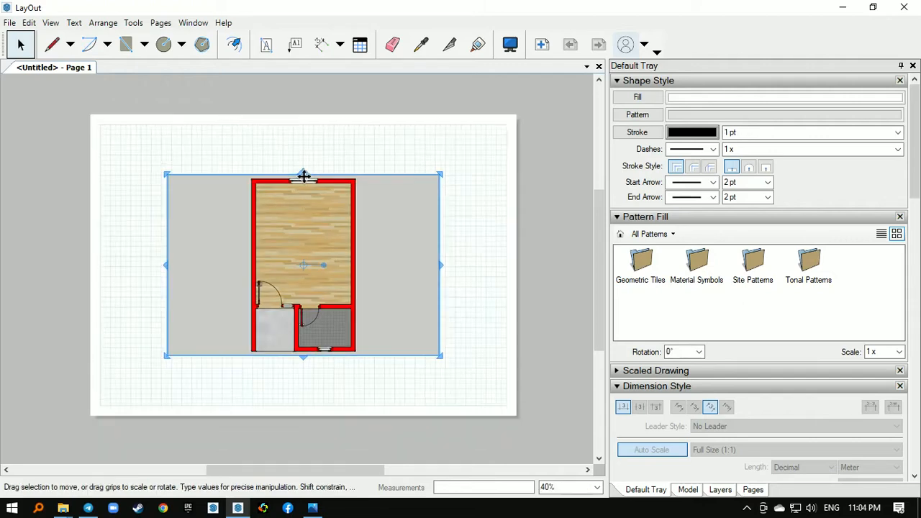
{"action": "scroll", "coordinate": [323, 245], "scroll_direction": "up", "scroll_amount": 1}
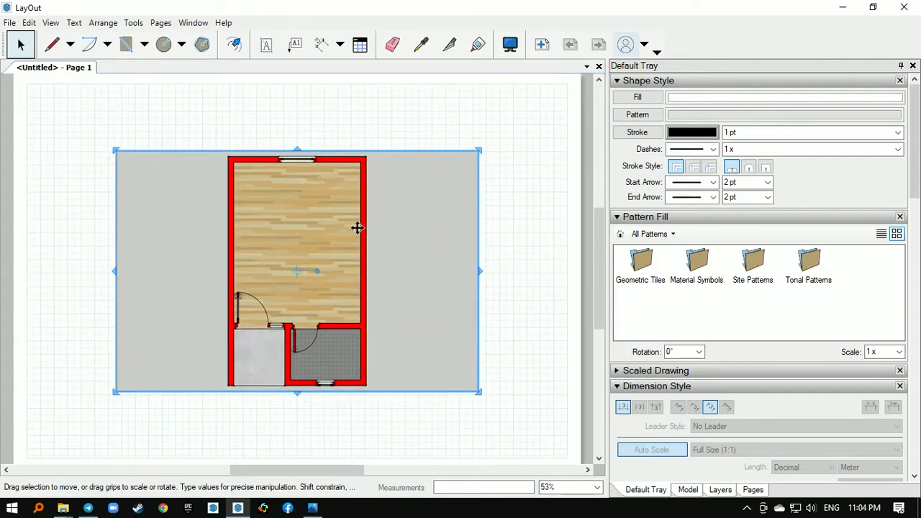
{"action": "right_click", "coordinate": [294, 230]}
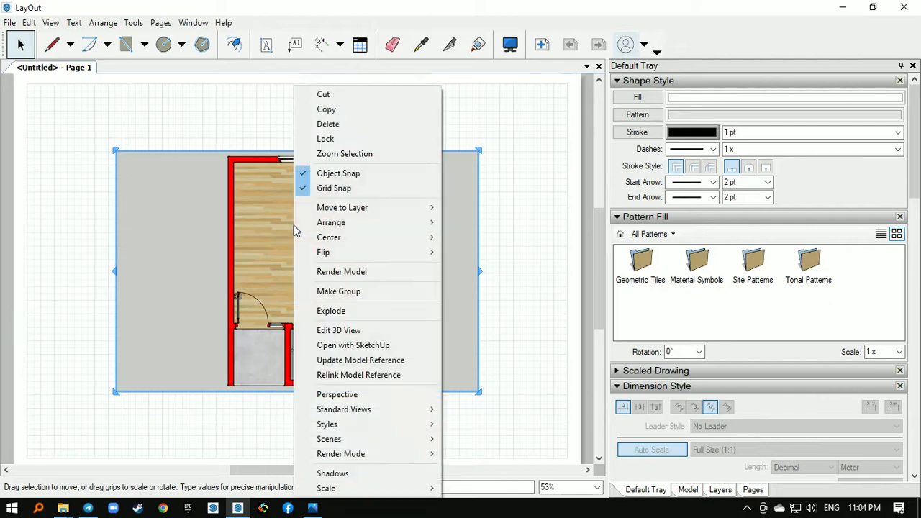
{"action": "left_click", "coordinate": [373, 346]}
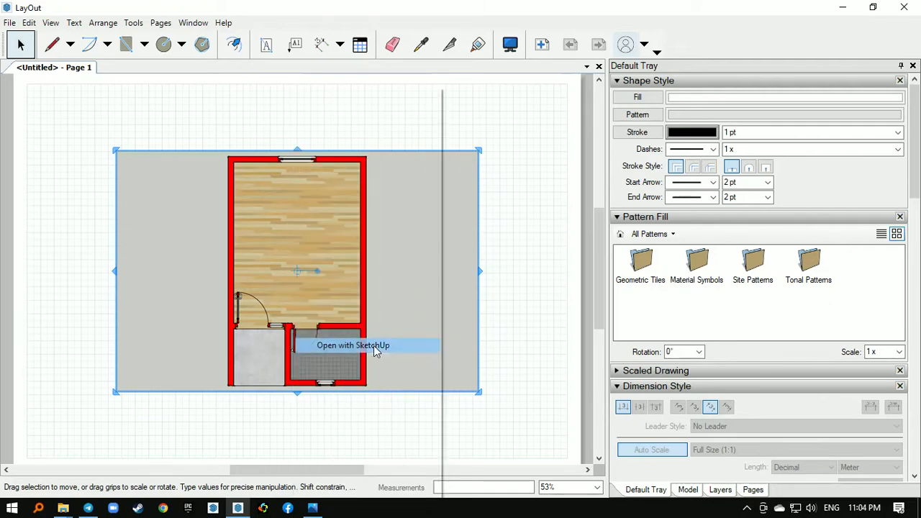
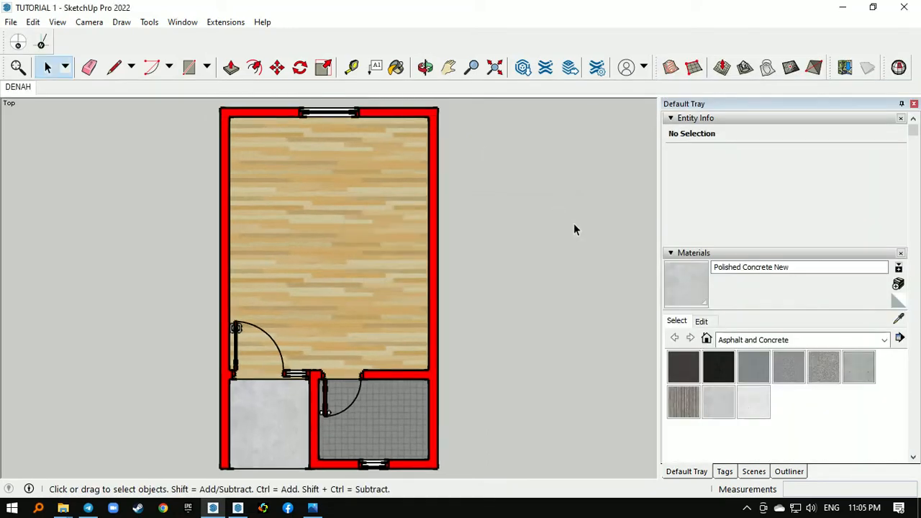
- Turn off the sky in the background settings of the model's current style
{"action": "scroll", "coordinate": [914, 209], "scroll_direction": "down", "scroll_amount": 2}
{"action": "scroll", "coordinate": [915, 208], "scroll_direction": "down", "scroll_amount": 6}
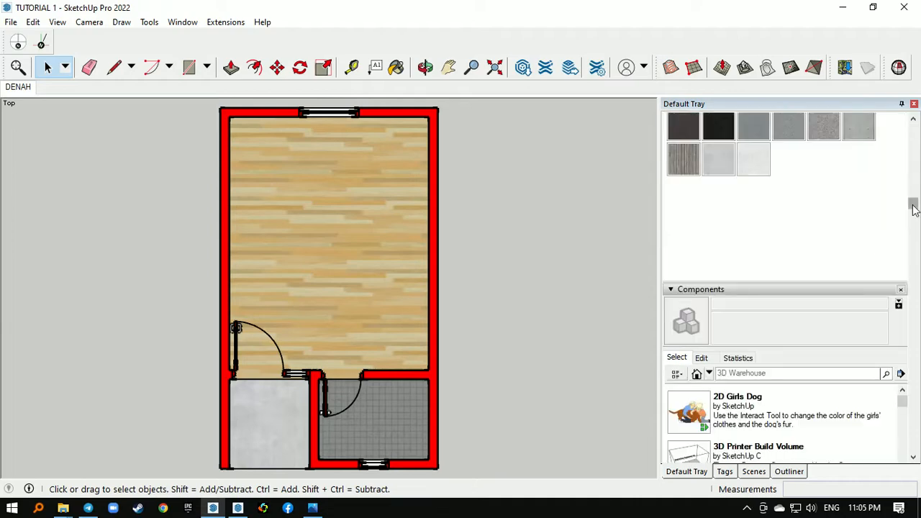
{"action": "scroll", "coordinate": [915, 209], "scroll_direction": "down", "scroll_amount": 4}
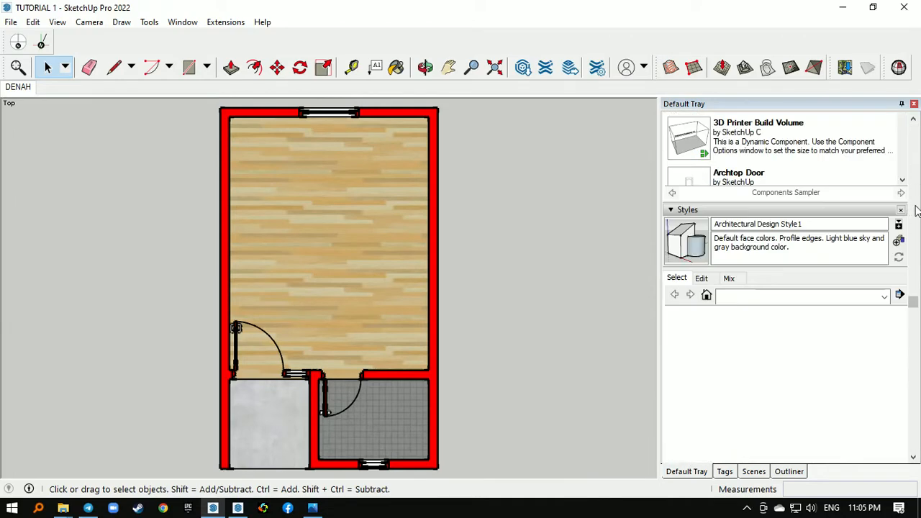
{"action": "left_click", "coordinate": [702, 279]}
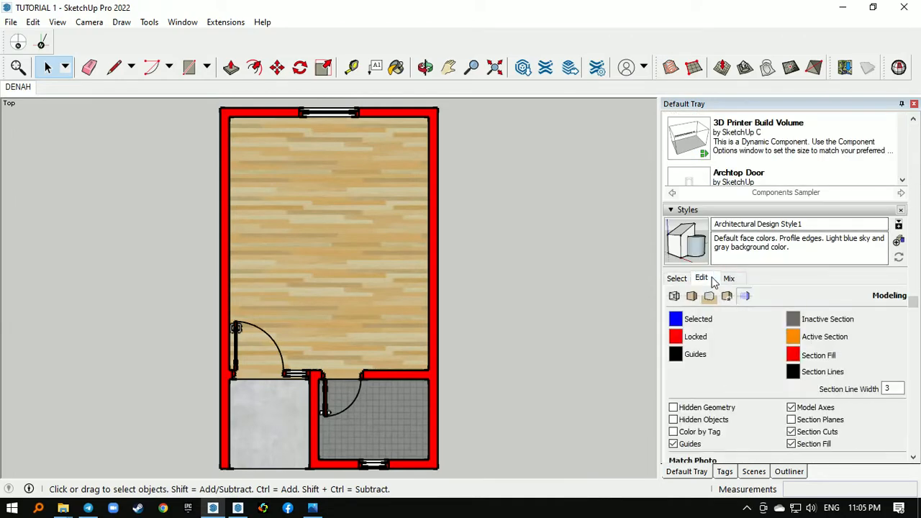
{"action": "left_click", "coordinate": [674, 295]}
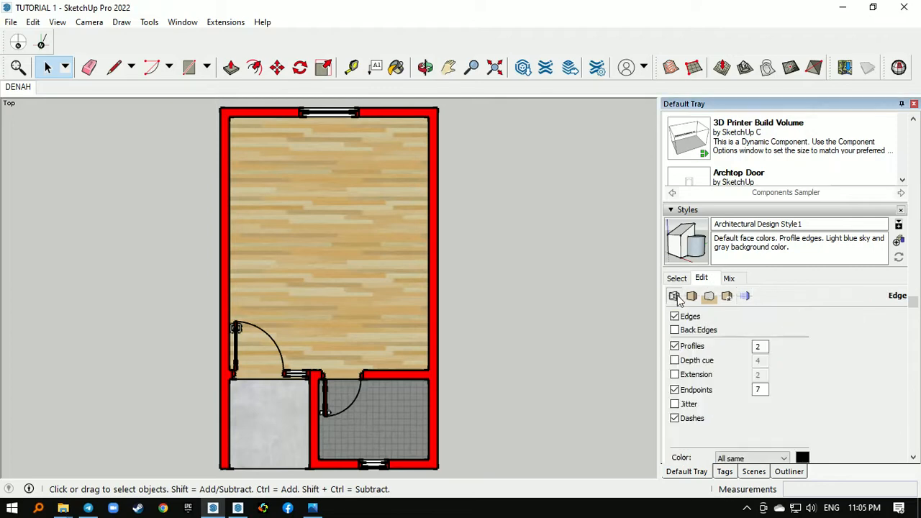
{"action": "left_click", "coordinate": [692, 297]}
{"action": "left_click", "coordinate": [708, 296]}
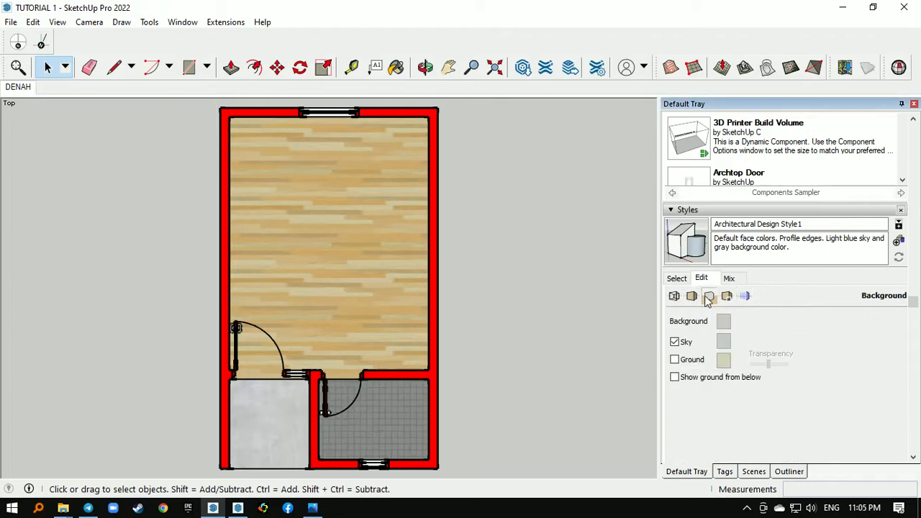
{"action": "left_click", "coordinate": [675, 342]}
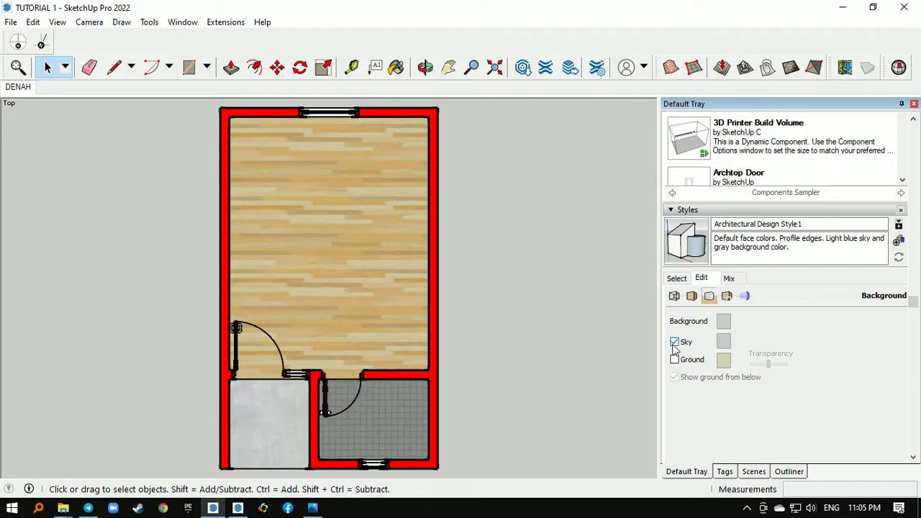
- Set the style's background color to white with RGB values 255, 255, 255
{"action": "left_click", "coordinate": [725, 327]}
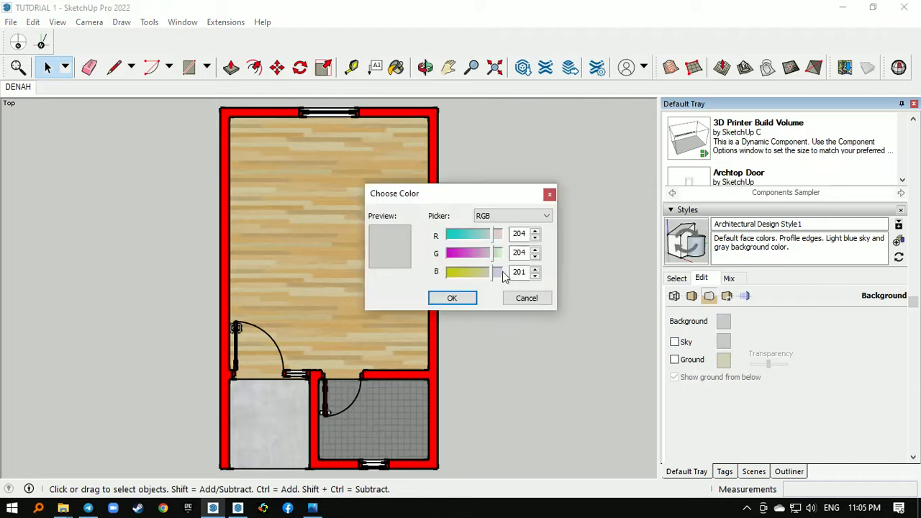
{"action": "left_click", "coordinate": [511, 218]}
{"action": "left_click", "coordinate": [504, 229]}
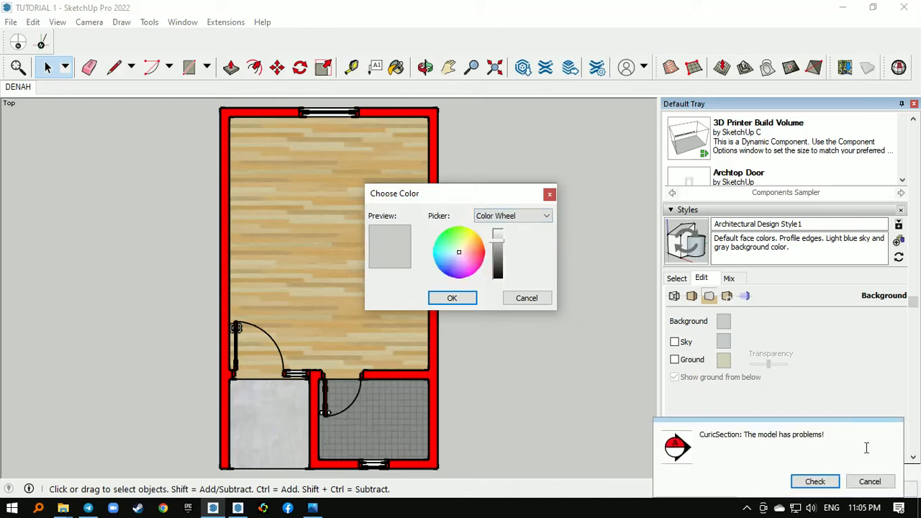
{"action": "left_click", "coordinate": [870, 481]}
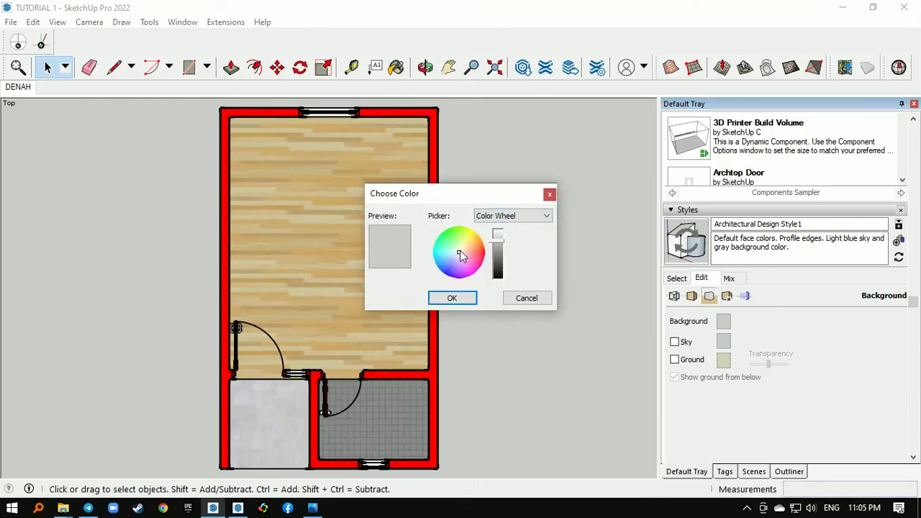
{"action": "left_click", "coordinate": [526, 217]}
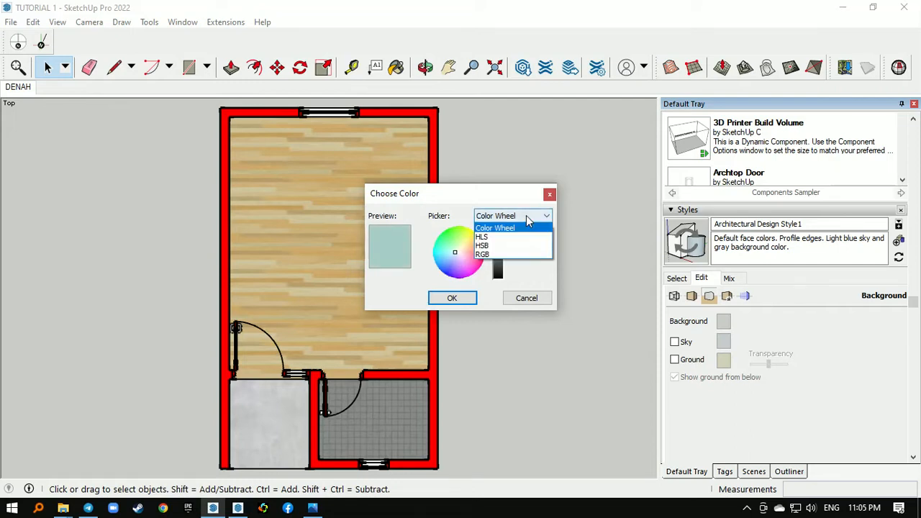
{"action": "left_click", "coordinate": [484, 254]}
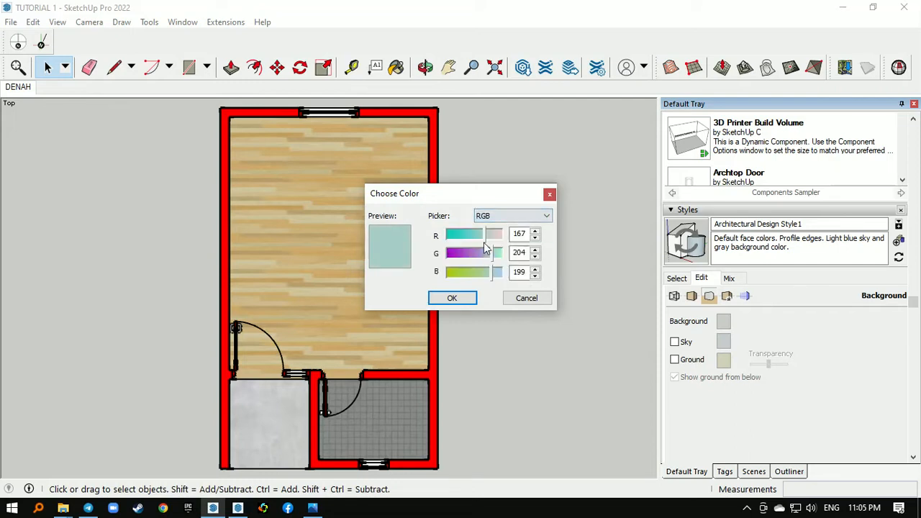
{"action": "left_click_drag", "start_coordinate": [483, 233], "coordinate": [502, 272]}
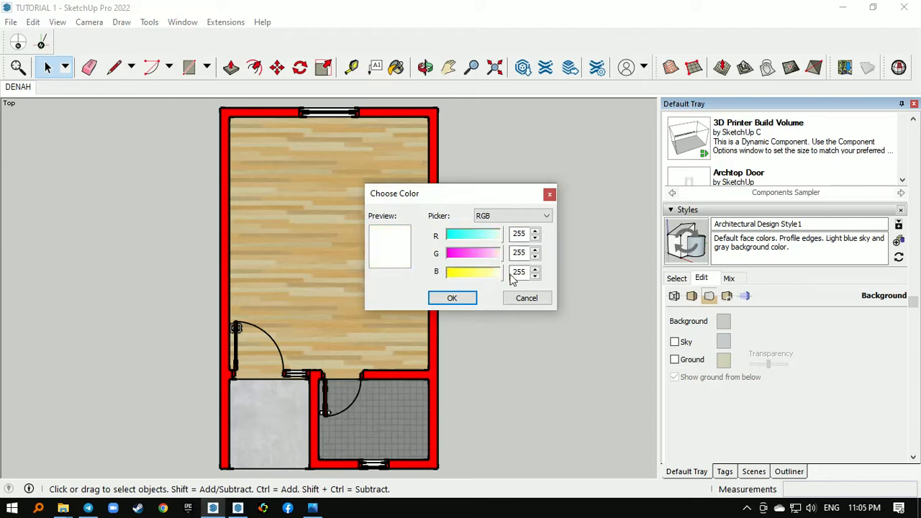
{"action": "left_click", "coordinate": [461, 299]}
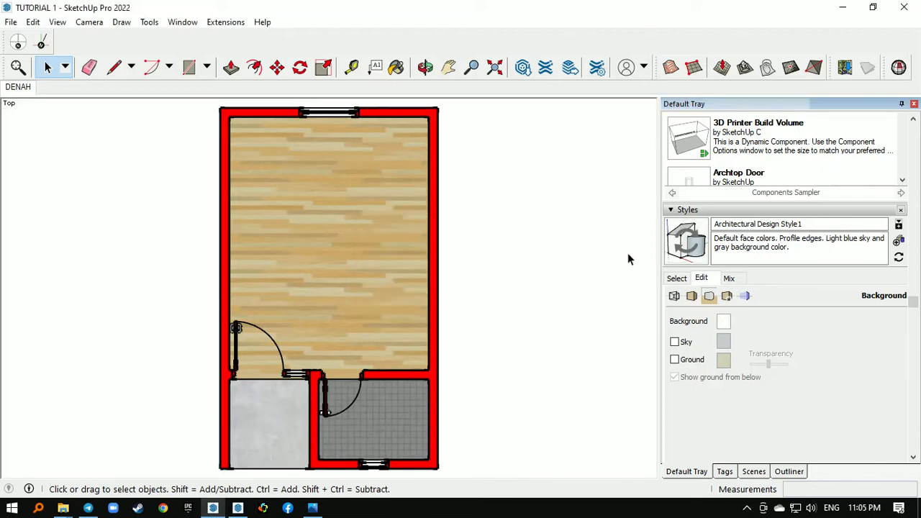
- Update the style with the background changes and save the model
{"action": "left_click", "coordinate": [689, 251]}
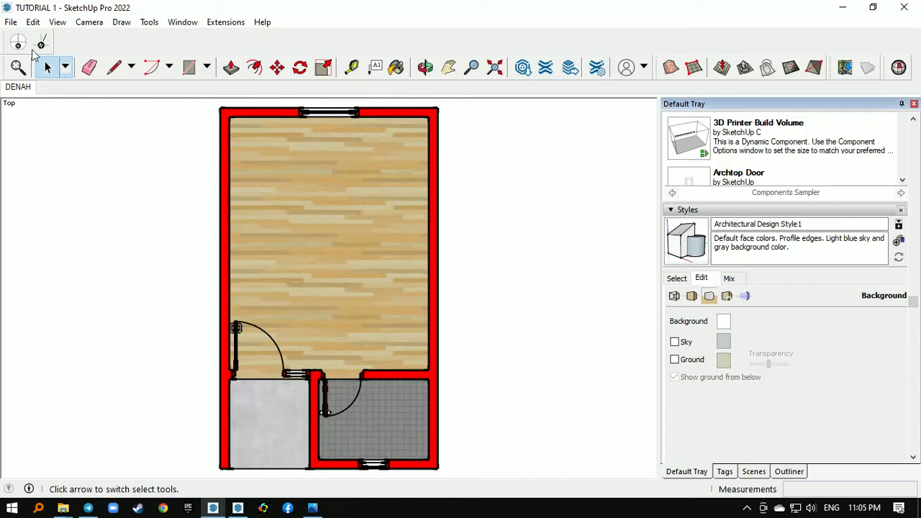
{"action": "left_click", "coordinate": [11, 22]}
{"action": "left_click", "coordinate": [50, 86]}
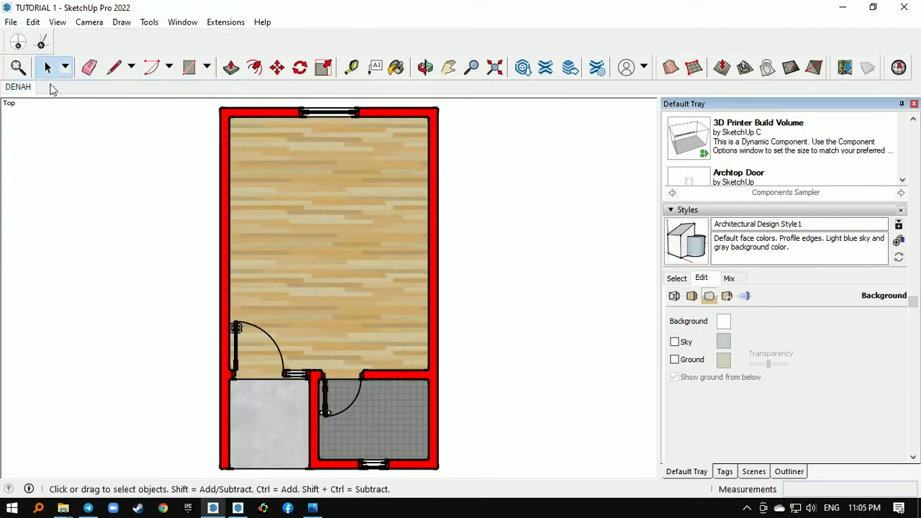
- Switch back to LayOut and deselect the floor plan viewport to view the whole page
{"action": "left_click", "coordinate": [842, 7]}
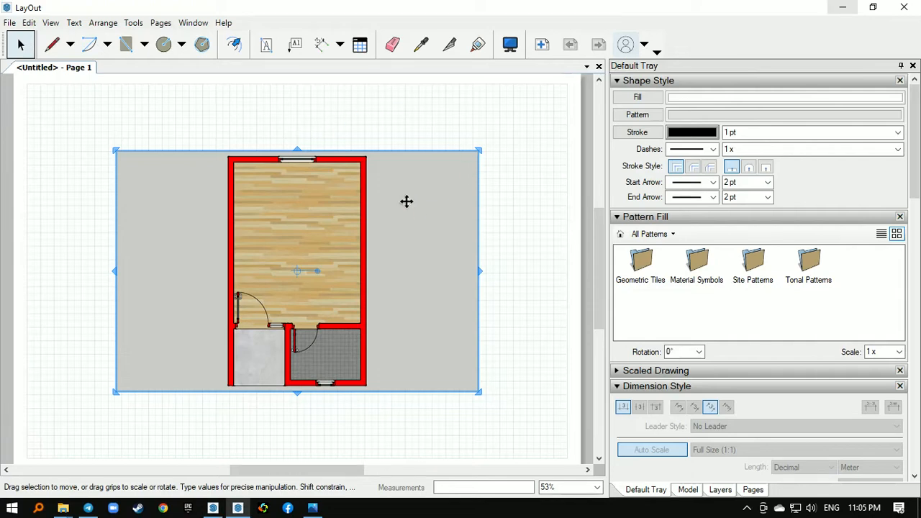
{"action": "left_click", "coordinate": [506, 136]}
{"action": "scroll", "coordinate": [460, 151], "scroll_direction": "down", "scroll_amount": 1}
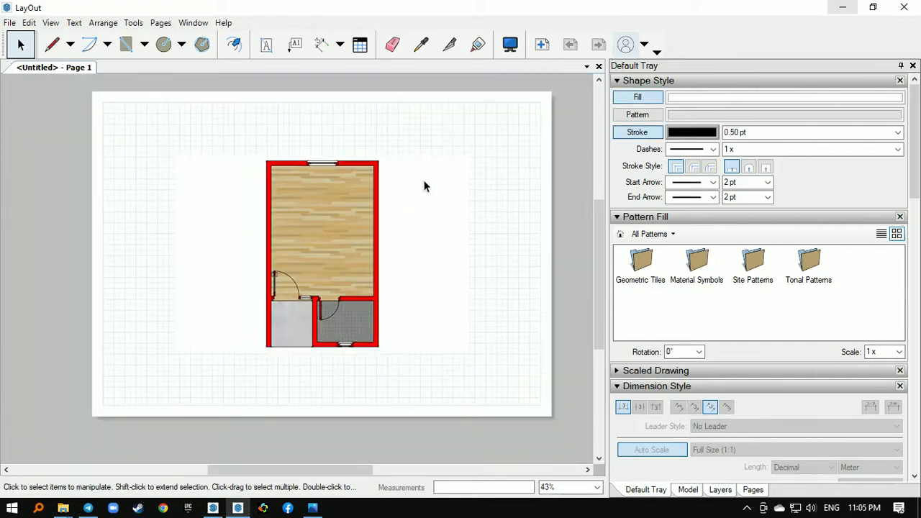
{"action": "middle_click_drag", "start_coordinate": [366, 189], "coordinate": [311, 196]}
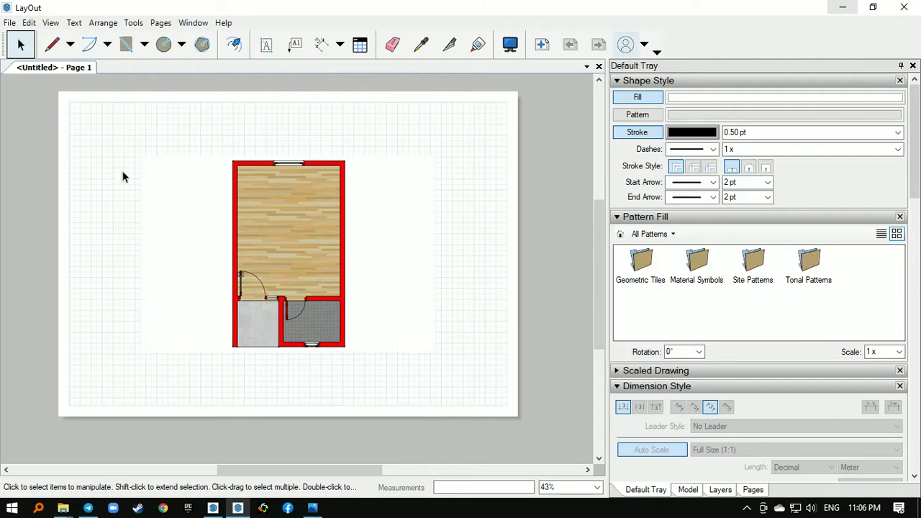
{"action": "scroll", "coordinate": [123, 177], "scroll_direction": "up", "scroll_amount": 1}
{"action": "scroll", "coordinate": [345, 180], "scroll_direction": "down", "scroll_amount": 1}
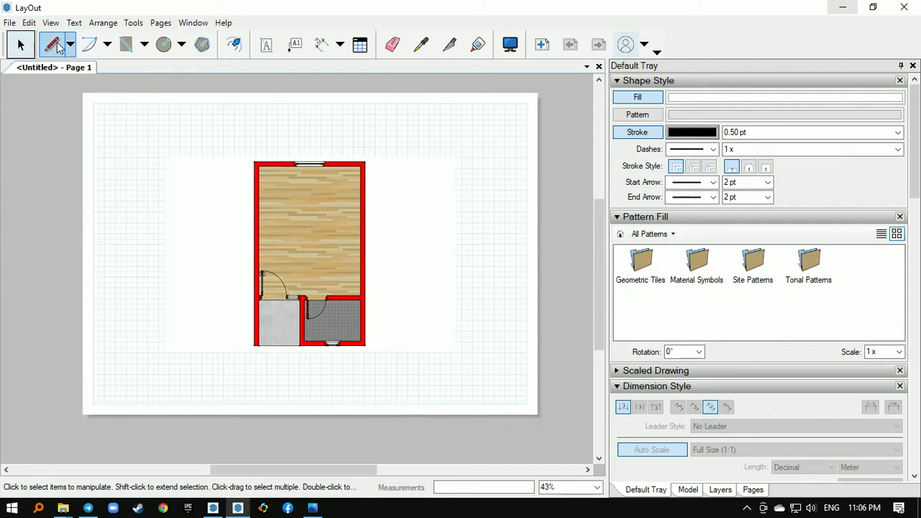
- Open the document's paper setup to check the sheet's width and height, keeping the dialog beside the page
{"action": "left_click", "coordinate": [10, 22]}
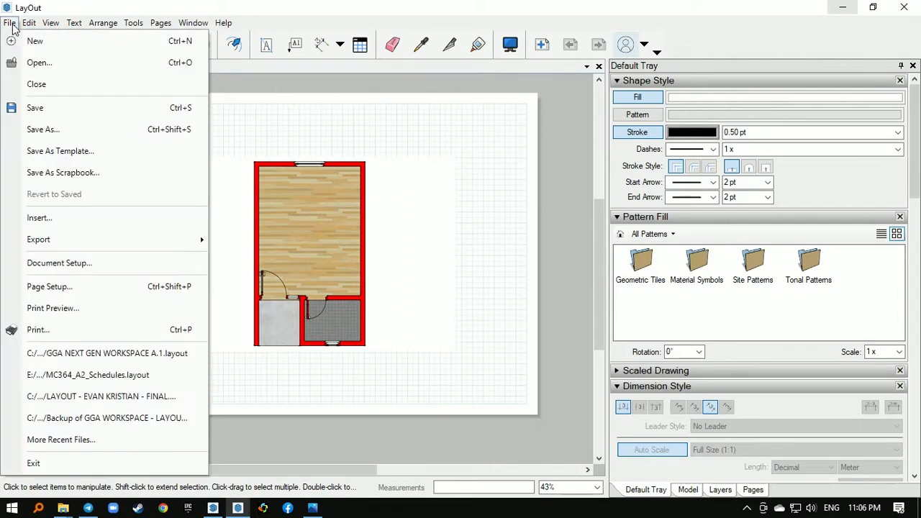
{"action": "left_click", "coordinate": [110, 261]}
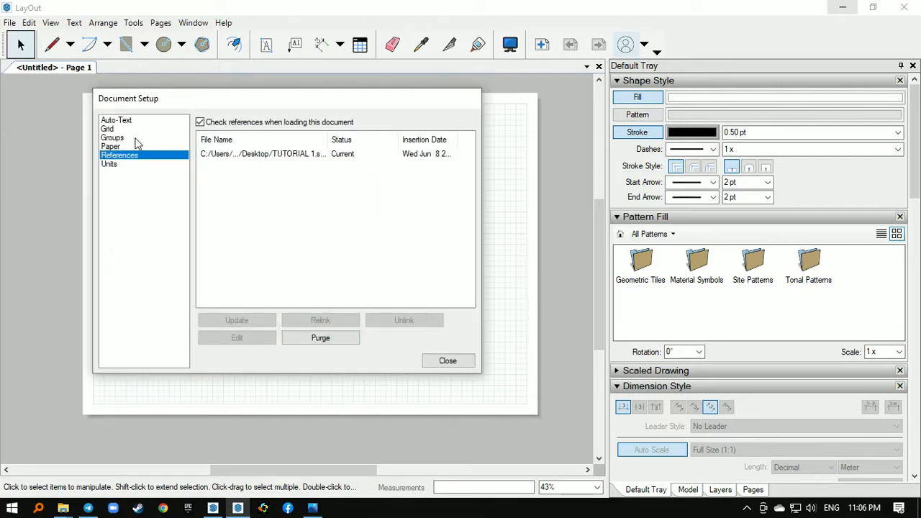
{"action": "left_click", "coordinate": [112, 146]}
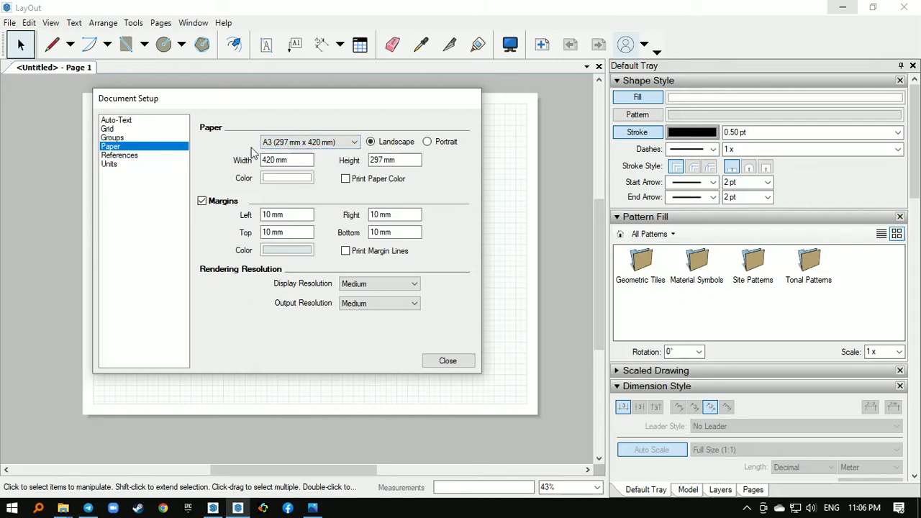
{"action": "left_click_drag", "start_coordinate": [260, 101], "coordinate": [710, 206]}
{"action": "left_click", "coordinate": [390, 105]}
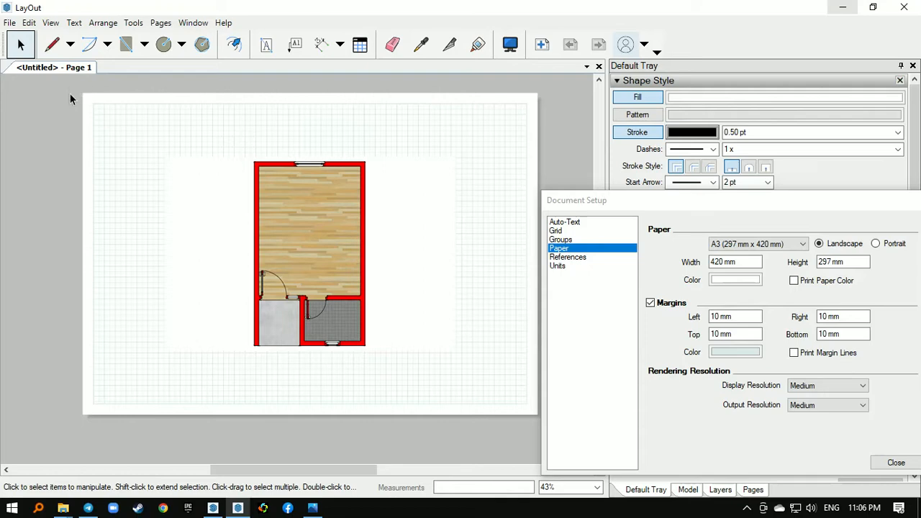
- Outline the sheet edge with a closed 420 x 297 mm line border and close the document setup
{"action": "left_click", "coordinate": [52, 45]}
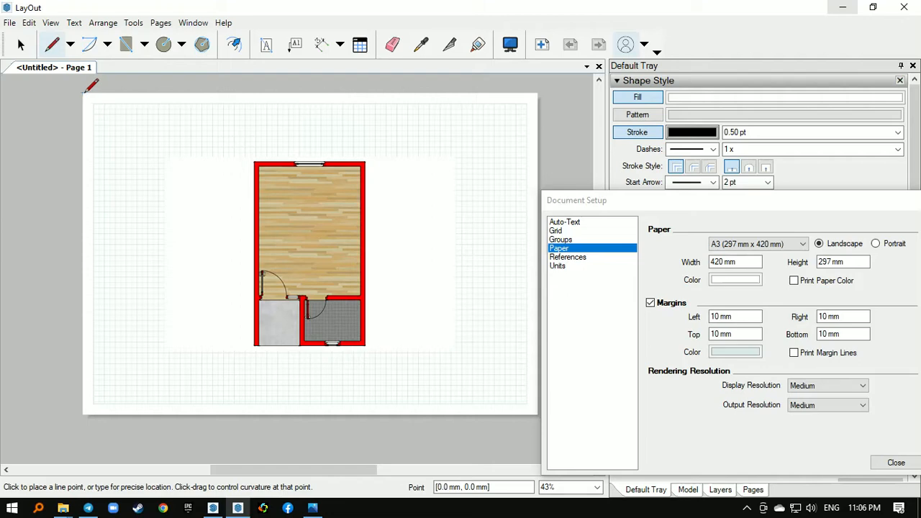
{"action": "left_click", "coordinate": [84, 92]}
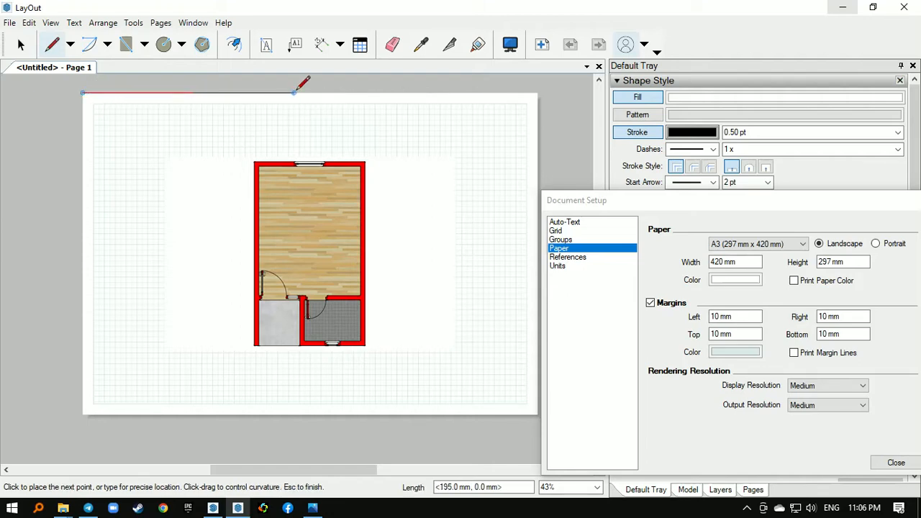
{"action": "type", "text": "4"}
{"action": "key", "text": "Return"}
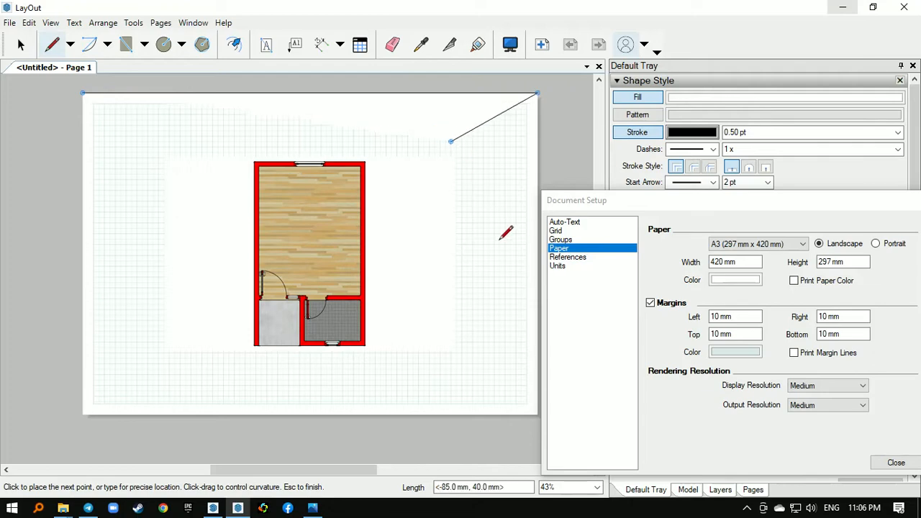
{"action": "left_click", "coordinate": [637, 103]}
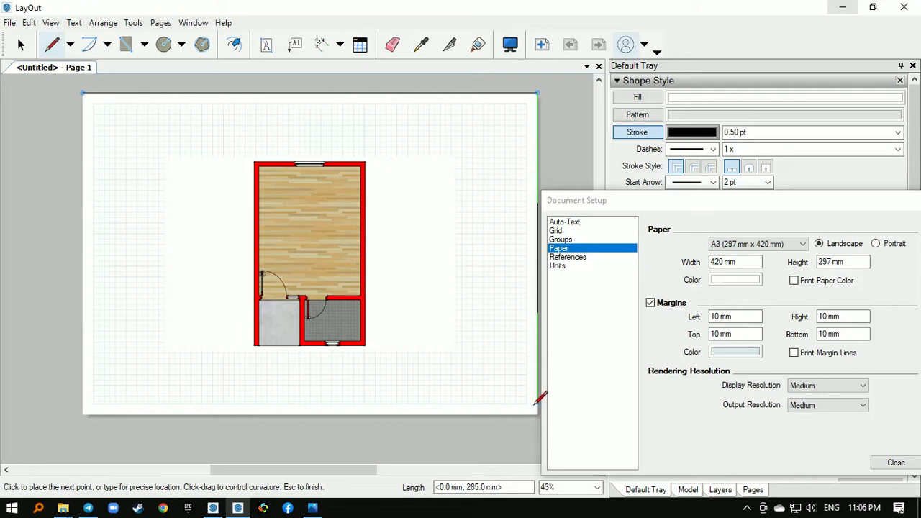
{"action": "type", "text": "297"}
{"action": "left_click", "coordinate": [84, 414]}
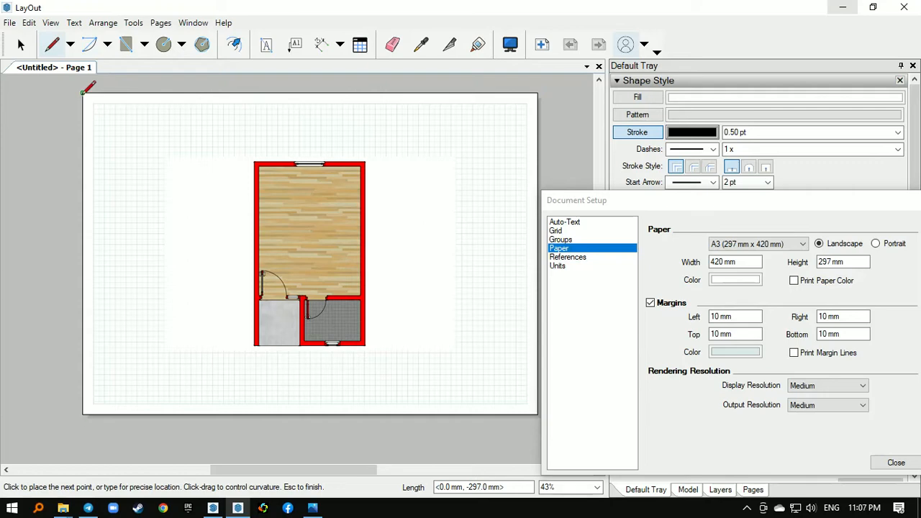
{"action": "key", "text": "space"}
{"action": "left_click_drag", "start_coordinate": [833, 209], "coordinate": [676, 182]}
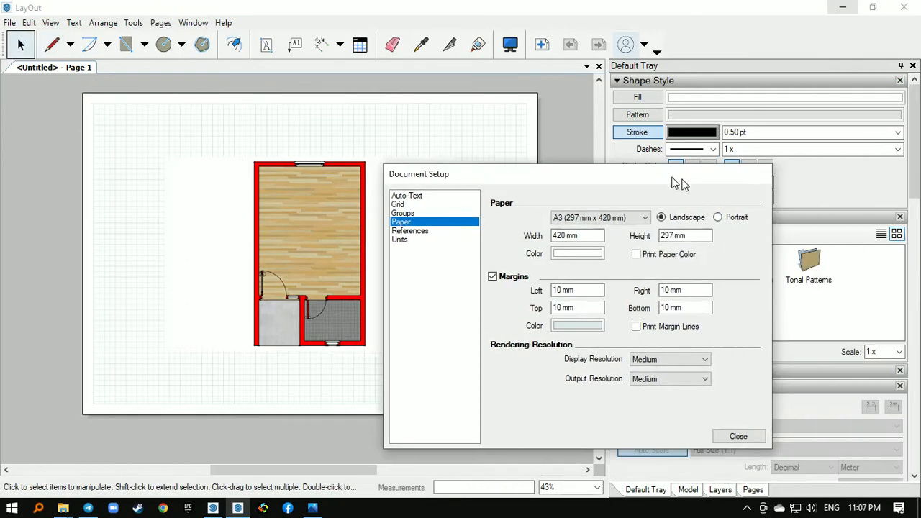
{"action": "left_click", "coordinate": [734, 435]}
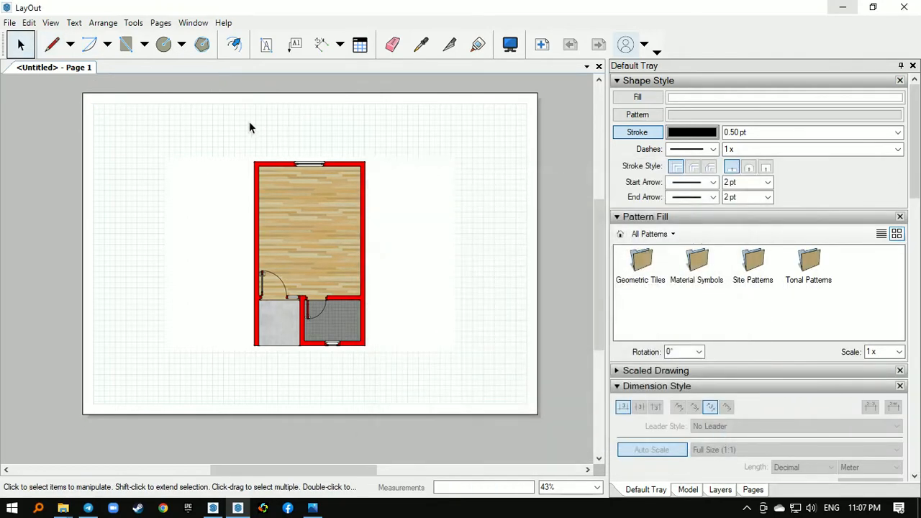
- Offset the sheet border 10 mm inward to create an inner frame
{"action": "left_click", "coordinate": [233, 45]}
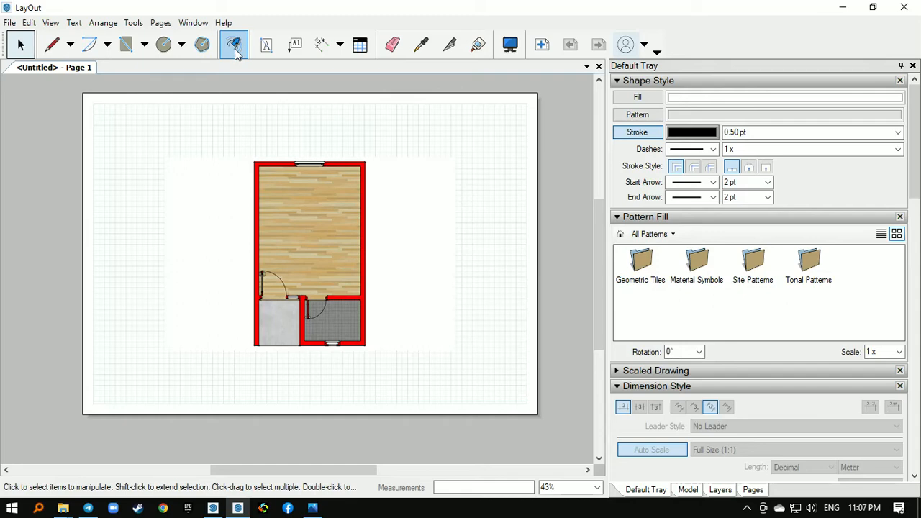
{"action": "left_click", "coordinate": [186, 102]}
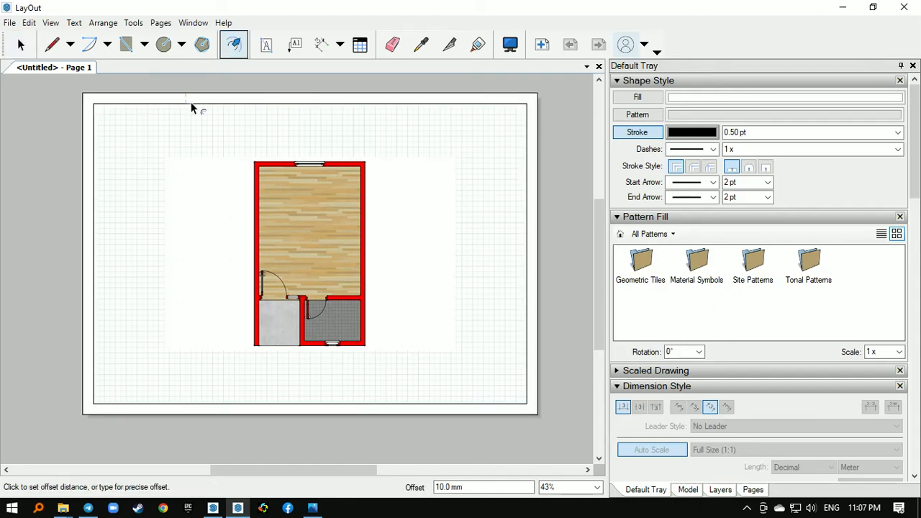
{"action": "key", "text": "Escape"}
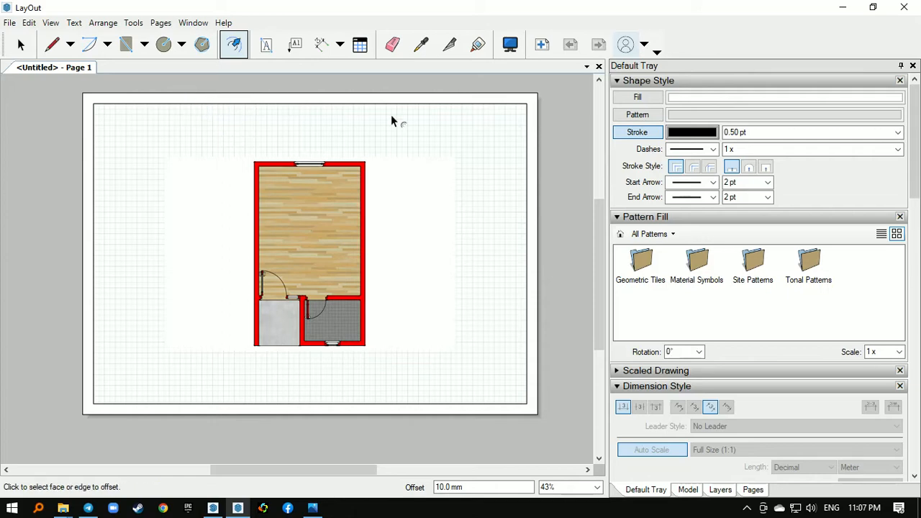
{"action": "key", "text": "space"}
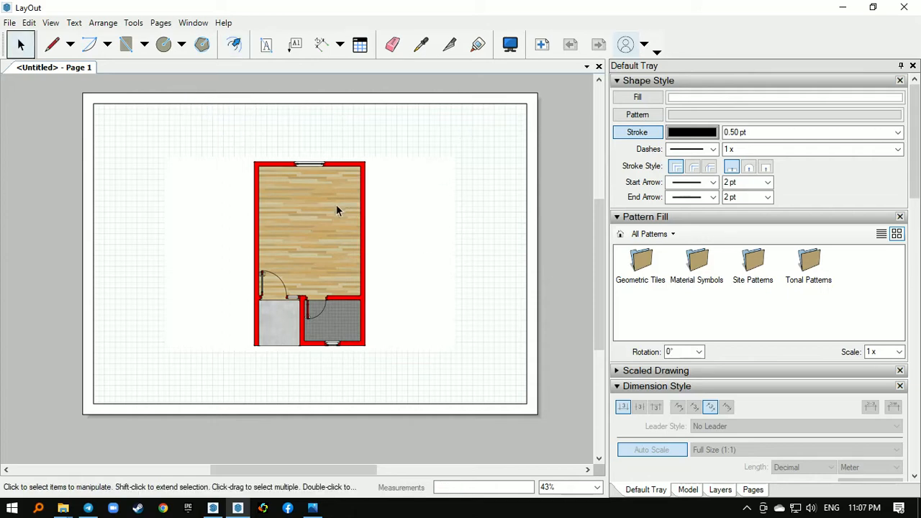
- Draw a vertical and a horizontal centre line across the inner frame, joining the midpoints of its opposite edges
{"action": "scroll", "coordinate": [332, 231], "scroll_direction": "down", "scroll_amount": 2}
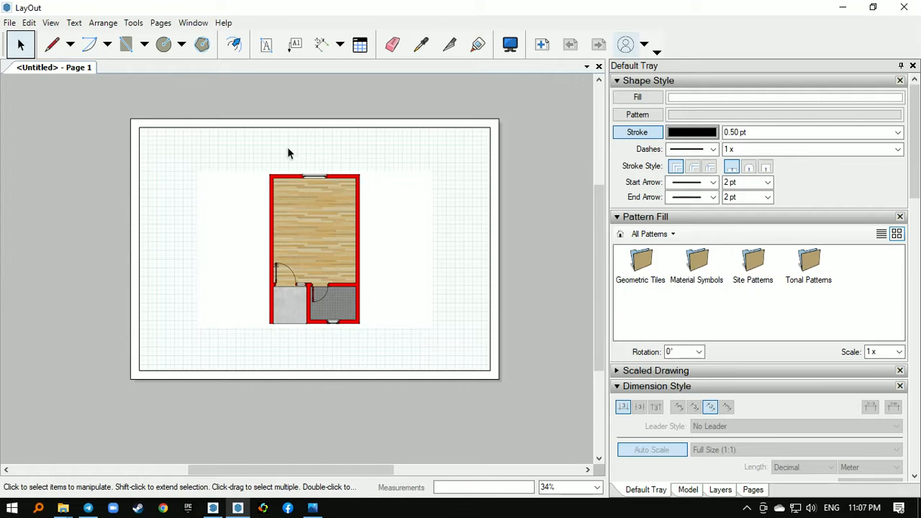
{"action": "key", "text": "l"}
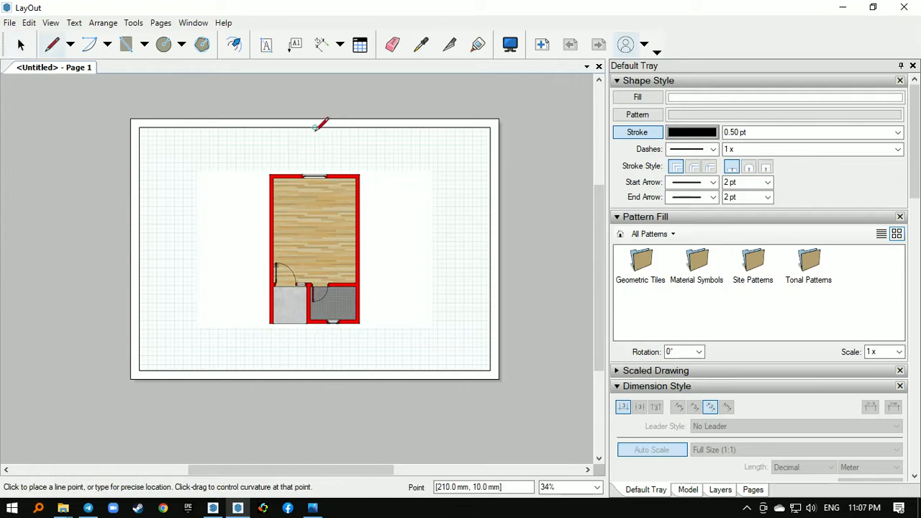
{"action": "left_click", "coordinate": [315, 127]}
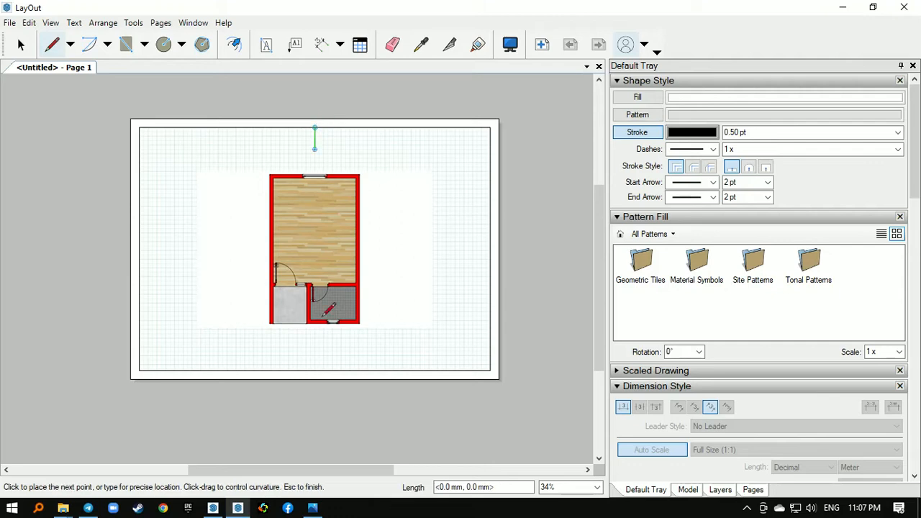
{"action": "double_click", "coordinate": [314, 370]}
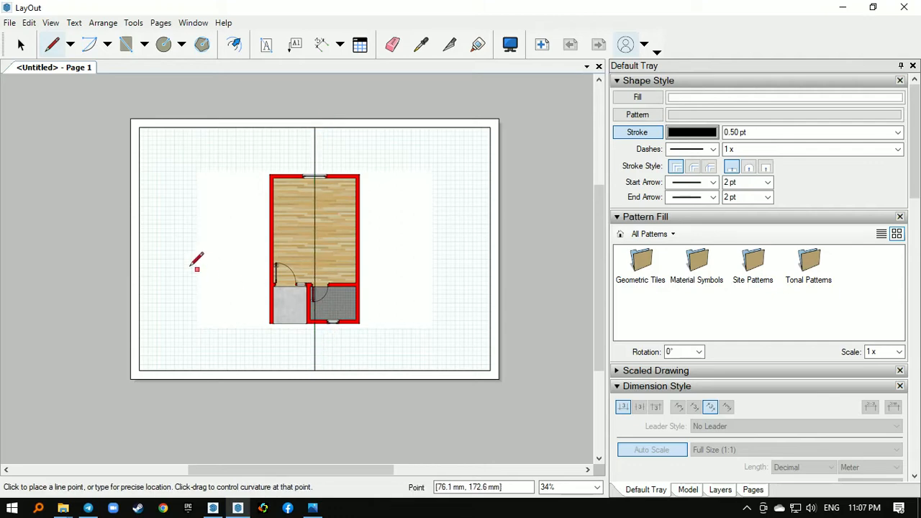
{"action": "left_click", "coordinate": [140, 248]}
{"action": "left_click", "coordinate": [490, 249]}
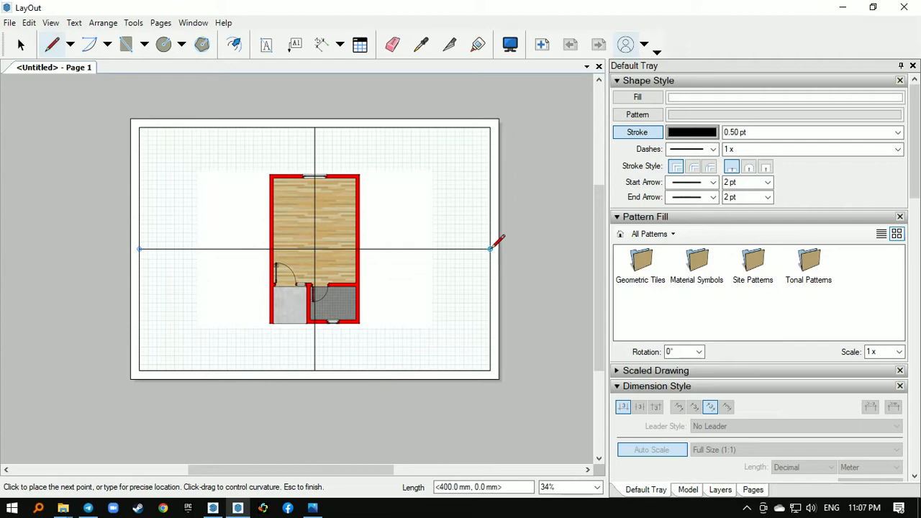
{"action": "key", "text": "space"}
- Move the floor plan viewport off the sheet and back so its centre sits on the crossing of the centre lines
{"action": "scroll", "coordinate": [343, 236], "scroll_direction": "up", "scroll_amount": 2}
{"action": "scroll", "coordinate": [342, 234], "scroll_direction": "up", "scroll_amount": 1}
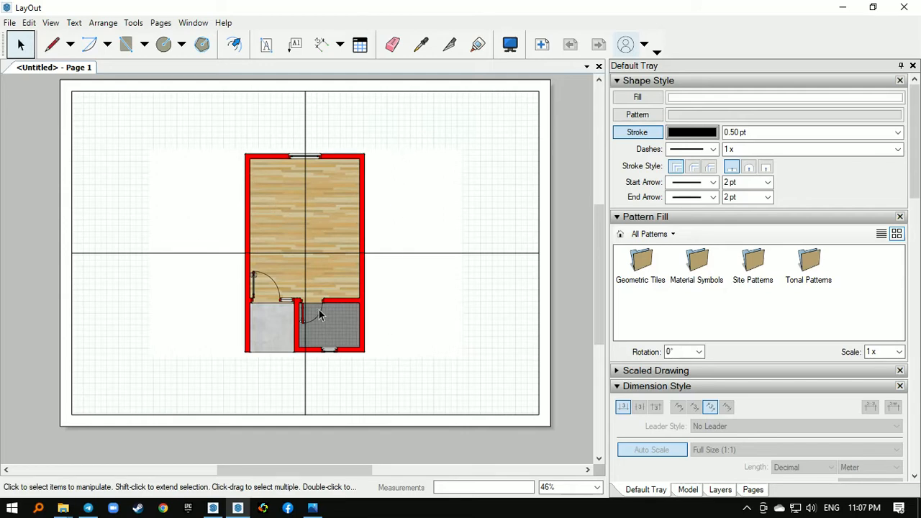
{"action": "scroll", "coordinate": [318, 308], "scroll_direction": "down", "scroll_amount": 1}
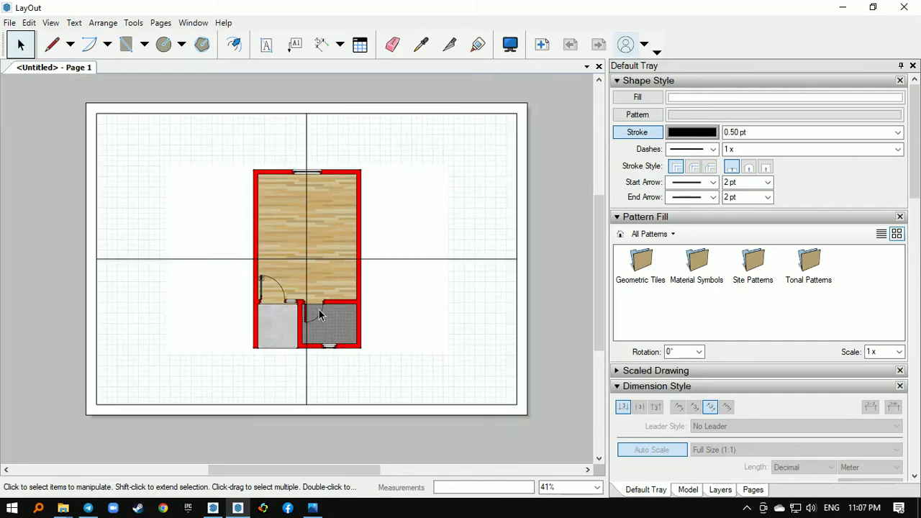
{"action": "left_click", "coordinate": [337, 241]}
{"action": "scroll", "coordinate": [317, 257], "scroll_direction": "up", "scroll_amount": 2}
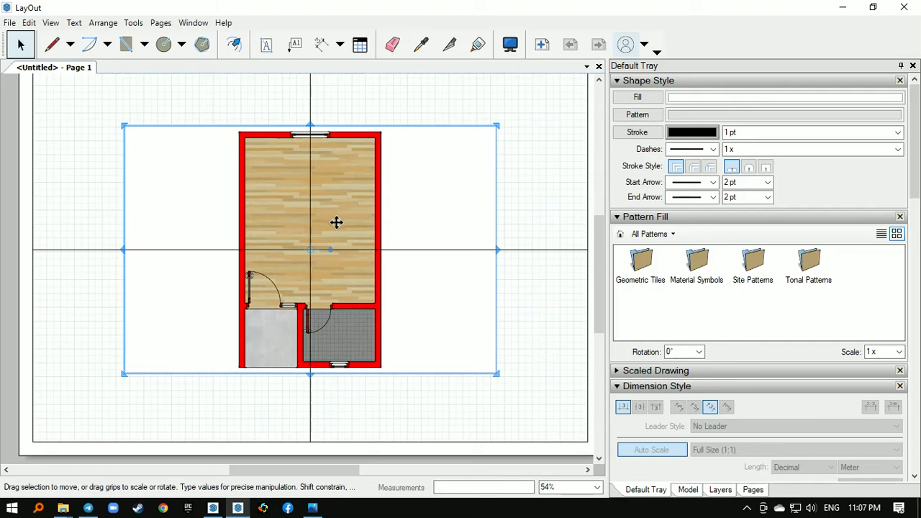
{"action": "scroll", "coordinate": [318, 255], "scroll_direction": "up", "scroll_amount": 4}
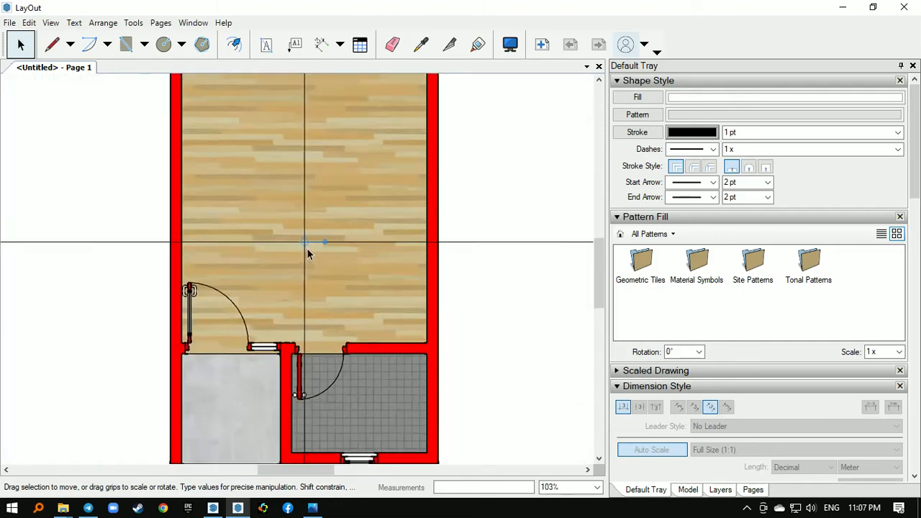
{"action": "scroll", "coordinate": [308, 253], "scroll_direction": "down", "scroll_amount": 4}
{"action": "left_click_drag", "start_coordinate": [337, 210], "coordinate": [23, 226]}
{"action": "middle_click_drag", "start_coordinate": [207, 252], "coordinate": [333, 252]}
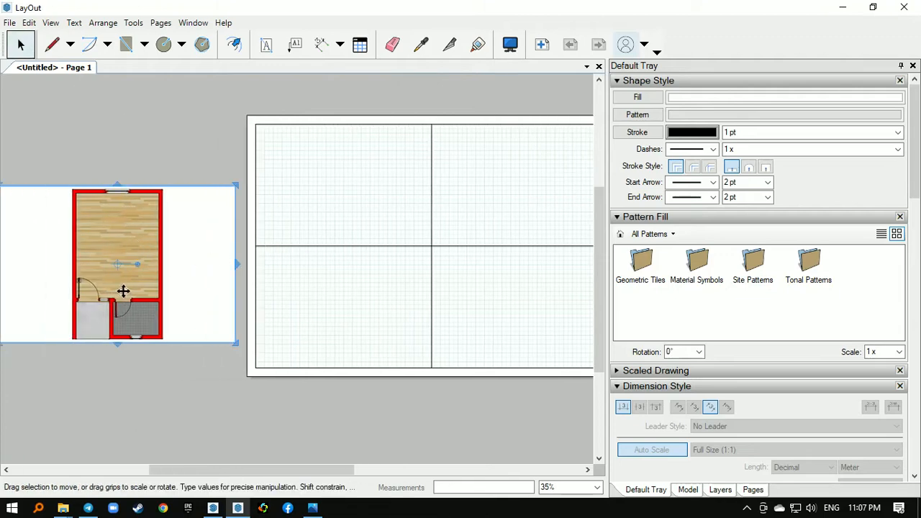
{"action": "scroll", "coordinate": [122, 290], "scroll_direction": "up", "scroll_amount": 4}
{"action": "scroll", "coordinate": [100, 306], "scroll_direction": "down", "scroll_amount": 4}
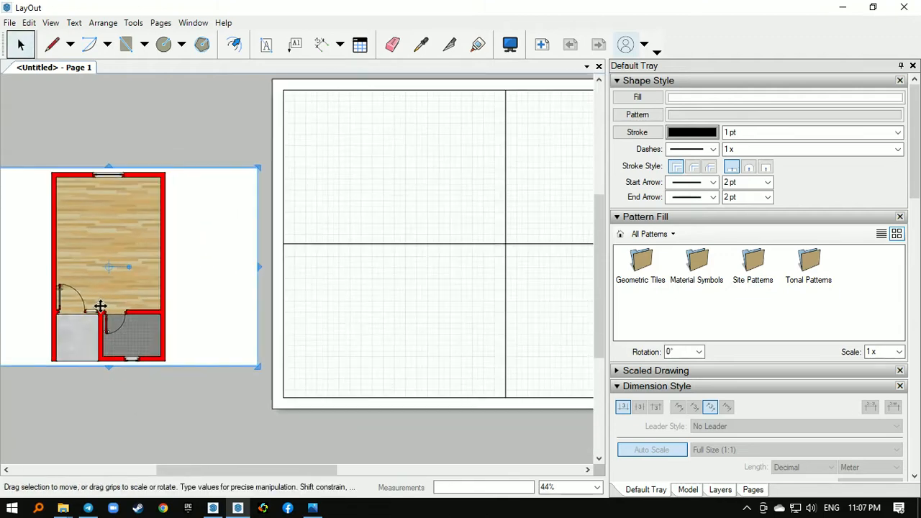
{"action": "mouse_move", "coordinate": [115, 245]}
{"action": "left_mouse_down"}
{"action": "mouse_move", "coordinate": [160, 272]}
{"action": "mouse_move", "coordinate": [309, 288]}
{"action": "mouse_move", "coordinate": [390, 251]}
{"action": "mouse_move", "coordinate": [400, 230]}
{"action": "left_mouse_up"}
- Delete the vertical and horizontal centre lines, keeping the floor plan viewport and borders
{"action": "left_click_drag", "start_coordinate": [377, 120], "coordinate": [424, 192]}
{"action": "left_click_drag", "start_coordinate": [425, 351], "coordinate": [426, 432]}
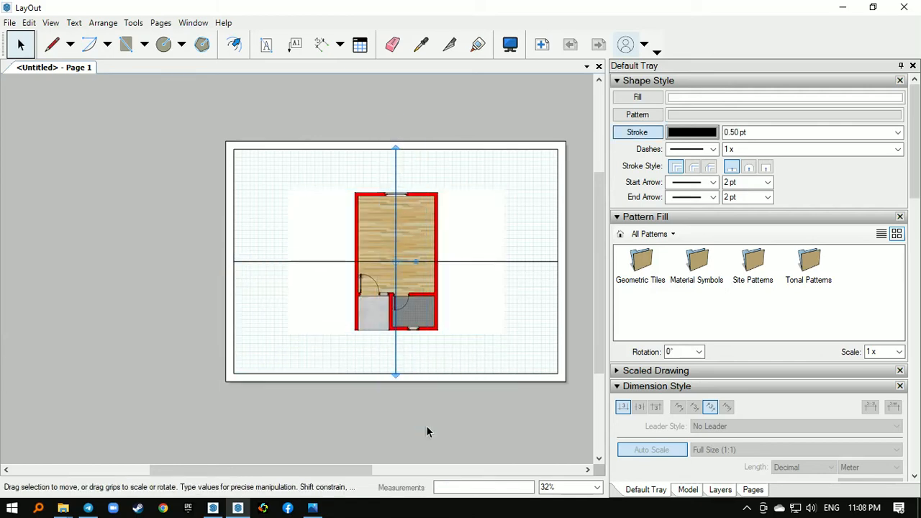
{"action": "left_click", "coordinate": [216, 257]}
{"action": "left_click_drag", "start_coordinate": [198, 242], "coordinate": [567, 296]}
{"action": "key", "text": "Delete"}
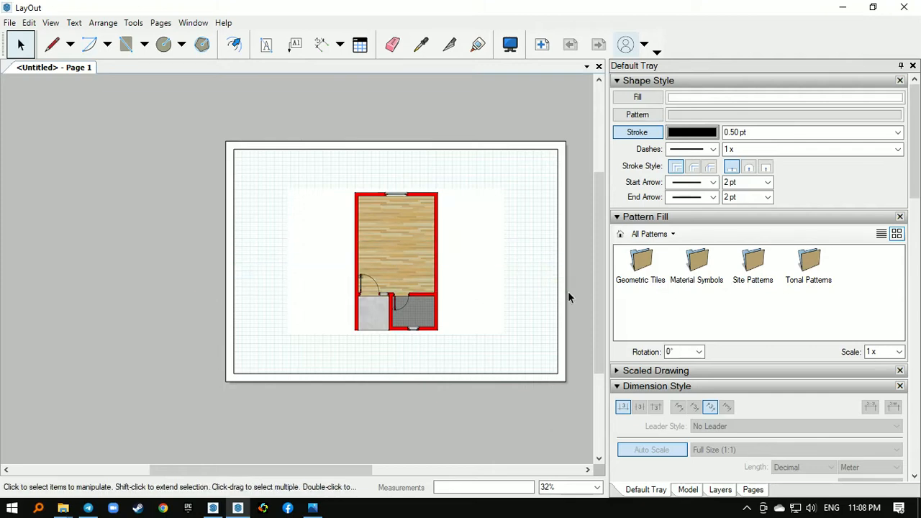
- Try the floor plan viewport at a scale of 1:75 and then 1:35
{"action": "middle_click_drag", "start_coordinate": [487, 311], "coordinate": [398, 310]}
{"action": "right_click", "coordinate": [313, 239]}
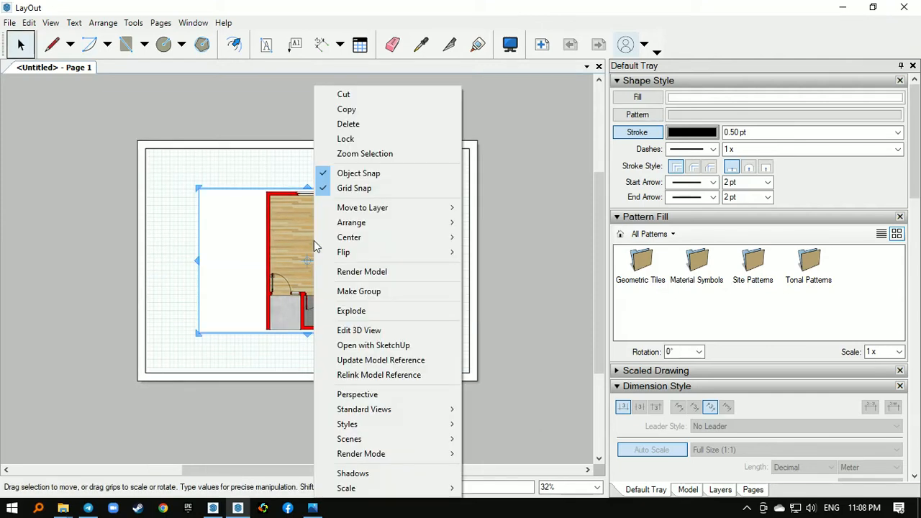
{"action": "mouse_move", "coordinate": [417, 487]}
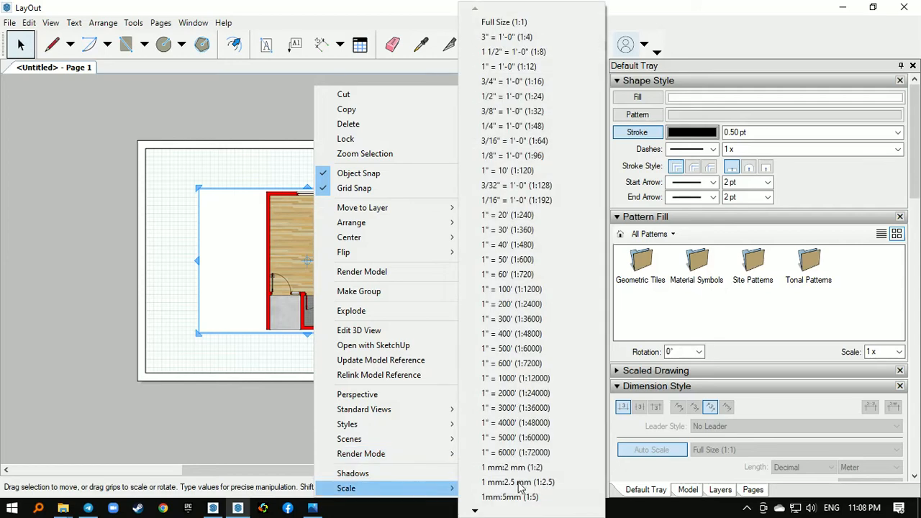
{"action": "mouse_move", "coordinate": [511, 515]}
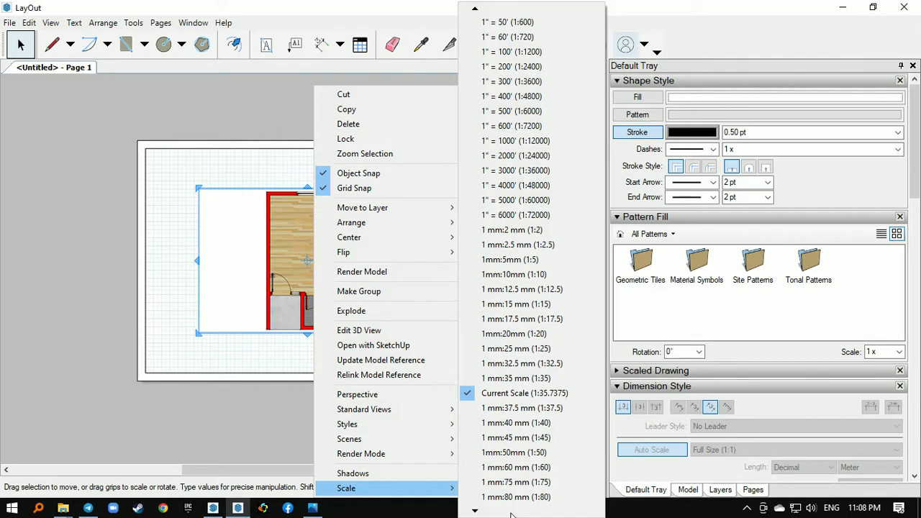
{"action": "left_click", "coordinate": [515, 496]}
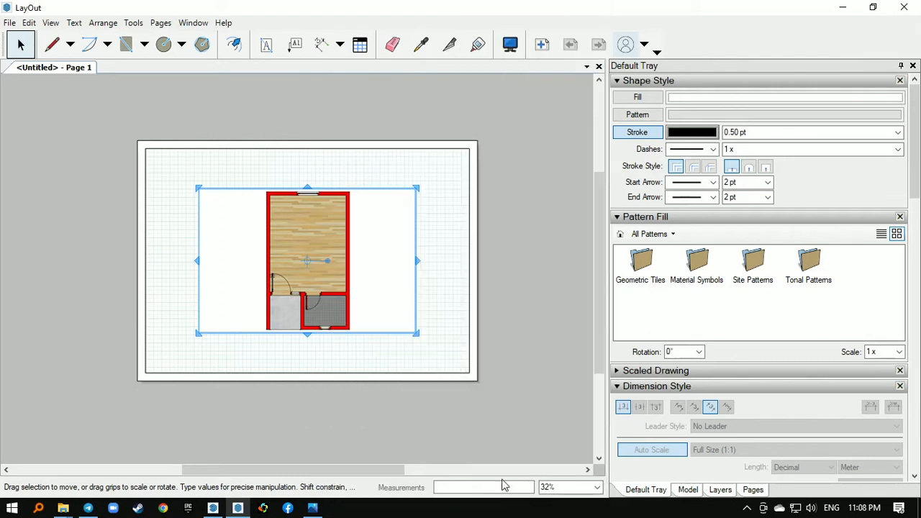
{"action": "scroll", "coordinate": [302, 251], "scroll_direction": "up", "scroll_amount": 1}
{"action": "right_click", "coordinate": [311, 243]}
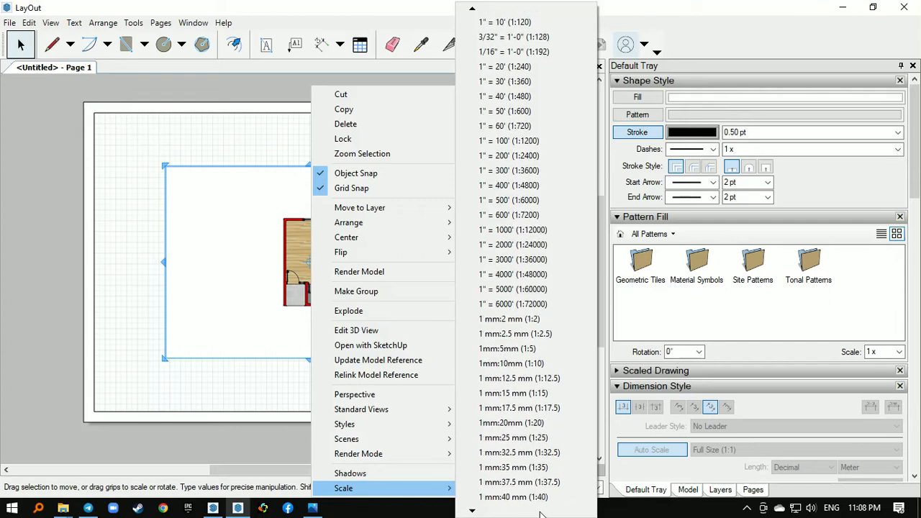
{"action": "left_click", "coordinate": [540, 475]}
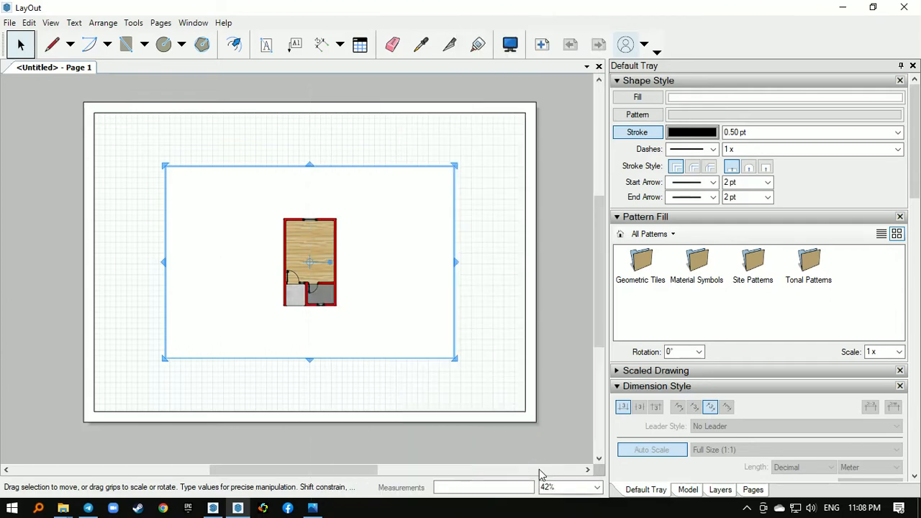
- Set the floor plan viewport's scale to 1:25
{"action": "right_click", "coordinate": [328, 225]}
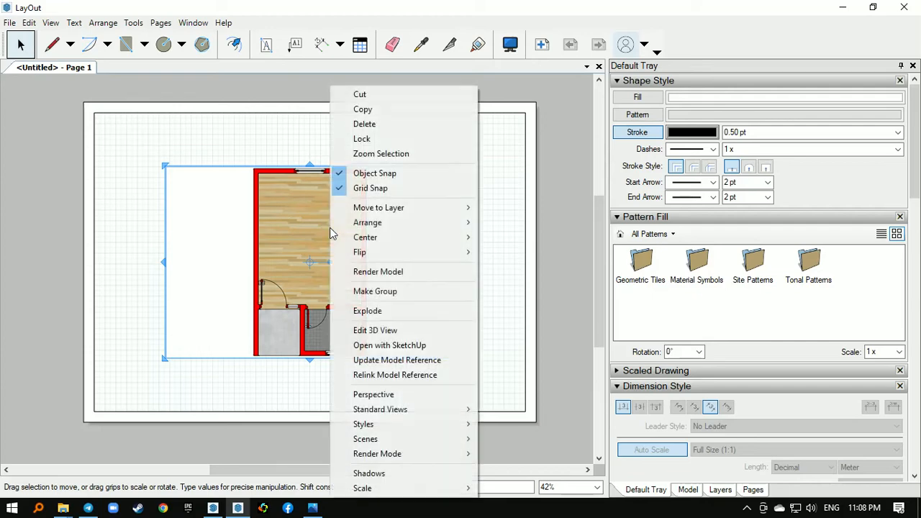
{"action": "mouse_move", "coordinate": [431, 487]}
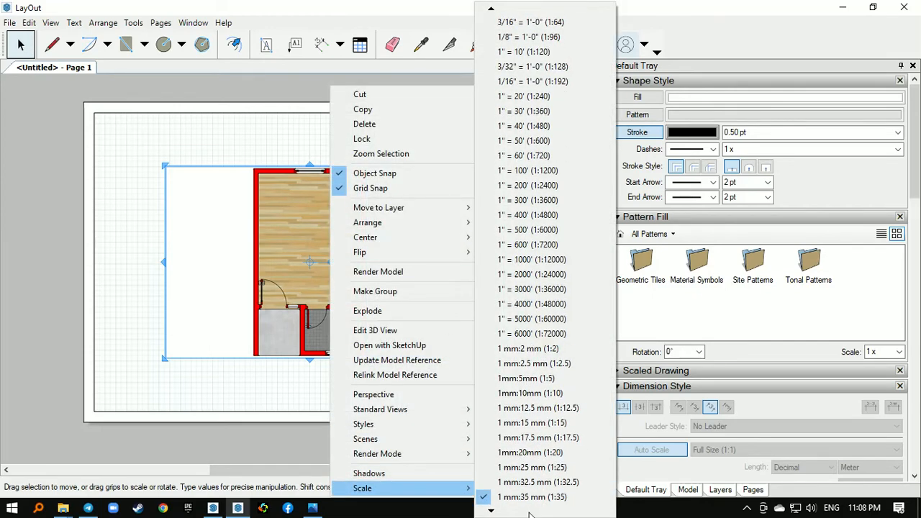
{"action": "left_click", "coordinate": [546, 467]}
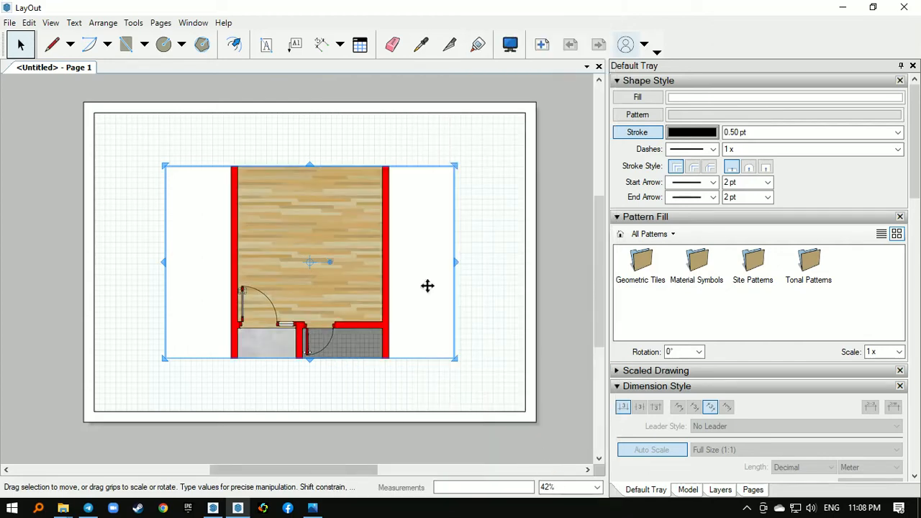
- Extend all four edges of the floor plan viewport to the inner frame and deselect it
{"action": "left_click_drag", "start_coordinate": [316, 166], "coordinate": [321, 115]}
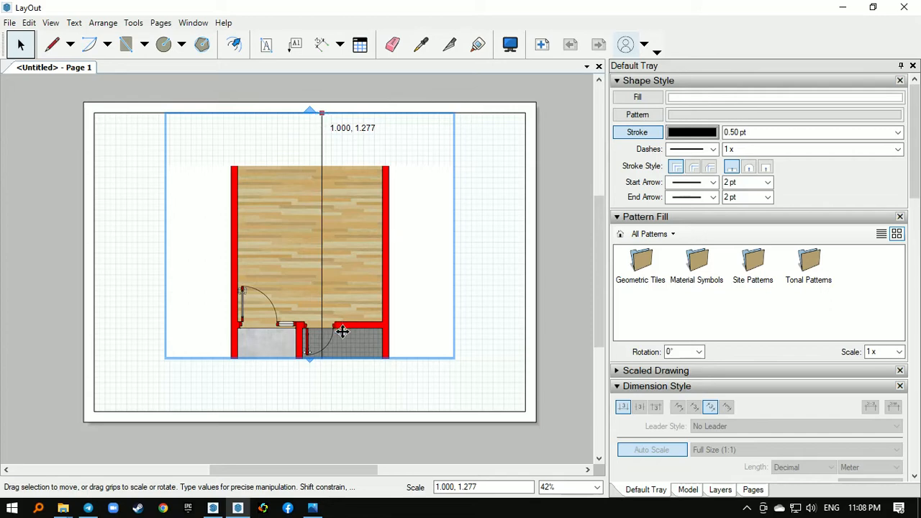
{"action": "left_click_drag", "start_coordinate": [342, 361], "coordinate": [342, 411]}
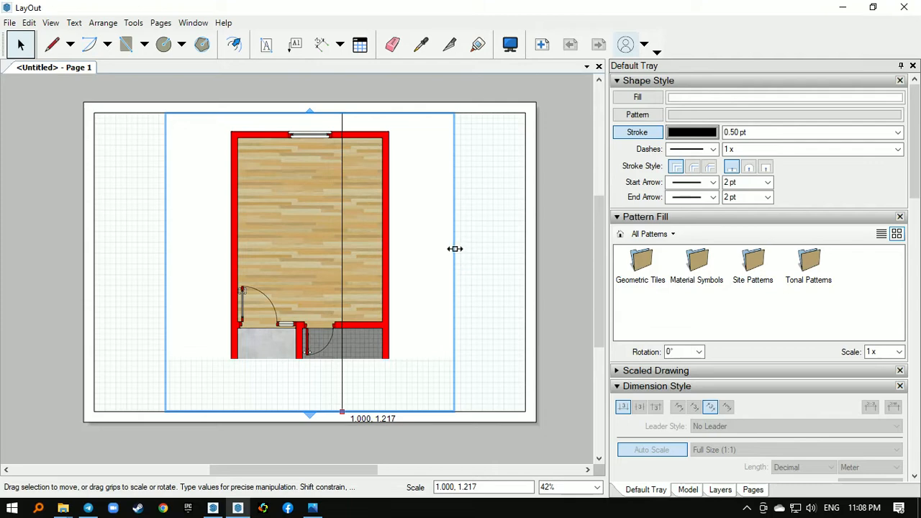
{"action": "left_click_drag", "start_coordinate": [454, 246], "coordinate": [525, 212]}
{"action": "left_click_drag", "start_coordinate": [168, 232], "coordinate": [100, 211]}
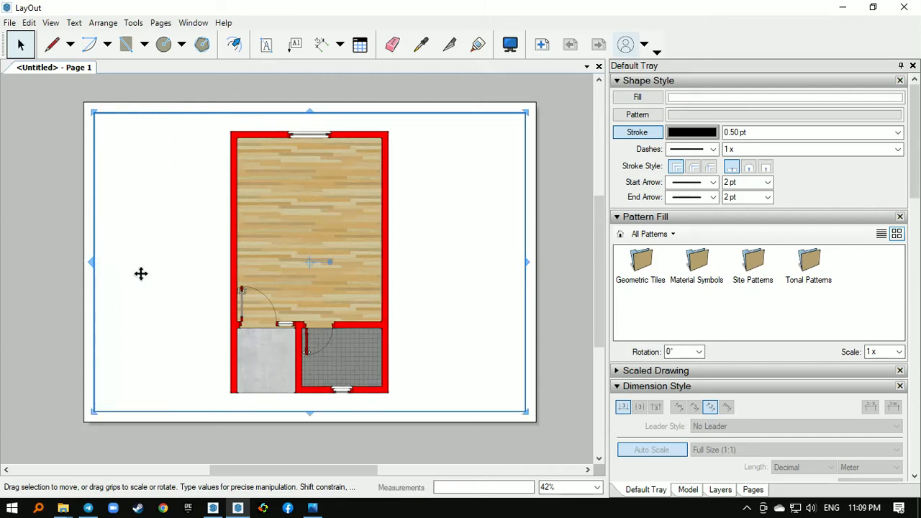
{"action": "middle_click_drag", "start_coordinate": [238, 287], "coordinate": [222, 287]}
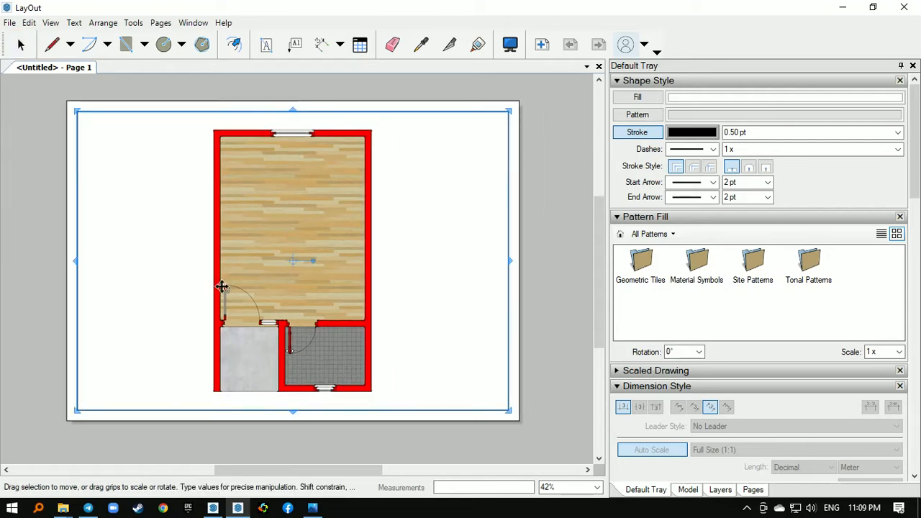
{"action": "scroll", "coordinate": [134, 205], "scroll_direction": "down", "scroll_amount": 1}
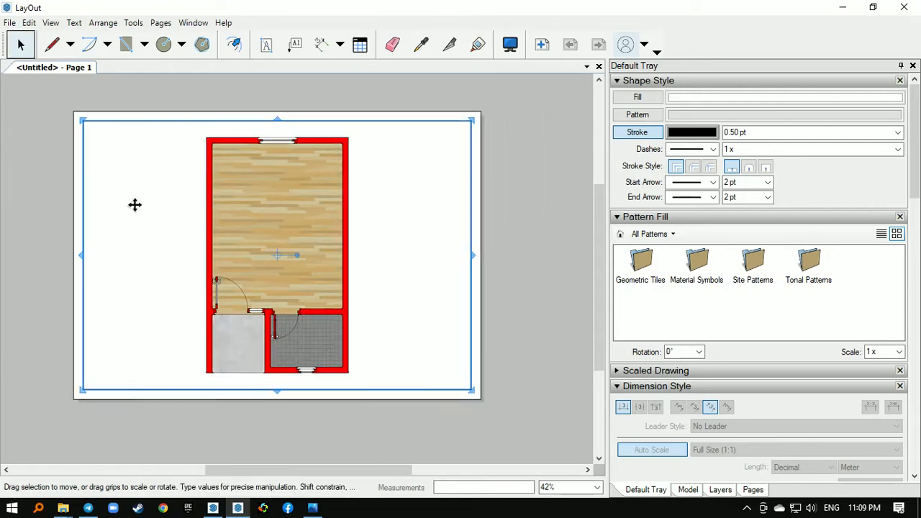
{"action": "scroll", "coordinate": [134, 205], "scroll_direction": "down", "scroll_amount": 1}
{"action": "left_click", "coordinate": [346, 94]}
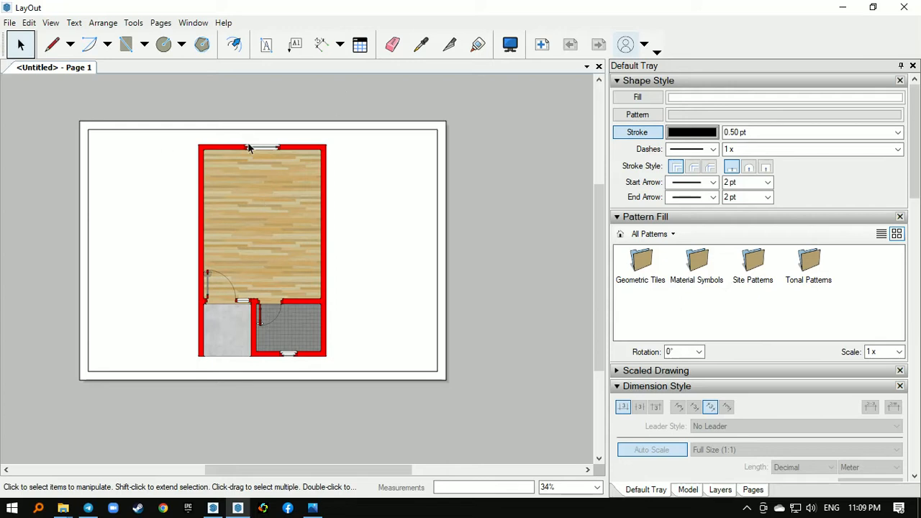
- Copy the floor plan viewport about 426 mm horizontally, placing the duplicate beside the sheet's right edge
{"action": "middle_click_drag", "start_coordinate": [299, 291], "coordinate": [247, 304]}
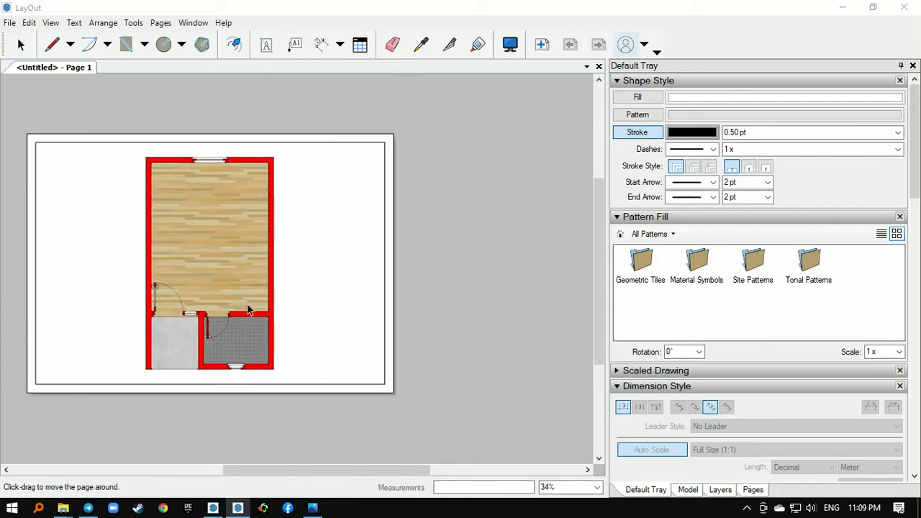
{"action": "scroll", "coordinate": [150, 256], "scroll_direction": "down", "scroll_amount": 1}
{"action": "scroll", "coordinate": [296, 247], "scroll_direction": "down", "scroll_amount": 1}
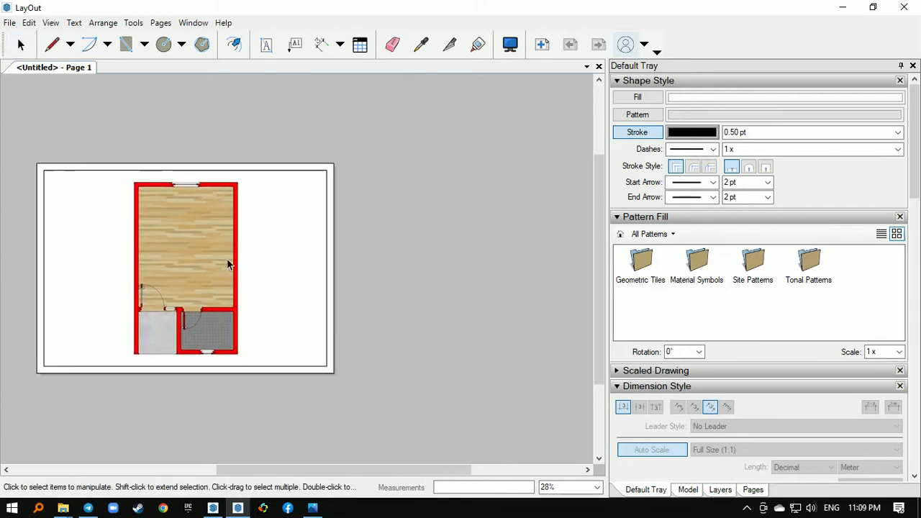
{"action": "left_click", "coordinate": [205, 224]}
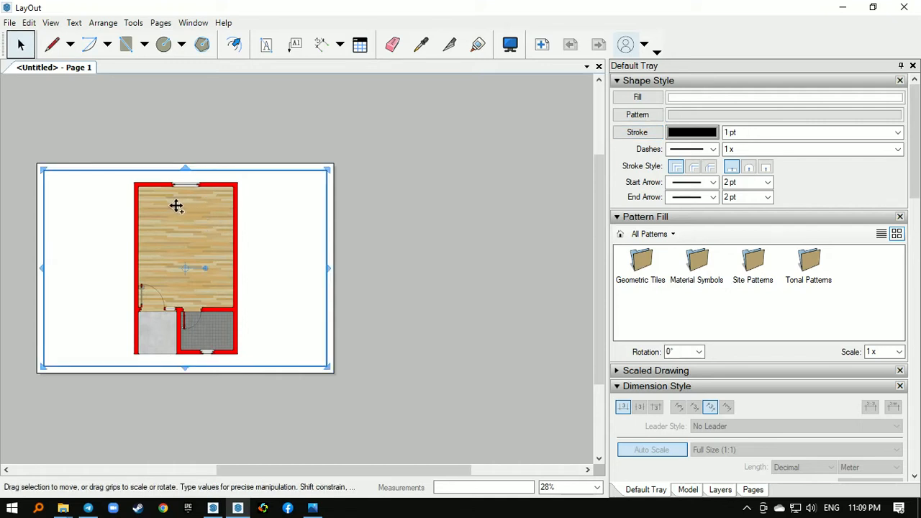
{"action": "left_click_drag", "start_coordinate": [174, 207], "coordinate": [474, 213]}
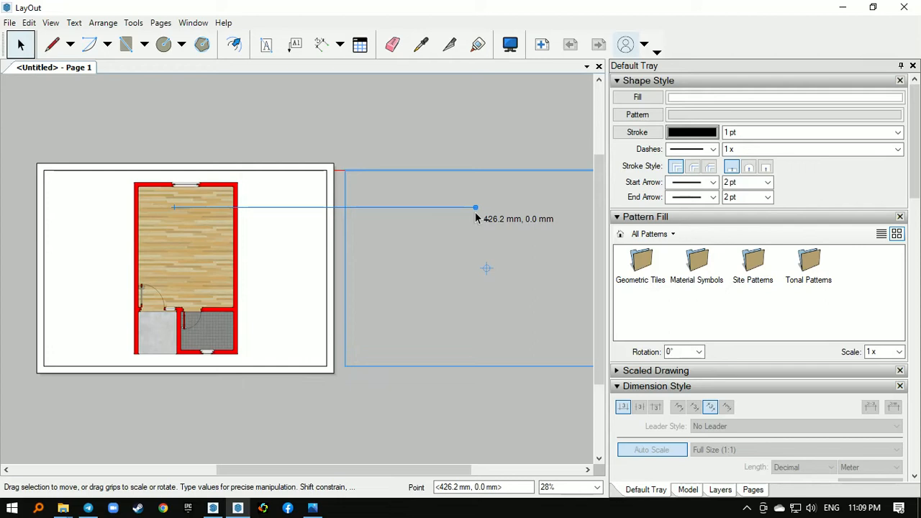
{"action": "middle_click_drag", "start_coordinate": [475, 209], "coordinate": [308, 205]}
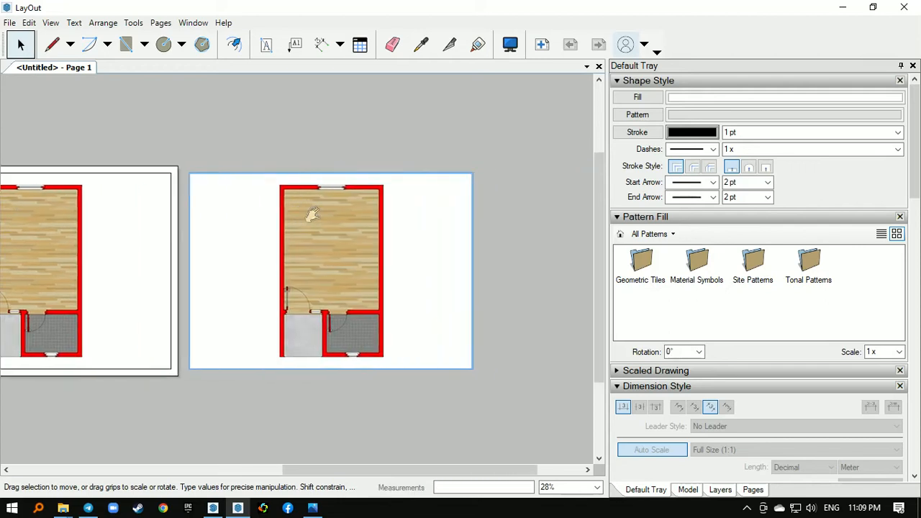
{"action": "right_click", "coordinate": [379, 215]}
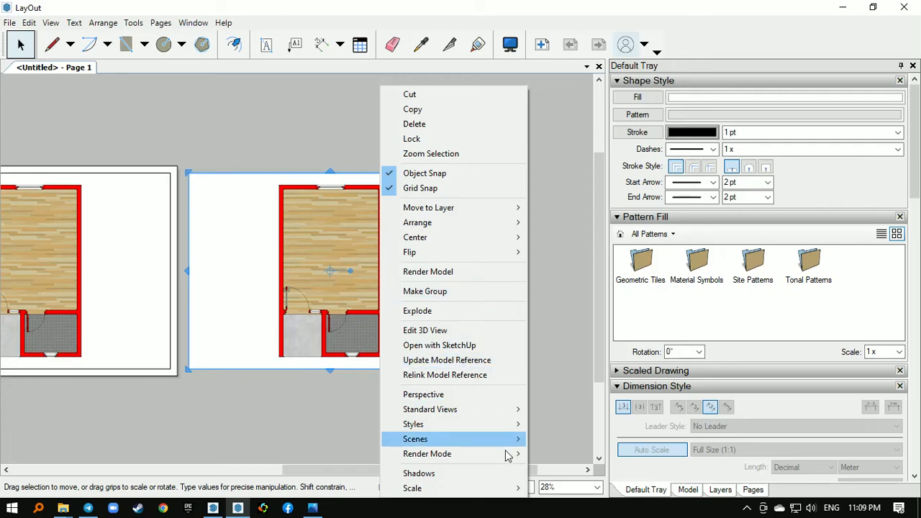
{"action": "mouse_move", "coordinate": [506, 455]}
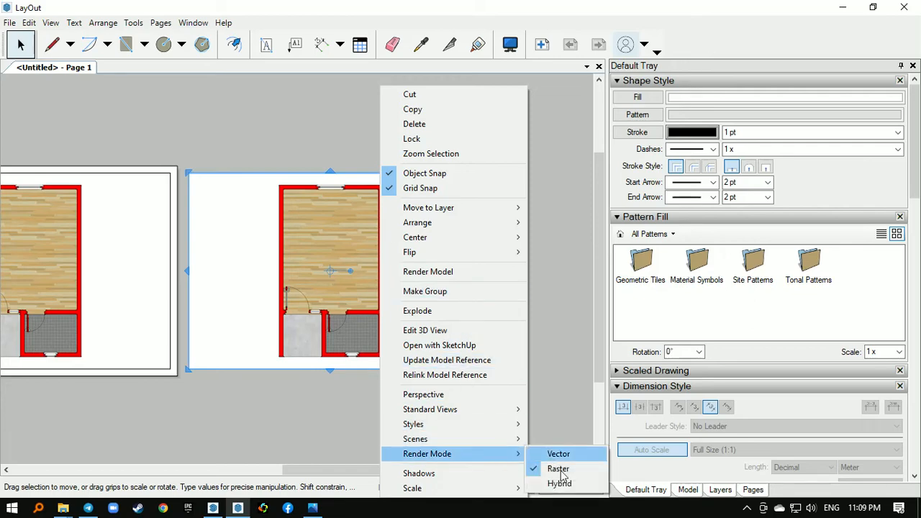
{"action": "left_click", "coordinate": [567, 359]}
{"action": "left_click", "coordinate": [567, 359]}
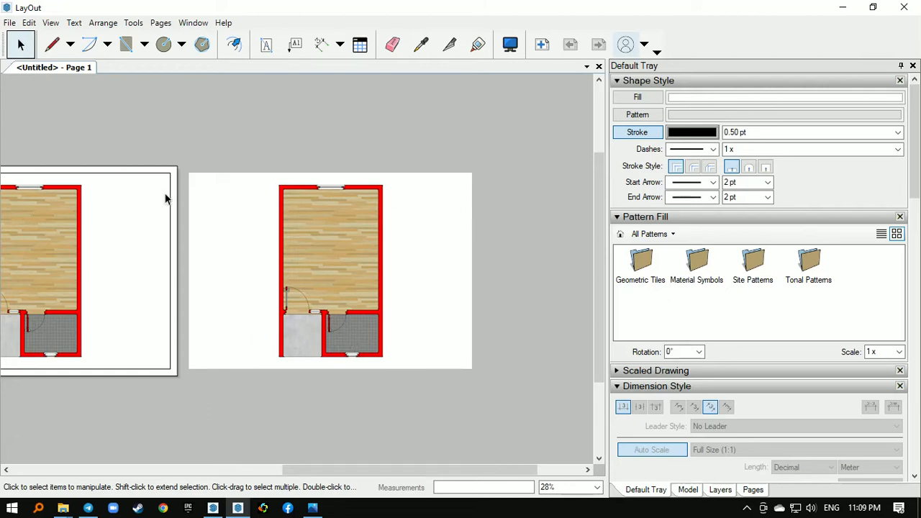
{"action": "left_click", "coordinate": [333, 239]}
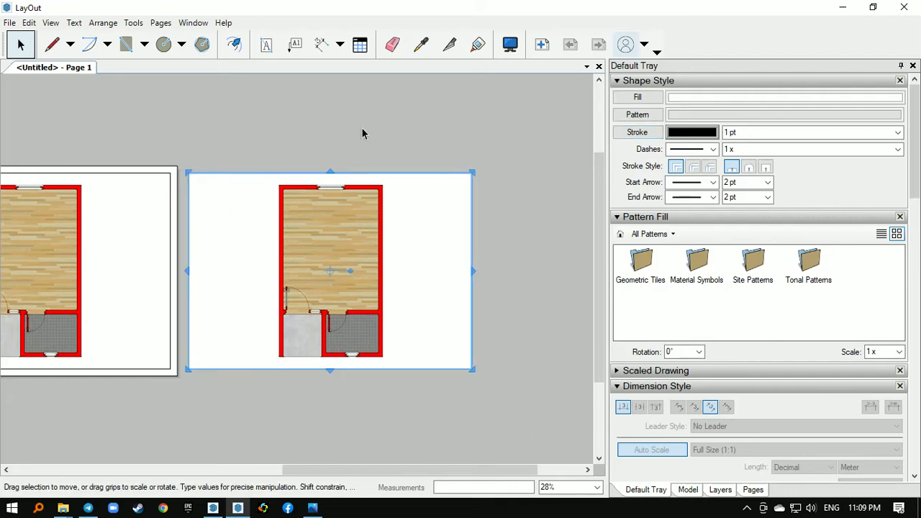
{"action": "left_click", "coordinate": [361, 128]}
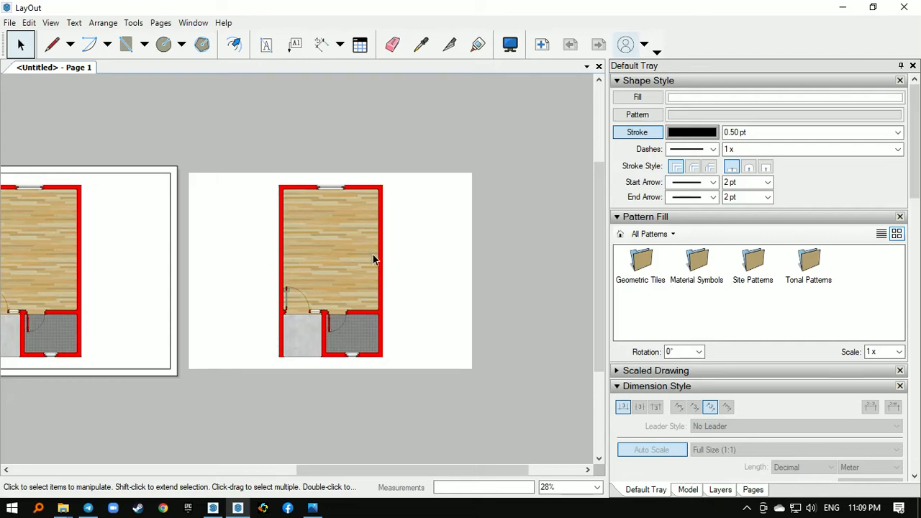
- Try the Vector render mode on the duplicate floor plan viewport beside the sheet
{"action": "scroll", "coordinate": [372, 253], "scroll_direction": "up", "scroll_amount": 3}
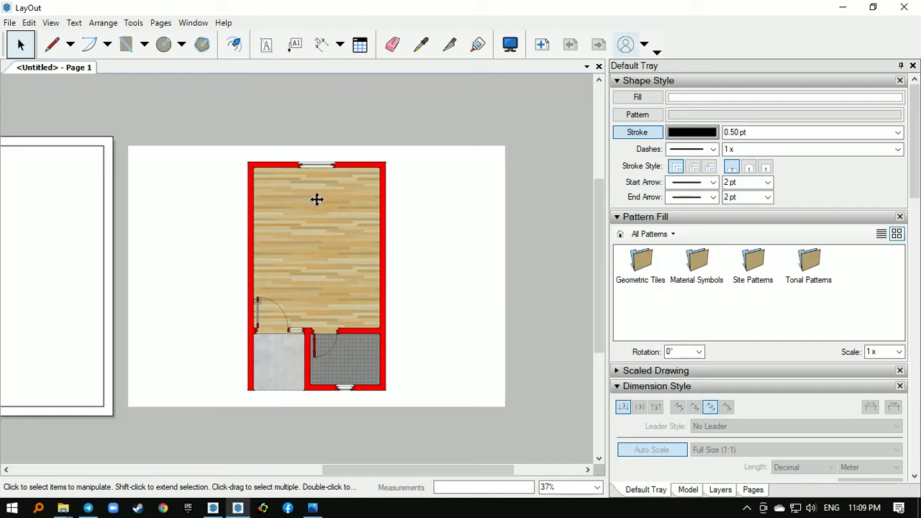
{"action": "right_click", "coordinate": [317, 207]}
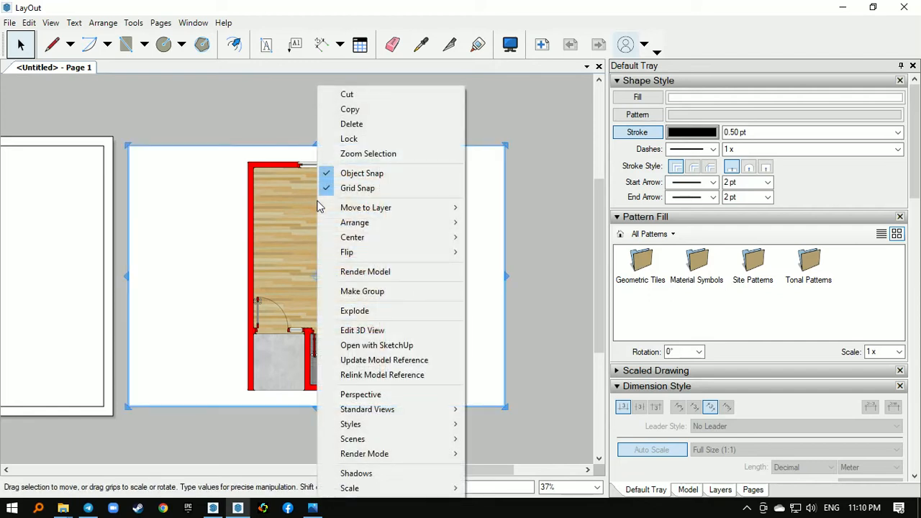
{"action": "mouse_move", "coordinate": [415, 421]}
{"action": "mouse_move", "coordinate": [425, 454]}
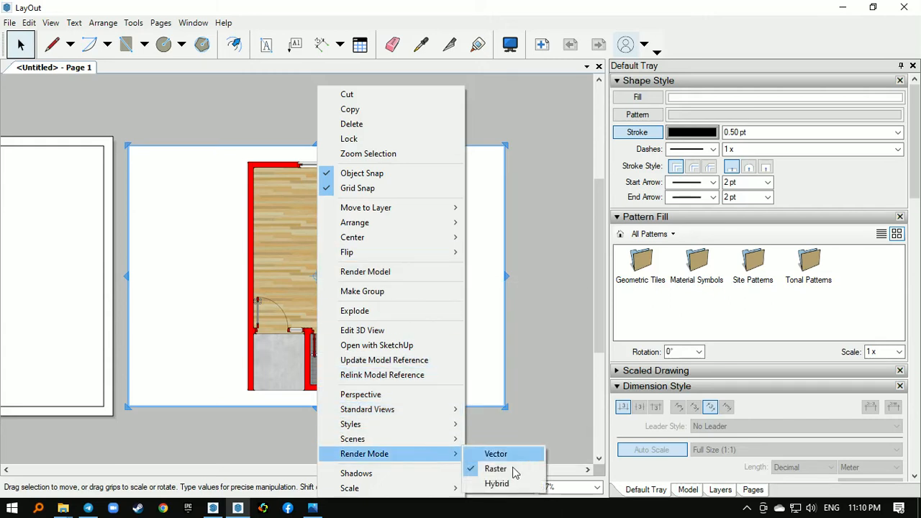
{"action": "left_click", "coordinate": [506, 454]}
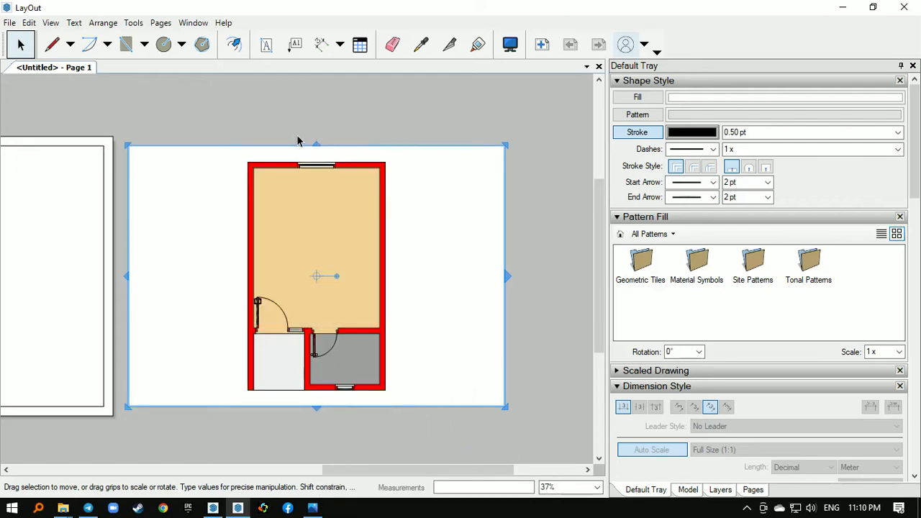
- Set the duplicate floor plan viewport's render mode to Hybrid
{"action": "scroll", "coordinate": [261, 233], "scroll_direction": "up", "scroll_amount": 3}
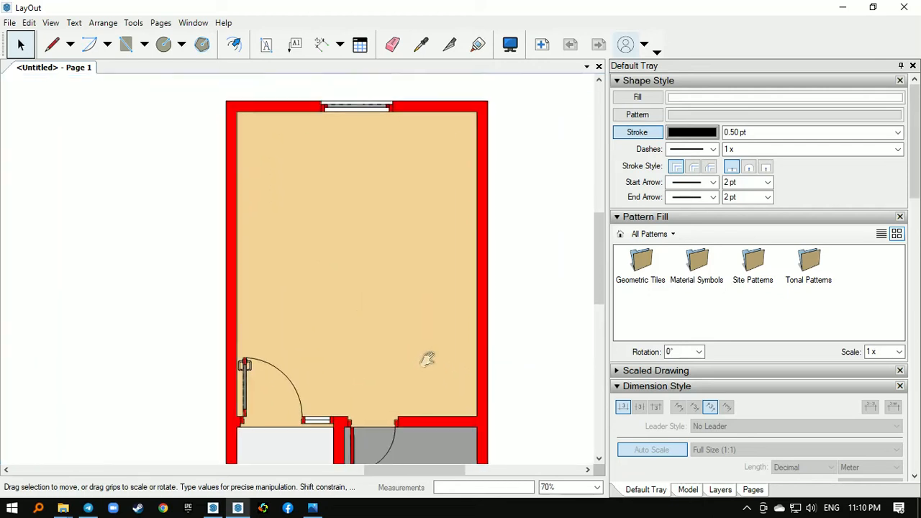
{"action": "middle_click_drag", "start_coordinate": [393, 343], "coordinate": [378, 278]}
{"action": "scroll", "coordinate": [353, 261], "scroll_direction": "down", "scroll_amount": 1}
{"action": "scroll", "coordinate": [353, 260], "scroll_direction": "down", "scroll_amount": 1}
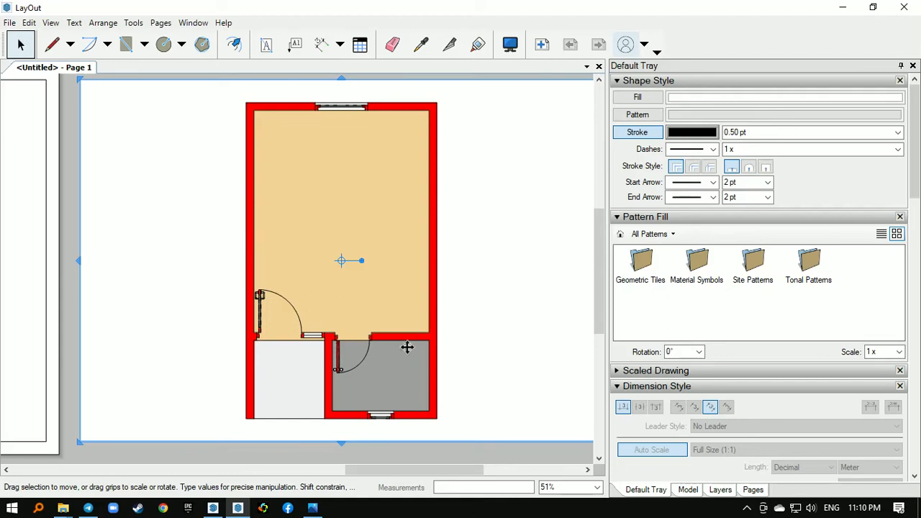
{"action": "scroll", "coordinate": [237, 352], "scroll_direction": "down", "scroll_amount": 1}
{"action": "scroll", "coordinate": [236, 352], "scroll_direction": "down", "scroll_amount": 2}
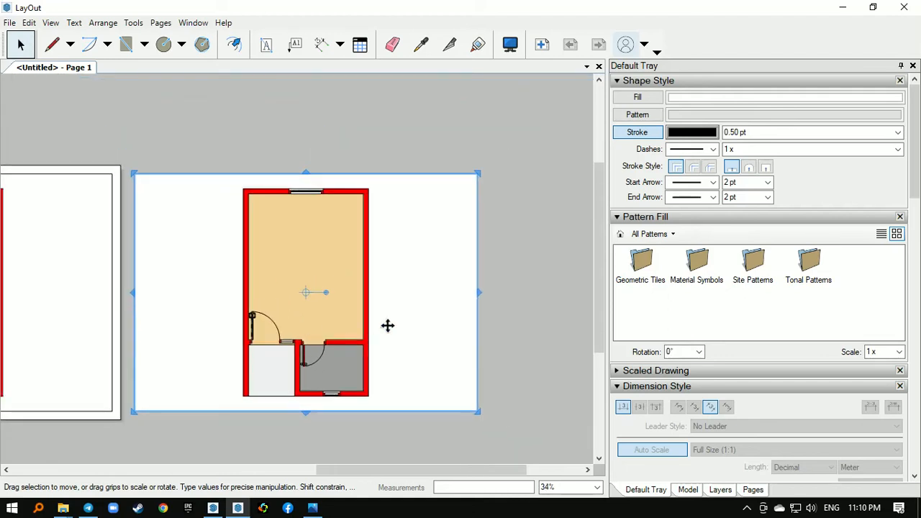
{"action": "scroll", "coordinate": [281, 236], "scroll_direction": "down", "scroll_amount": 1}
{"action": "right_click", "coordinate": [280, 236]}
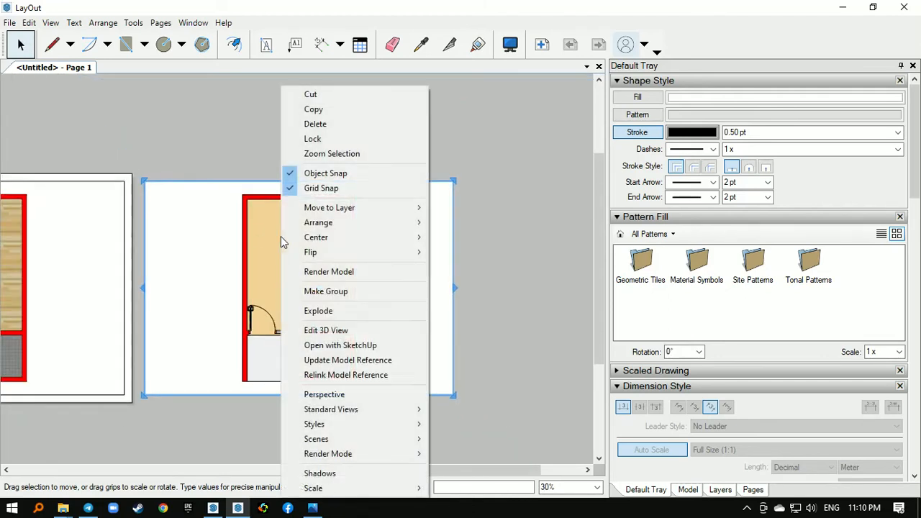
{"action": "mouse_move", "coordinate": [377, 454]}
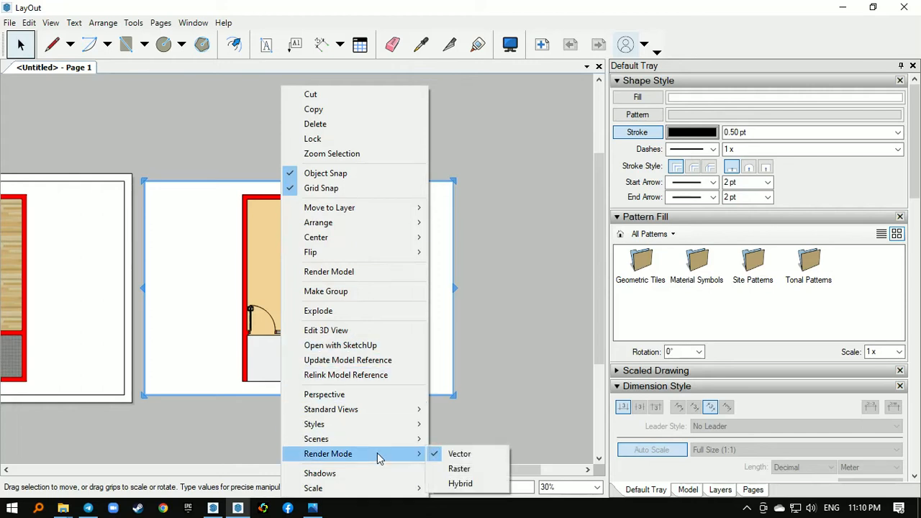
{"action": "left_click", "coordinate": [460, 483]}
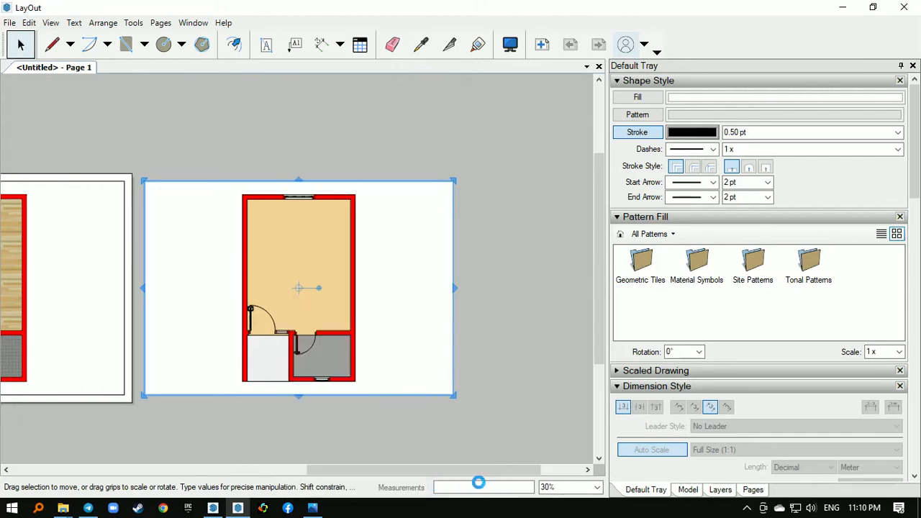
- Examine the line work and floor textures of the duplicate viewport up close around the entrance door handle
{"action": "scroll", "coordinate": [257, 315], "scroll_direction": "up", "scroll_amount": 2}
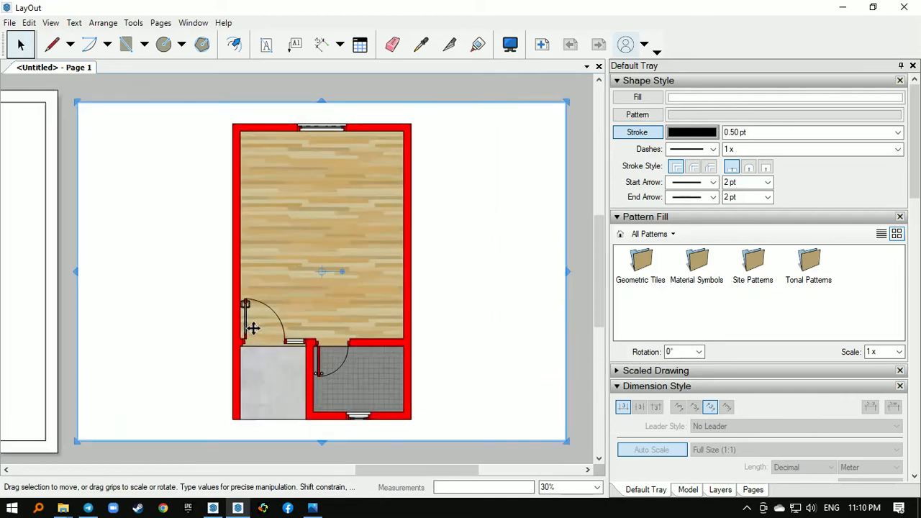
{"action": "scroll", "coordinate": [253, 328], "scroll_direction": "up", "scroll_amount": 12}
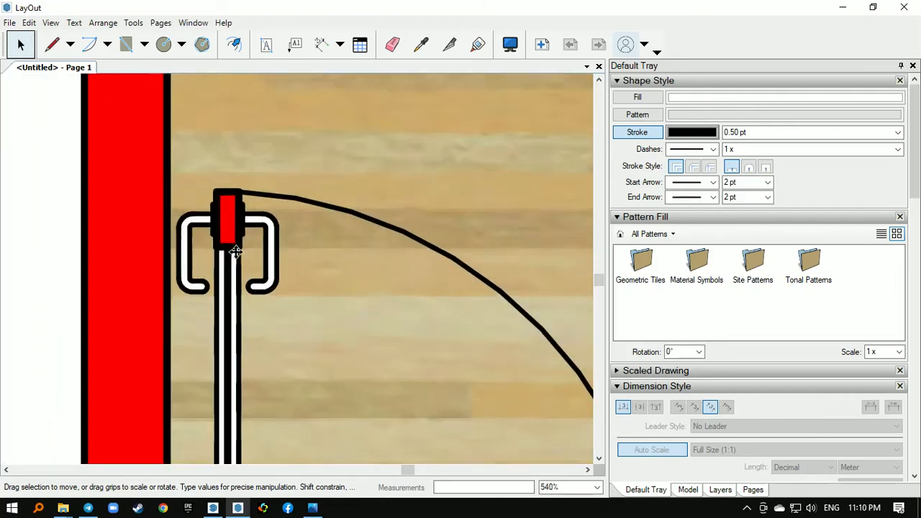
{"action": "scroll", "coordinate": [236, 252], "scroll_direction": "up", "scroll_amount": 8}
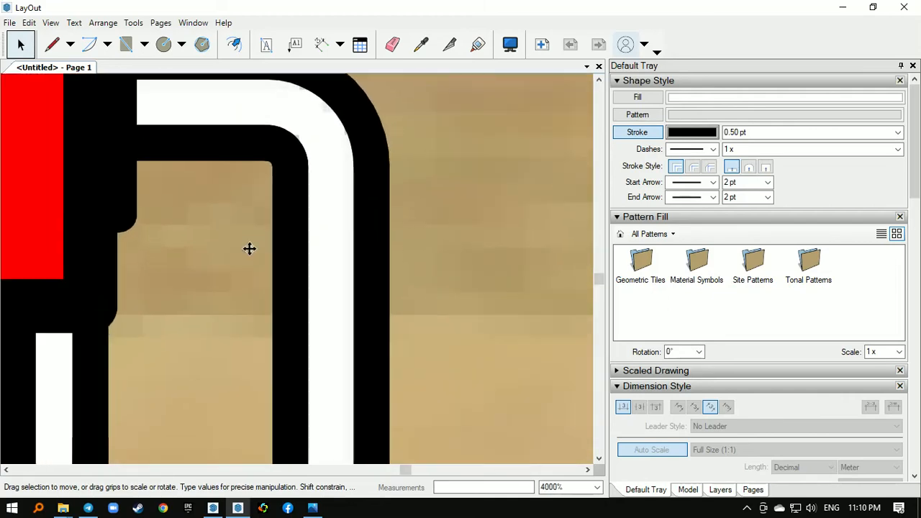
{"action": "scroll", "coordinate": [248, 248], "scroll_direction": "down", "scroll_amount": 14}
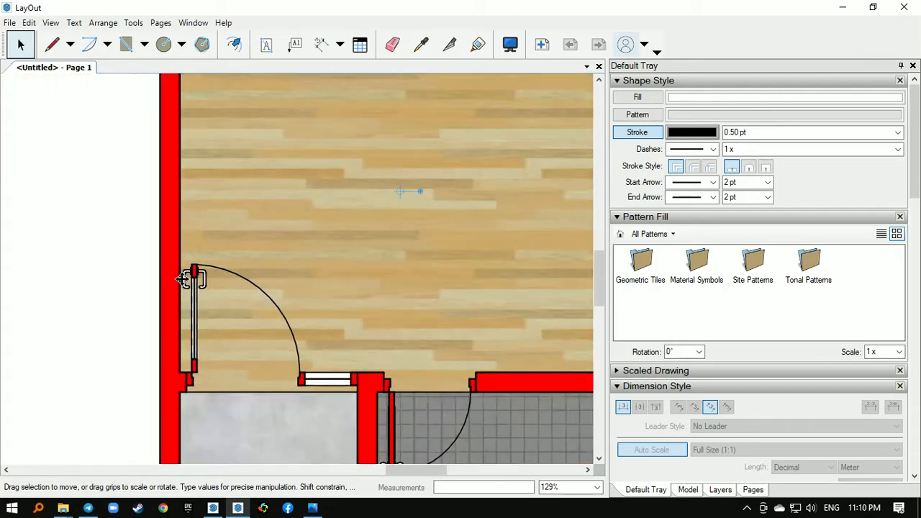
{"action": "scroll", "coordinate": [184, 279], "scroll_direction": "down", "scroll_amount": 5}
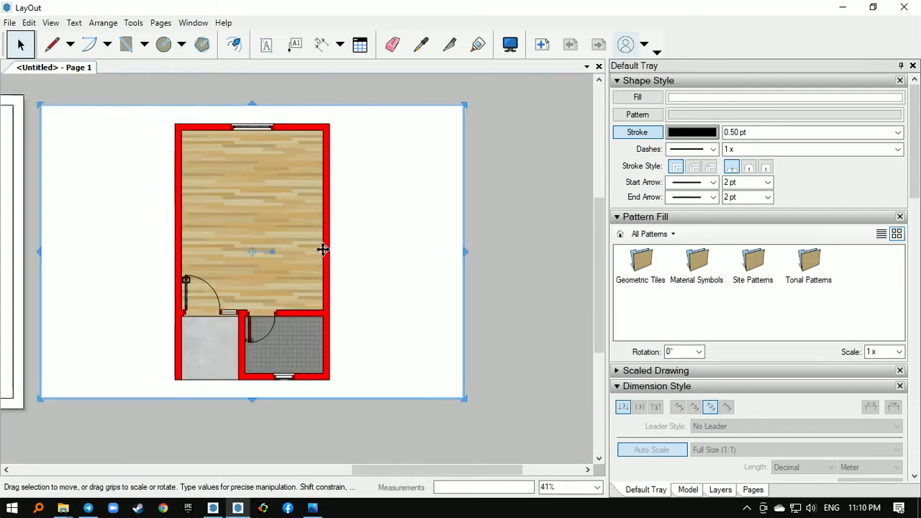
{"action": "left_click", "coordinate": [499, 225]}
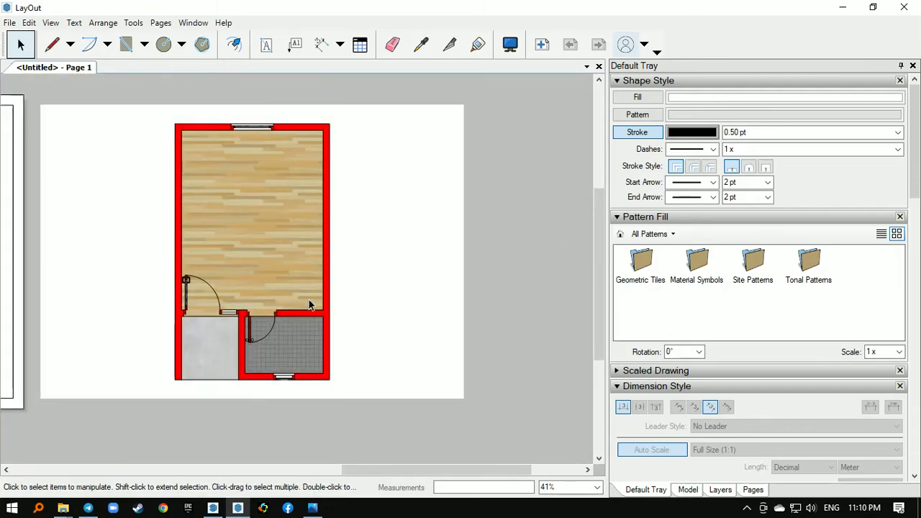
{"action": "scroll", "coordinate": [310, 305], "scroll_direction": "down", "scroll_amount": 2}
- Explode the duplicate floor plan viewport and deselect the resulting group
{"action": "left_click", "coordinate": [267, 217]}
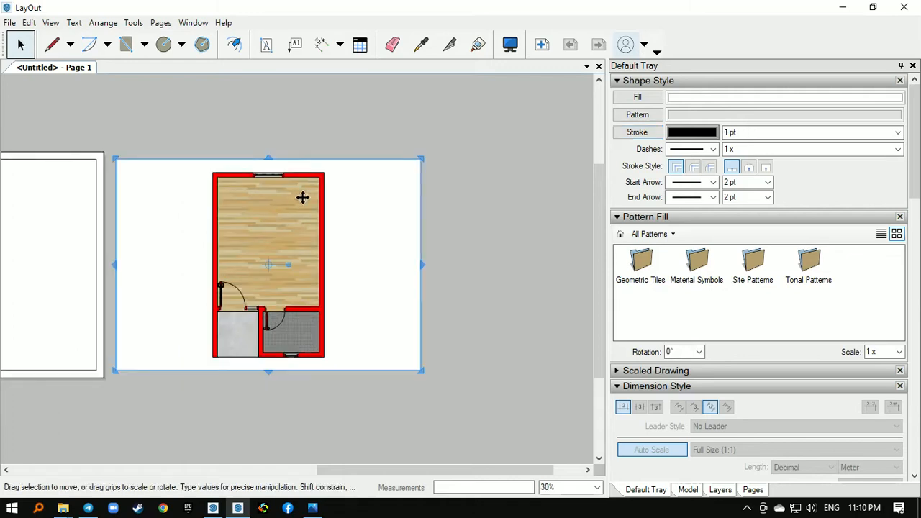
{"action": "scroll", "coordinate": [223, 191], "scroll_direction": "up", "scroll_amount": 2}
{"action": "scroll", "coordinate": [218, 189], "scroll_direction": "up", "scroll_amount": 2}
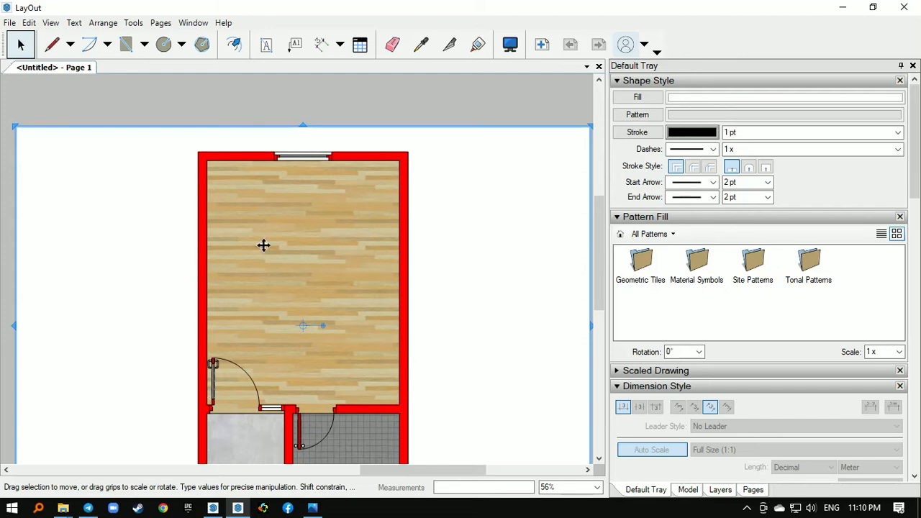
{"action": "scroll", "coordinate": [263, 245], "scroll_direction": "down", "scroll_amount": 1}
{"action": "scroll", "coordinate": [263, 245], "scroll_direction": "down", "scroll_amount": 1}
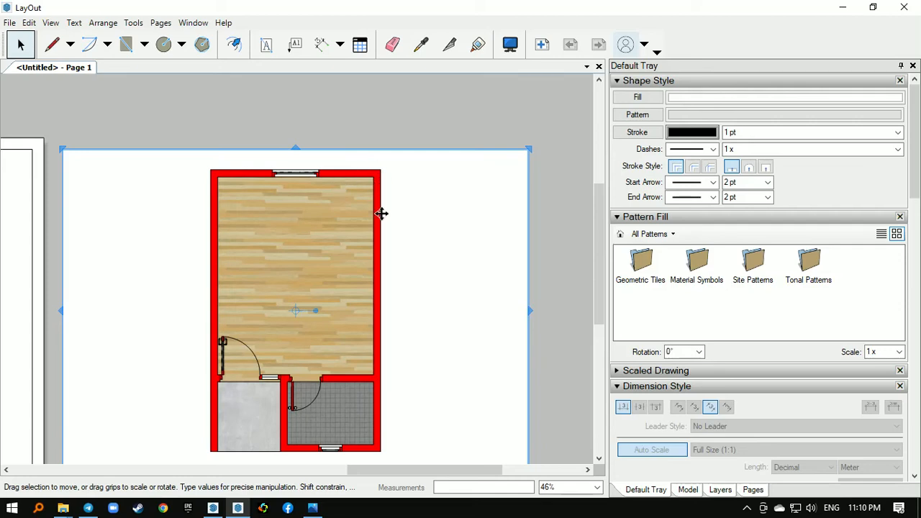
{"action": "scroll", "coordinate": [280, 245], "scroll_direction": "down", "scroll_amount": 1}
{"action": "right_click", "coordinate": [280, 245]}
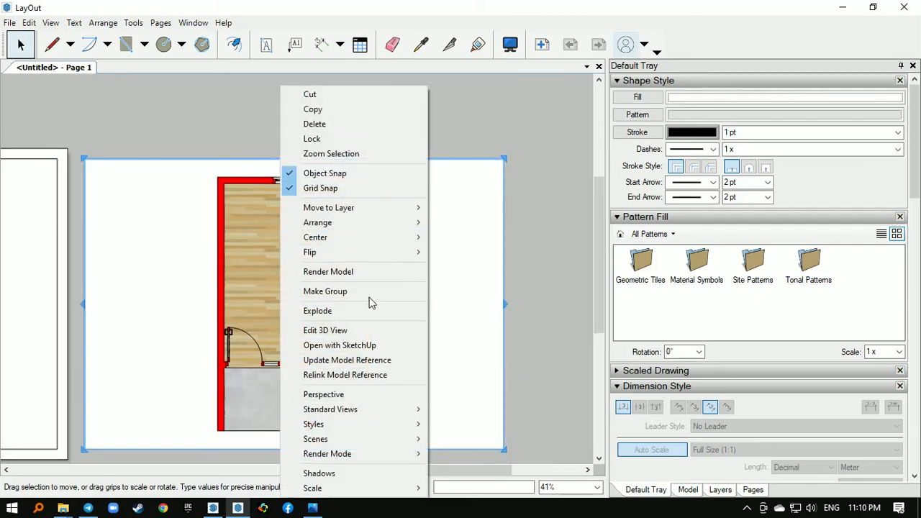
{"action": "left_click", "coordinate": [362, 313]}
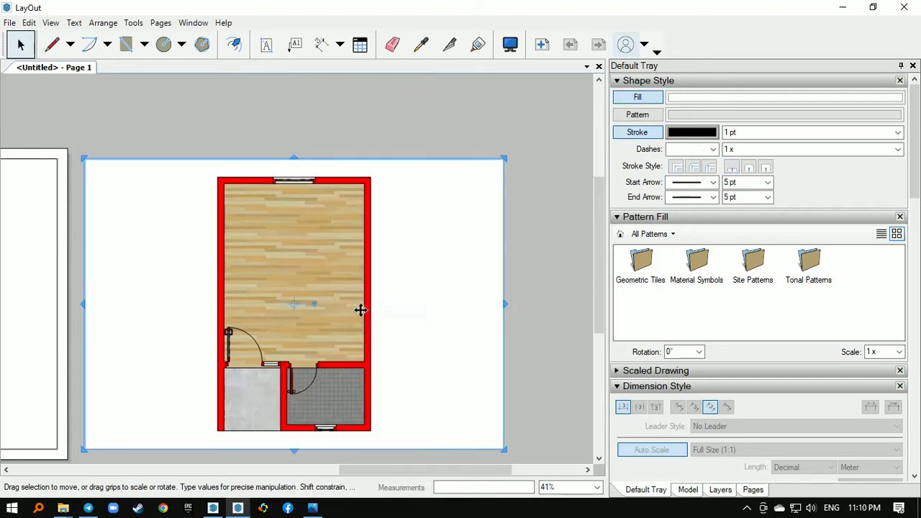
{"action": "scroll", "coordinate": [361, 309], "scroll_direction": "down", "scroll_amount": 1}
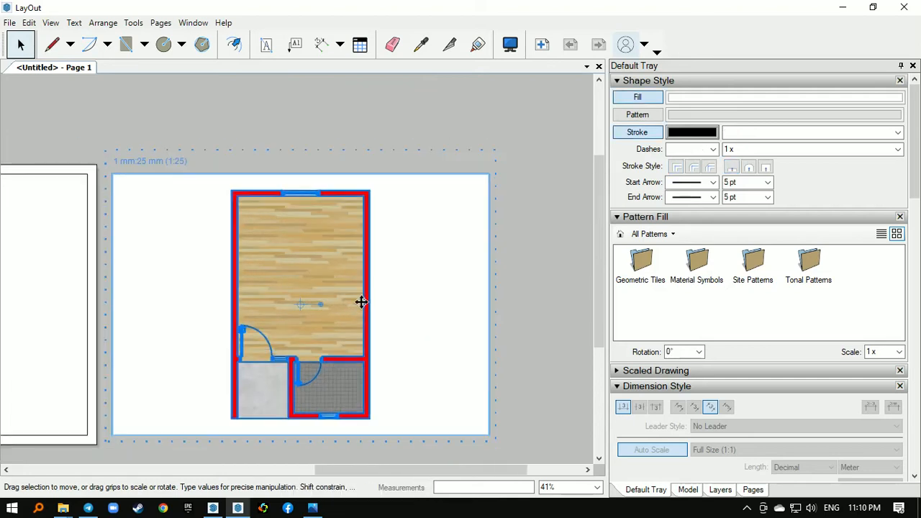
{"action": "left_click", "coordinate": [355, 127]}
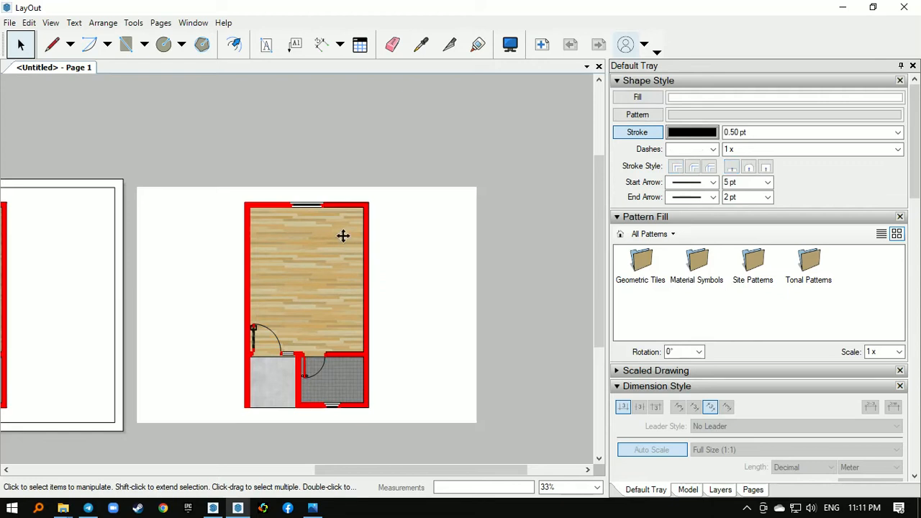
- Ungroup the exploded floor plan and move its textured floor image up and to the right, away from the line work
{"action": "left_click", "coordinate": [343, 239]}
{"action": "right_click", "coordinate": [343, 239]}
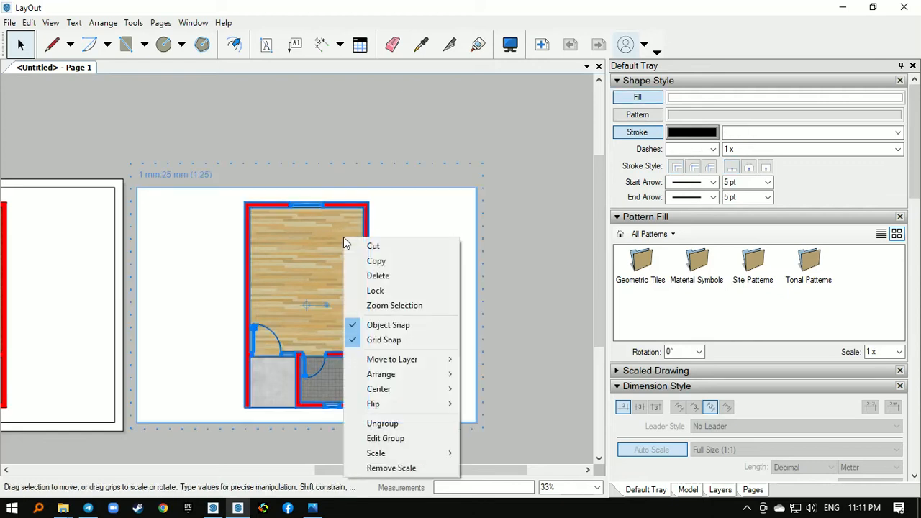
{"action": "left_click", "coordinate": [403, 424]}
{"action": "left_click", "coordinate": [366, 125]}
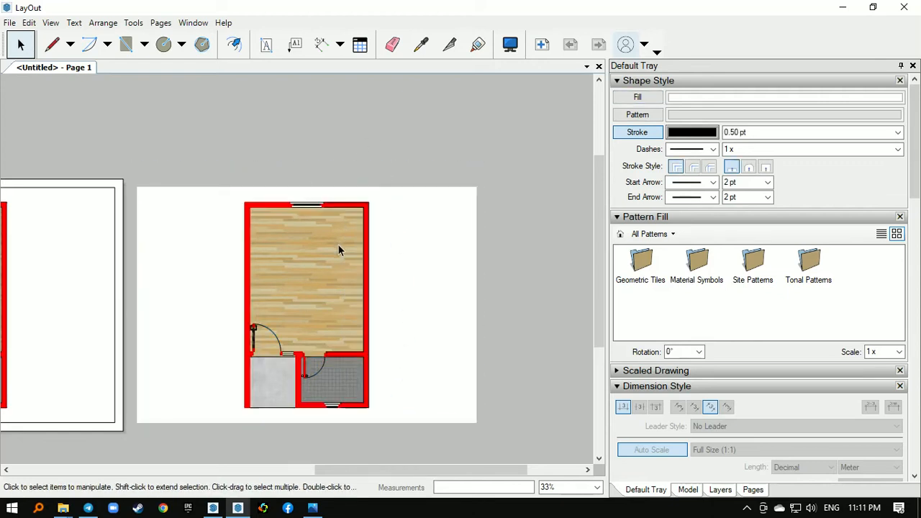
{"action": "left_click", "coordinate": [400, 247]}
{"action": "mouse_move", "coordinate": [401, 247]}
{"action": "left_mouse_down"}
{"action": "mouse_move", "coordinate": [554, 146]}
{"action": "mouse_move", "coordinate": [413, 205]}
{"action": "left_mouse_up"}
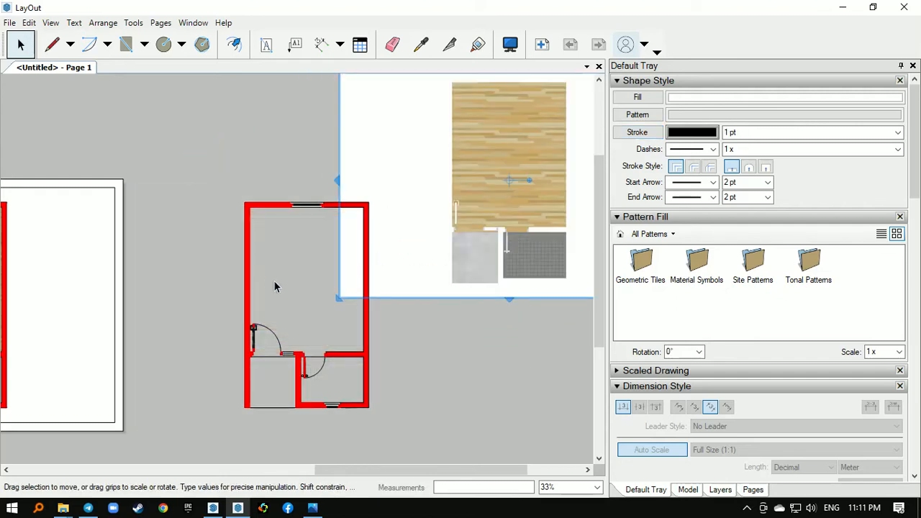
- Ungroup the remaining wall and line work, and select the subgroup of lines containing the doors and windows
{"action": "left_click", "coordinate": [269, 330]}
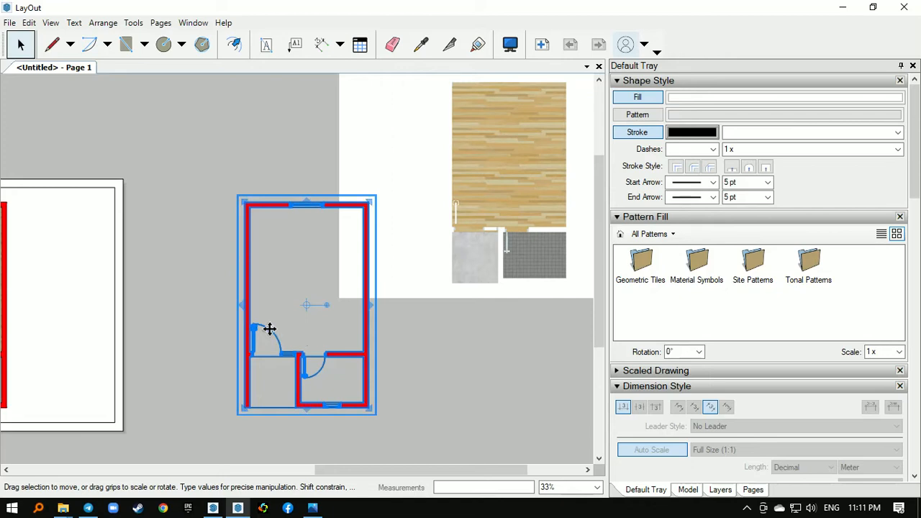
{"action": "right_click", "coordinate": [269, 329]}
{"action": "left_click", "coordinate": [320, 291]}
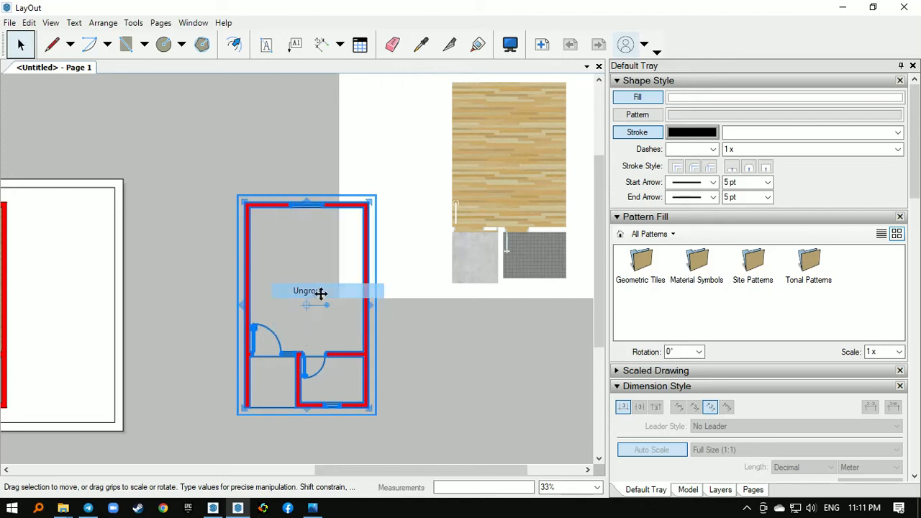
{"action": "left_click", "coordinate": [279, 329]}
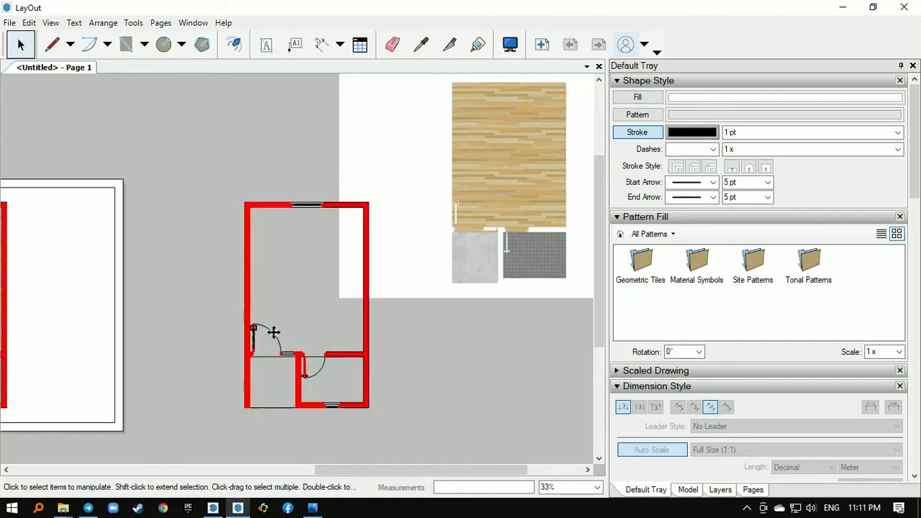
{"action": "left_click", "coordinate": [274, 332]}
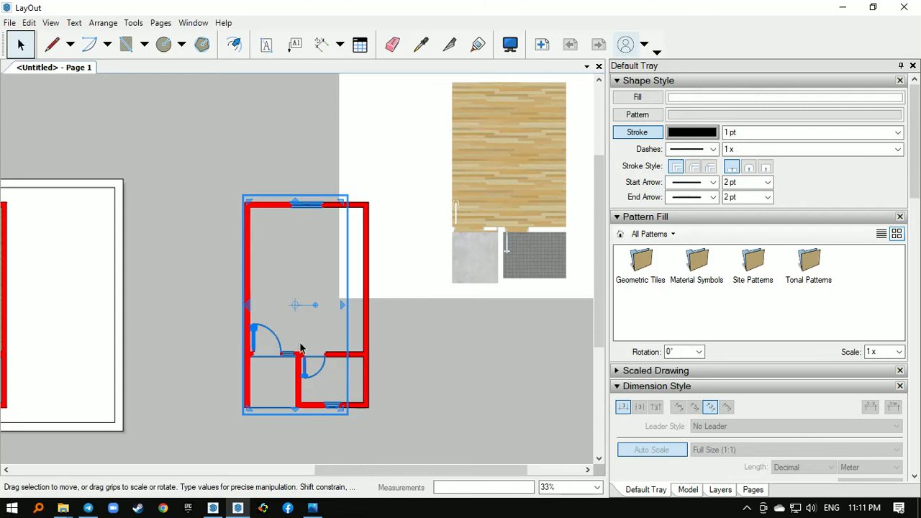
- Delete the subgroup of door and window lines and remove the entrance door leaf's outline inside the remaining line group
{"action": "left_click", "coordinate": [259, 341]}
{"action": "left_click", "coordinate": [256, 340]}
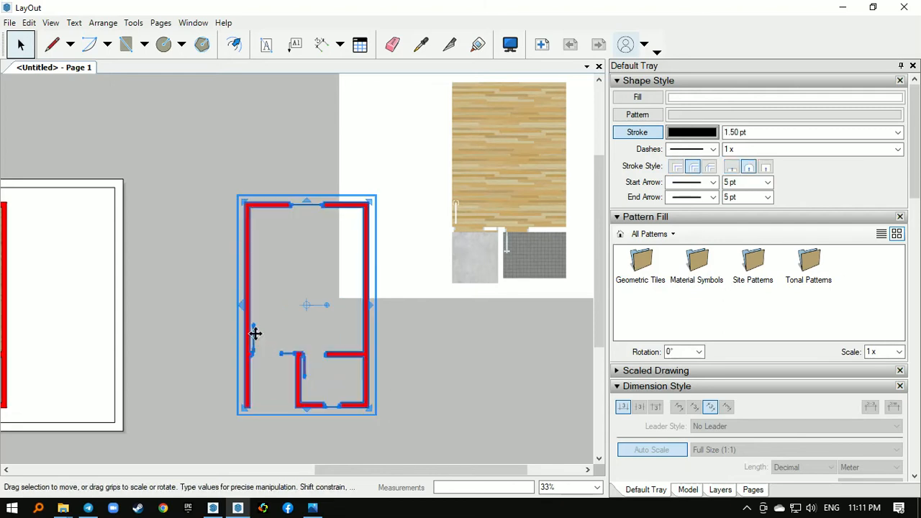
{"action": "double_click", "coordinate": [255, 338]}
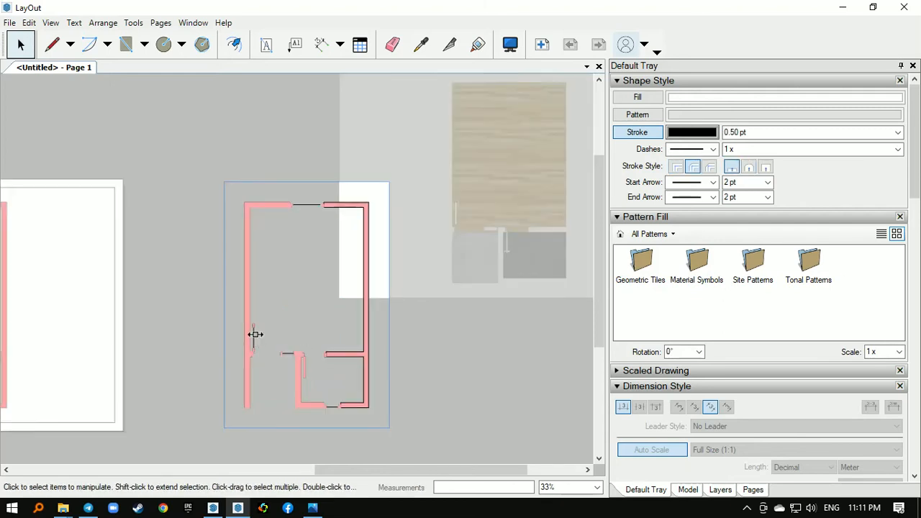
{"action": "left_click", "coordinate": [255, 334]}
{"action": "left_click", "coordinate": [276, 358]}
{"action": "scroll", "coordinate": [274, 355], "scroll_direction": "up", "scroll_amount": 1}
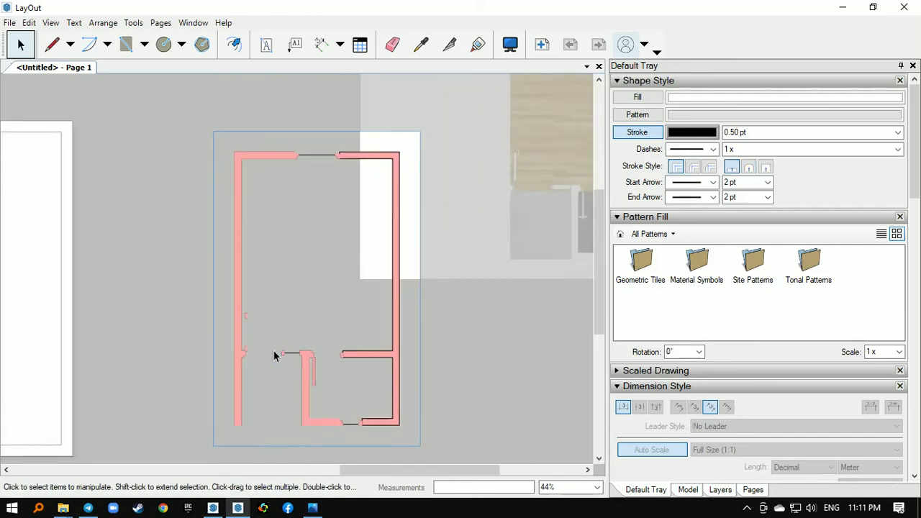
- Delete the outlines of the small entrance door pieces beside the left wall and leave the line group
{"action": "left_click", "coordinate": [262, 357]}
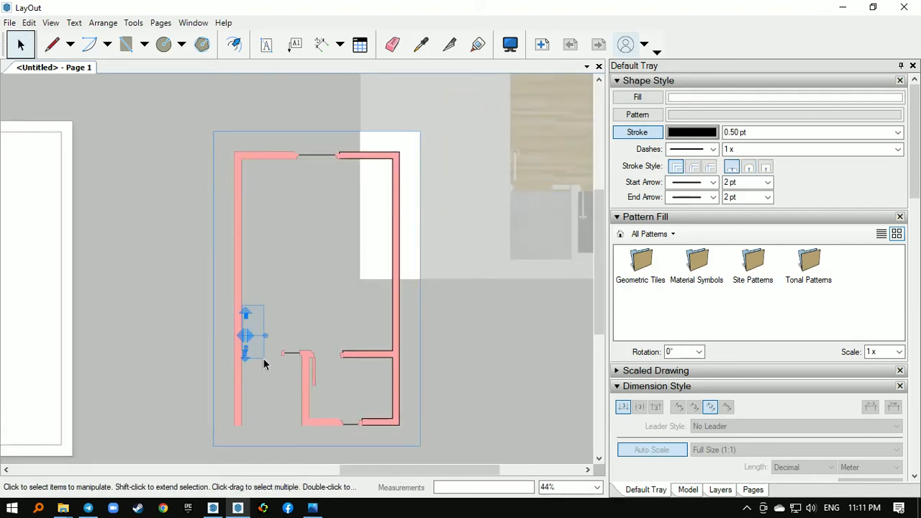
{"action": "key", "text": "Delete"}
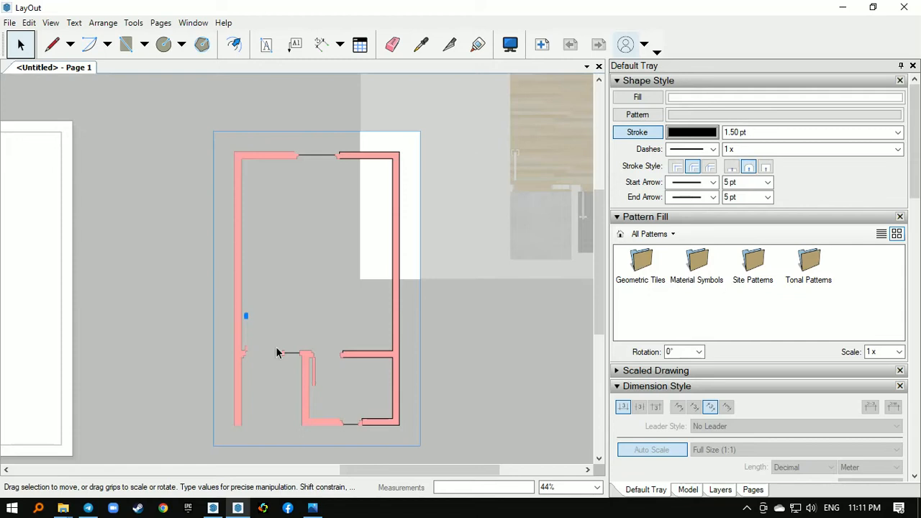
{"action": "scroll", "coordinate": [277, 352], "scroll_direction": "up", "scroll_amount": 3}
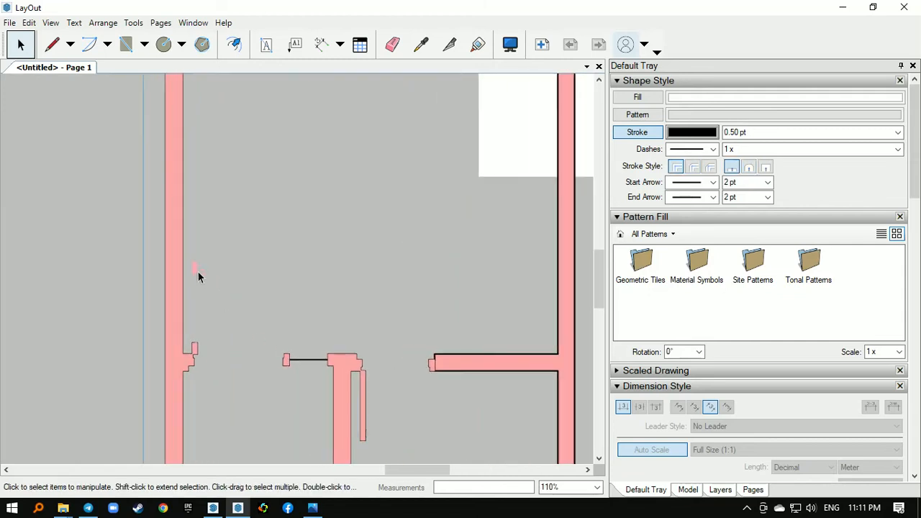
{"action": "scroll", "coordinate": [238, 262], "scroll_direction": "down", "scroll_amount": 2}
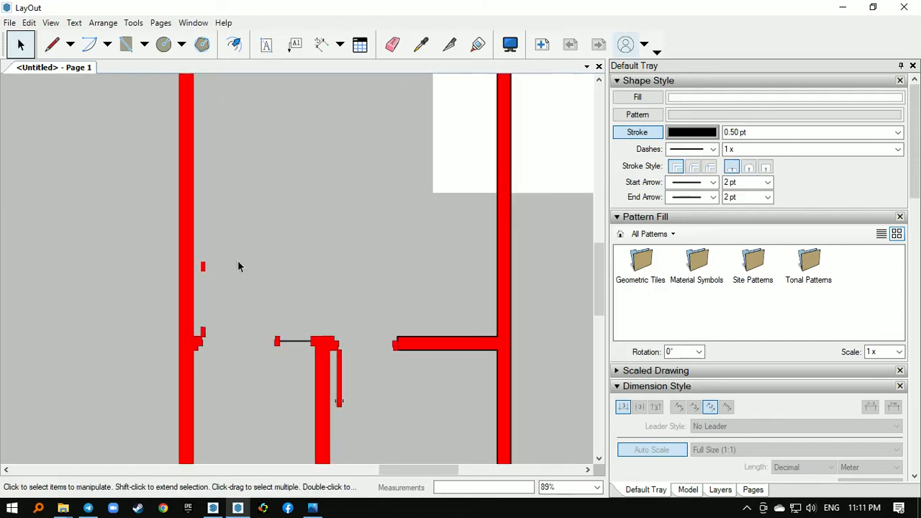
{"action": "scroll", "coordinate": [206, 309], "scroll_direction": "down", "scroll_amount": 1}
- Open the group of red wall fills for editing
{"action": "left_click", "coordinate": [201, 310]}
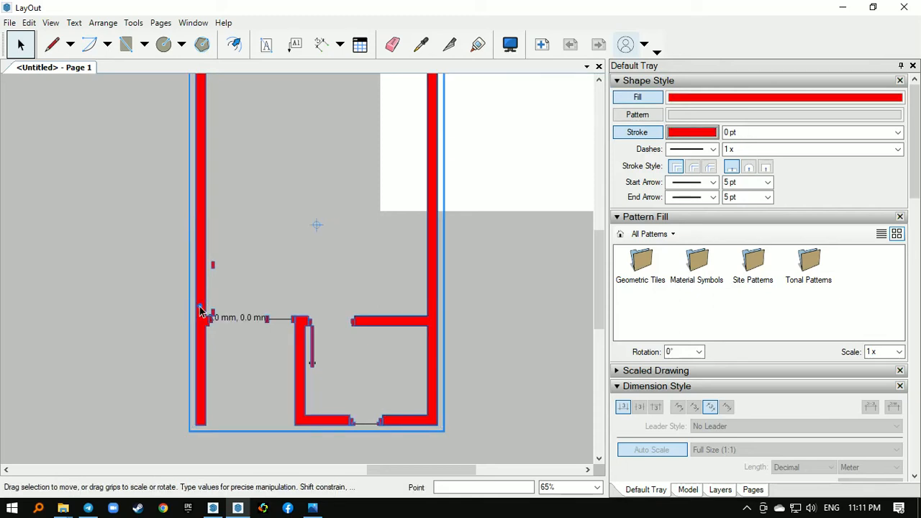
{"action": "double_click", "coordinate": [200, 310]}
- Delete the left wall's red fill and undo the deletion
{"action": "left_click", "coordinate": [200, 304]}
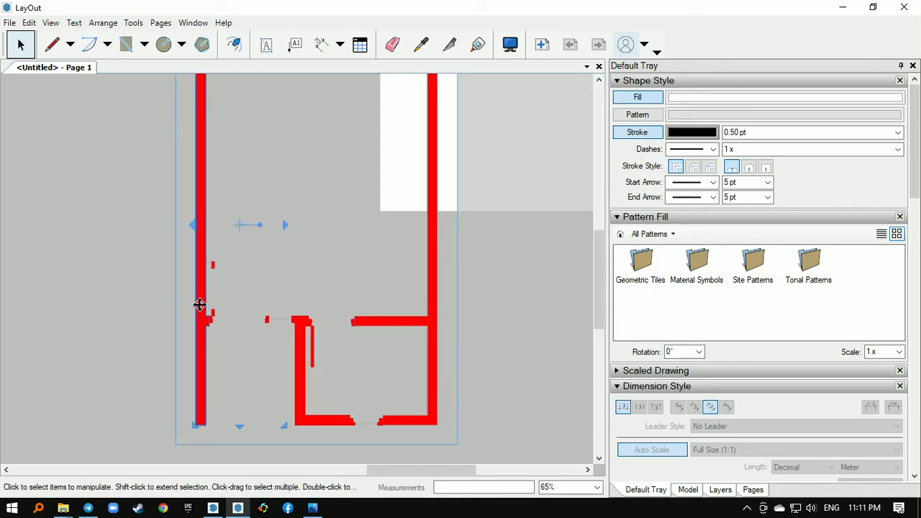
{"action": "scroll", "coordinate": [194, 316], "scroll_direction": "up", "scroll_amount": 4}
{"action": "scroll", "coordinate": [201, 314], "scroll_direction": "up", "scroll_amount": 1}
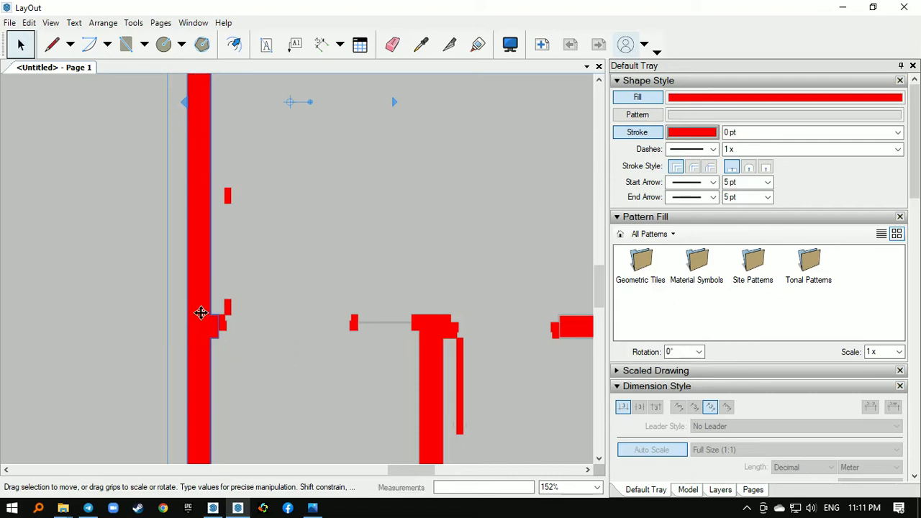
{"action": "scroll", "coordinate": [201, 314], "scroll_direction": "down", "scroll_amount": 6}
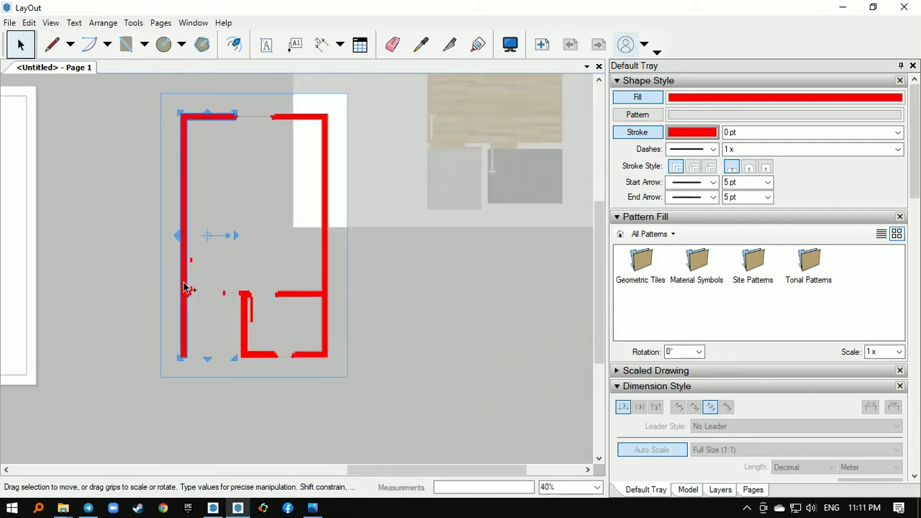
{"action": "key", "text": "Delete"}
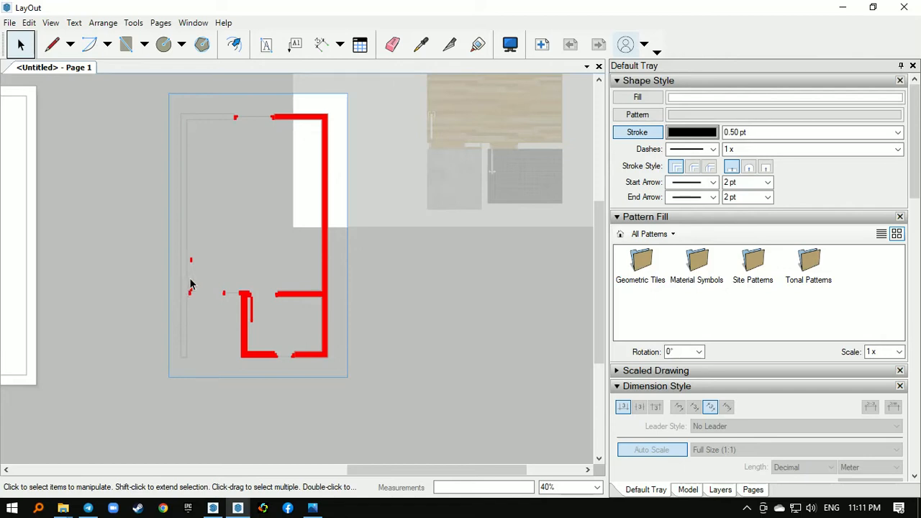
{"action": "scroll", "coordinate": [285, 115], "scroll_direction": "up", "scroll_amount": 5}
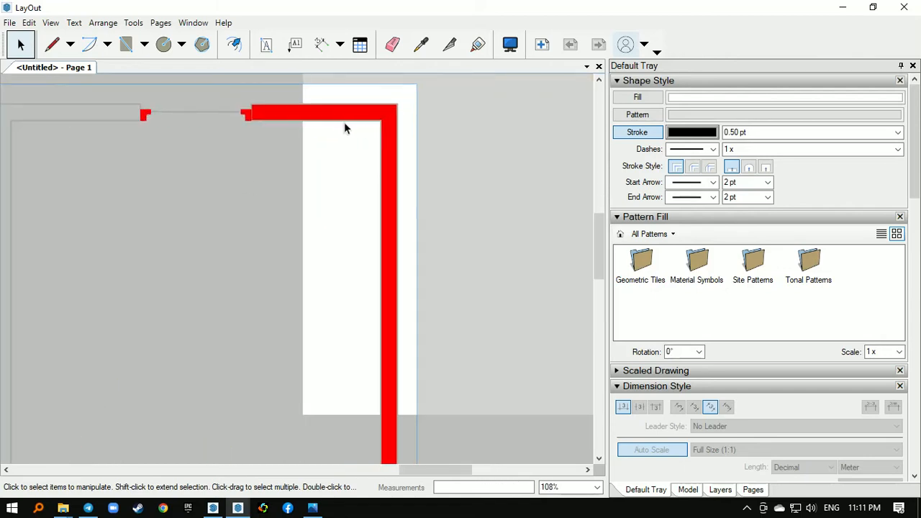
{"action": "scroll", "coordinate": [344, 125], "scroll_direction": "down", "scroll_amount": 3}
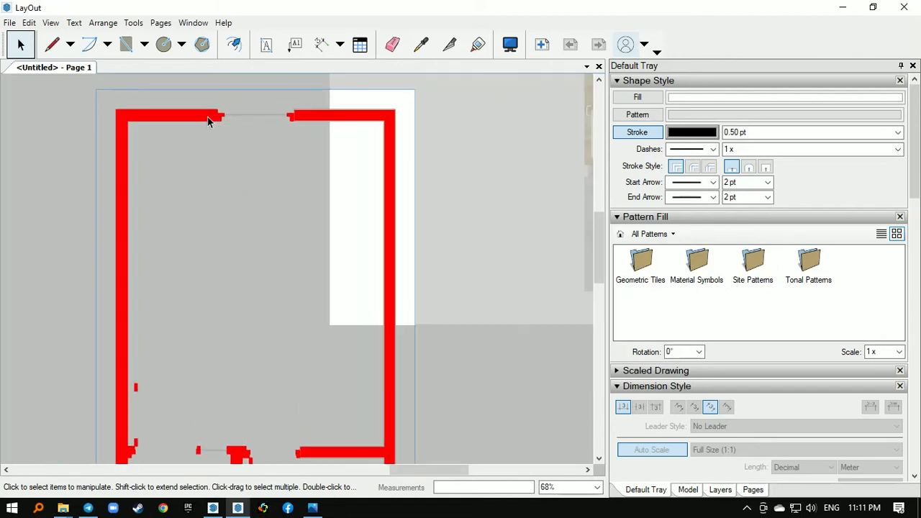
- Select the red fills of the left, right and inner walls together and cut them out of the fill group
{"action": "scroll", "coordinate": [207, 121], "scroll_direction": "up", "scroll_amount": 2}
{"action": "left_click", "coordinate": [206, 115]}
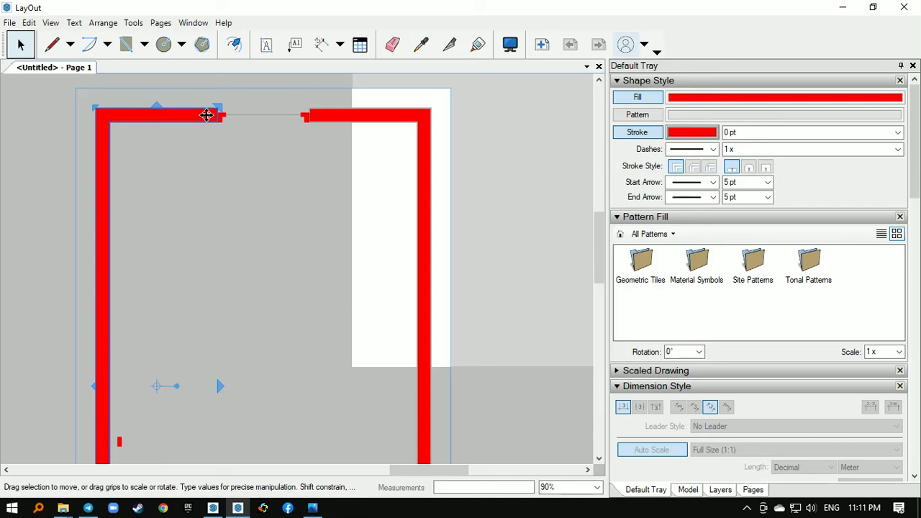
{"action": "left_click", "coordinate": [425, 128], "text": "shift"}
{"action": "scroll", "coordinate": [275, 118], "scroll_direction": "down", "scroll_amount": 5}
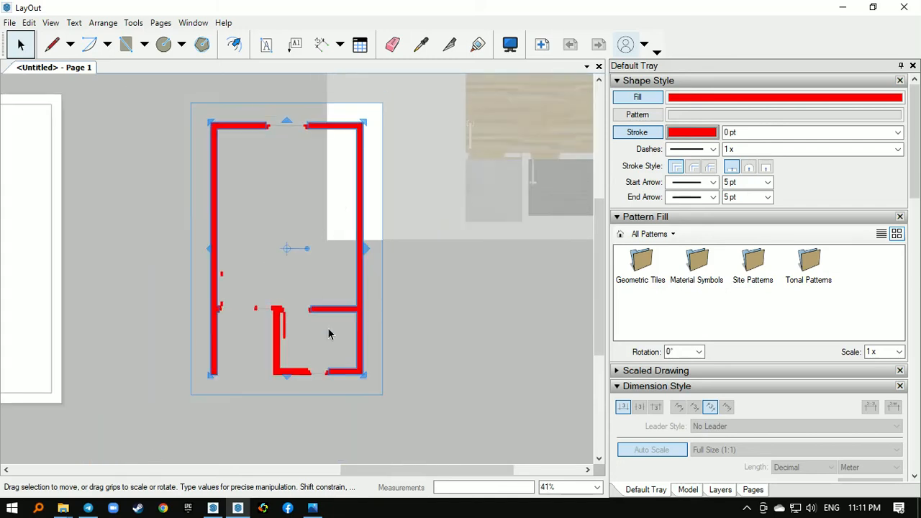
{"action": "scroll", "coordinate": [328, 333], "scroll_direction": "up", "scroll_amount": 4}
{"action": "scroll", "coordinate": [238, 330], "scroll_direction": "up", "scroll_amount": 2}
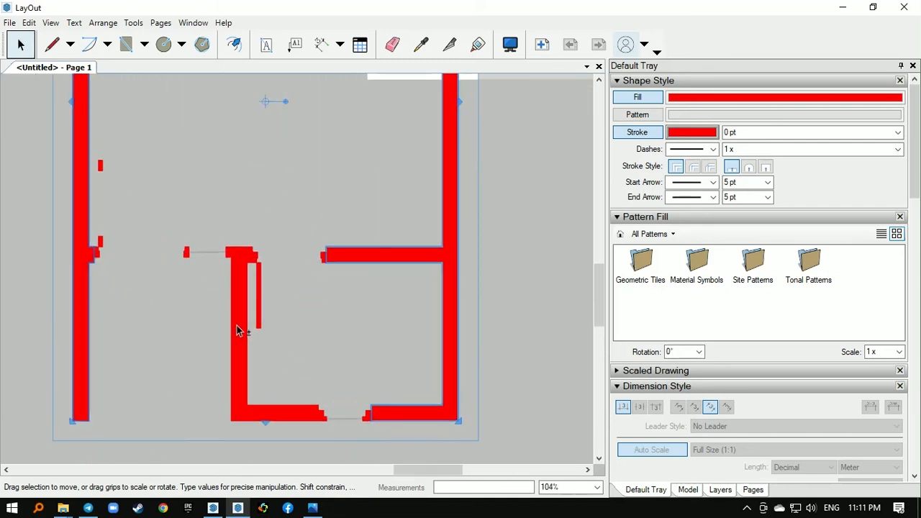
{"action": "scroll", "coordinate": [215, 324], "scroll_direction": "down", "scroll_amount": 4}
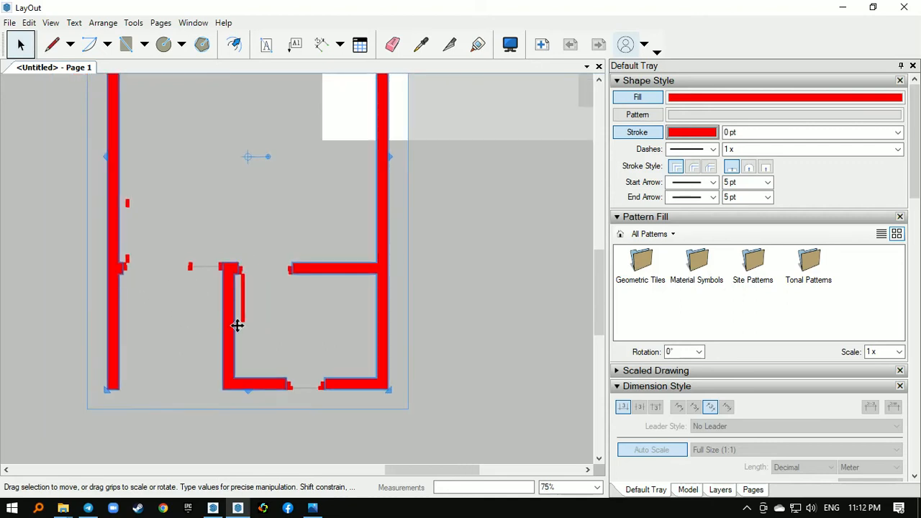
{"action": "scroll", "coordinate": [197, 367], "scroll_direction": "down", "scroll_amount": 2}
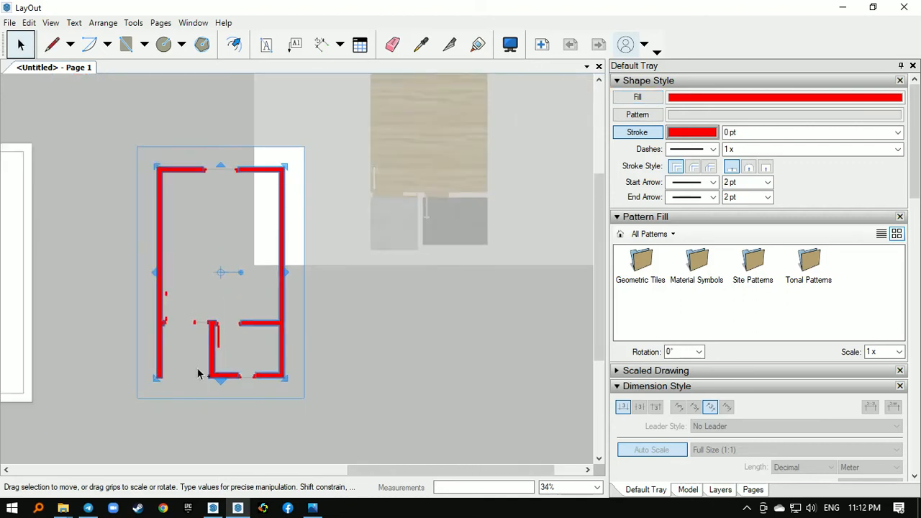
{"action": "left_click", "coordinate": [343, 349]}
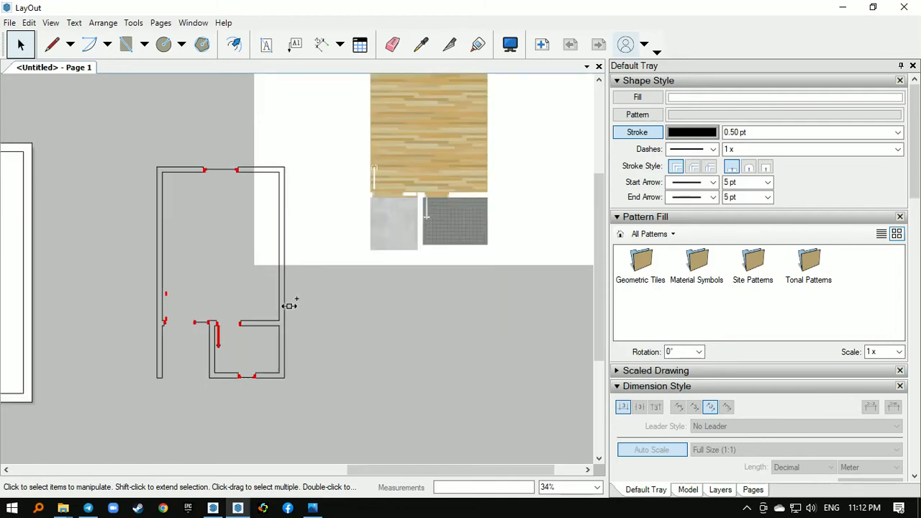
- Paste the wall fills back as one new group and move it down and to the right, away from the line work
{"action": "left_click", "coordinate": [283, 274]}
{"action": "right_click", "coordinate": [282, 269]}
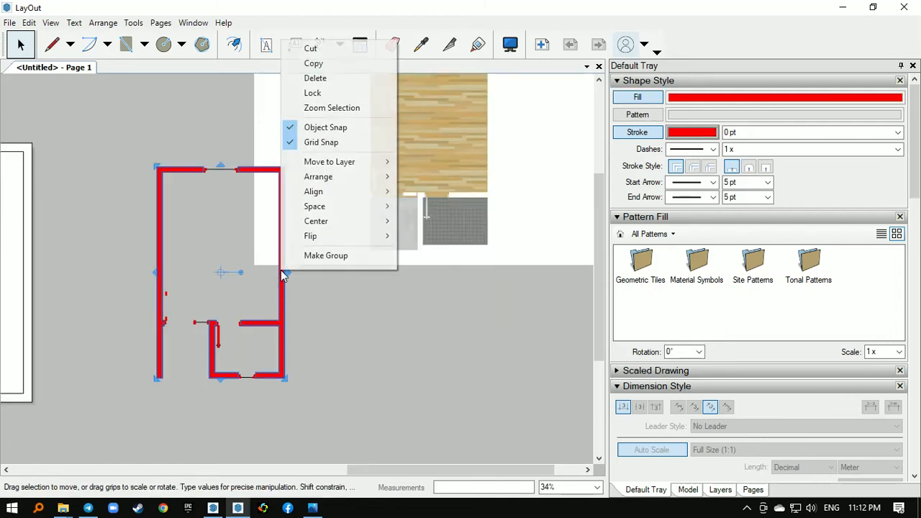
{"action": "left_click", "coordinate": [302, 258]}
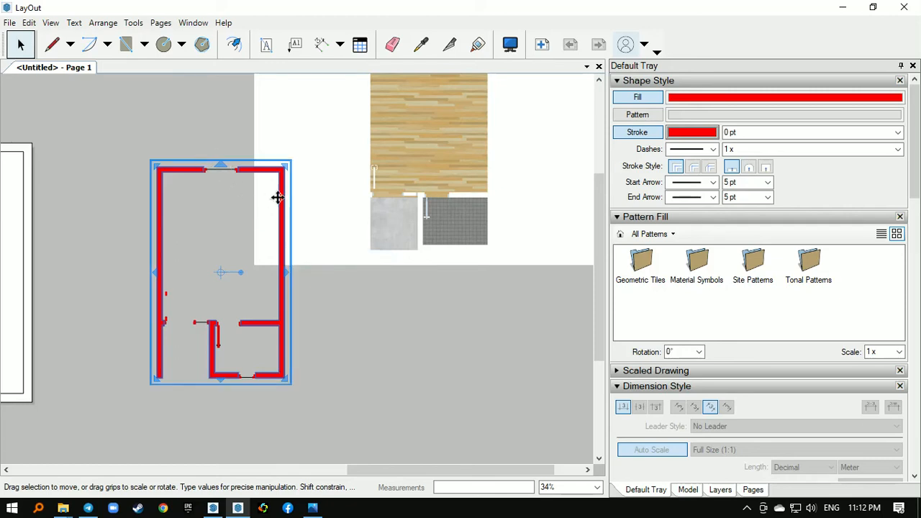
{"action": "left_click_drag", "start_coordinate": [278, 198], "coordinate": [406, 283]}
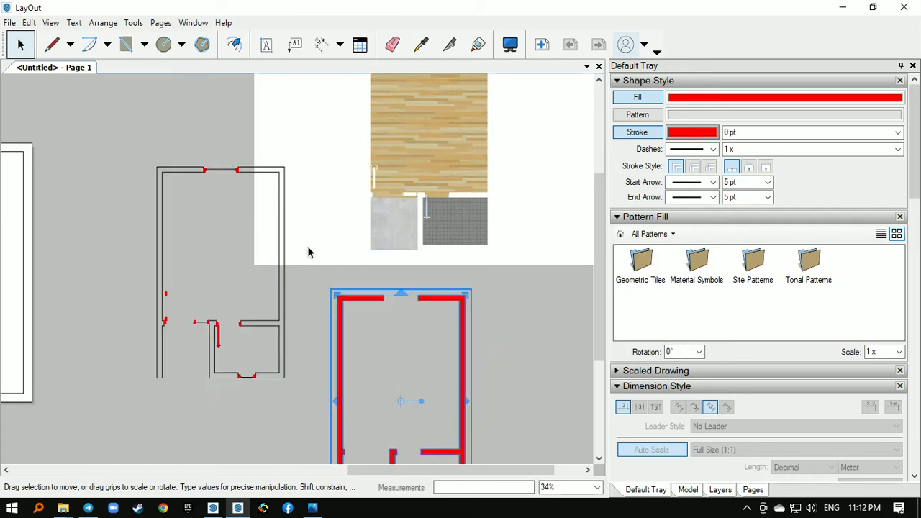
- Delete the leftover wall outlines and the textured floor image
{"action": "left_click", "coordinate": [164, 185]}
{"action": "key", "text": "Delete"}
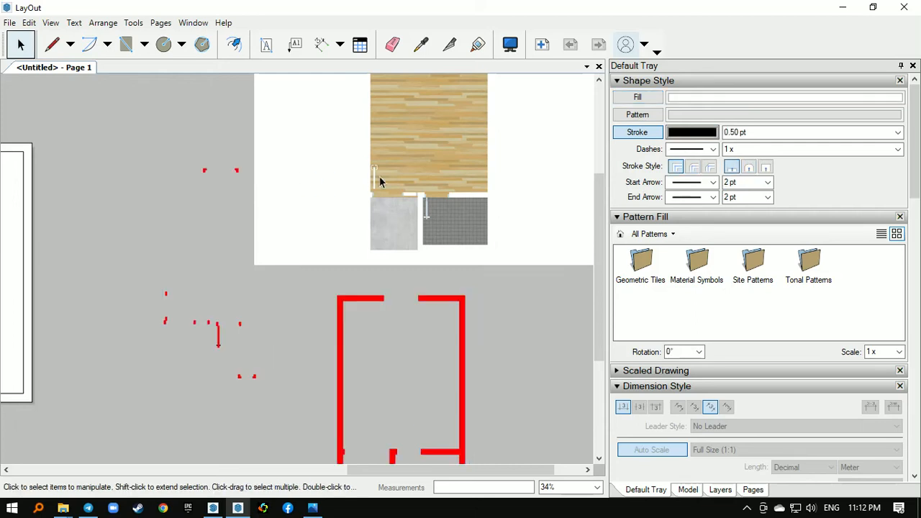
{"action": "left_click", "coordinate": [379, 175]}
{"action": "key", "text": "Delete"}
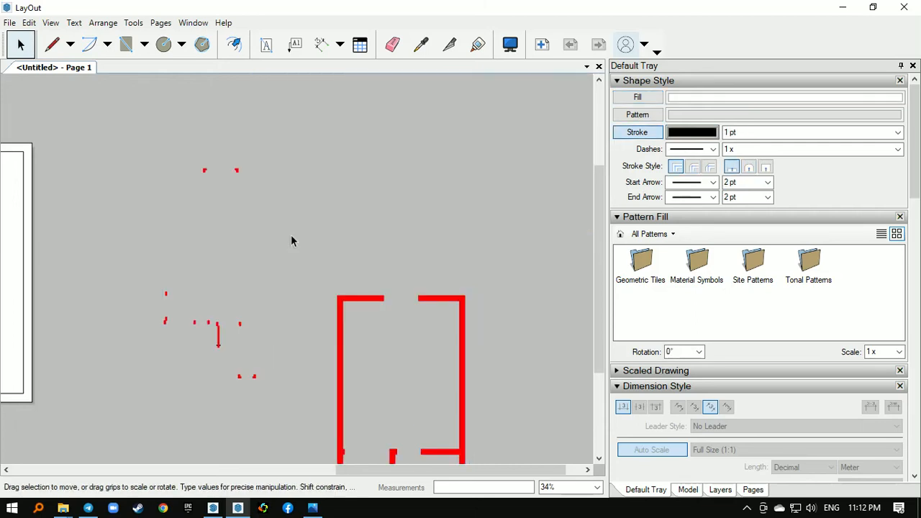
- Delete the small leftover red door and window pieces beside the wall group
{"action": "scroll", "coordinate": [292, 238], "scroll_direction": "down", "scroll_amount": 1}
{"action": "key", "text": "ctrl+z"}
{"action": "left_click_drag", "start_coordinate": [189, 150], "coordinate": [333, 381]}
{"action": "key", "text": "Delete"}
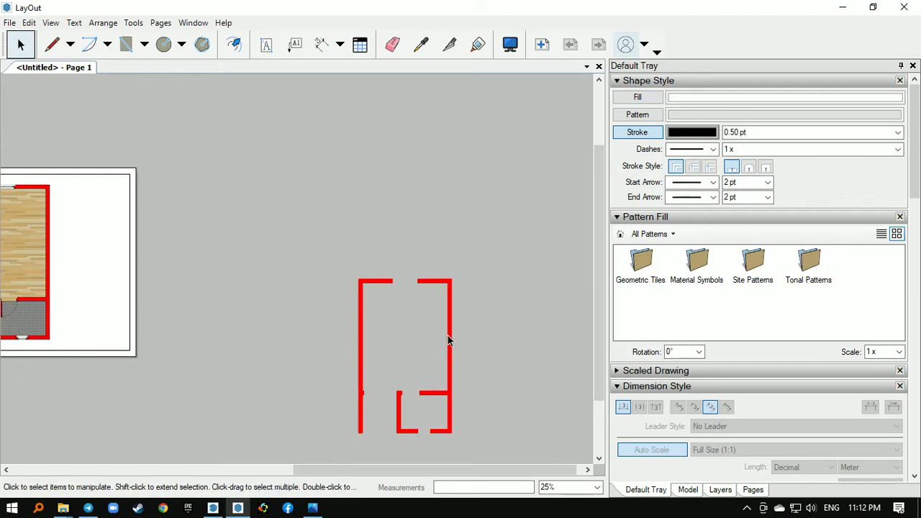
- Move the red wall group up into the empty area beside the sheet
{"action": "left_click", "coordinate": [449, 337]}
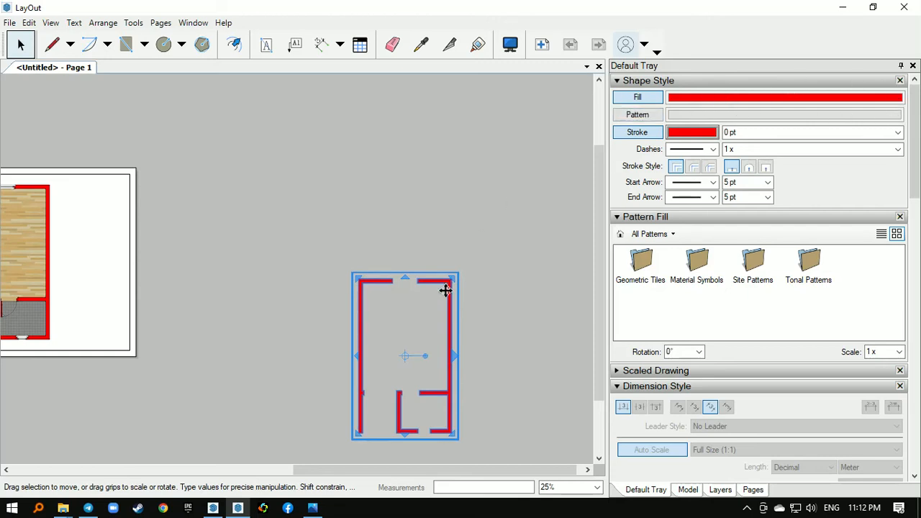
{"action": "scroll", "coordinate": [445, 290], "scroll_direction": "up", "scroll_amount": 1}
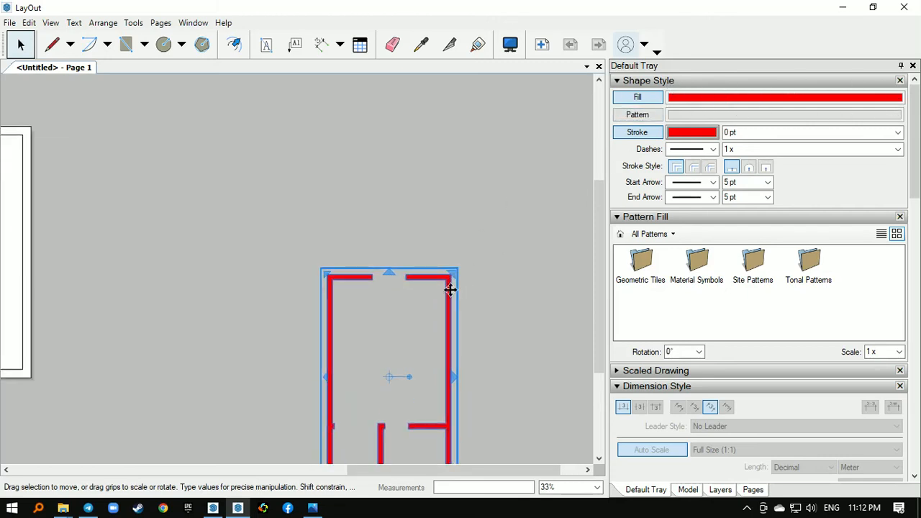
{"action": "left_click_drag", "start_coordinate": [449, 289], "coordinate": [486, 137]}
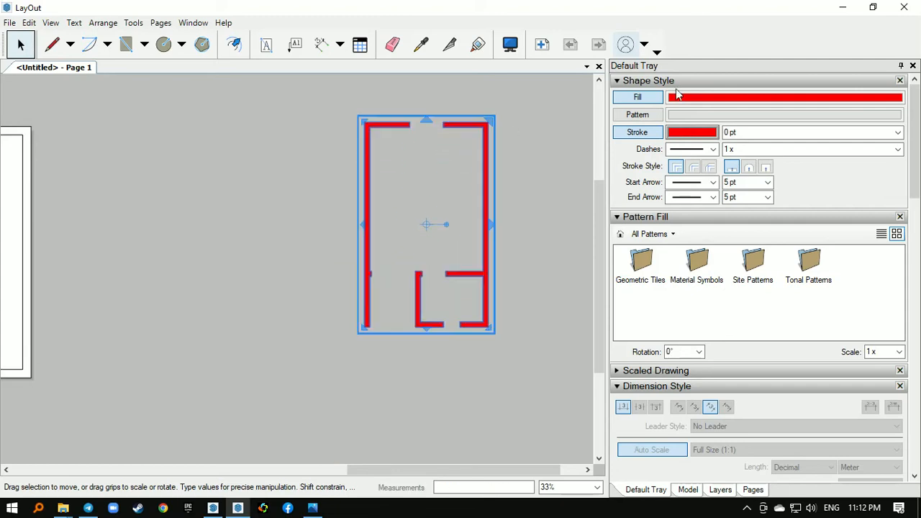
- Turn on a pattern for the wall group and apply Brick Common Face from the Material Symbols collection
{"action": "left_click", "coordinate": [637, 115]}
{"action": "scroll", "coordinate": [496, 144], "scroll_direction": "up", "scroll_amount": 4}
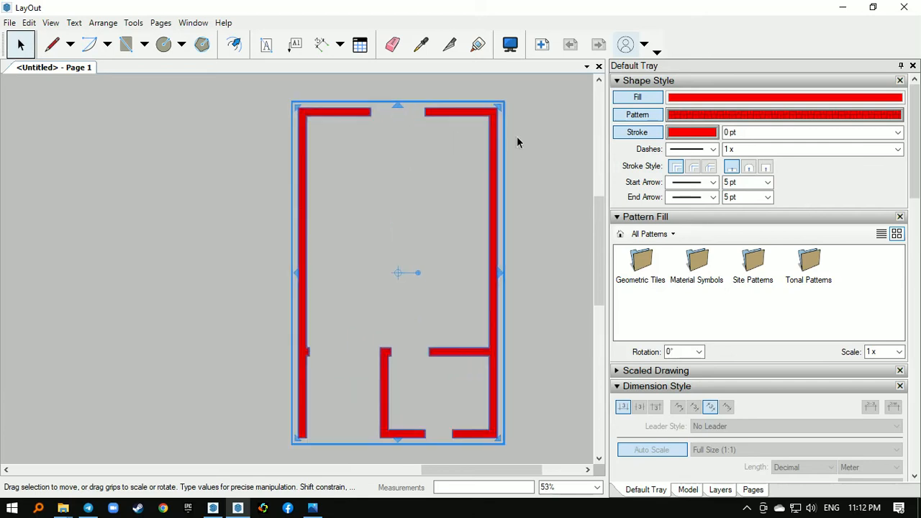
{"action": "scroll", "coordinate": [486, 153], "scroll_direction": "up", "scroll_amount": 2}
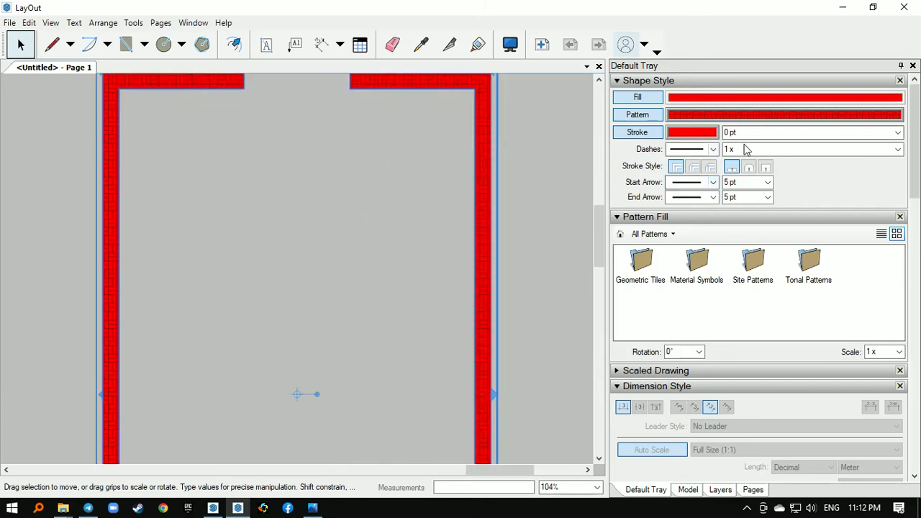
{"action": "left_click", "coordinate": [657, 235]}
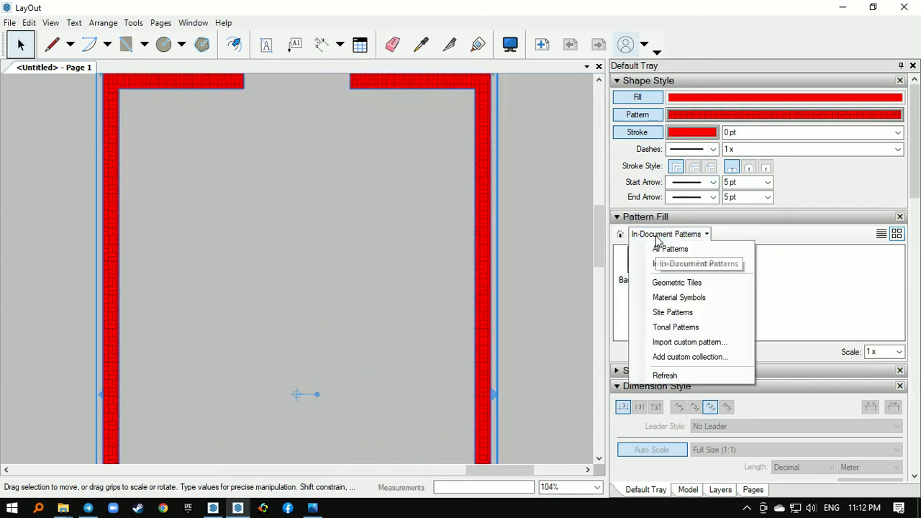
{"action": "left_click", "coordinate": [686, 301]}
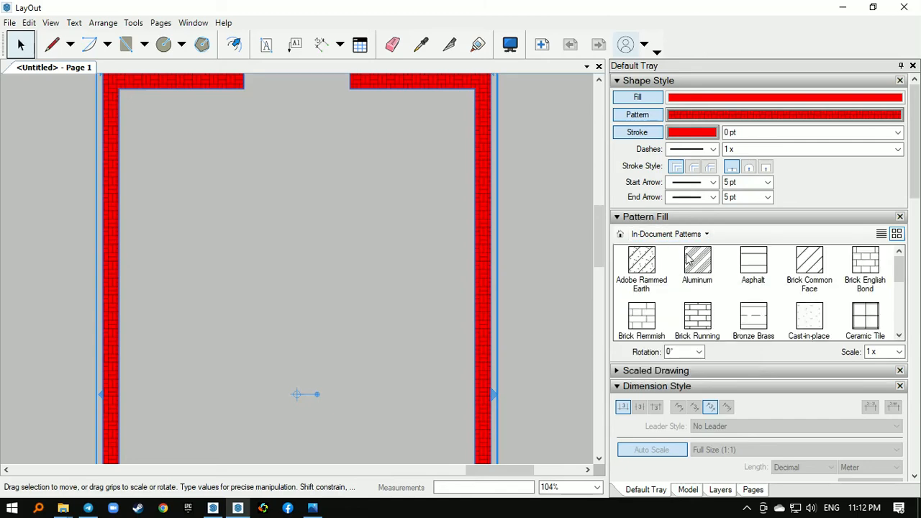
{"action": "left_click", "coordinate": [809, 263]}
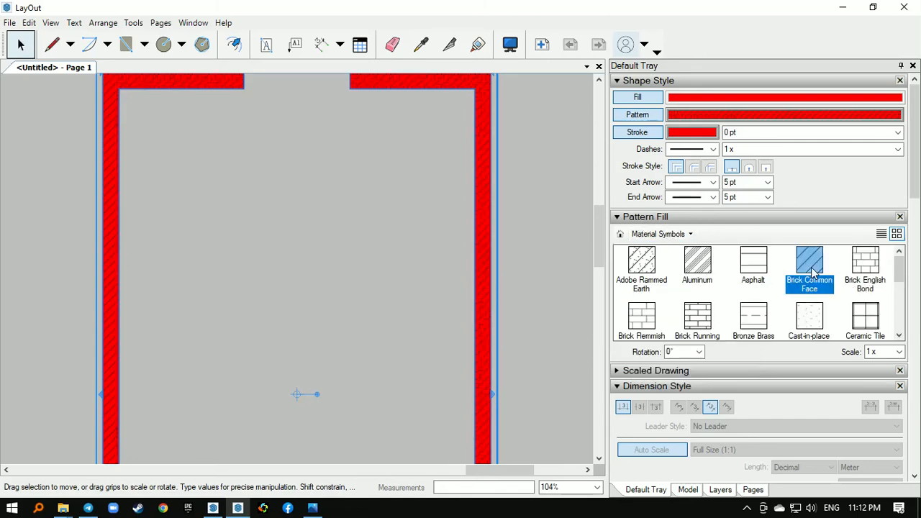
{"action": "scroll", "coordinate": [430, 244], "scroll_direction": "down", "scroll_amount": 1}
{"action": "scroll", "coordinate": [426, 244], "scroll_direction": "down", "scroll_amount": 2}
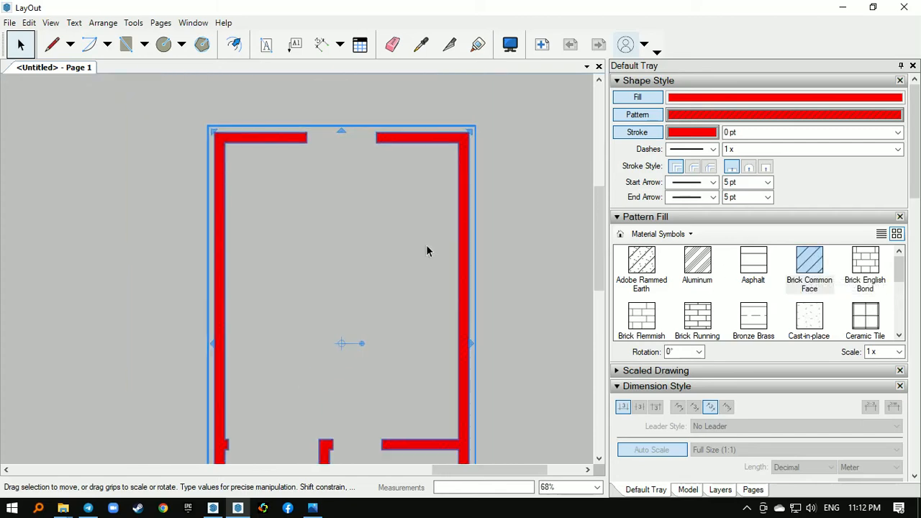
- Set the wall group's fill colour to white with RGB values 255, 255, 255
{"action": "middle_click_drag", "start_coordinate": [464, 279], "coordinate": [452, 252]}
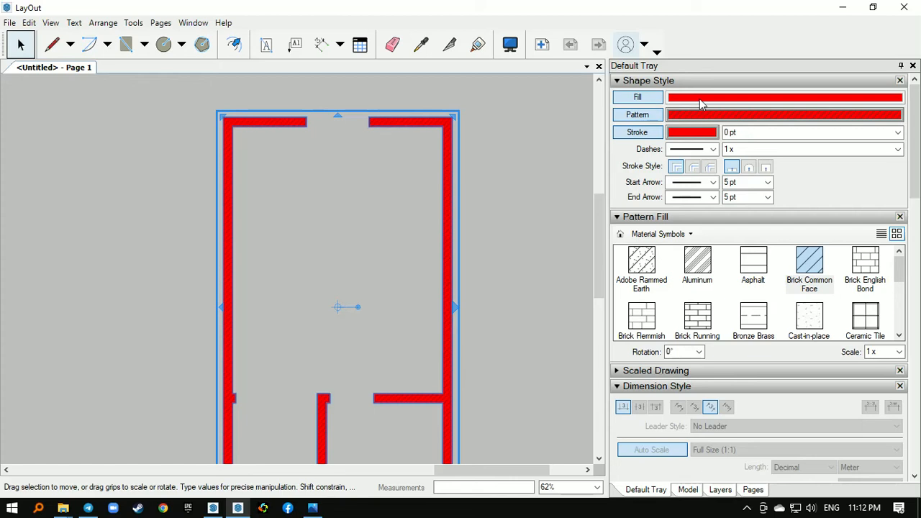
{"action": "left_click", "coordinate": [699, 103]}
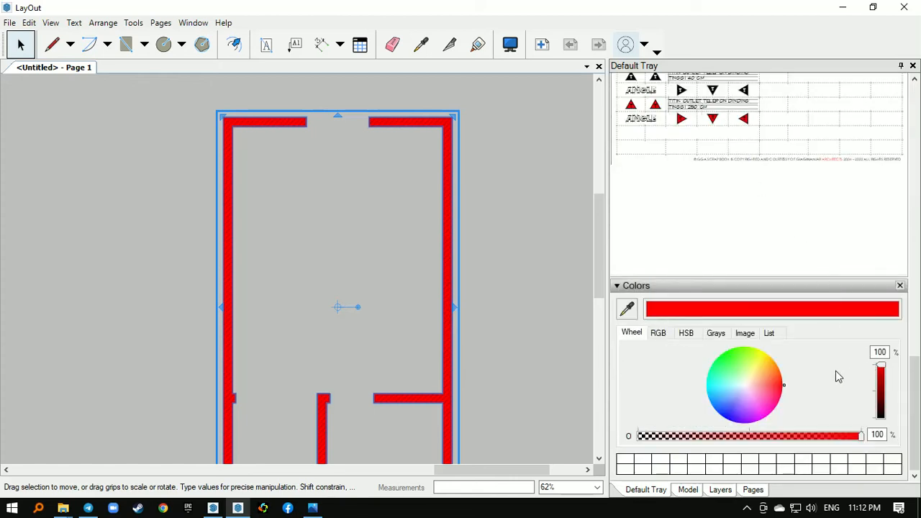
{"action": "left_click", "coordinate": [658, 333]}
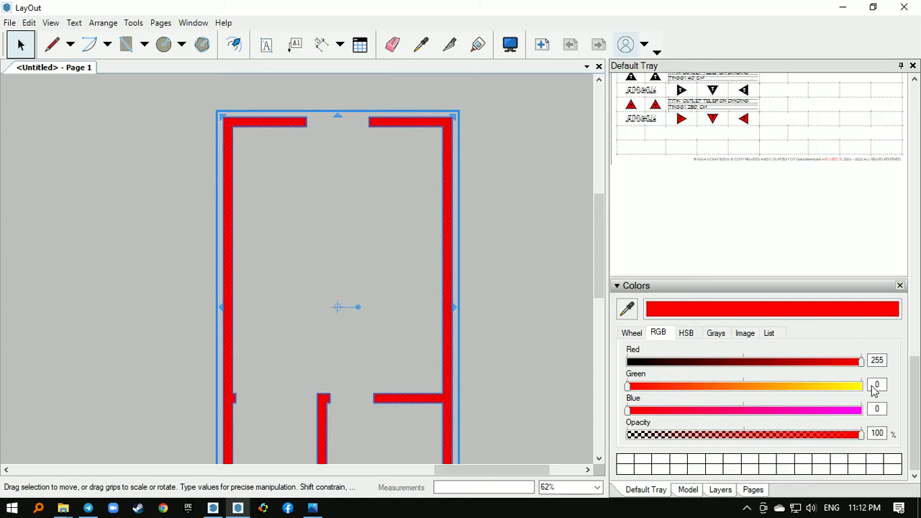
{"action": "left_click", "coordinate": [860, 387]}
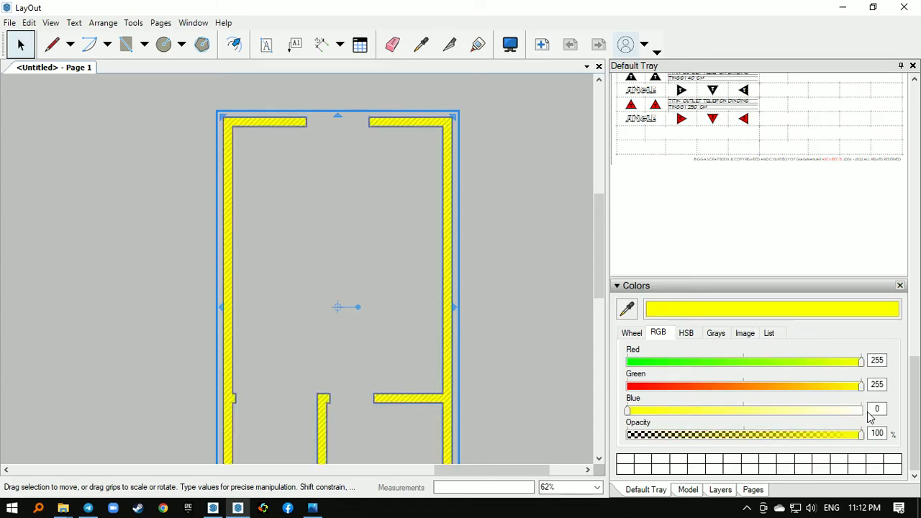
{"action": "left_click", "coordinate": [868, 416]}
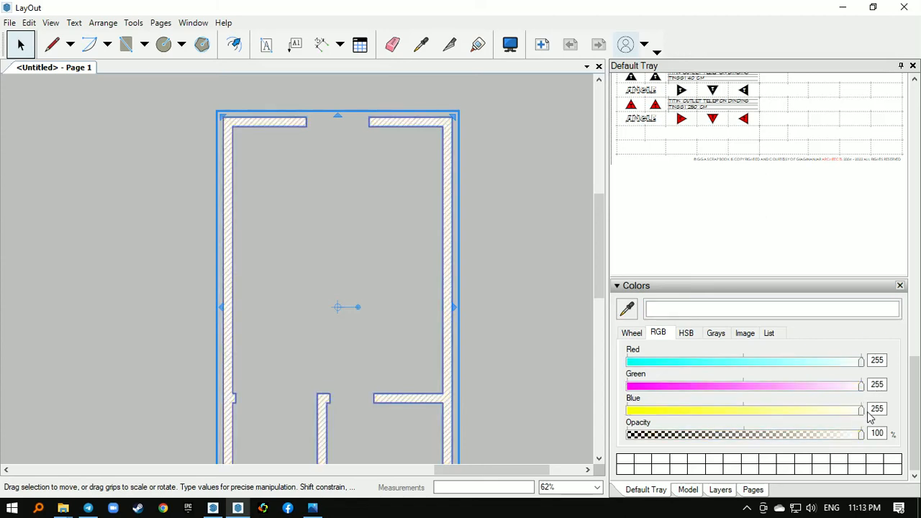
{"action": "left_click", "coordinate": [529, 207]}
{"action": "scroll", "coordinate": [487, 213], "scroll_direction": "down", "scroll_amount": 2}
{"action": "scroll", "coordinate": [468, 179], "scroll_direction": "up", "scroll_amount": 2}
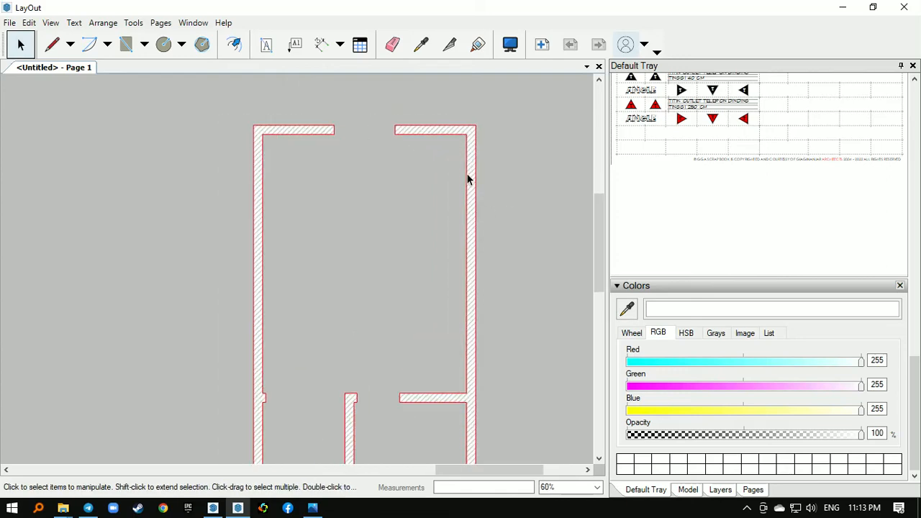
{"action": "scroll", "coordinate": [466, 175], "scroll_direction": "up", "scroll_amount": 1}
- Set the wall group's stroke colour to black with RGB values 0, 0, 0
{"action": "left_click", "coordinate": [466, 174]}
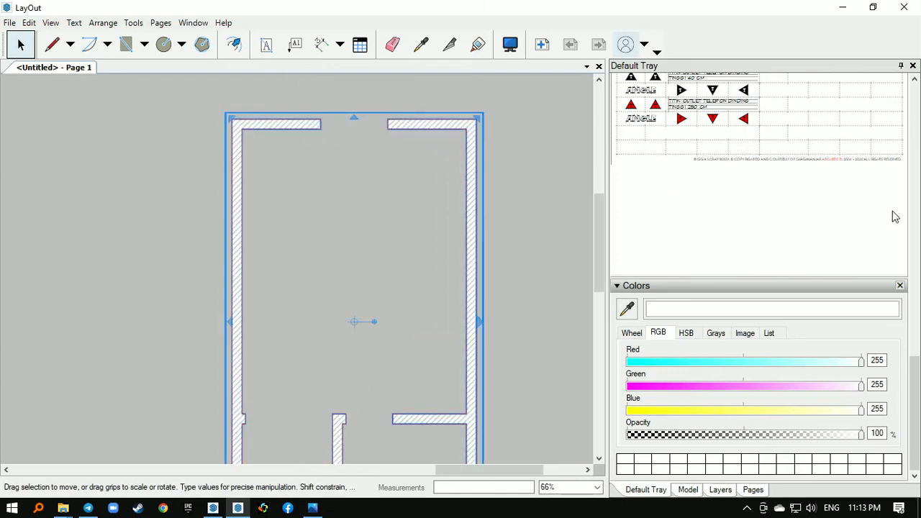
{"action": "left_click", "coordinate": [915, 207]}
{"action": "scroll", "coordinate": [912, 206], "scroll_direction": "up", "scroll_amount": 2}
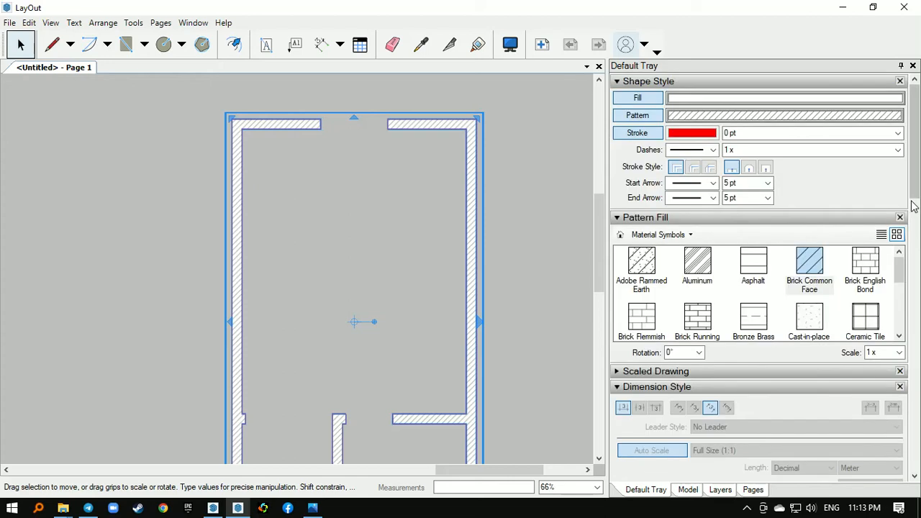
{"action": "left_click", "coordinate": [688, 134]}
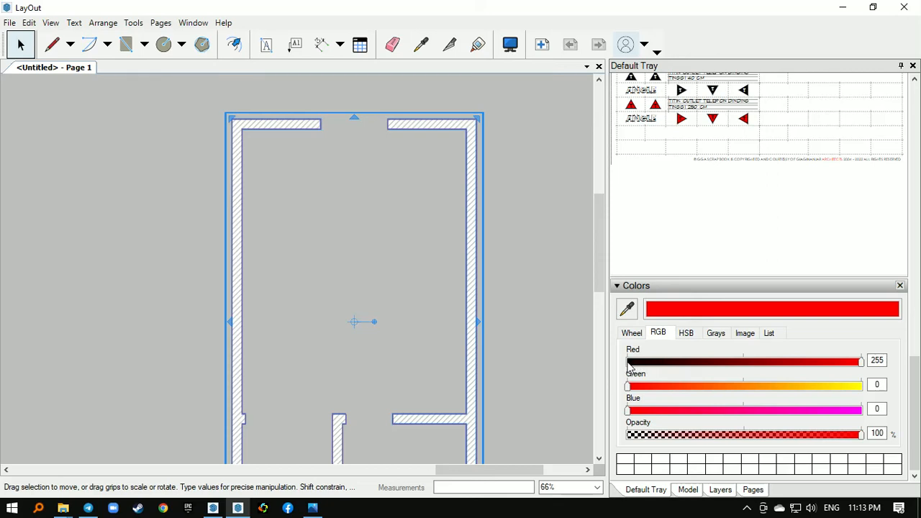
{"action": "left_click", "coordinate": [627, 362]}
{"action": "left_click", "coordinate": [492, 129]}
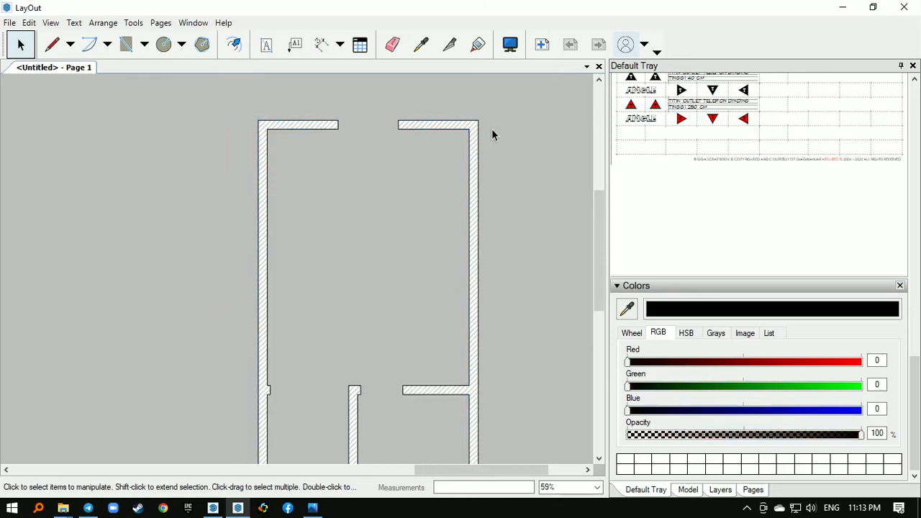
- Try the hatched wall group over the floor plan on the sheet, and move it back out beside the sheet
{"action": "scroll", "coordinate": [491, 130], "scroll_direction": "down", "scroll_amount": 3}
{"action": "left_click", "coordinate": [482, 169]}
{"action": "scroll", "coordinate": [487, 194], "scroll_direction": "down", "scroll_amount": 2}
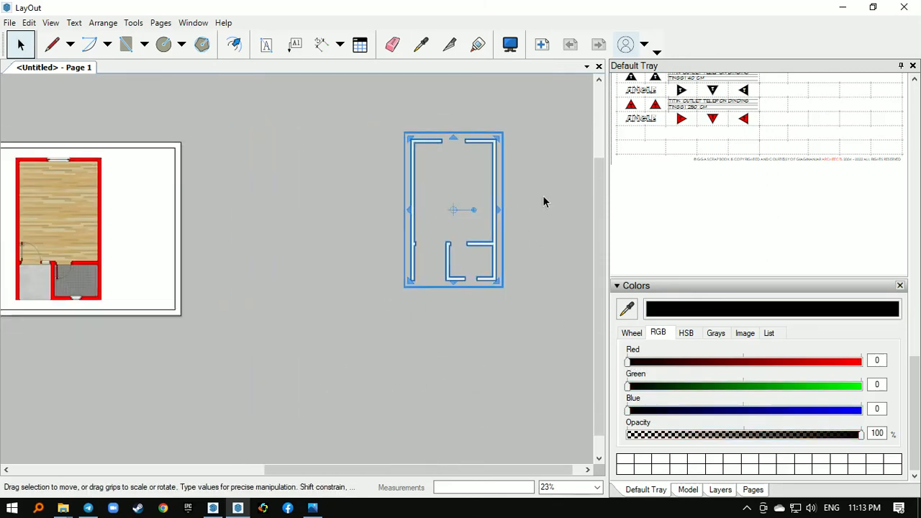
{"action": "left_click_drag", "start_coordinate": [512, 206], "coordinate": [190, 223]}
{"action": "scroll", "coordinate": [138, 237], "scroll_direction": "up", "scroll_amount": 1}
{"action": "scroll", "coordinate": [138, 239], "scroll_direction": "up", "scroll_amount": 4}
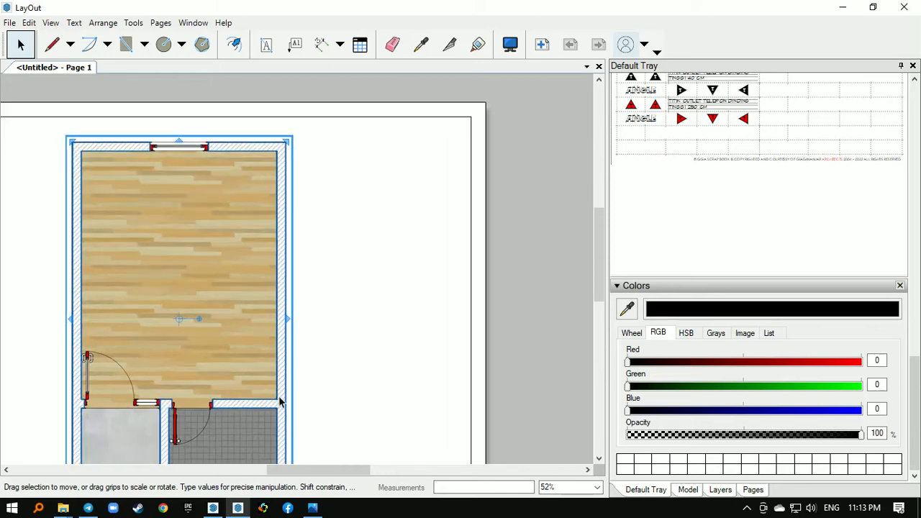
{"action": "scroll", "coordinate": [351, 281], "scroll_direction": "down", "scroll_amount": 4}
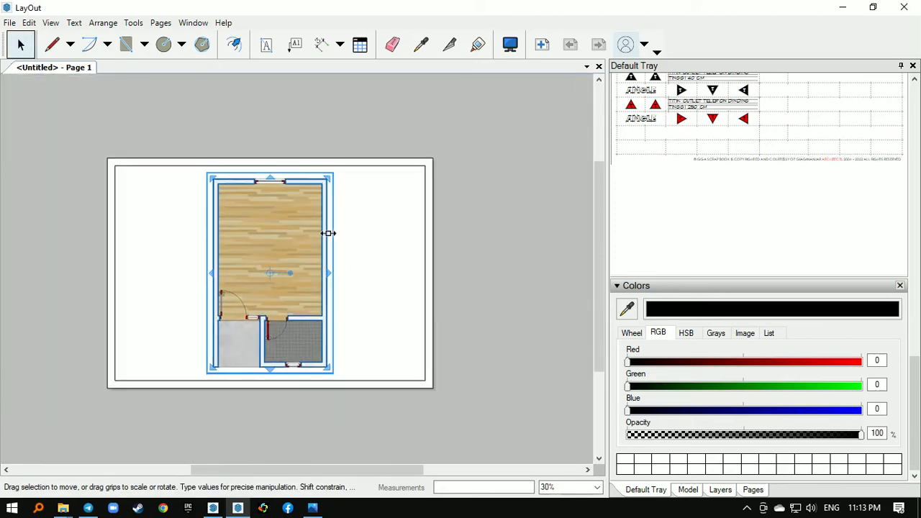
{"action": "left_click_drag", "start_coordinate": [323, 231], "coordinate": [568, 220]}
- Add a layer named MODEL and place it below the On Every Page layer
{"action": "left_click", "coordinate": [720, 489]}
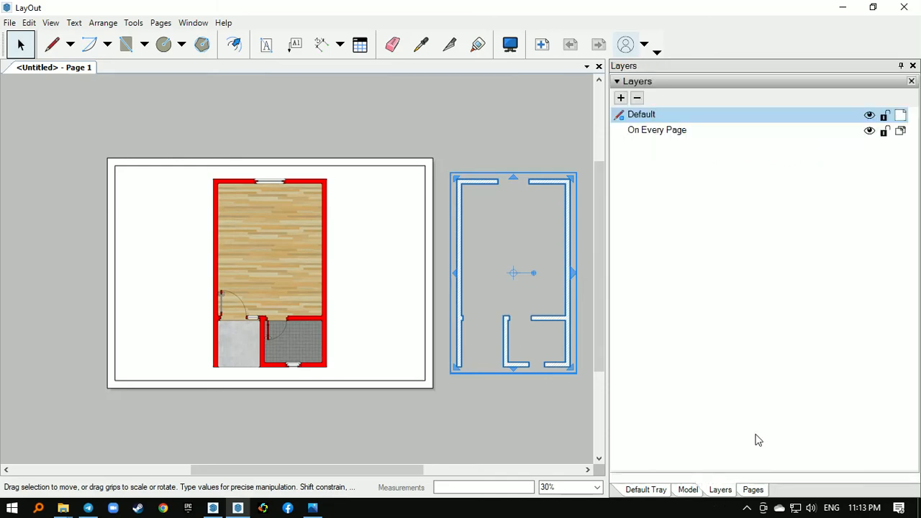
{"action": "left_click", "coordinate": [620, 98]}
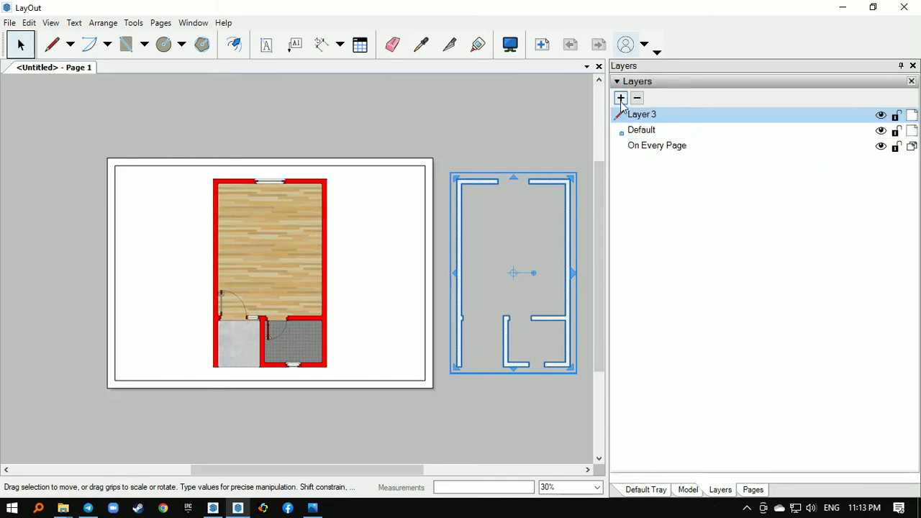
{"action": "double_click", "coordinate": [645, 112]}
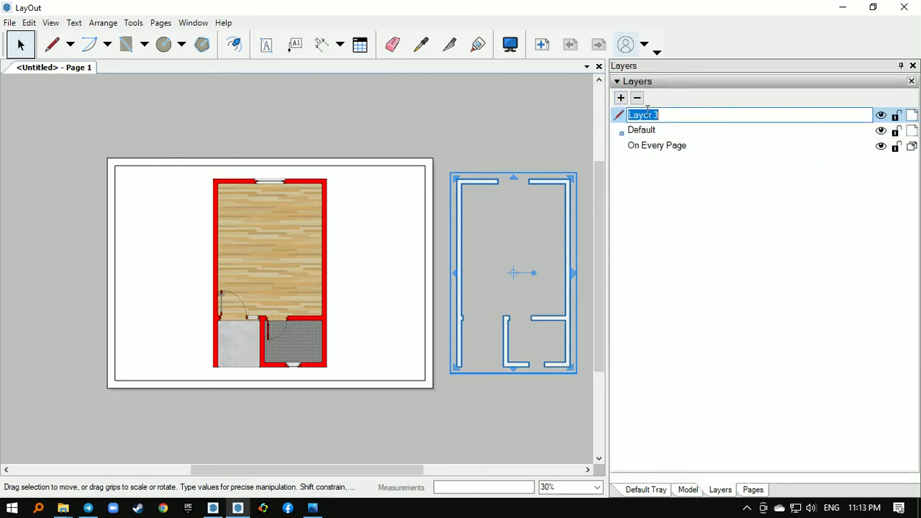
{"action": "type", "text": "MODEL"}
{"action": "key", "text": "Return"}
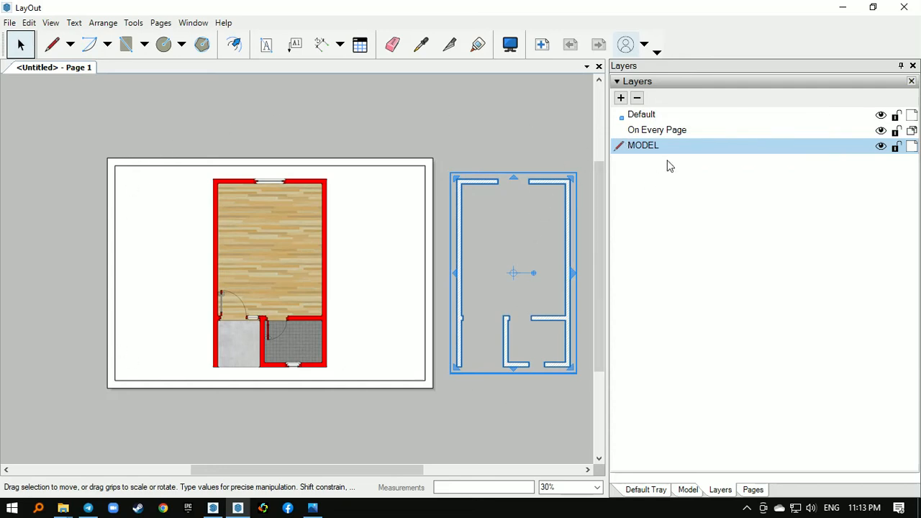
- Add a layer named HATCH directly above the MODEL layer
{"action": "left_click", "coordinate": [621, 97]}
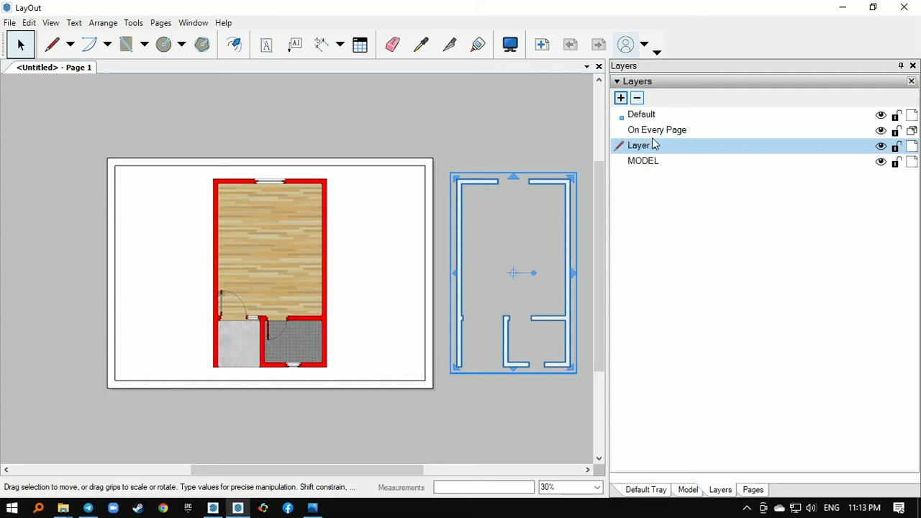
{"action": "double_click", "coordinate": [653, 144]}
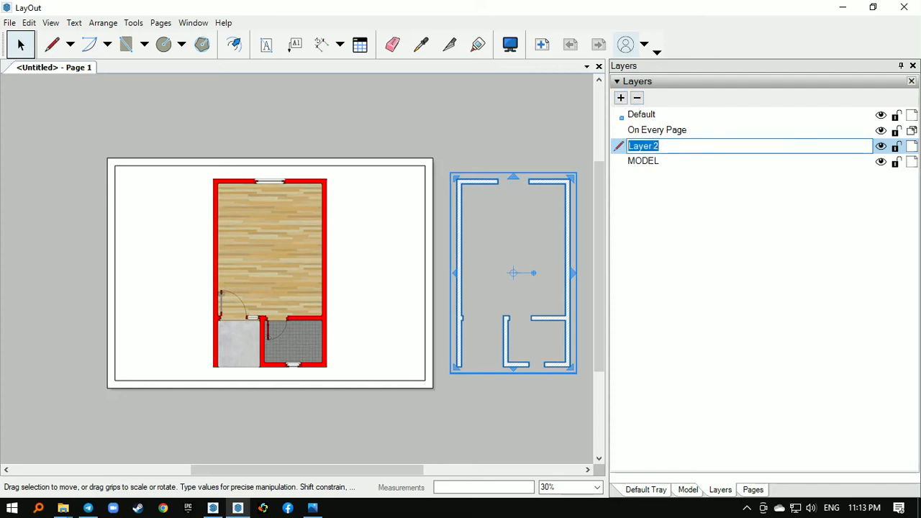
{"action": "type", "text": "HA"}
{"action": "type", "text": "TCHT"}
{"action": "type", "text": "CH"}
{"action": "key", "text": "Return"}
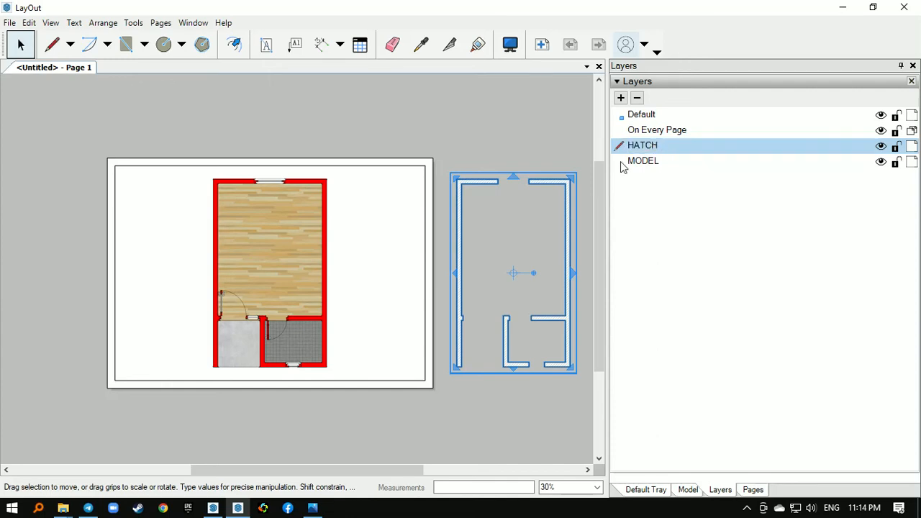
- Move the hatched wall group to the HATCH layer
{"action": "right_click", "coordinate": [560, 187]}
{"action": "mouse_move", "coordinate": [628, 313]}
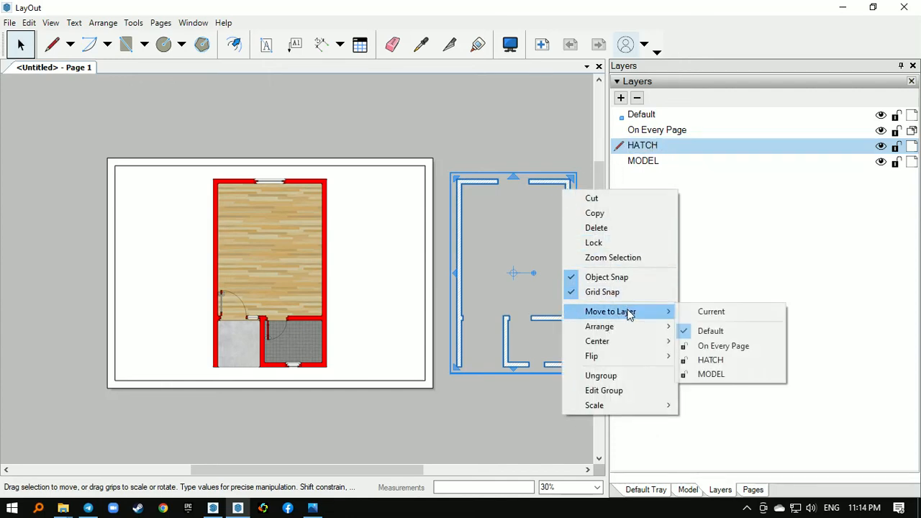
{"action": "left_click", "coordinate": [718, 347]}
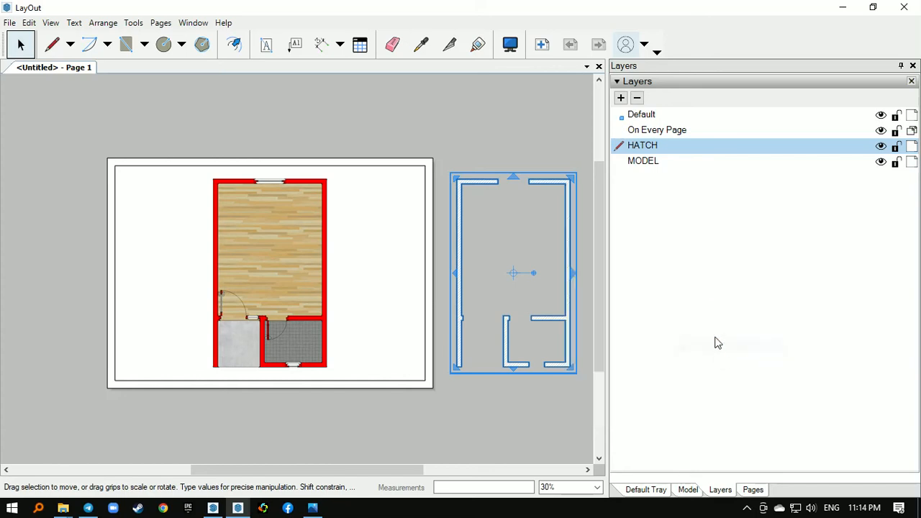
{"action": "right_click", "coordinate": [570, 234]}
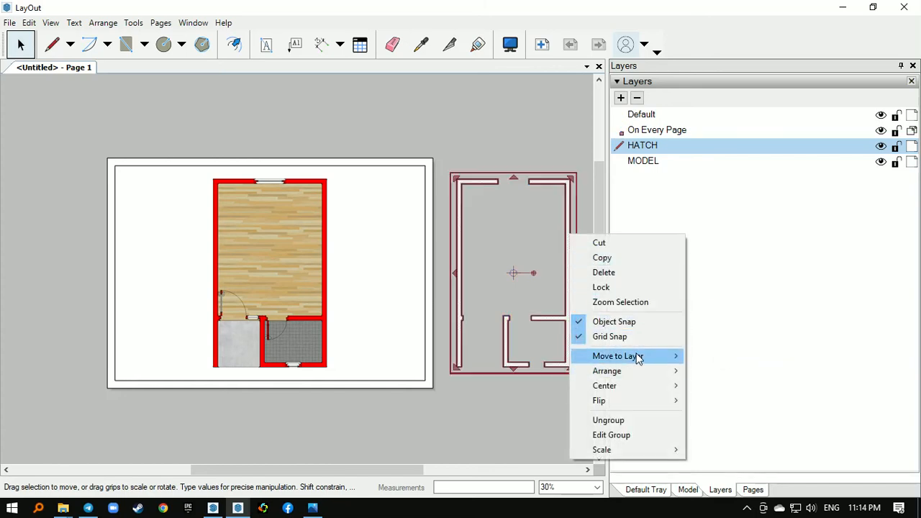
{"action": "mouse_move", "coordinate": [639, 356]}
{"action": "left_click", "coordinate": [727, 404]}
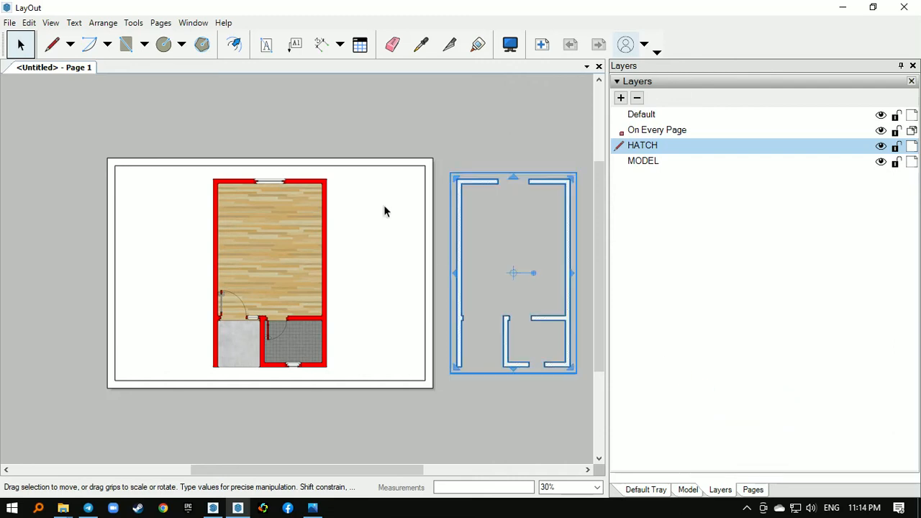
- Move the floor plan viewport on the sheet to the MODEL layer and clear the selection
{"action": "right_click", "coordinate": [324, 197]}
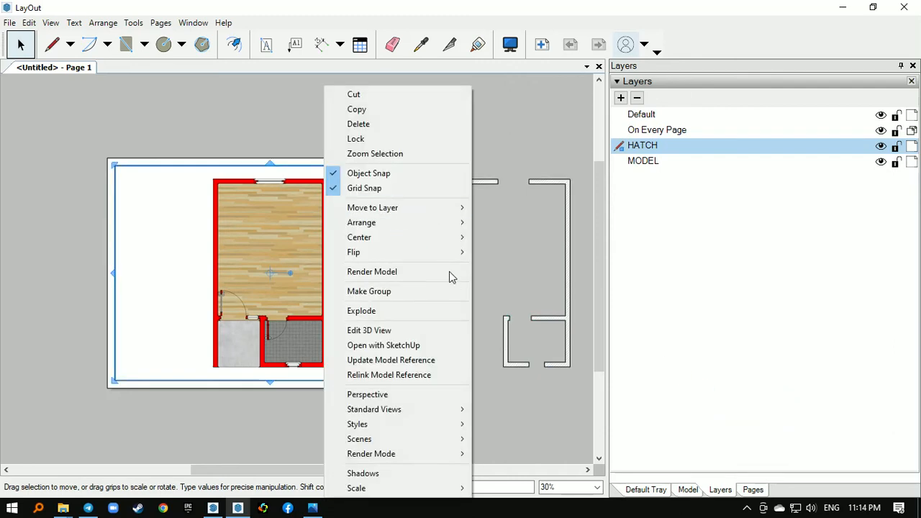
{"action": "mouse_move", "coordinate": [437, 208]}
{"action": "left_click", "coordinate": [523, 274]}
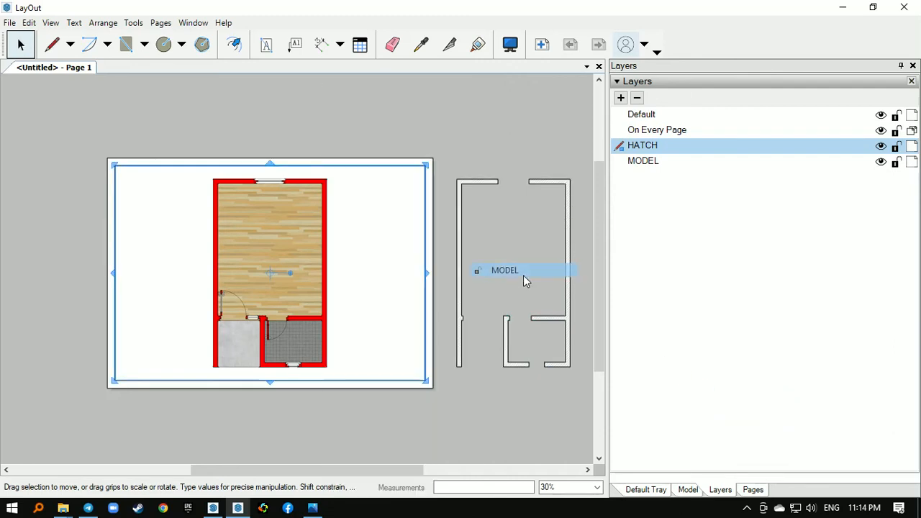
{"action": "left_click", "coordinate": [527, 160]}
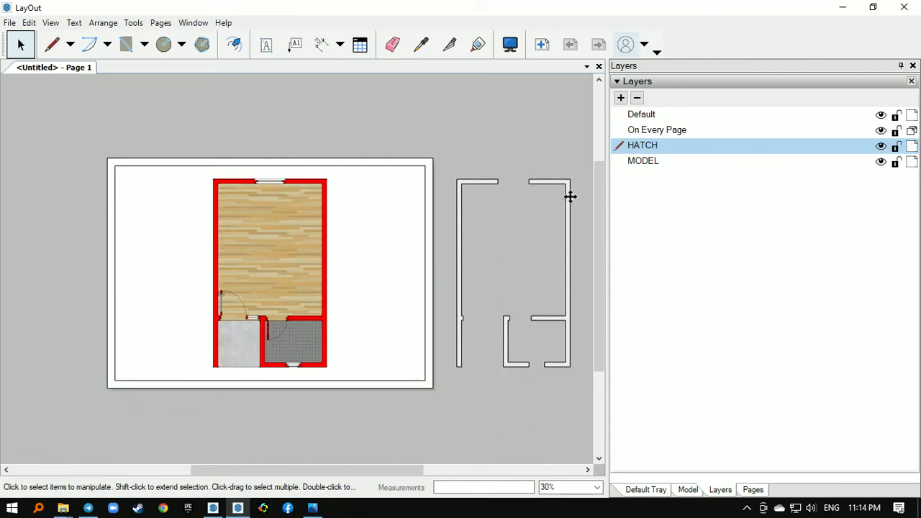
- Move the hatched wall group onto the floor plan so it covers the red walls, and deselect it
{"action": "left_click_drag", "start_coordinate": [568, 195], "coordinate": [324, 194]}
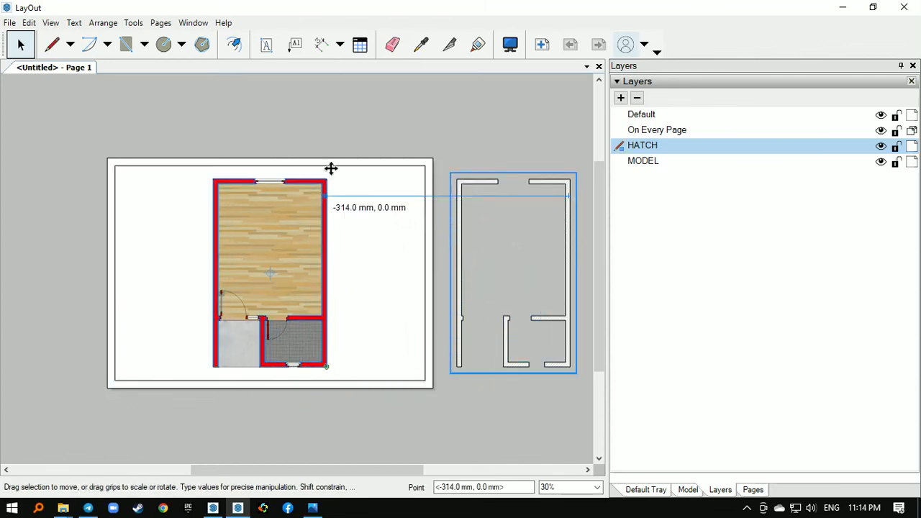
{"action": "left_click", "coordinate": [338, 115]}
- Examine how the hatched walls line up with the floor plan at the corners, window and door openings
{"action": "scroll", "coordinate": [265, 228], "scroll_direction": "up", "scroll_amount": 5}
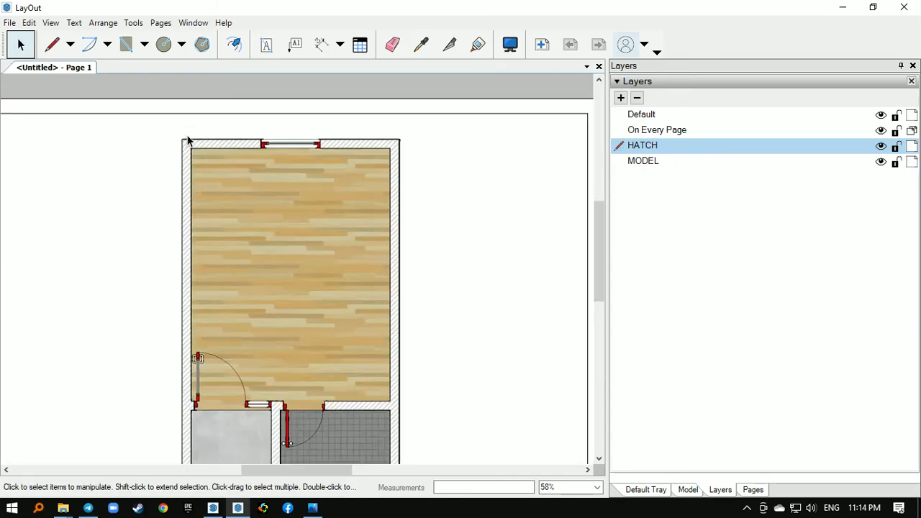
{"action": "scroll", "coordinate": [255, 147], "scroll_direction": "up", "scroll_amount": 2}
{"action": "scroll", "coordinate": [201, 164], "scroll_direction": "down", "scroll_amount": 2}
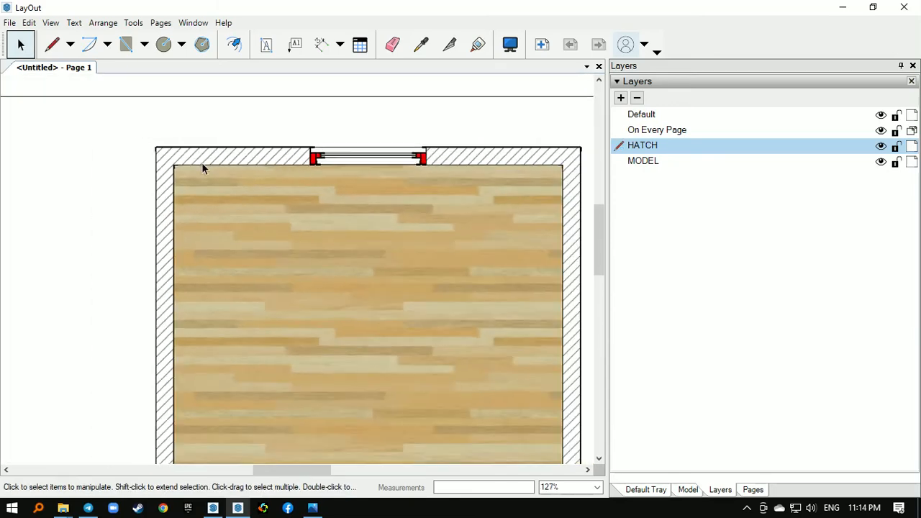
{"action": "scroll", "coordinate": [203, 168], "scroll_direction": "down", "scroll_amount": 3}
{"action": "scroll", "coordinate": [219, 200], "scroll_direction": "down", "scroll_amount": 1}
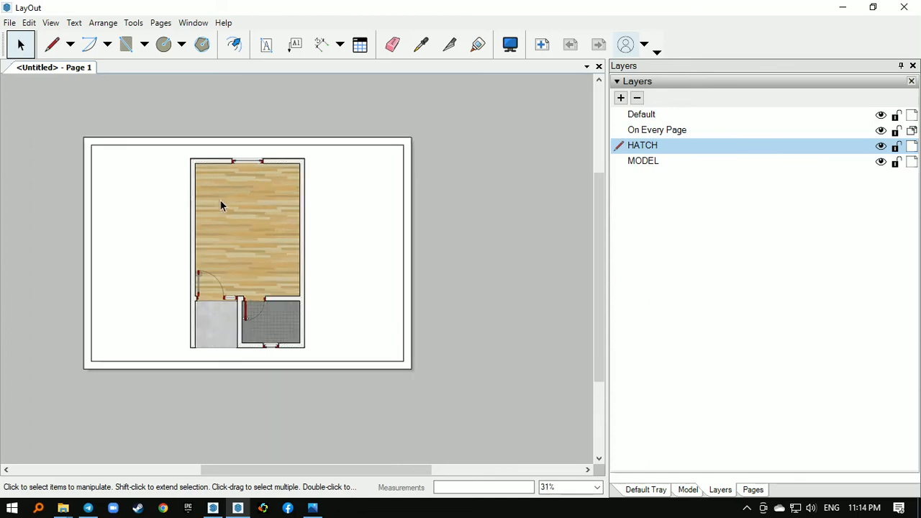
{"action": "scroll", "coordinate": [221, 204], "scroll_direction": "up", "scroll_amount": 2}
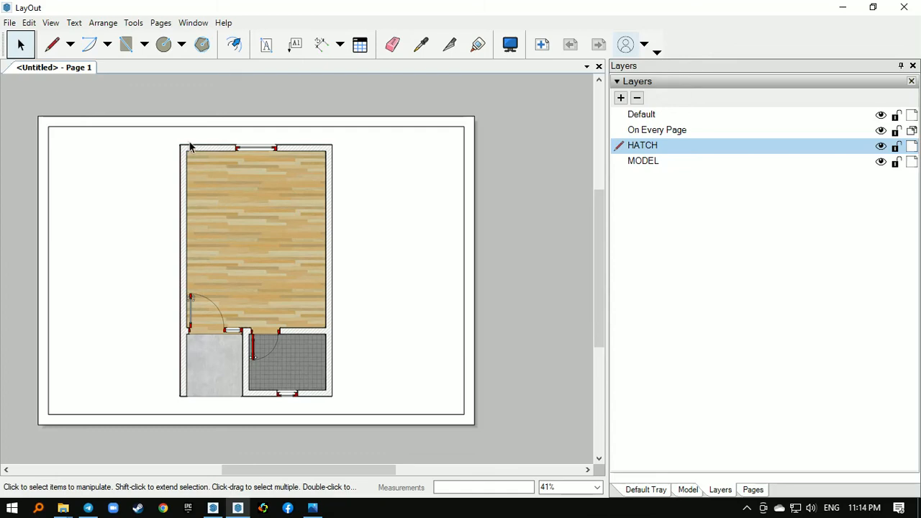
{"action": "scroll", "coordinate": [189, 147], "scroll_direction": "up", "scroll_amount": 1}
{"action": "scroll", "coordinate": [219, 284], "scroll_direction": "up", "scroll_amount": 1}
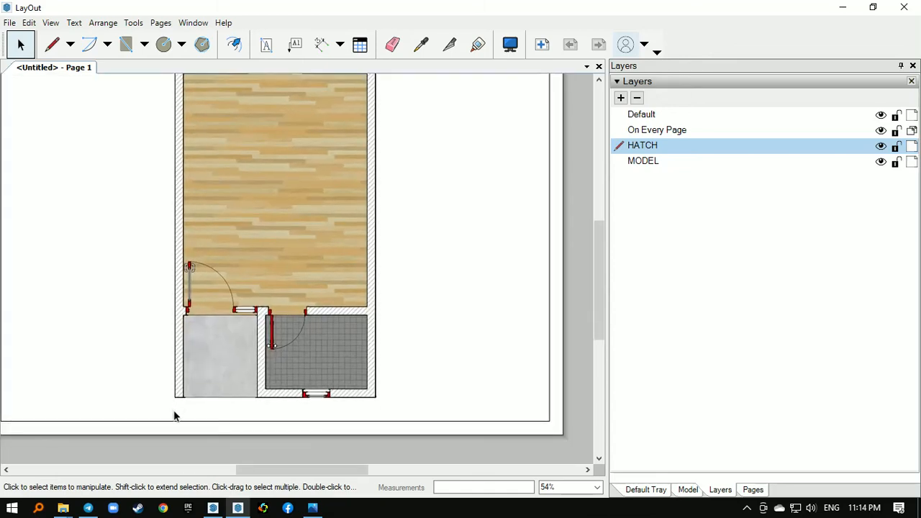
{"action": "middle_click_drag", "start_coordinate": [194, 161], "coordinate": [195, 257]}
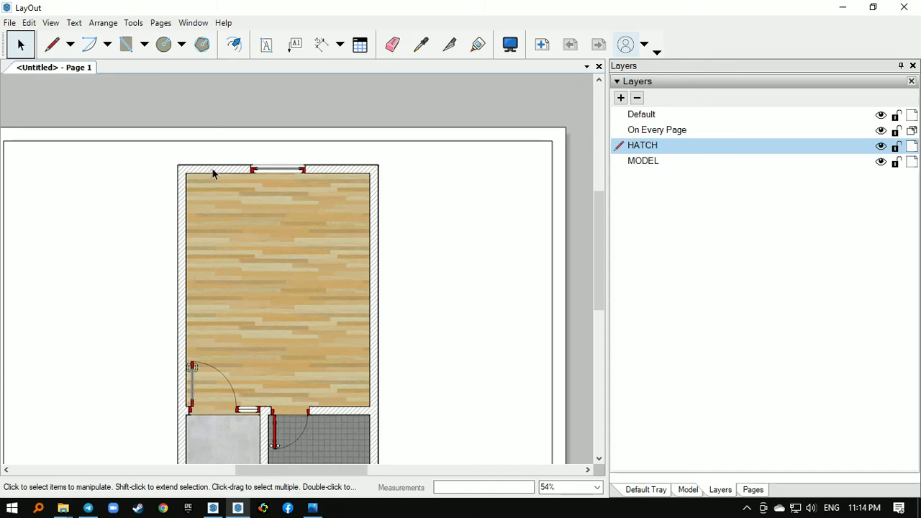
{"action": "scroll", "coordinate": [132, 199], "scroll_direction": "down", "scroll_amount": 2}
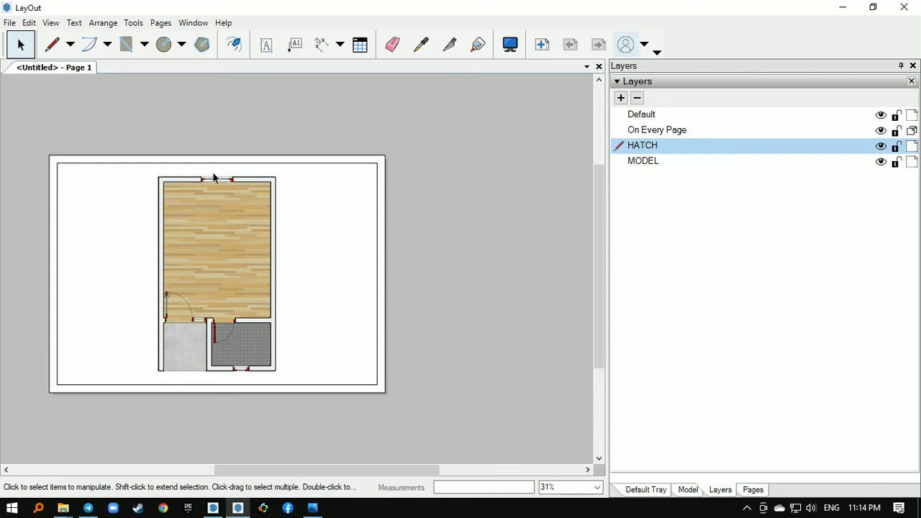
- Hide the HATCH layer, show it again, and examine the hatched walls over the floor plan
{"action": "left_click", "coordinate": [881, 146]}
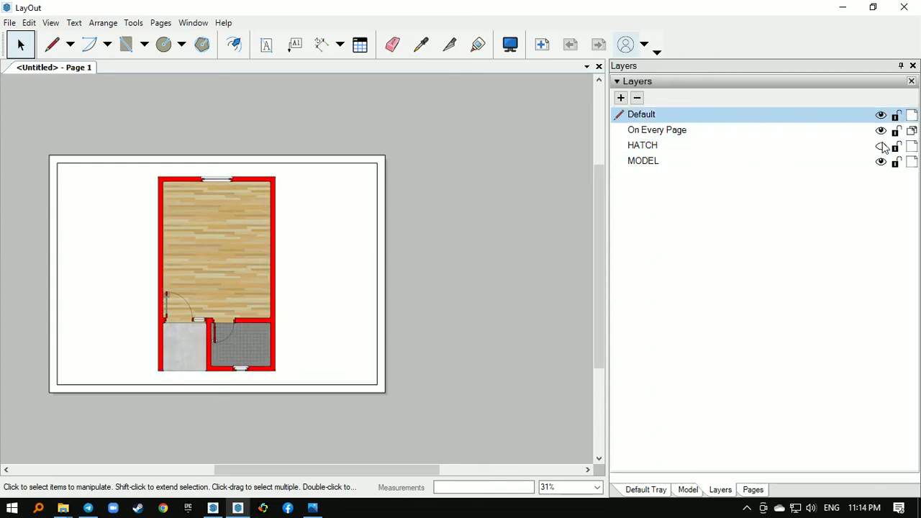
{"action": "left_click", "coordinate": [881, 146]}
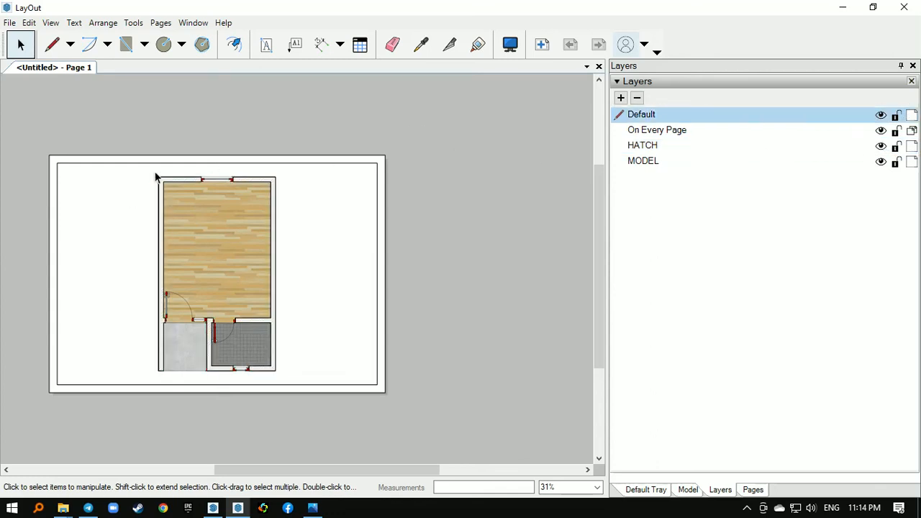
{"action": "scroll", "coordinate": [154, 177], "scroll_direction": "up", "scroll_amount": 4}
{"action": "middle_click_drag", "start_coordinate": [187, 277], "coordinate": [165, 288]}
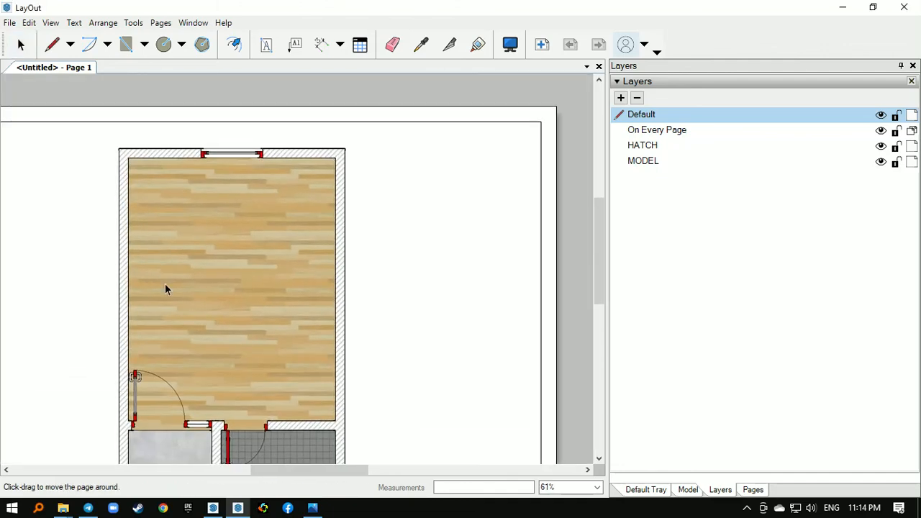
{"action": "scroll", "coordinate": [348, 197], "scroll_direction": "up", "scroll_amount": 2}
{"action": "middle_click_drag", "start_coordinate": [287, 165], "coordinate": [295, 130]}
{"action": "scroll", "coordinate": [210, 162], "scroll_direction": "down", "scroll_amount": 1}
{"action": "scroll", "coordinate": [210, 161], "scroll_direction": "down", "scroll_amount": 5}
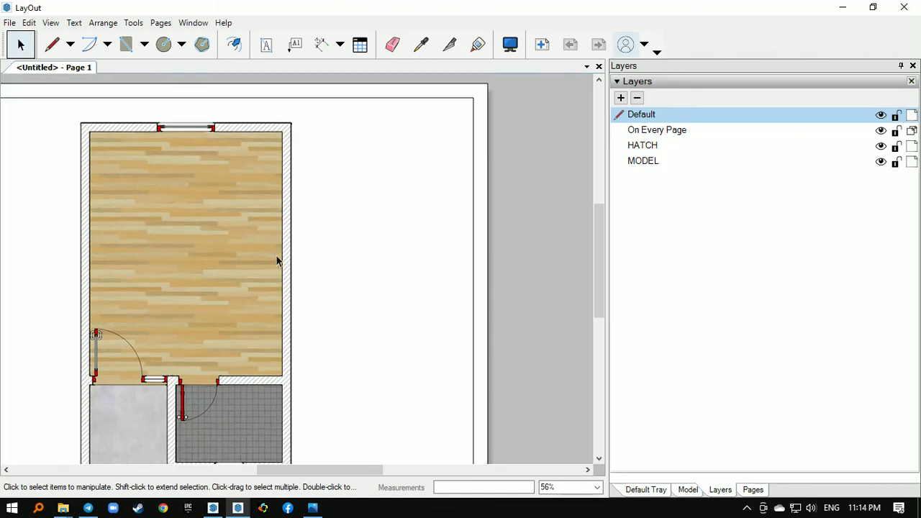
{"action": "middle_click_drag", "start_coordinate": [278, 258], "coordinate": [323, 290]}
{"action": "scroll", "coordinate": [359, 134], "scroll_direction": "down", "scroll_amount": 1}
{"action": "scroll", "coordinate": [339, 191], "scroll_direction": "down", "scroll_amount": 1}
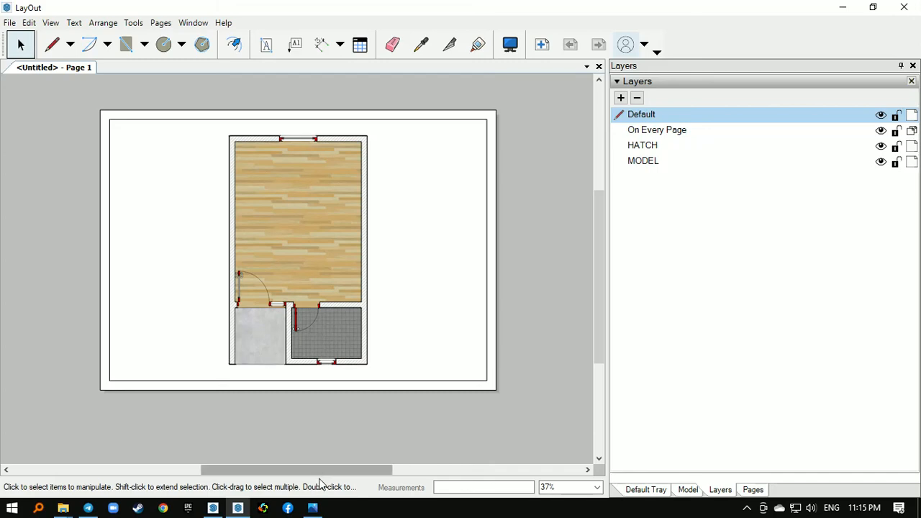
- Switch to Photos to read the comment in Screenshot (99).png, and return to LayOut to review the hatched floor plan
{"action": "left_click", "coordinate": [312, 508]}
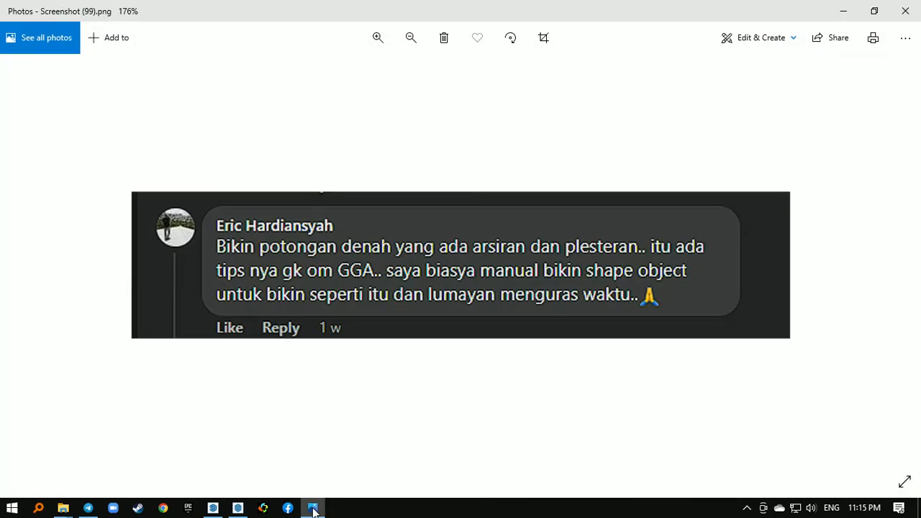
{"action": "left_click", "coordinate": [312, 508]}
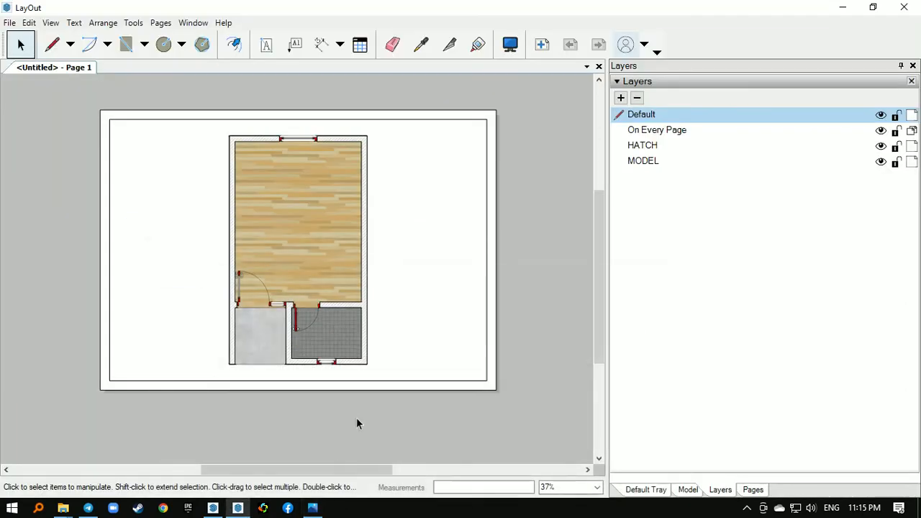
{"action": "scroll", "coordinate": [335, 356], "scroll_direction": "up", "scroll_amount": 1}
{"action": "middle_click_drag", "start_coordinate": [335, 357], "coordinate": [339, 370]}
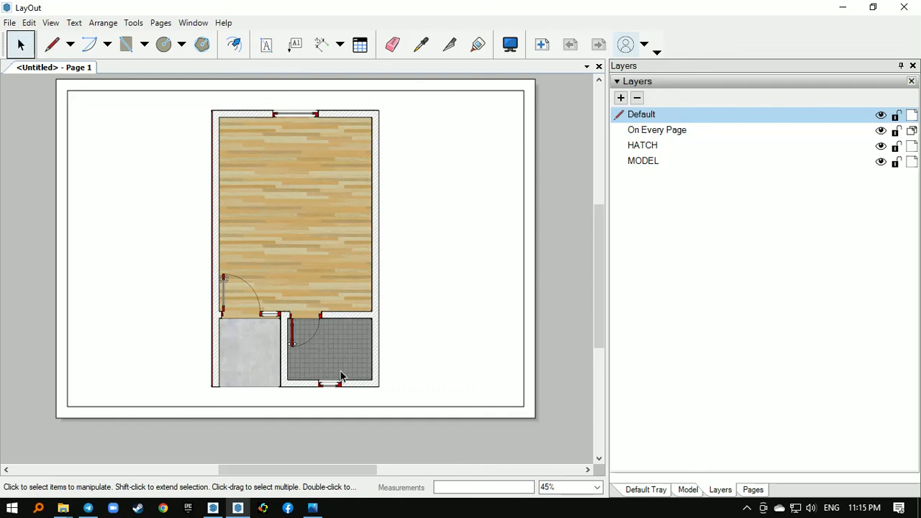
{"action": "middle_click_drag", "start_coordinate": [339, 328], "coordinate": [347, 343]}
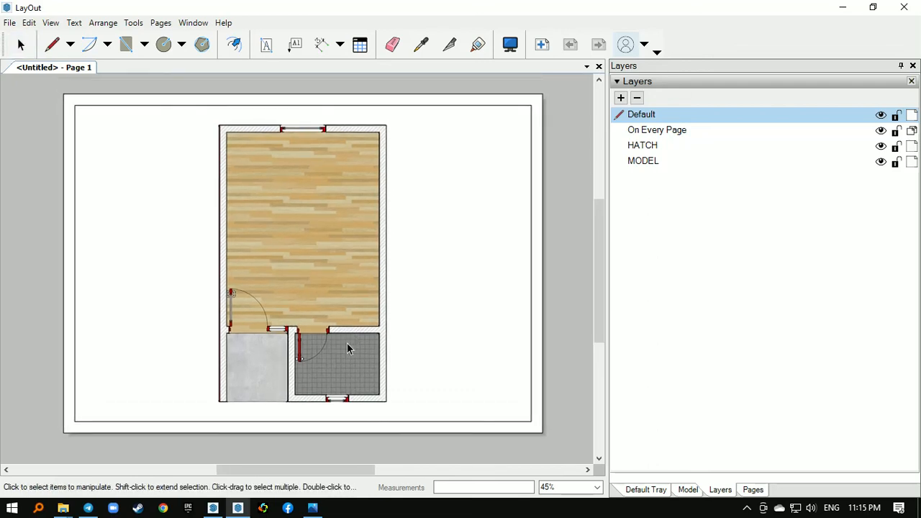